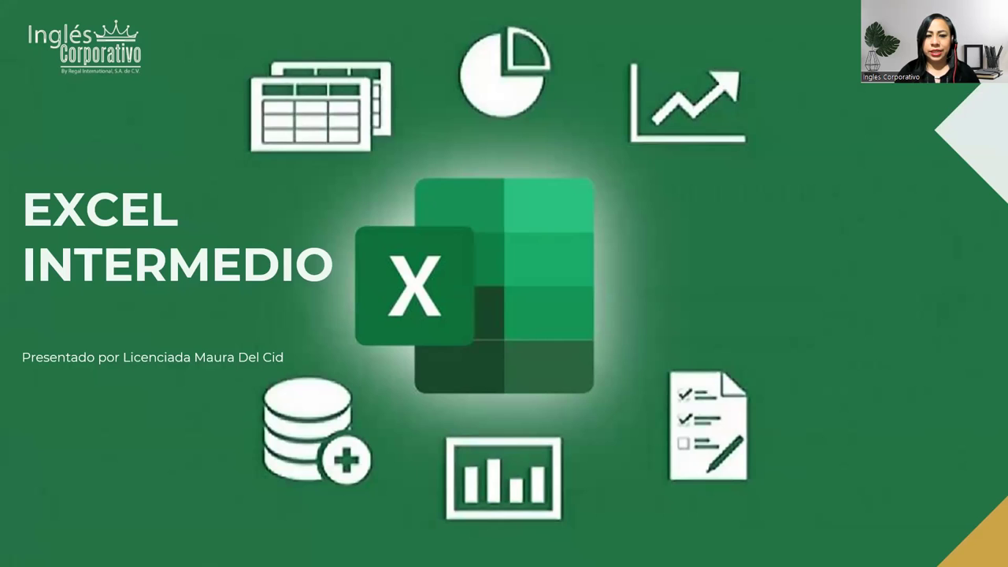
Move the slideshow through the Agenda and Sesión 14 slides to the Contenido slide
{"action": "key", "text": "Right"}
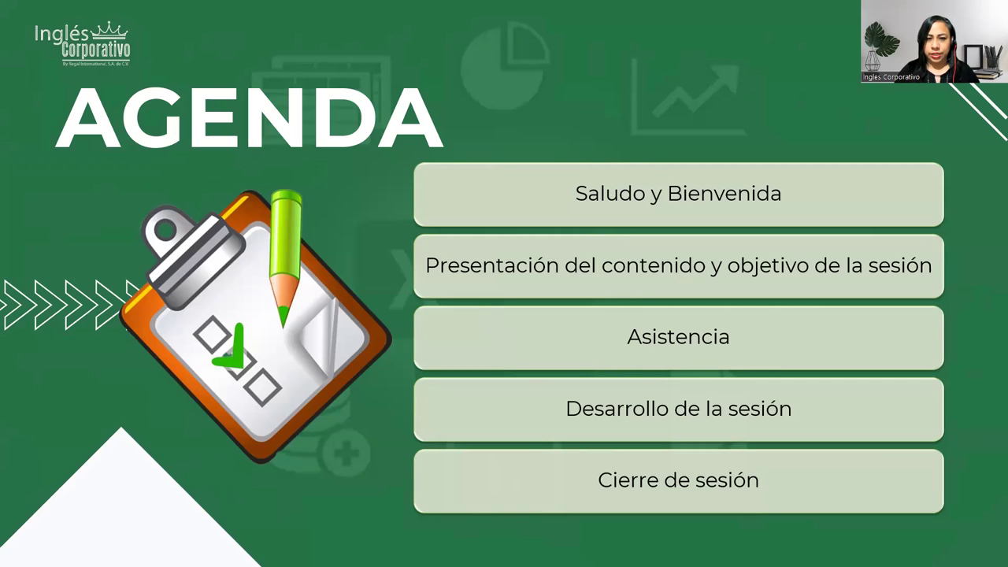
{"action": "key", "text": "Left"}
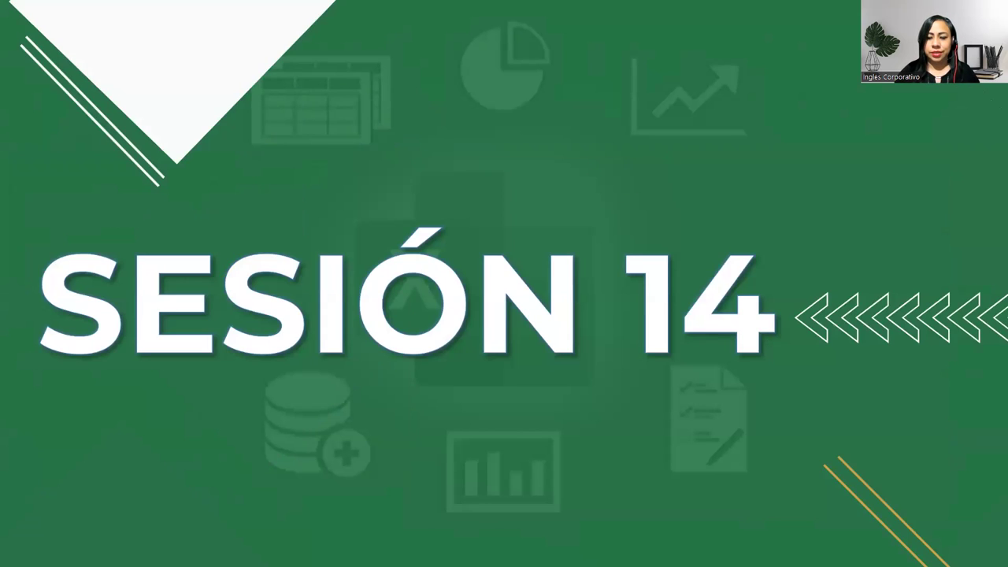
{"action": "key", "text": "Left"}
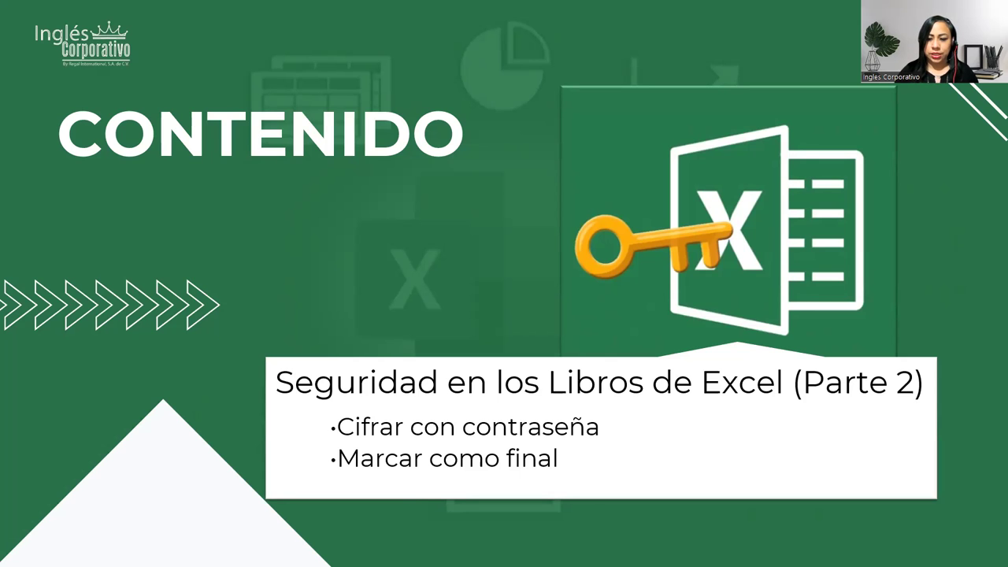
Advance the slideshow past the objectives to the Cifrar con contraseña slide
{"action": "key", "text": "Right"}
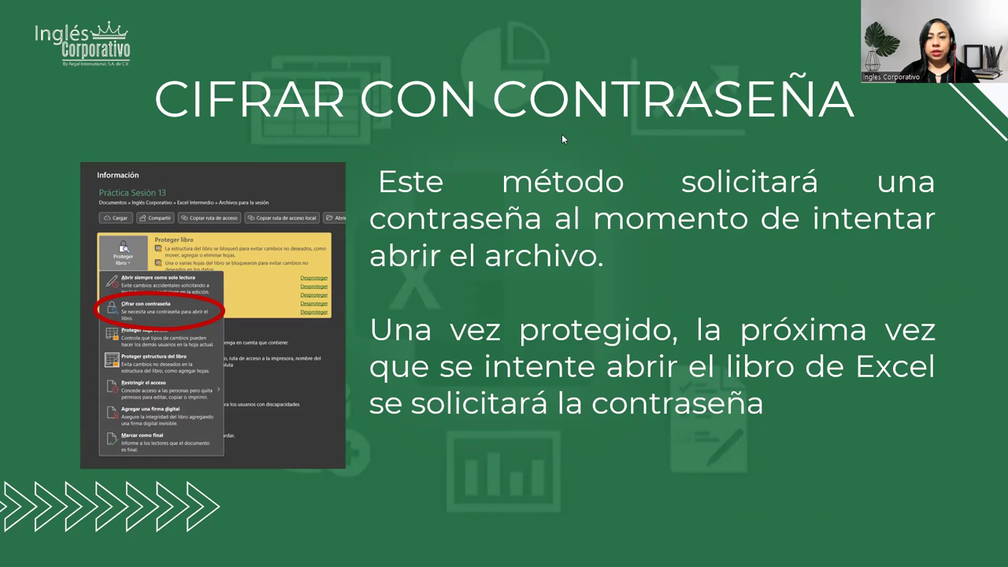
Advance the slideshow toward the Marcar como final slide
{"action": "left_click", "coordinate": [990, 308]}
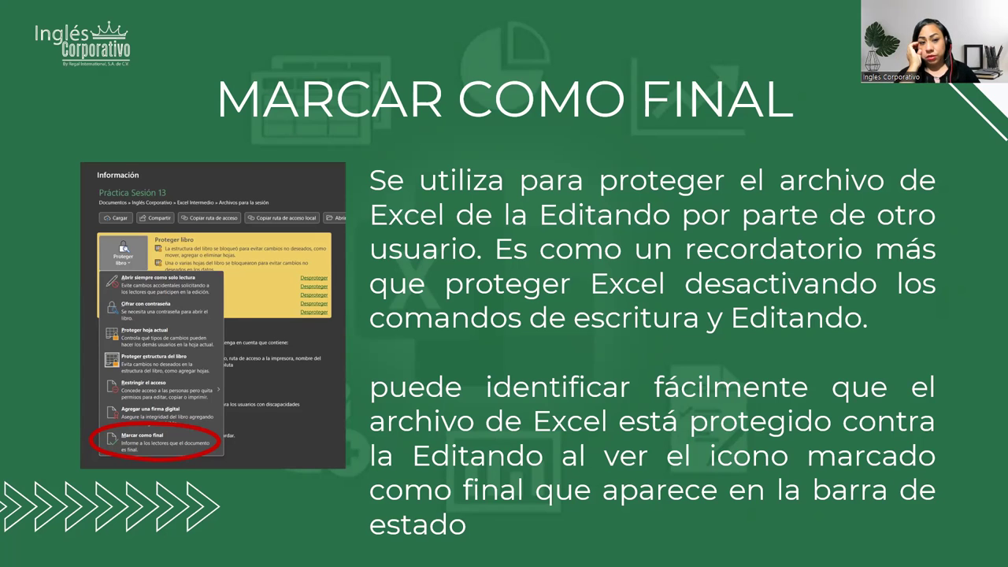
Advance the slideshow to the Desarrollo slide
{"action": "key", "text": "Right"}
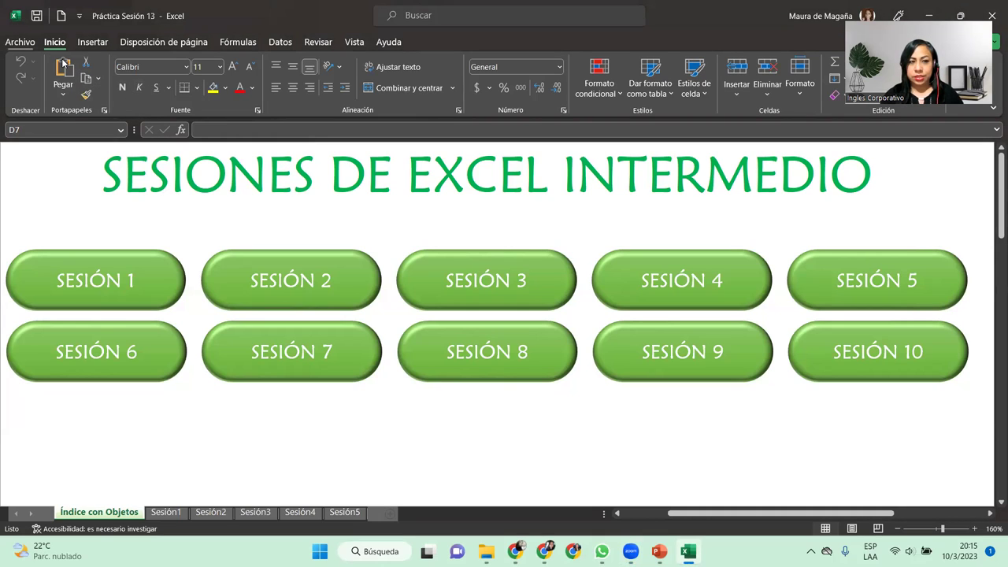
Show the Información page with the workbook's Proteger libro status
{"action": "key", "text": "alt+a"}
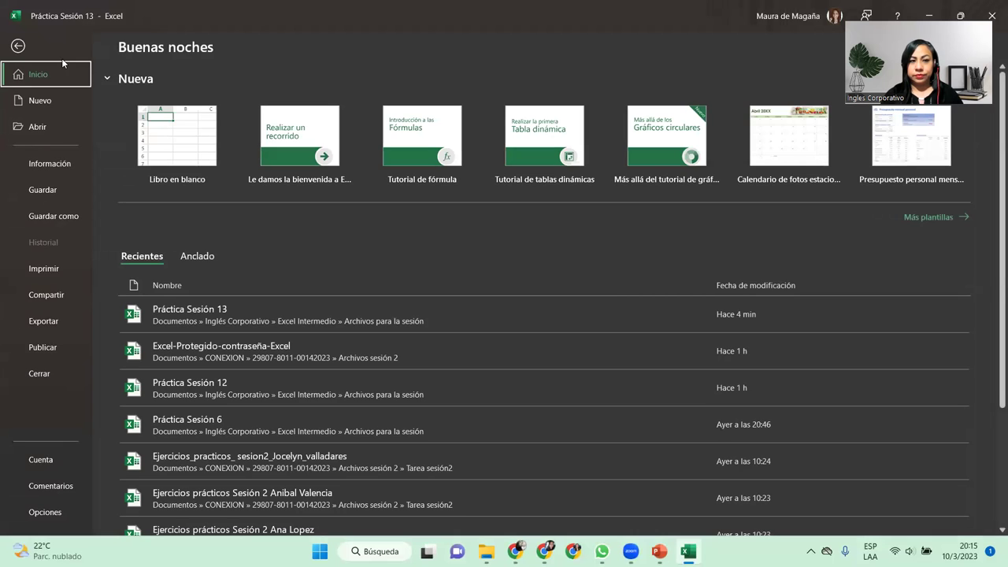
{"action": "left_click", "coordinate": [49, 164]}
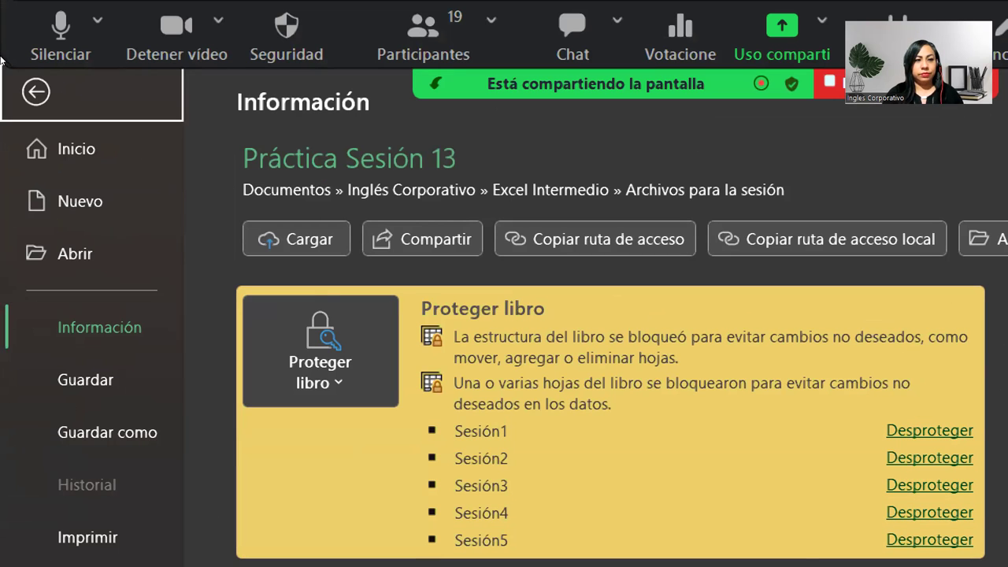
{"action": "key", "text": "Escape"}
{"action": "key", "text": "alt+a"}
{"action": "key", "text": "i"}
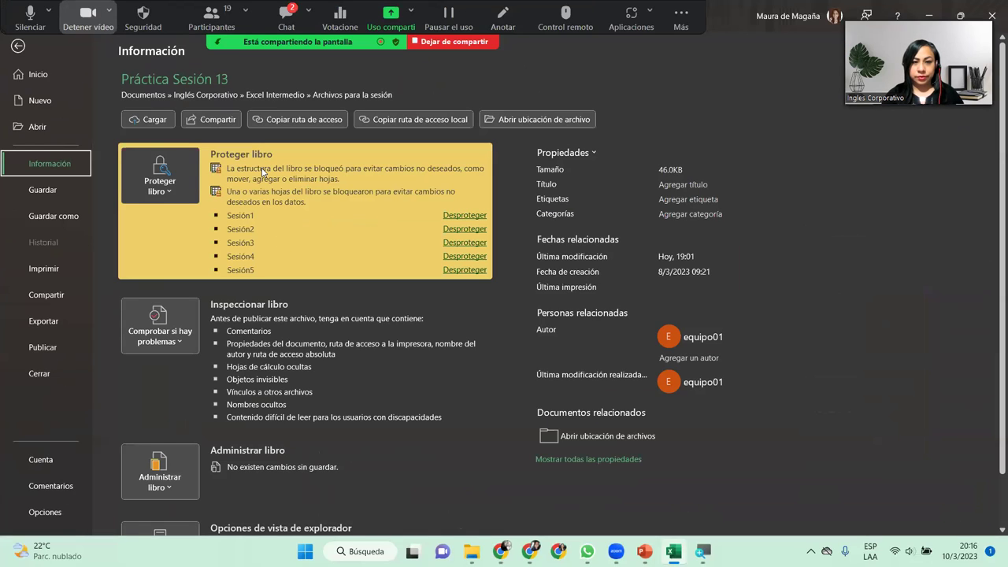
Open the meeting chat window, scroll through it, and close it again
{"action": "key", "text": "alt+h"}
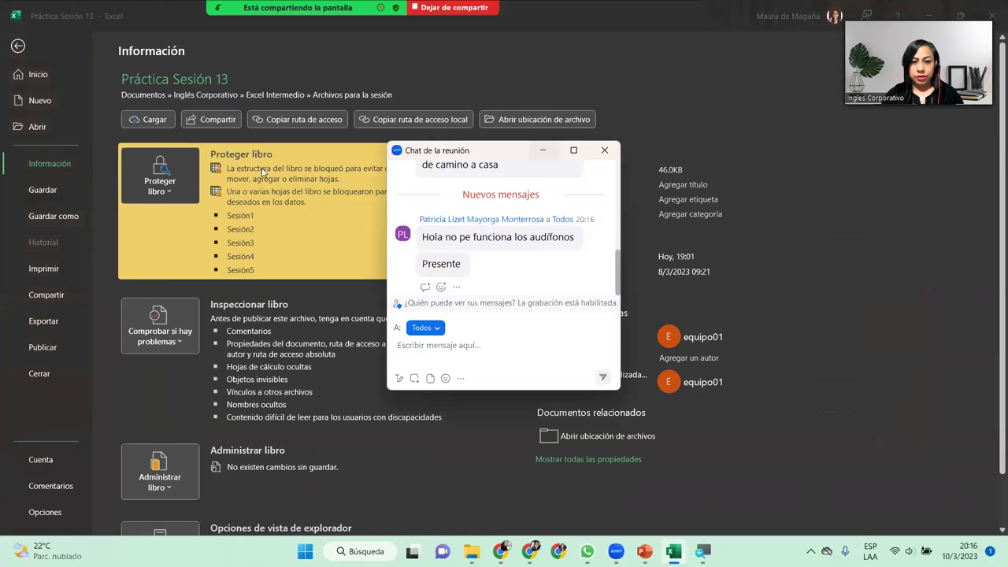
{"action": "scroll", "coordinate": [618, 220], "scroll_direction": "up", "scroll_amount": 2}
{"action": "scroll", "coordinate": [619, 221], "scroll_direction": "down", "scroll_amount": 2}
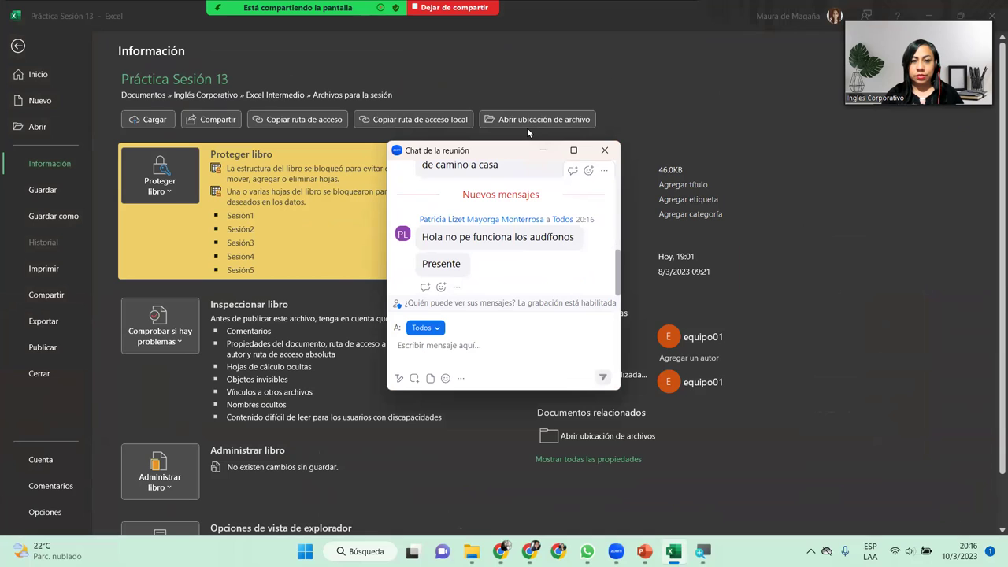
{"action": "key", "text": "alt+h"}
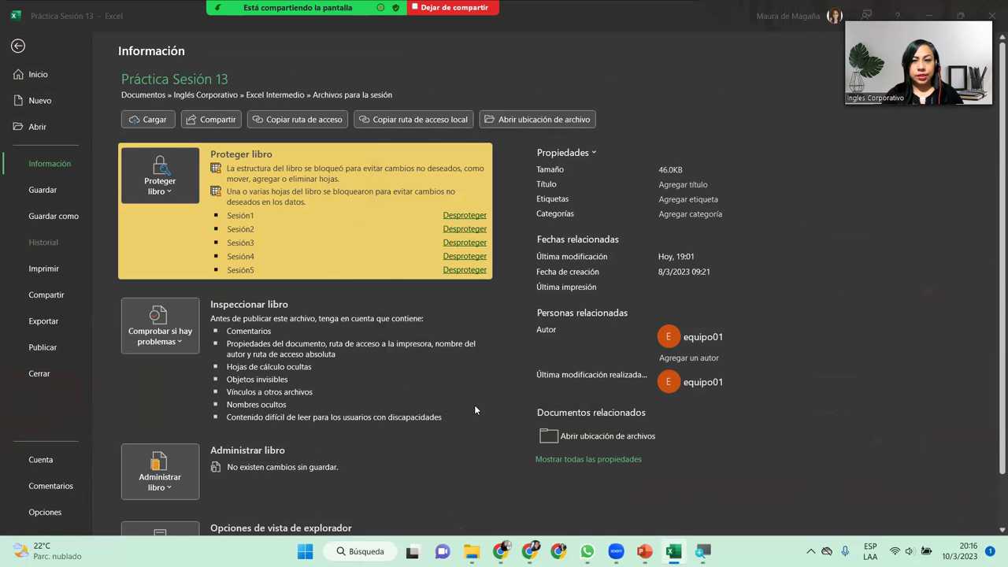
{"action": "mouse_move", "coordinate": [587, 551]}
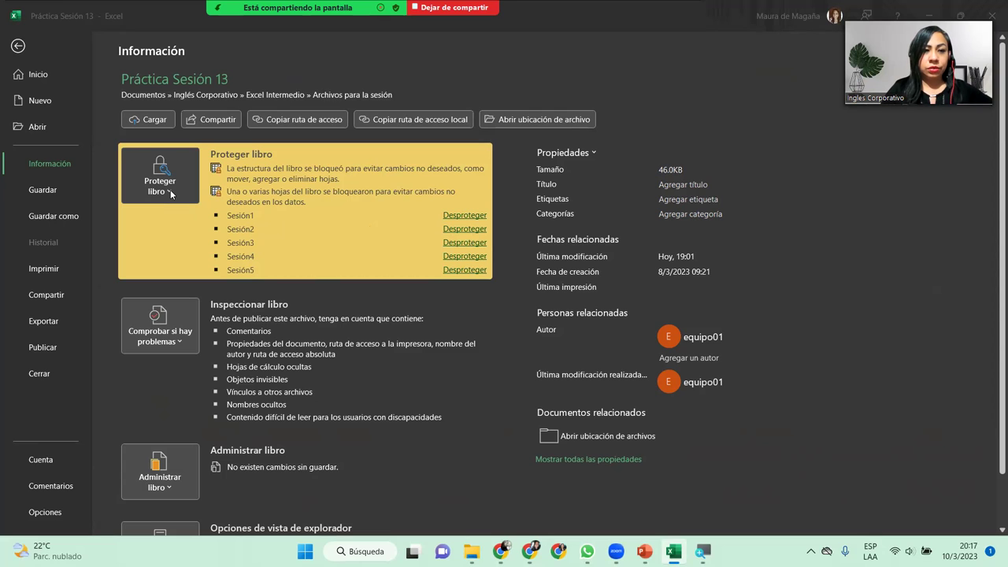
Choose Cifrar con contraseña from the Proteger libro options
{"action": "left_click", "coordinate": [171, 194]}
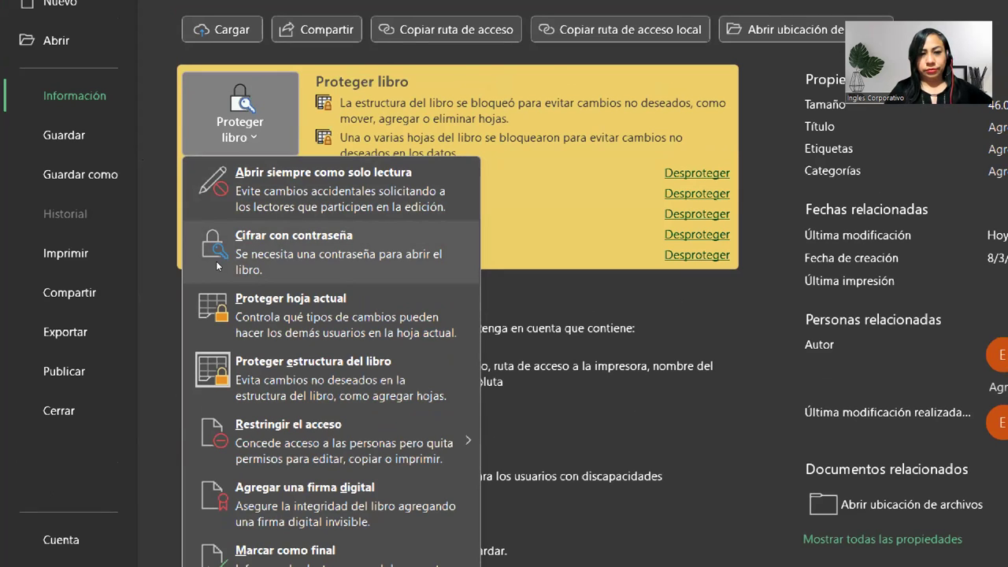
{"action": "left_click", "coordinate": [218, 266]}
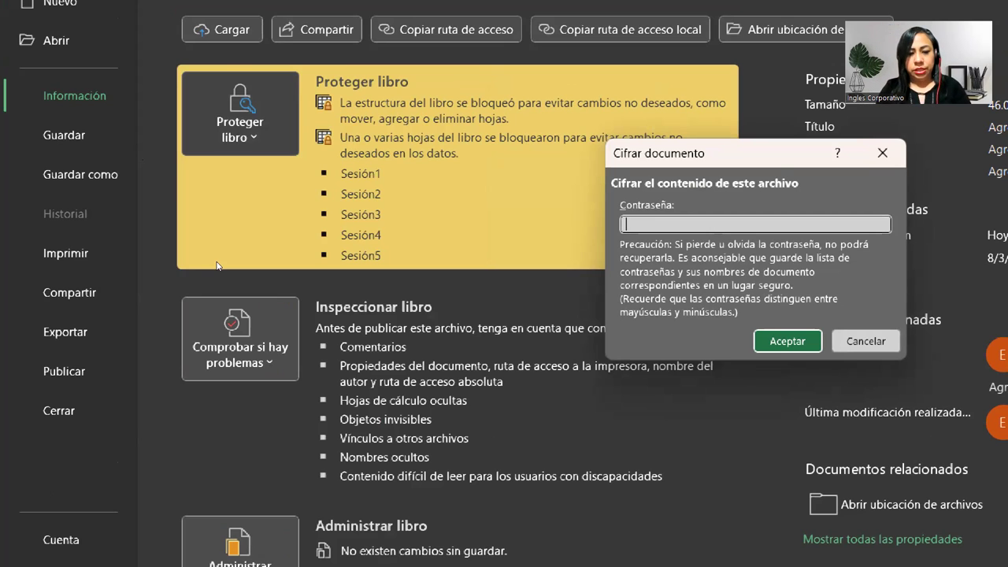
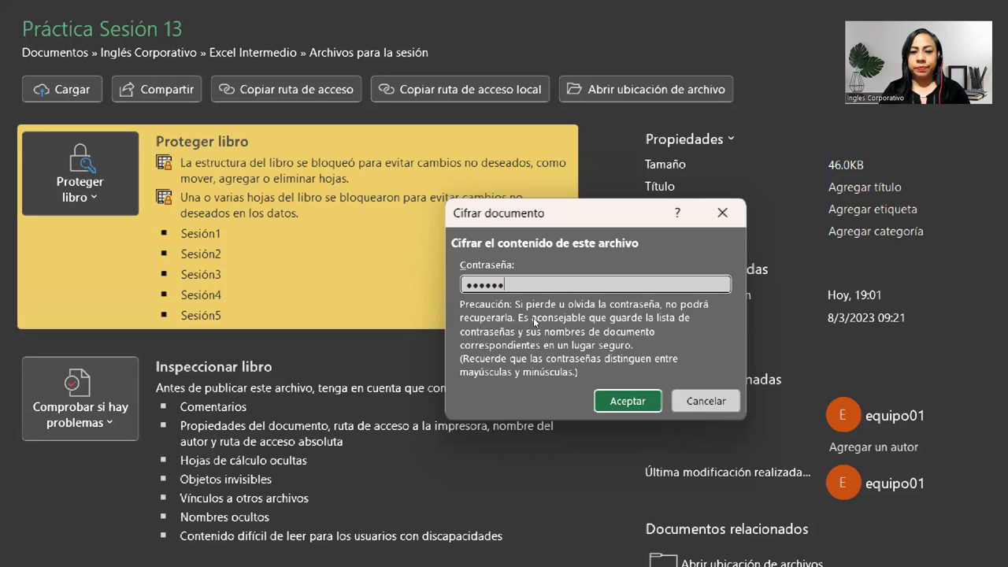
Enter and confirm an open password to encrypt the workbook
{"action": "key", "text": "Return"}
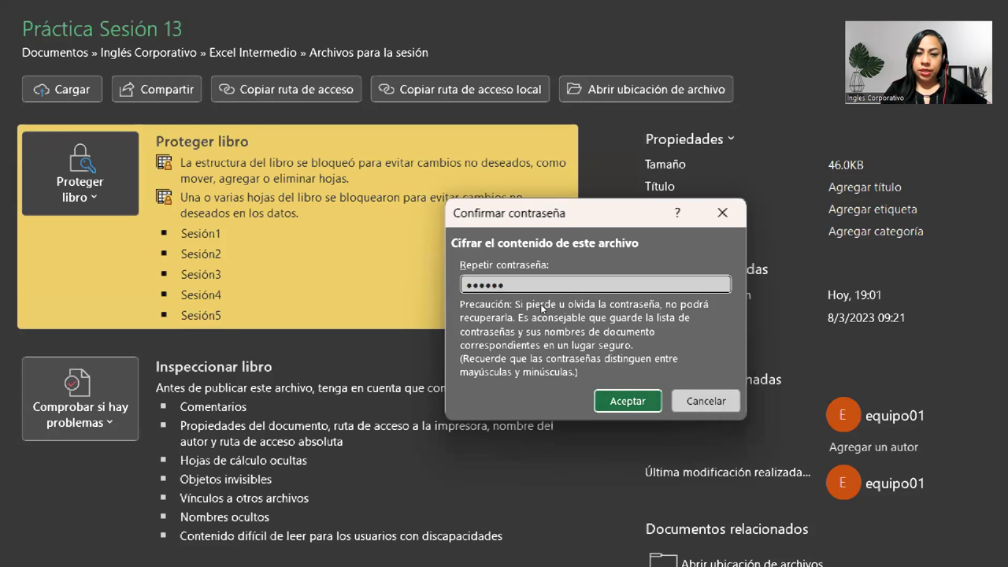
{"action": "key", "text": "Return"}
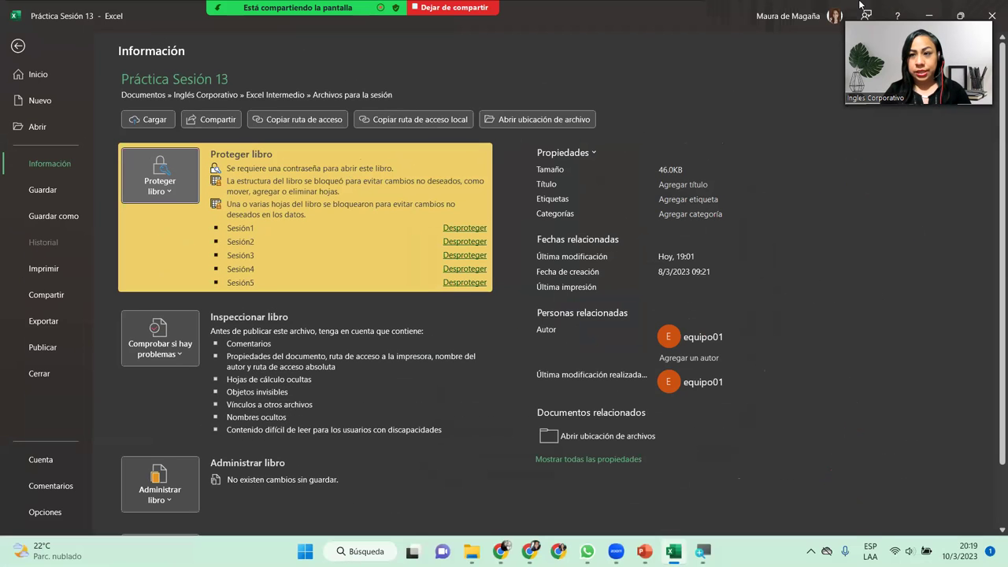
Save and close the workbook, then reopen Práctica Sesión 13 from its folder
{"action": "left_click", "coordinate": [992, 11]}
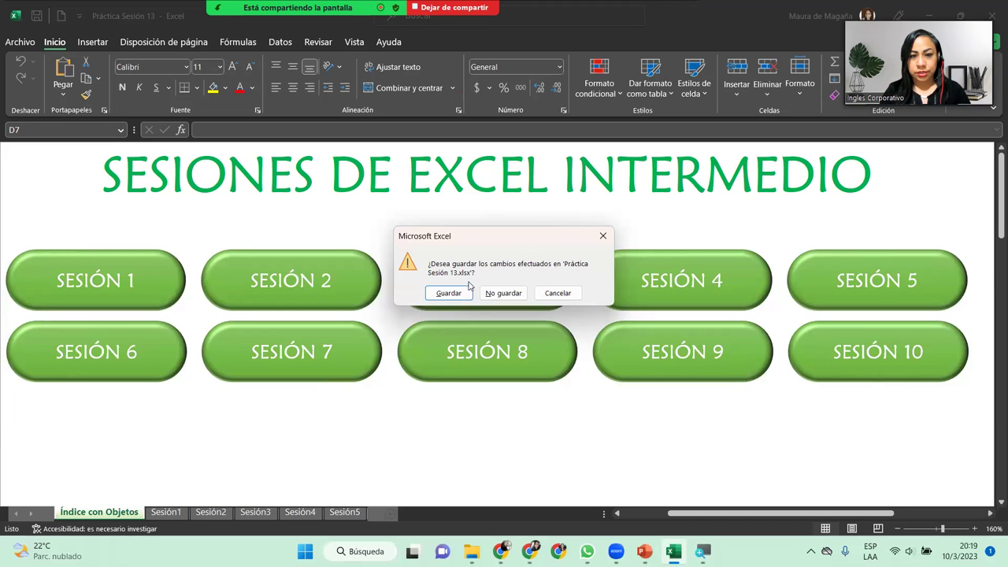
{"action": "left_click", "coordinate": [466, 295]}
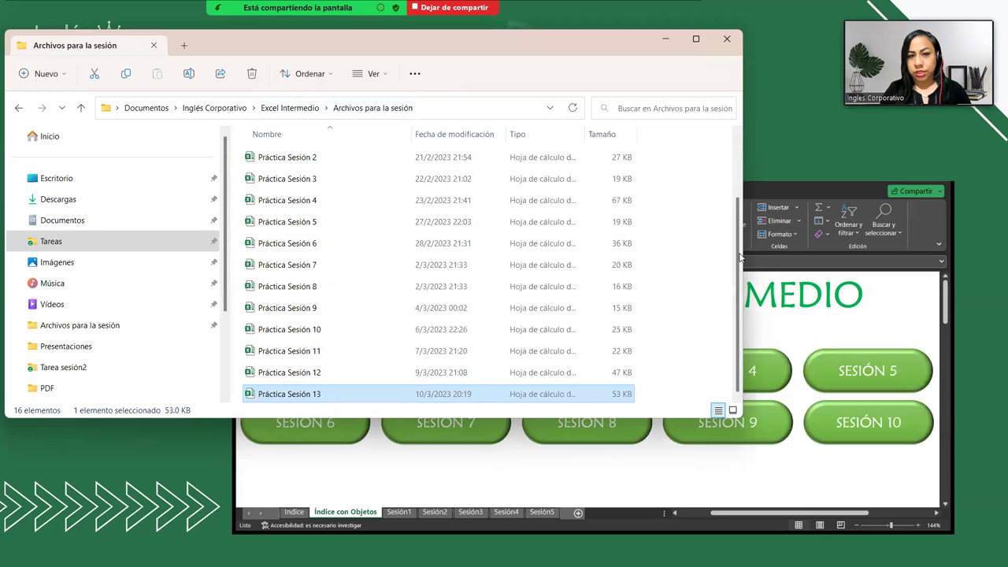
{"action": "mouse_move", "coordinate": [311, 60]}
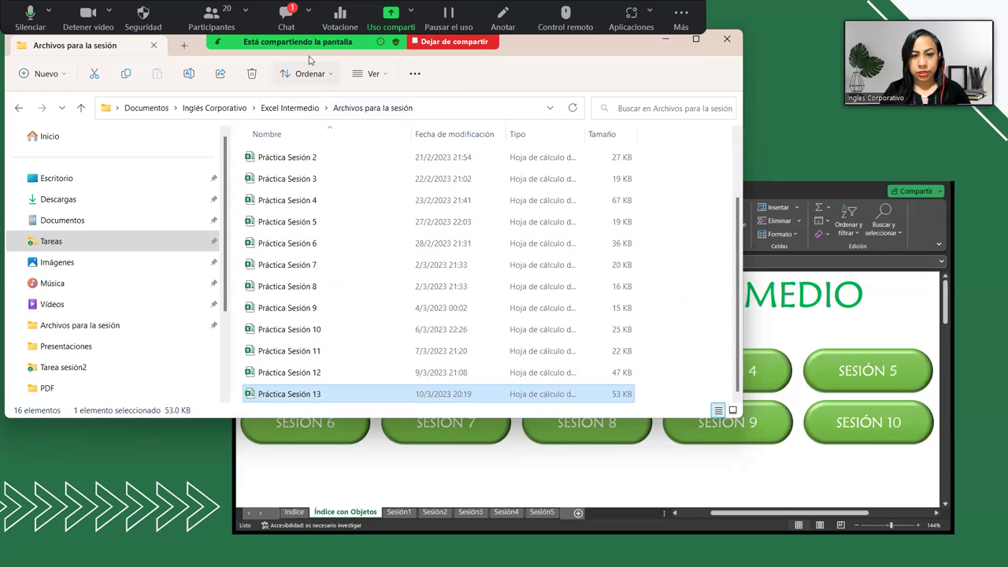
{"action": "double_click", "coordinate": [293, 396]}
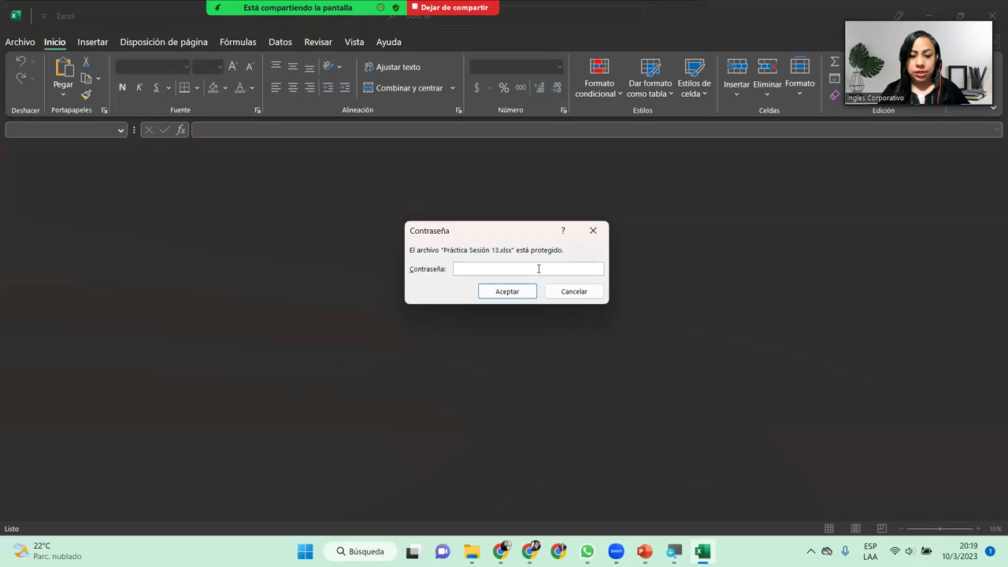
Enter the open password, retrying after one incorrect attempt, to open Práctica Sesión 13
{"action": "key", "text": "Return"}
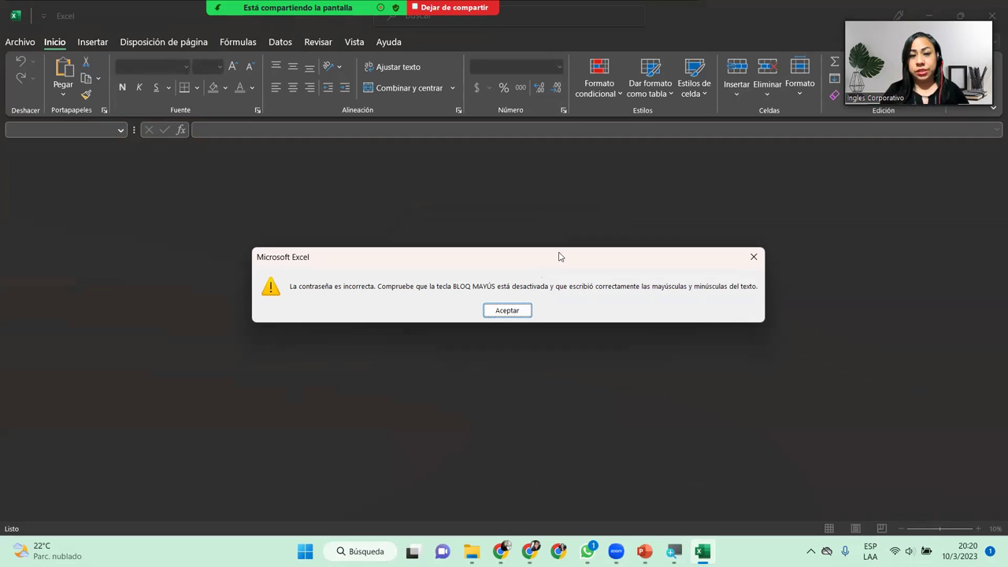
{"action": "left_click", "coordinate": [495, 315]}
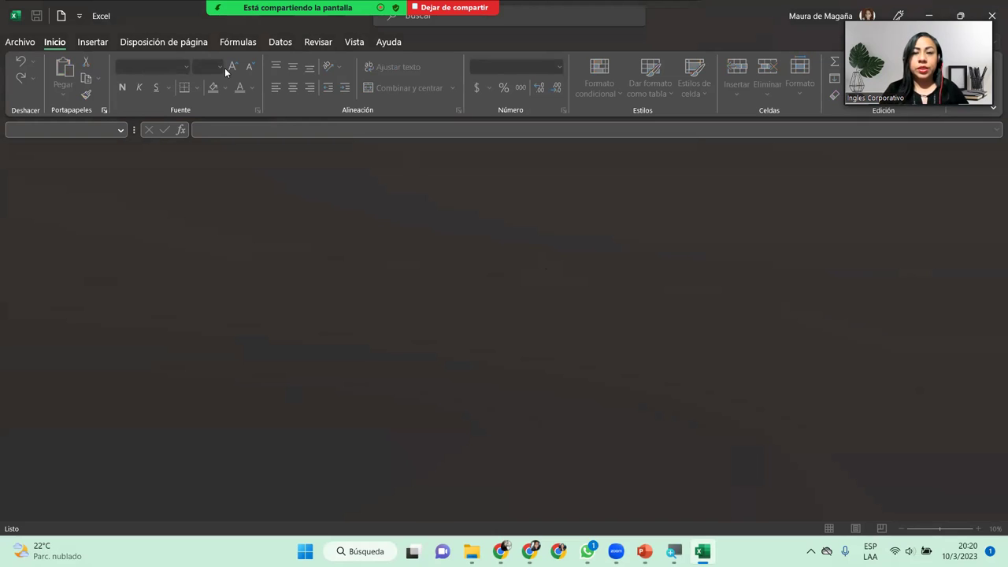
{"action": "left_click", "coordinate": [992, 15]}
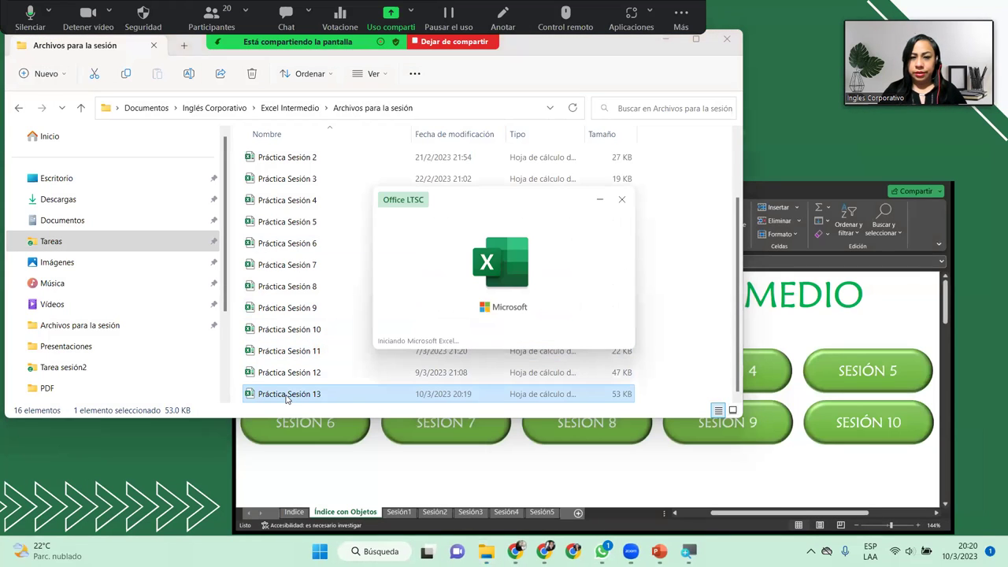
{"action": "type", "text": "••••••"}
{"action": "key", "text": "Return"}
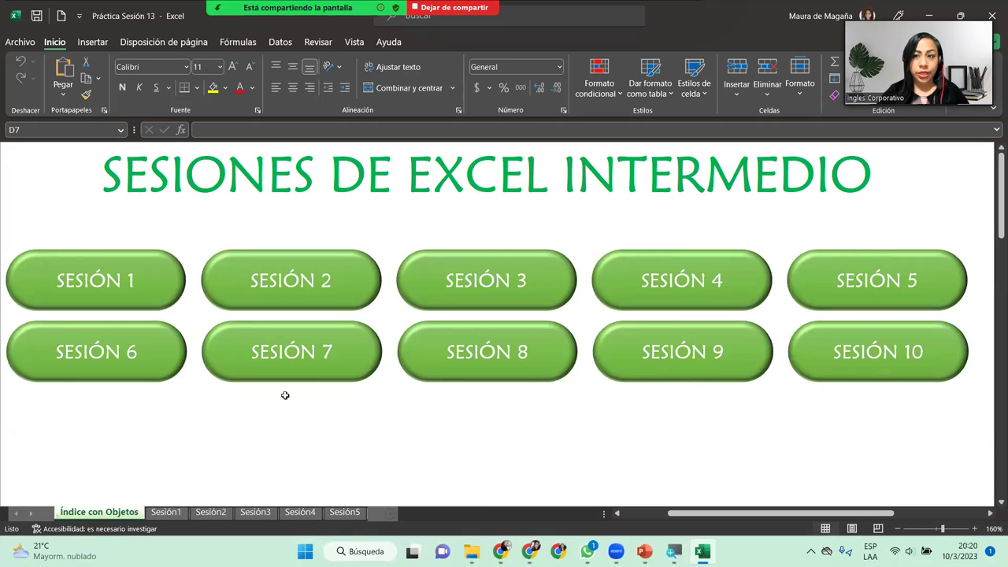
Clear the password in Cifrar con contraseña so the workbook opens without one
{"action": "left_click", "coordinate": [24, 45]}
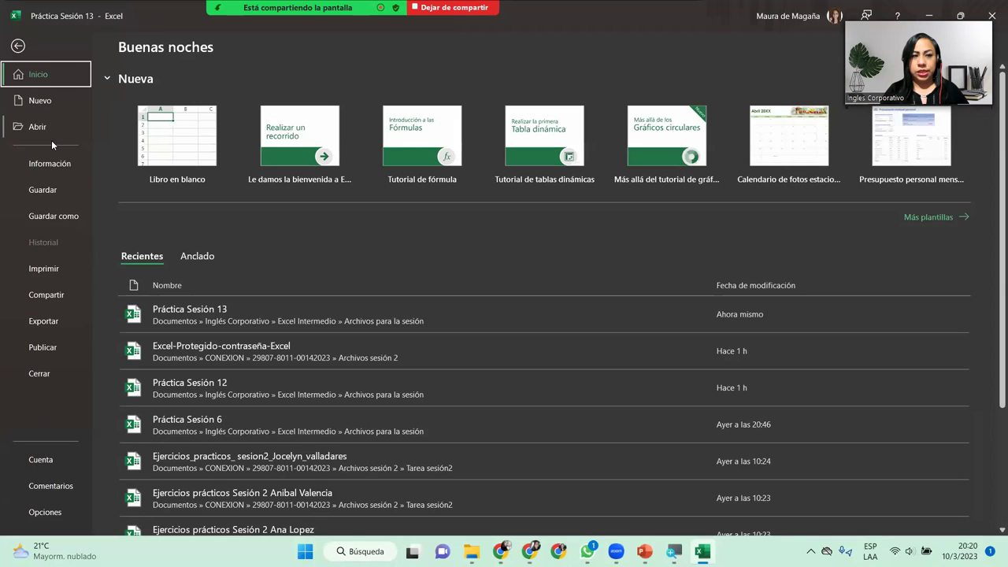
{"action": "left_click", "coordinate": [50, 163]}
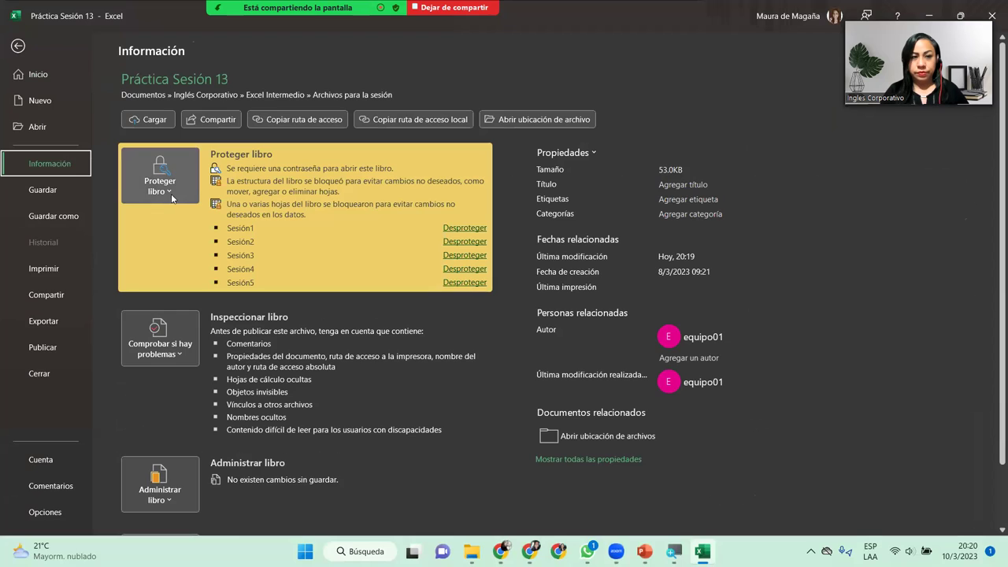
{"action": "left_click", "coordinate": [174, 196]}
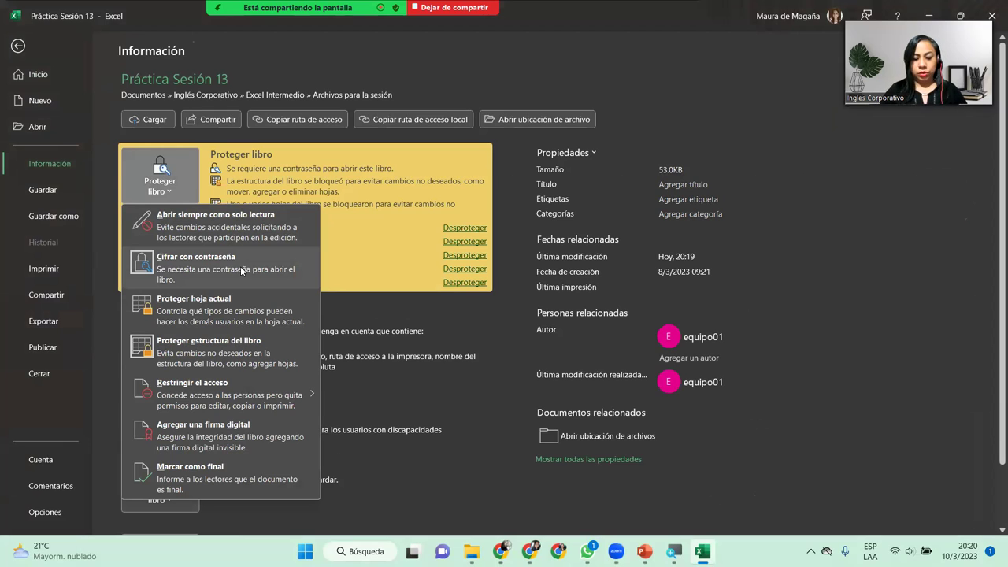
{"action": "left_click", "coordinate": [241, 270]}
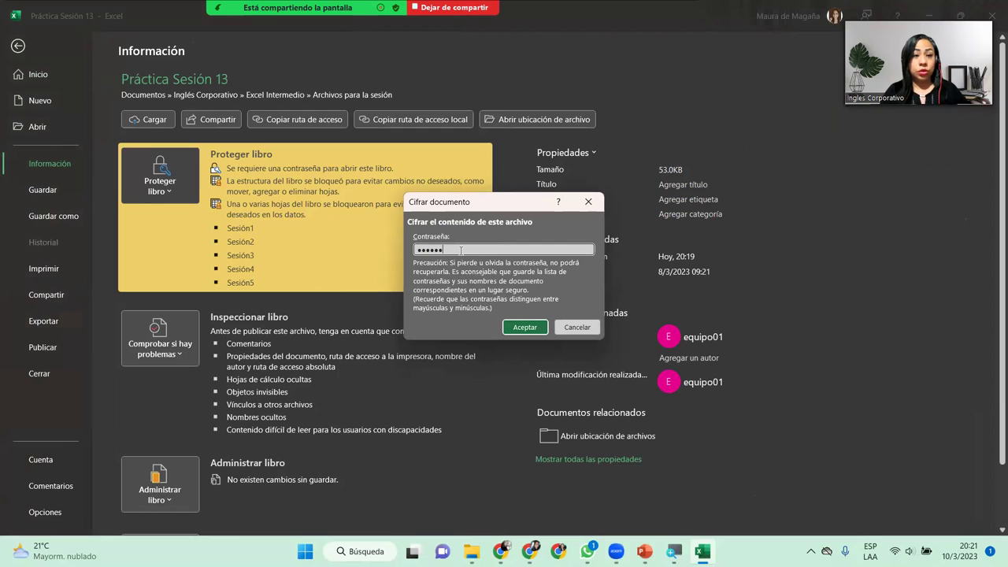
{"action": "key", "text": "BackSpace"}
{"action": "key", "text": "BackSpace"}
{"action": "key", "text": "BackSpace"}
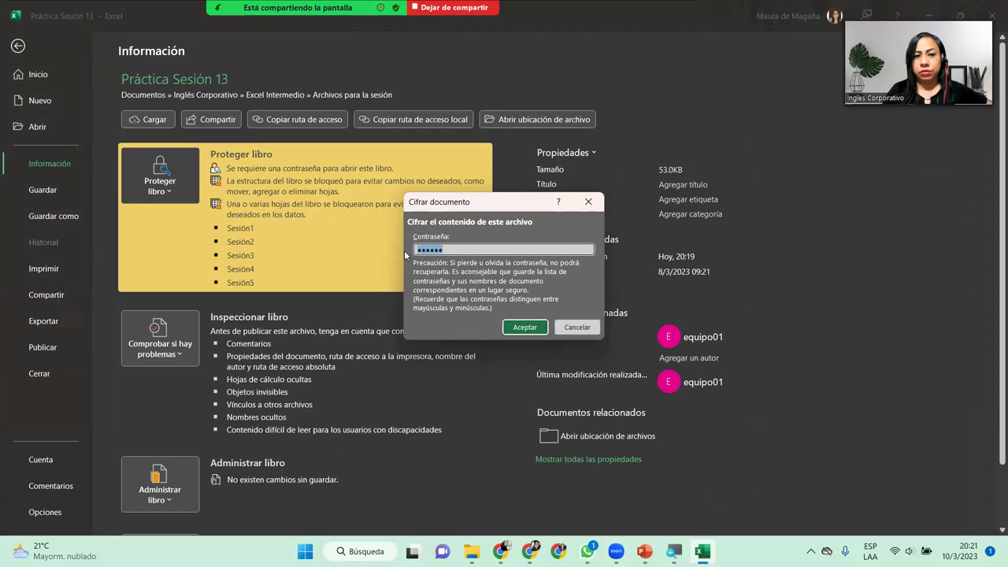
{"action": "left_click", "coordinate": [514, 325]}
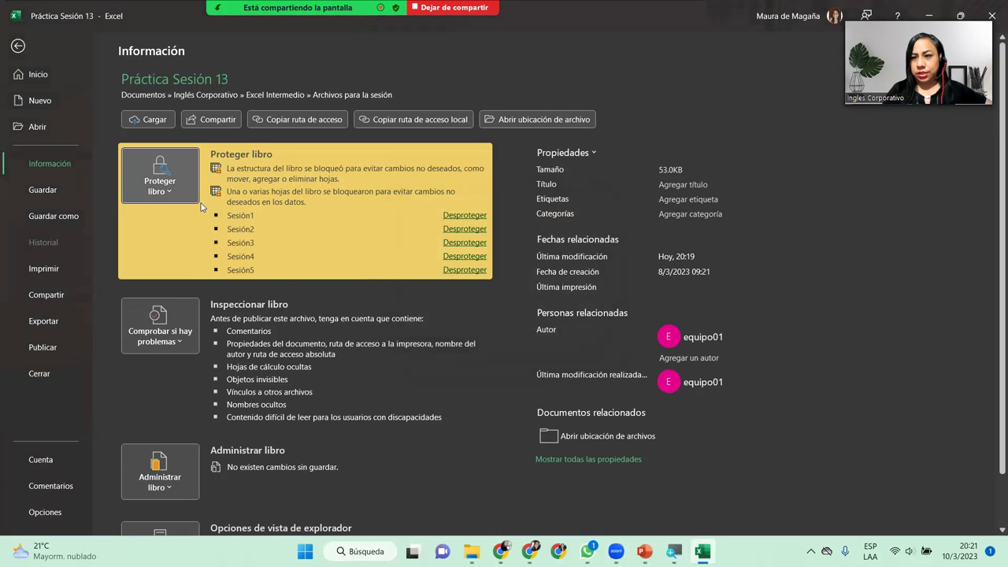
Close Práctica Sesión 13, saving changes, and reopen it from its folder
{"action": "key", "text": "Escape"}
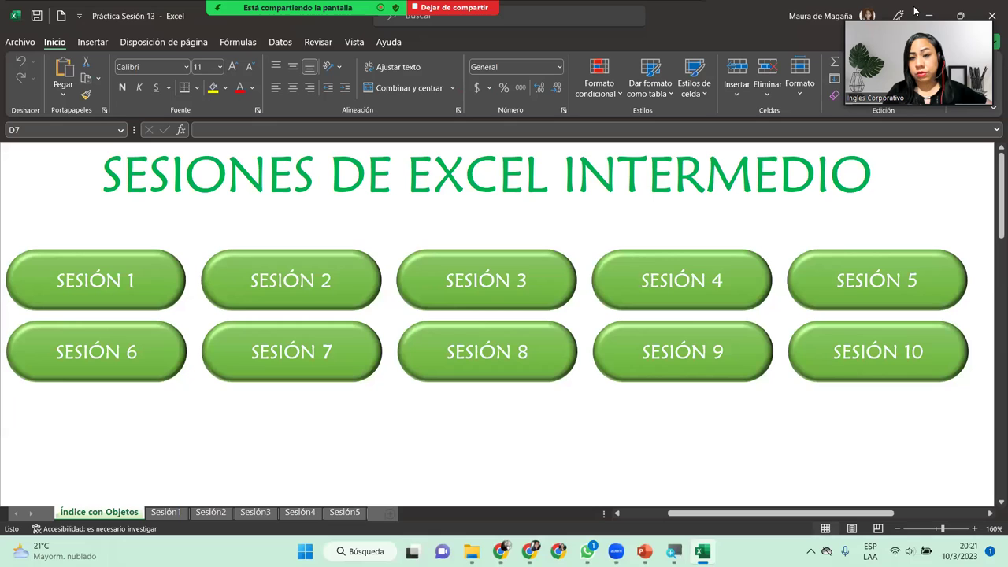
{"action": "key", "text": "ctrl+w"}
{"action": "left_click", "coordinate": [456, 289]}
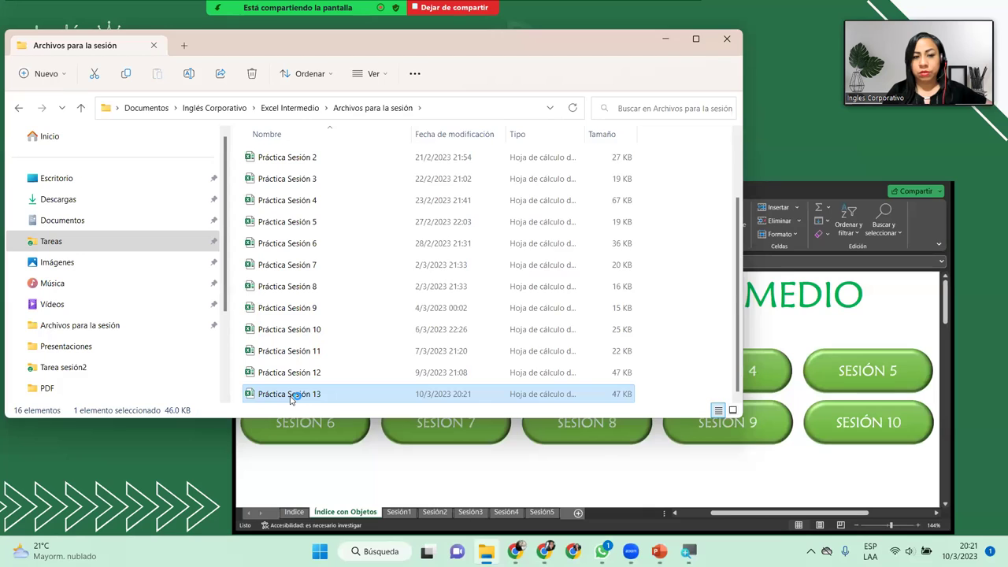
{"action": "double_click", "coordinate": [291, 396]}
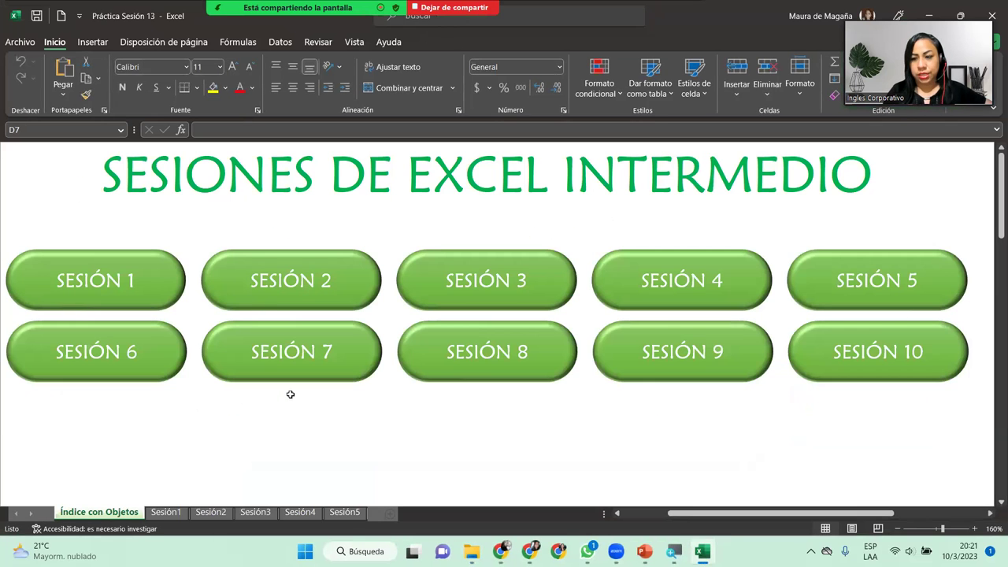
Encrypt the workbook with an opening password via Cifrar con contraseña, entering and confirming it
{"action": "left_click", "coordinate": [26, 44]}
{"action": "left_click", "coordinate": [43, 161]}
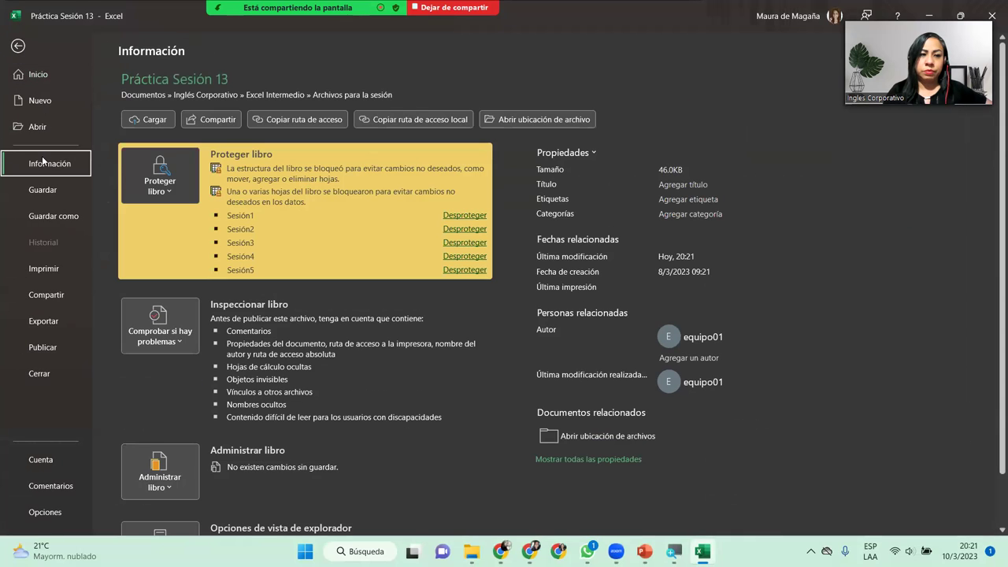
{"action": "left_click", "coordinate": [138, 186]}
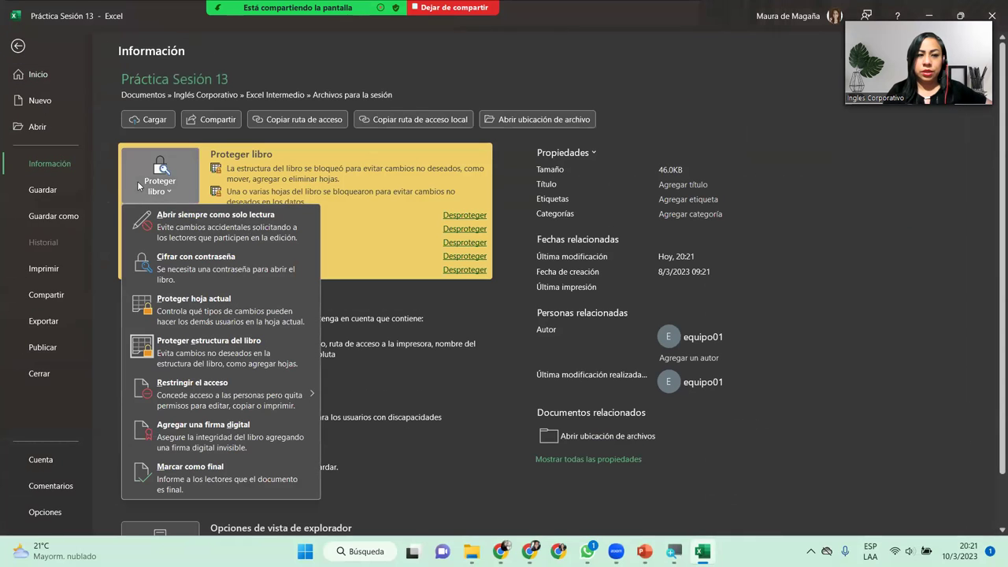
{"action": "left_click", "coordinate": [238, 263]}
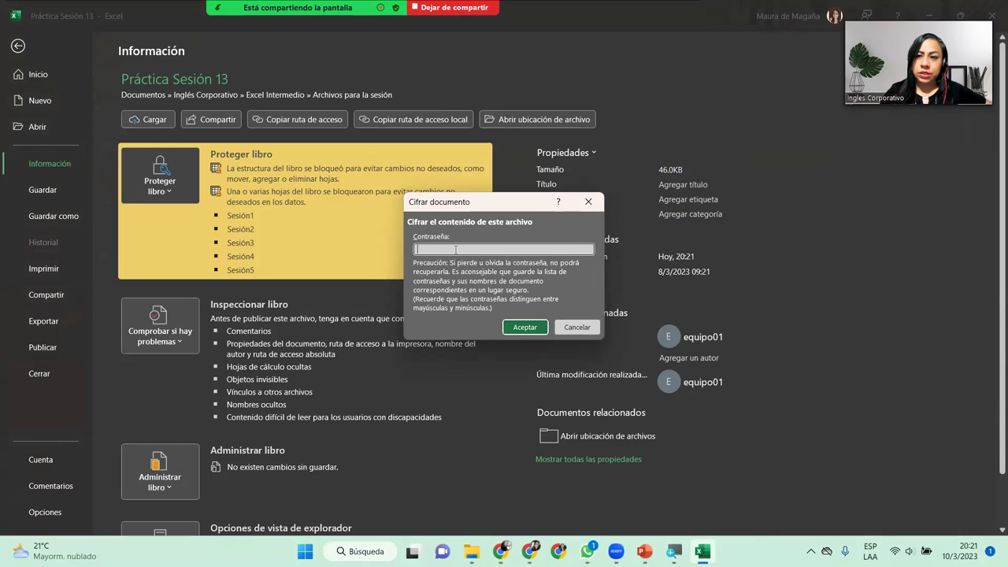
{"action": "key", "text": "Return"}
{"action": "key", "text": "Return"}
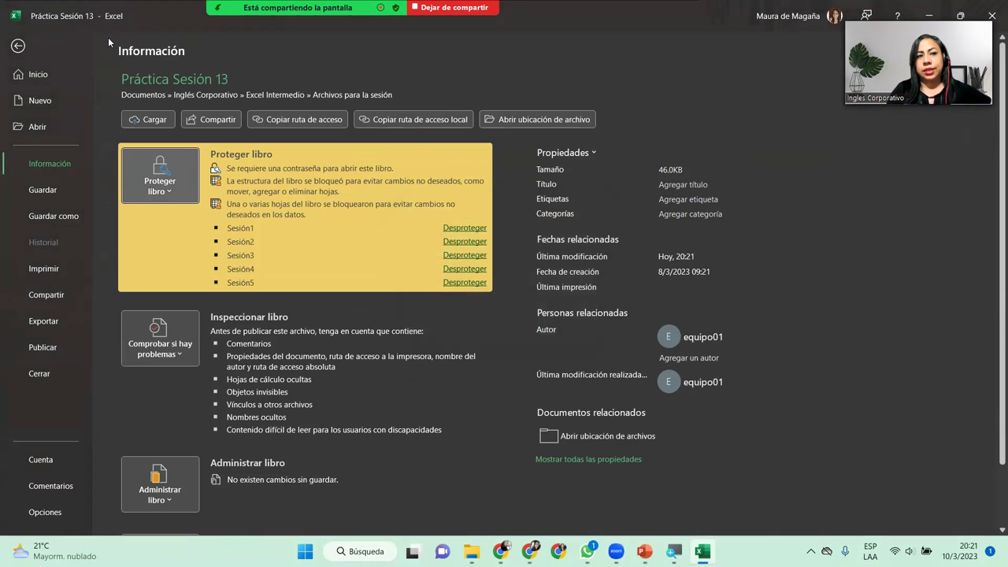
{"action": "left_click", "coordinate": [17, 47]}
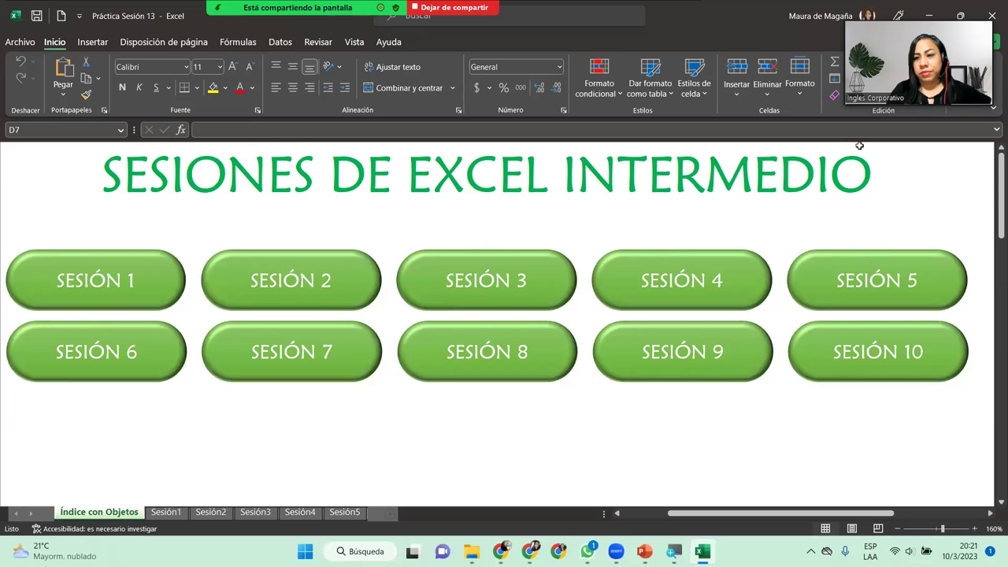
Close the workbook, then reopen Práctica Sesión 13 from its folder and enter its opening password
{"action": "left_click", "coordinate": [992, 15]}
{"action": "double_click", "coordinate": [275, 394]}
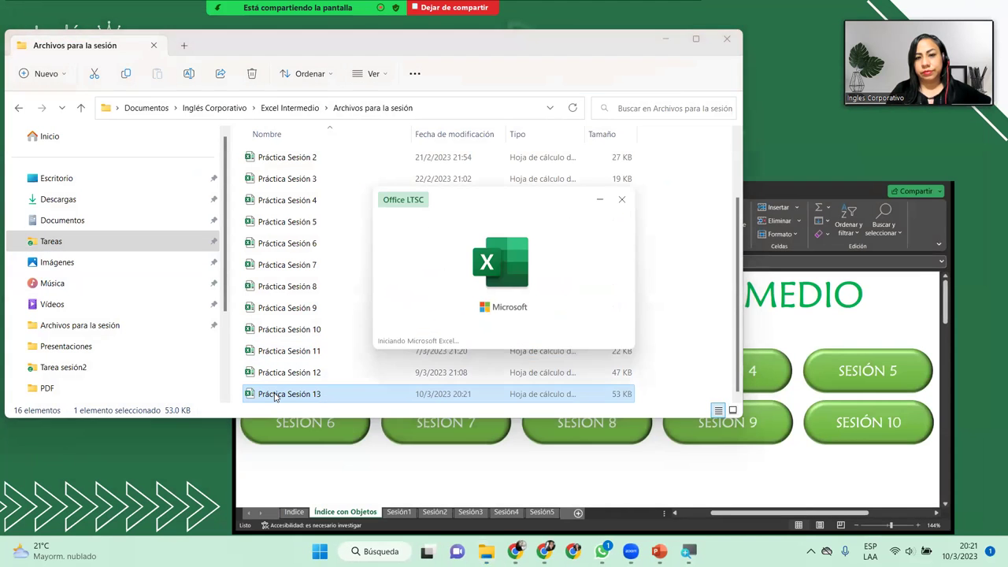
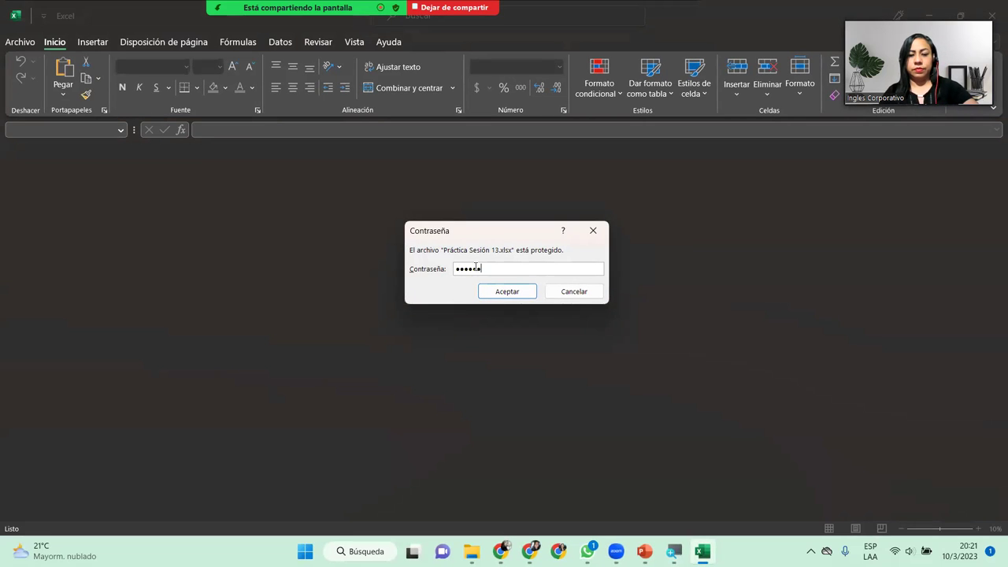
{"action": "key", "text": "Return"}
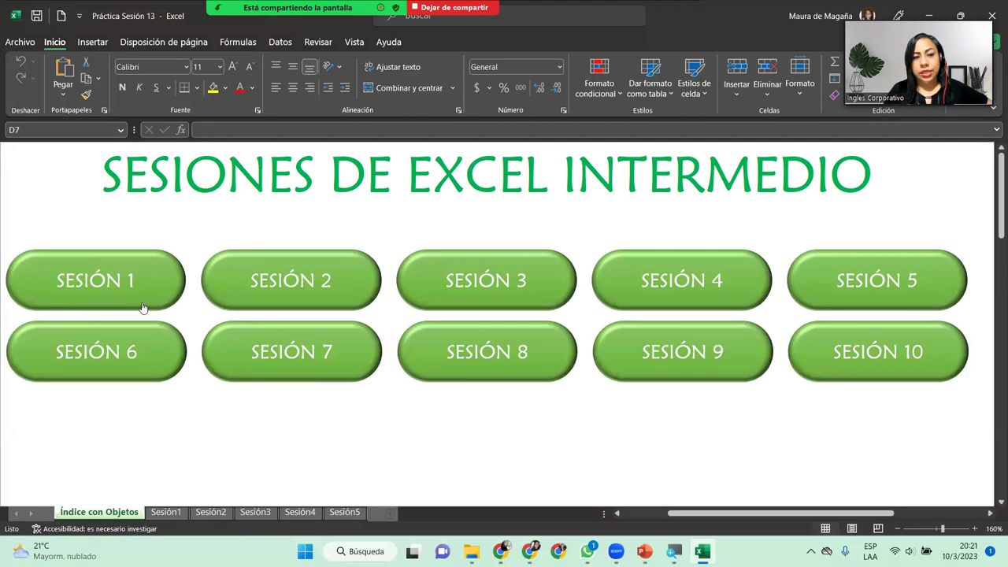
Try editing the title cell B1 on the index sheet, then select cell C6
{"action": "left_click", "coordinate": [134, 427]}
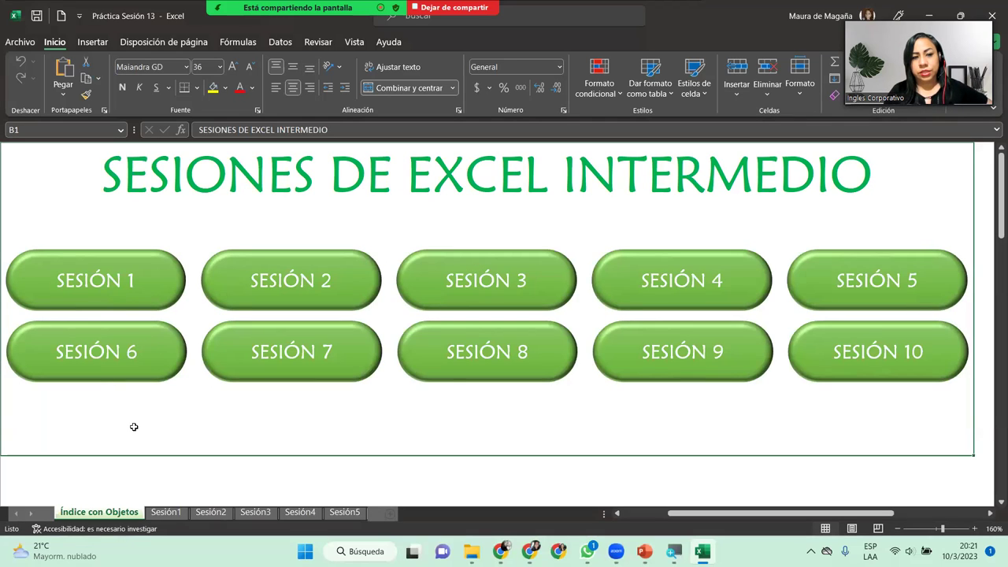
{"action": "double_click", "coordinate": [134, 427]}
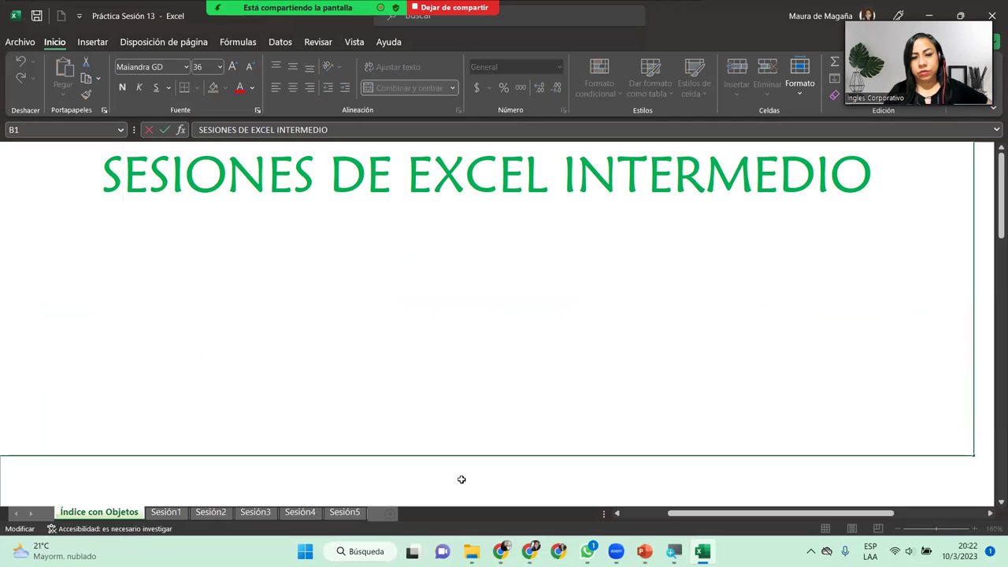
{"action": "left_click", "coordinate": [461, 479]}
{"action": "left_click", "coordinate": [297, 427]}
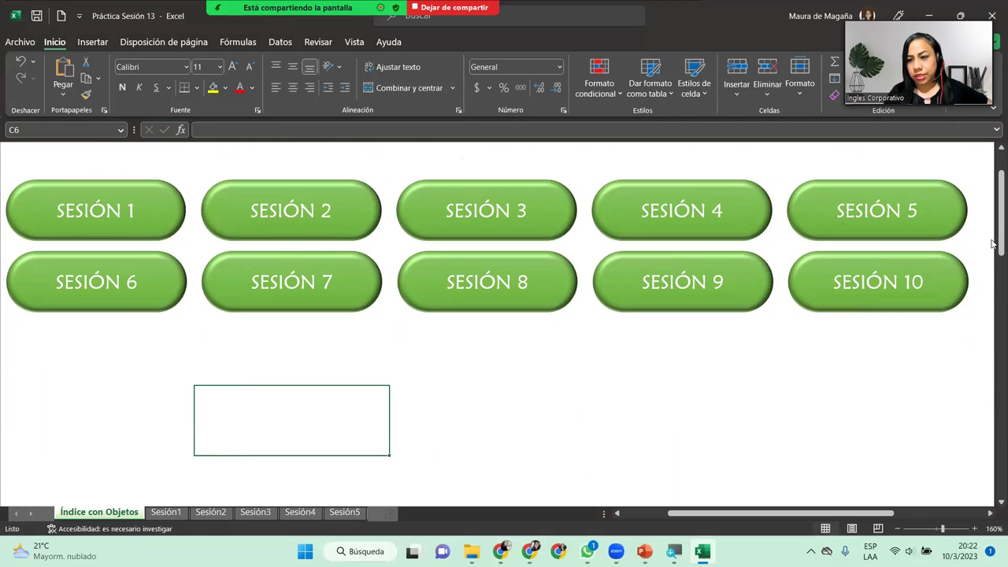
{"action": "left_click_drag", "start_coordinate": [999, 228], "coordinate": [999, 211]}
{"action": "left_click", "coordinate": [587, 402]}
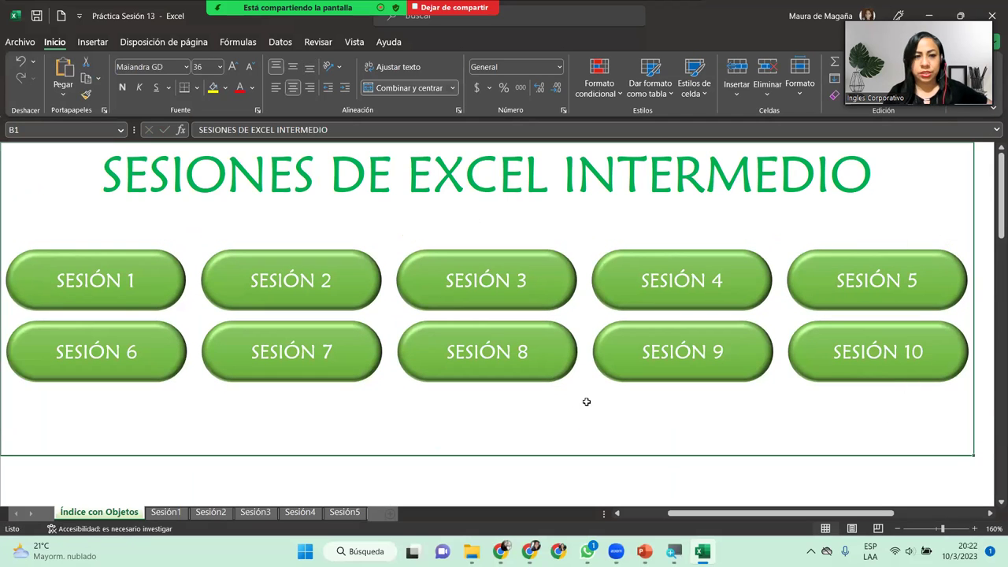
Check that Sesión1 and Sesión2 are protected by attempting cell edits and dismissing the warnings
{"action": "left_click", "coordinate": [167, 517]}
{"action": "double_click", "coordinate": [245, 365]}
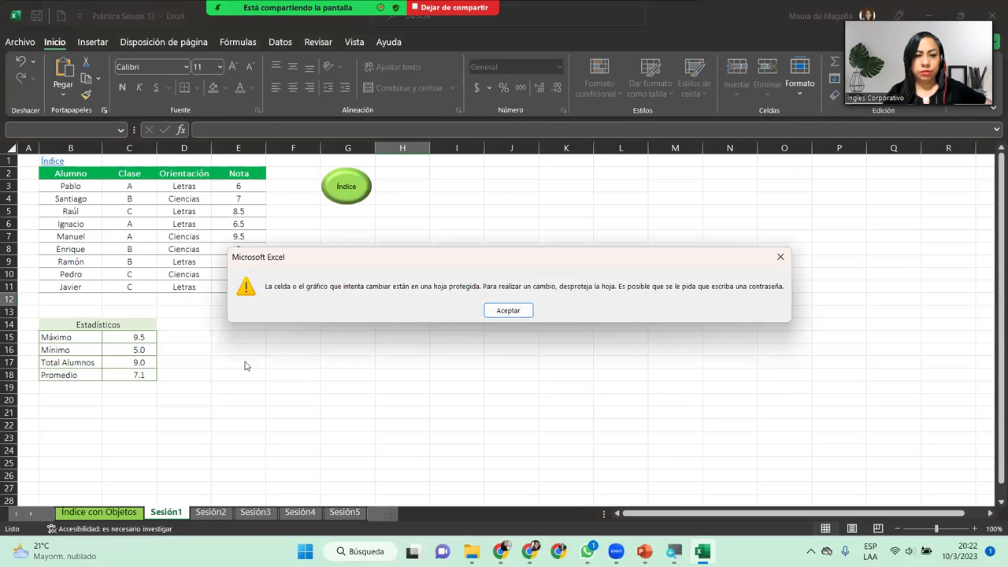
{"action": "left_click", "coordinate": [508, 312]}
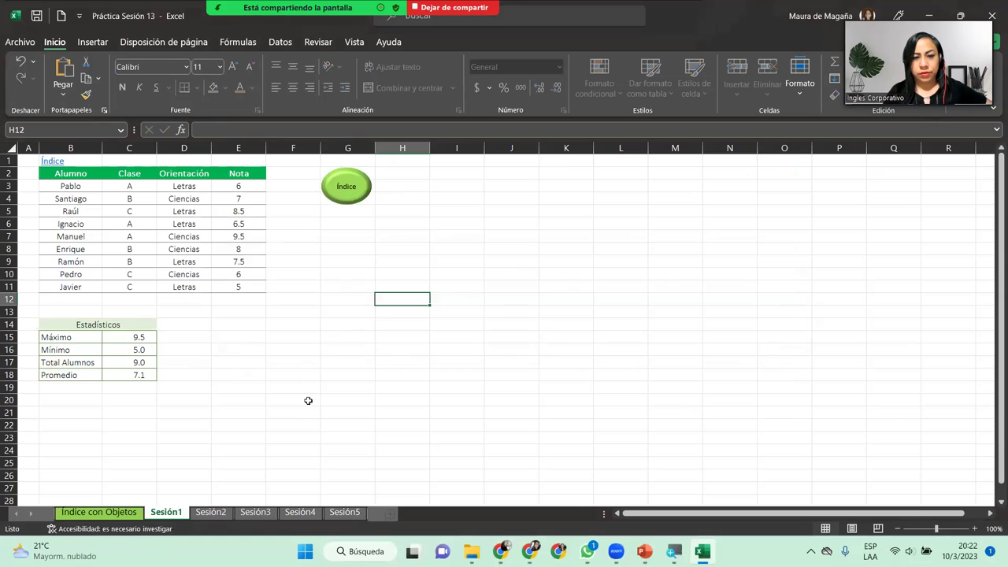
{"action": "left_click", "coordinate": [211, 513]}
{"action": "double_click", "coordinate": [366, 377]}
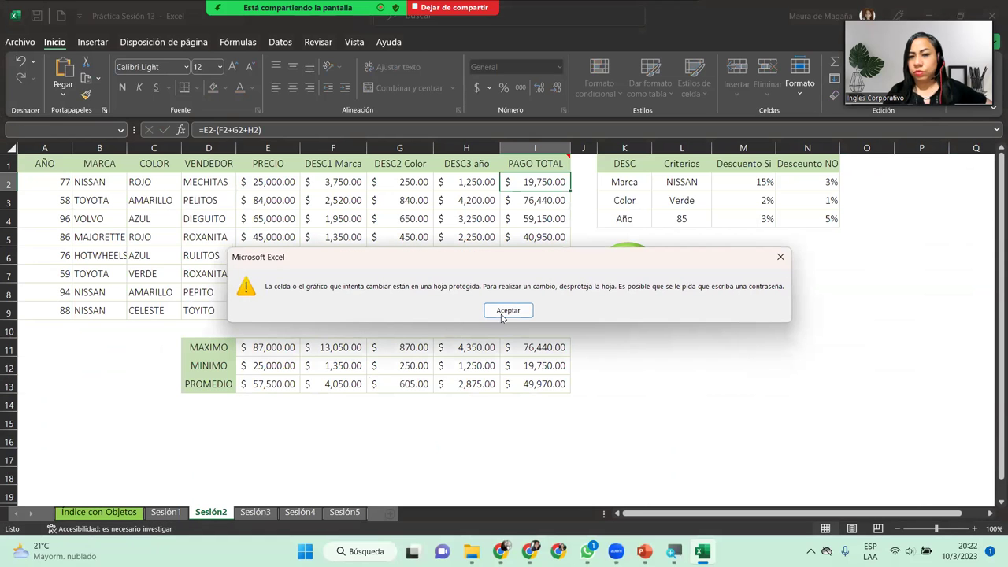
{"action": "left_click", "coordinate": [508, 310]}
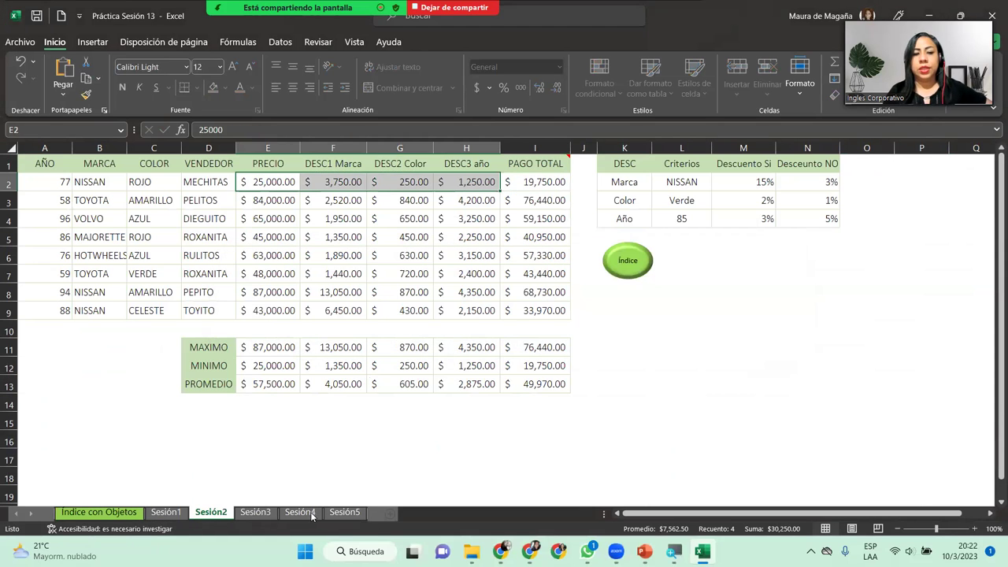
Visit the Sesión4 and Sesión5 sheets, then return to Índice con Objetos
{"action": "left_click", "coordinate": [301, 513]}
{"action": "left_click", "coordinate": [344, 513]}
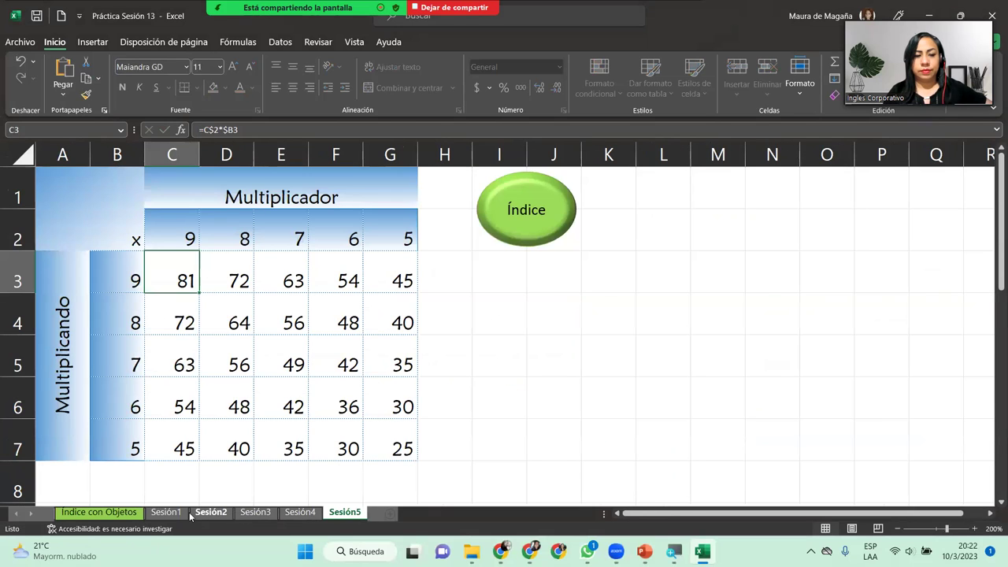
{"action": "left_click", "coordinate": [118, 513]}
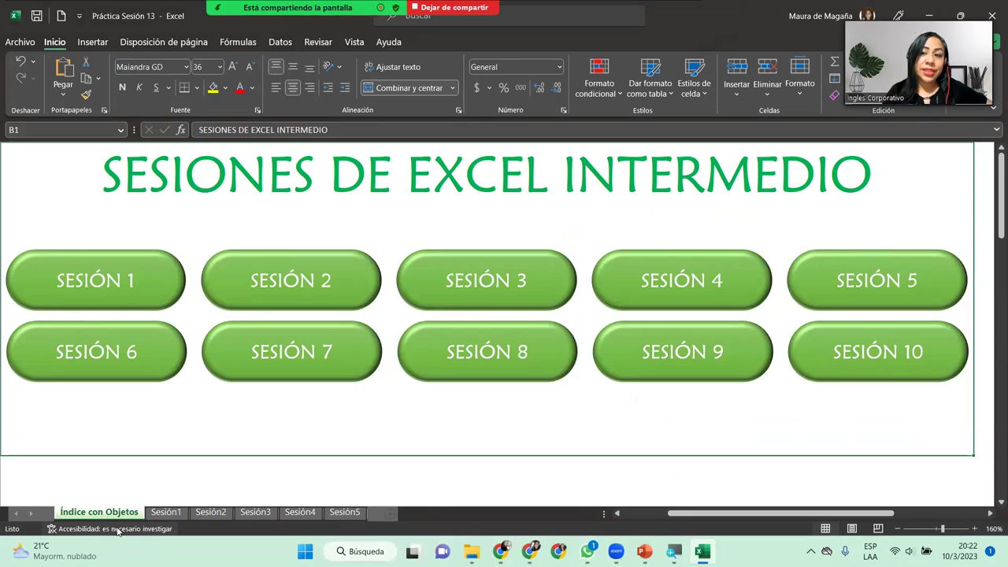
Select the button area and apply the 'Ajustar la selección a la ventana' zoom
{"action": "mouse_move", "coordinate": [818, 516]}
{"action": "left_mouse_down"}
{"action": "mouse_move", "coordinate": [813, 525]}
{"action": "mouse_move", "coordinate": [651, 403]}
{"action": "left_mouse_up"}
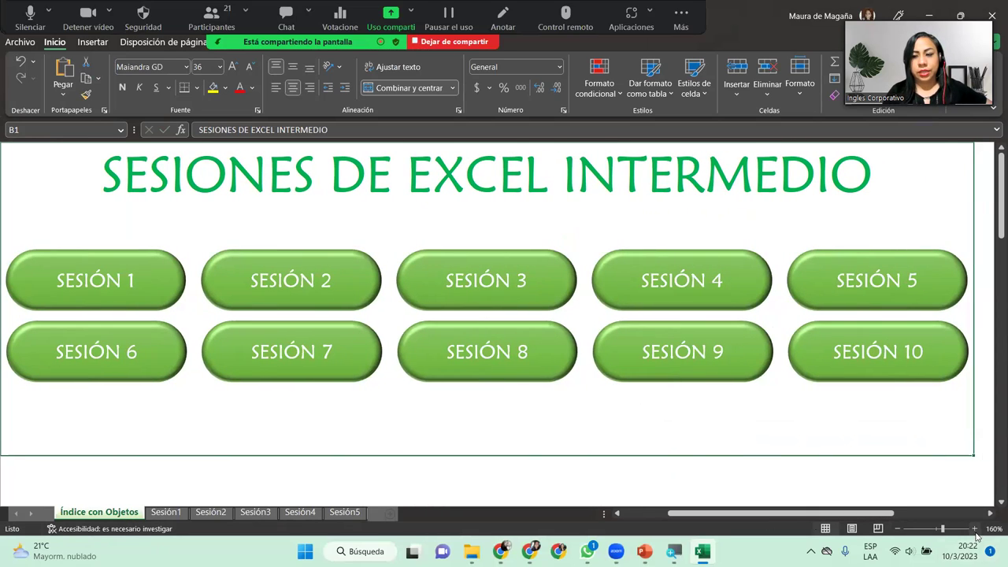
{"action": "left_click", "coordinate": [974, 530]}
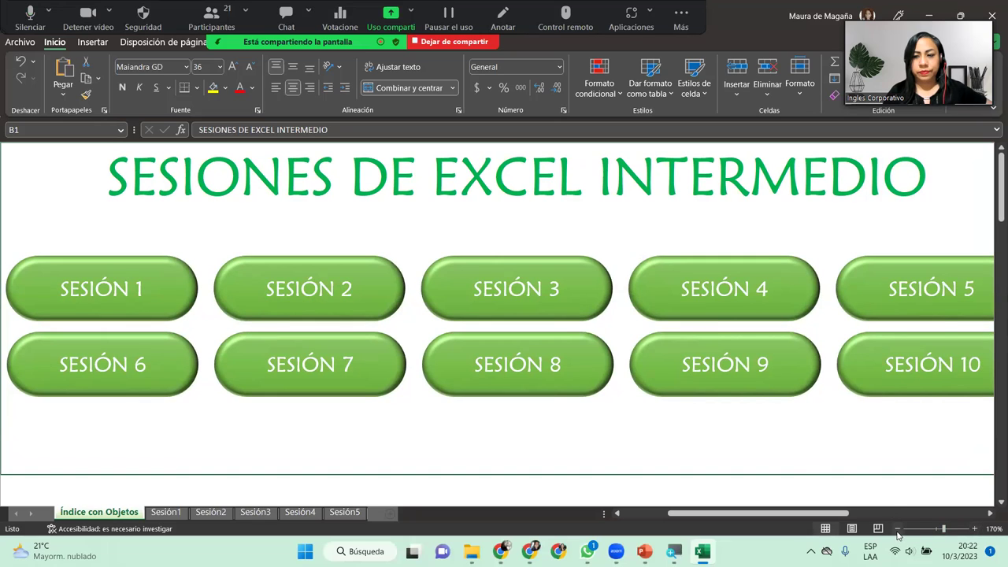
{"action": "left_click", "coordinate": [897, 530]}
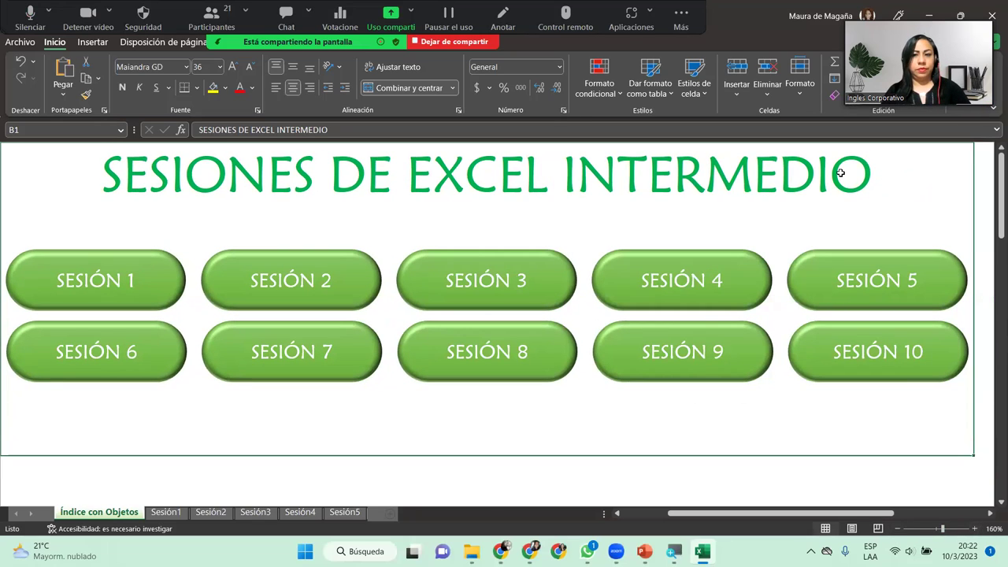
{"action": "scroll", "coordinate": [840, 172], "scroll_direction": "down", "scroll_amount": 1}
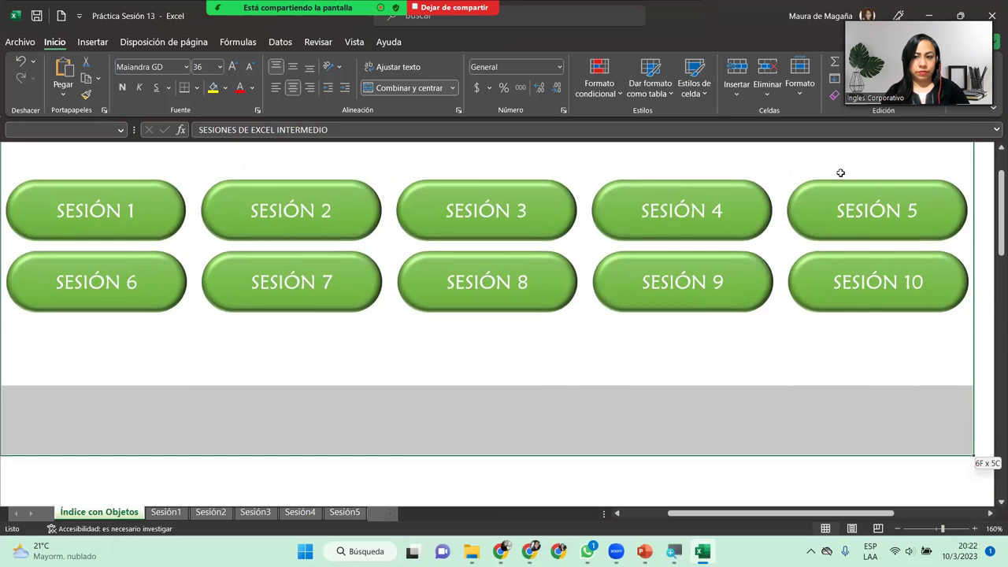
{"action": "left_click", "coordinate": [995, 528]}
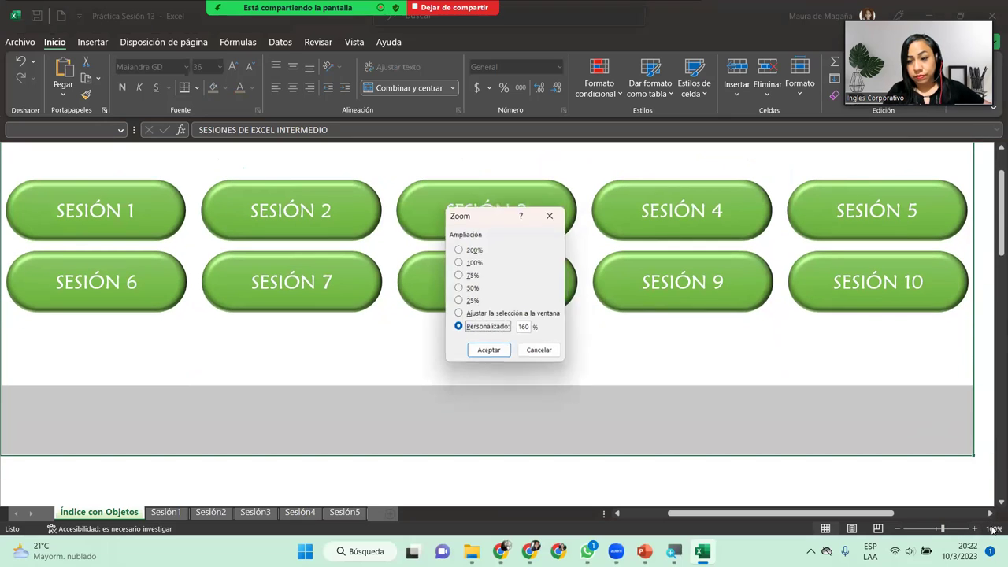
{"action": "left_click", "coordinate": [549, 318]}
{"action": "left_click", "coordinate": [490, 353]}
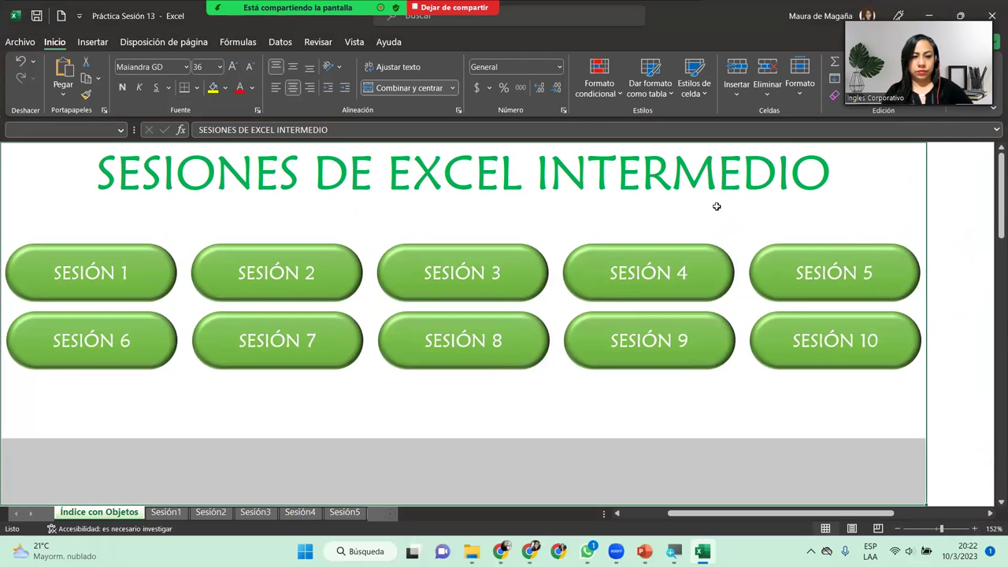
Reapply the fit-selection-to-window zoom and pick an empty cell below the buttons
{"action": "left_click", "coordinate": [994, 529]}
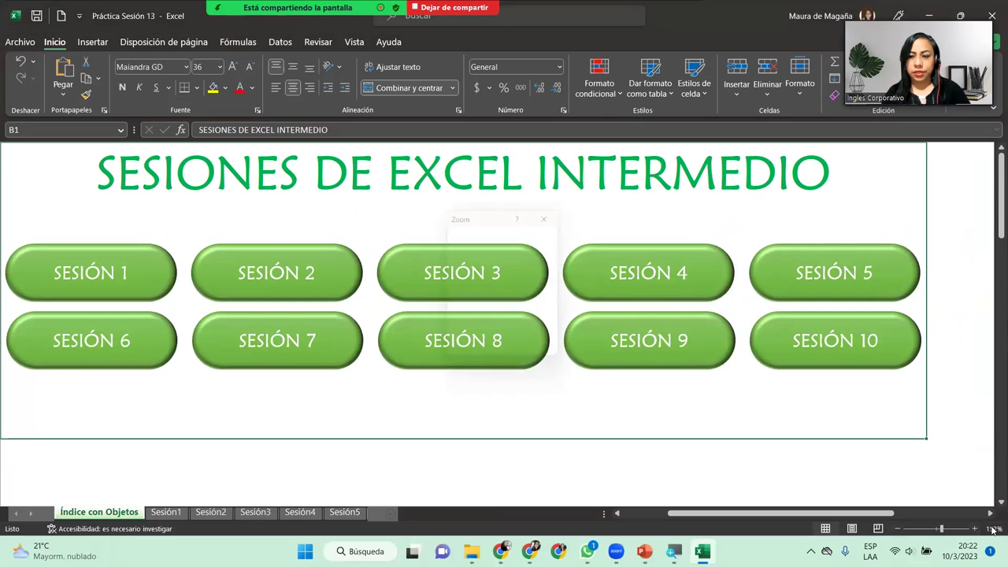
{"action": "left_click", "coordinate": [561, 315]}
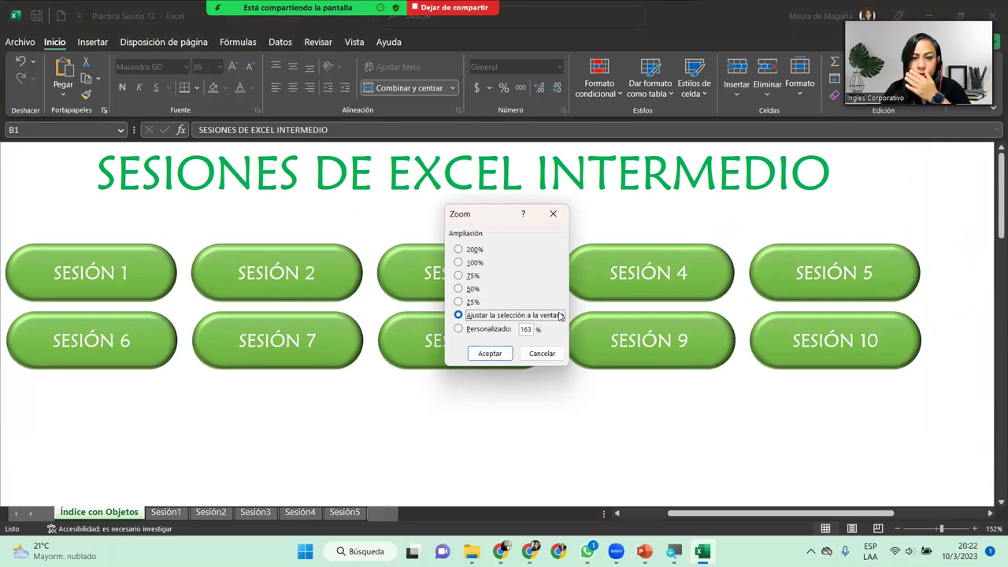
{"action": "left_click", "coordinate": [479, 356]}
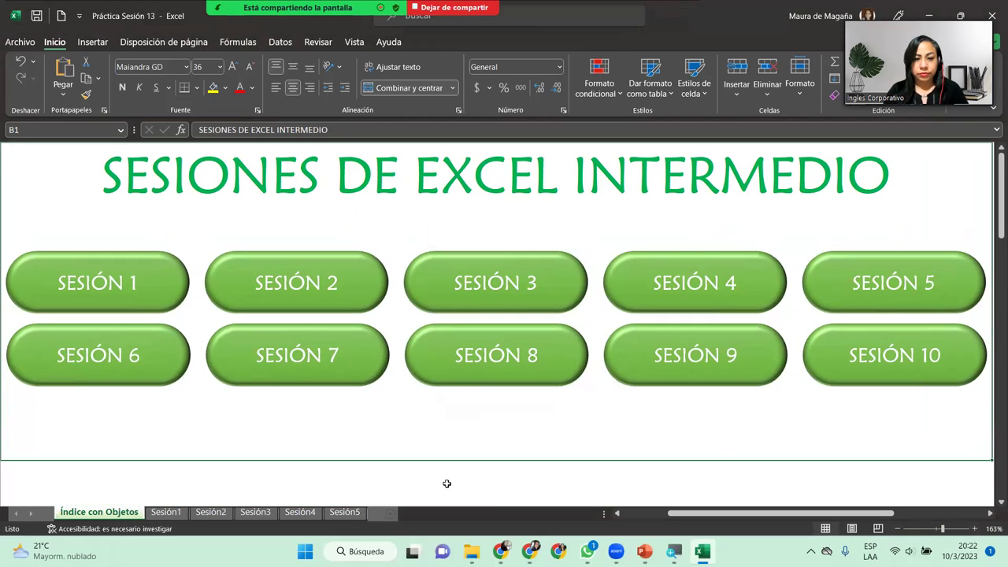
{"action": "left_click", "coordinate": [447, 484]}
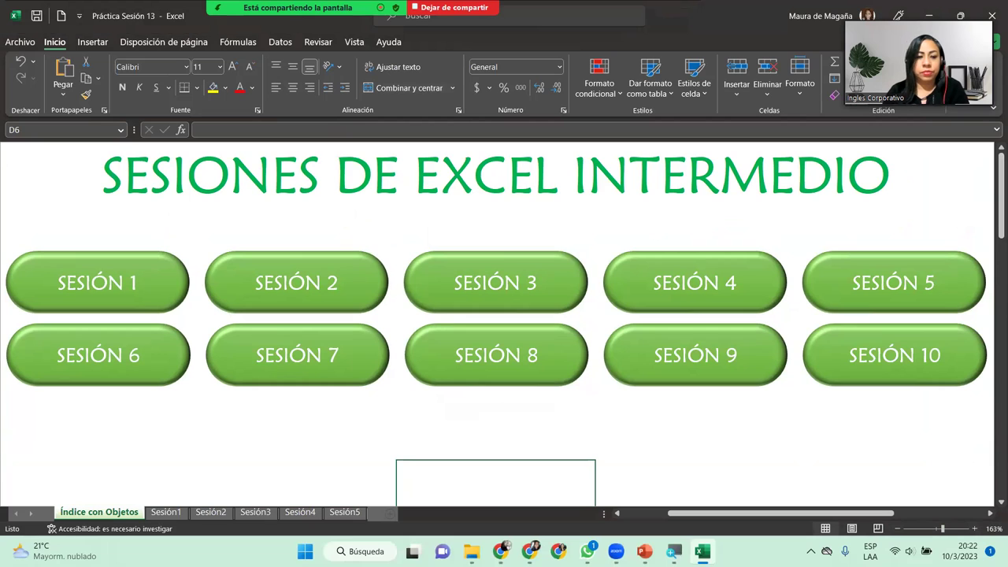
{"action": "key", "text": "Down"}
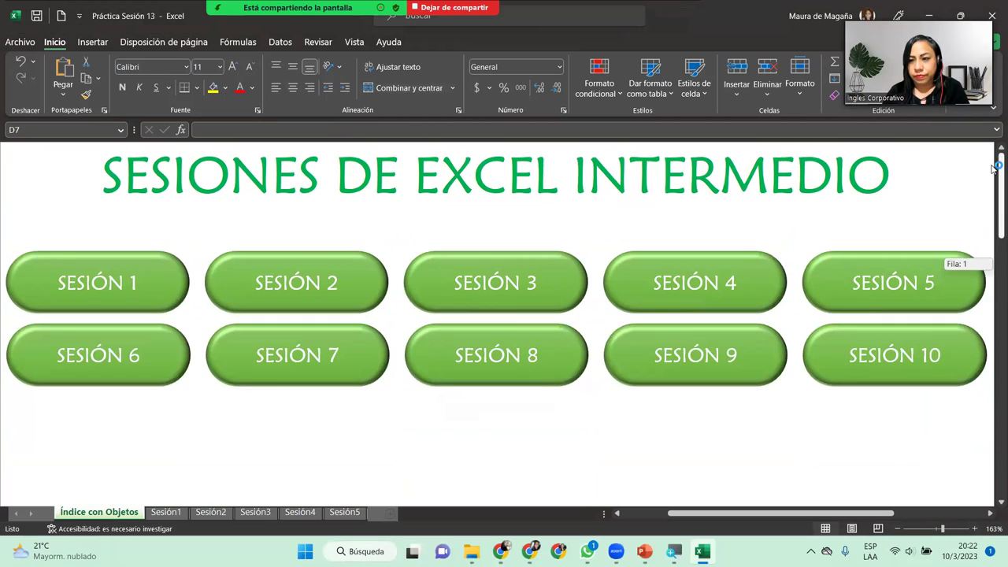
{"action": "left_click_drag", "start_coordinate": [997, 268], "coordinate": [997, 232]}
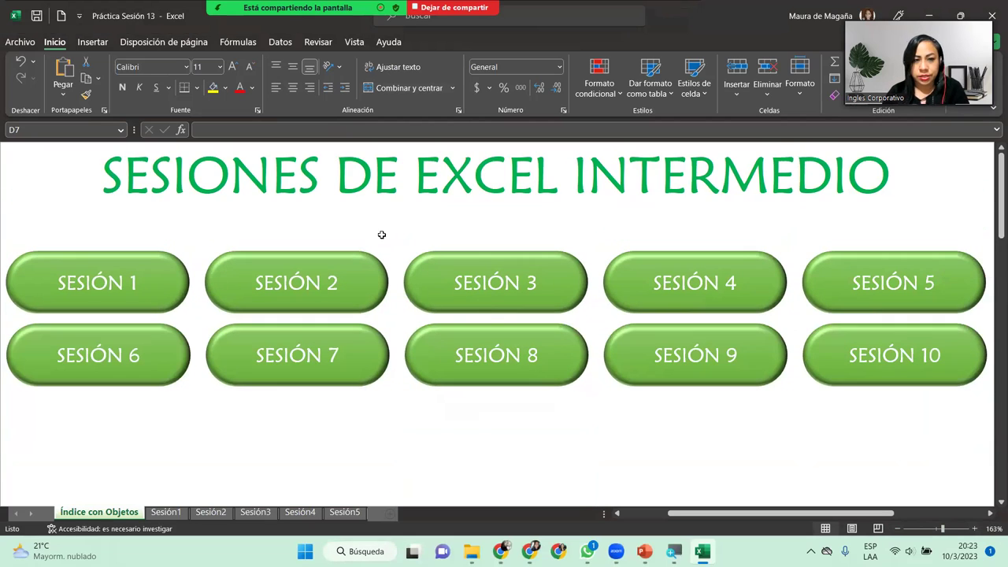
Protect the Índice con Objetos sheet with a password, unchecking 'Seleccionar celdas bloqueadas'
{"action": "right_click", "coordinate": [93, 516]}
{"action": "left_click", "coordinate": [93, 516]}
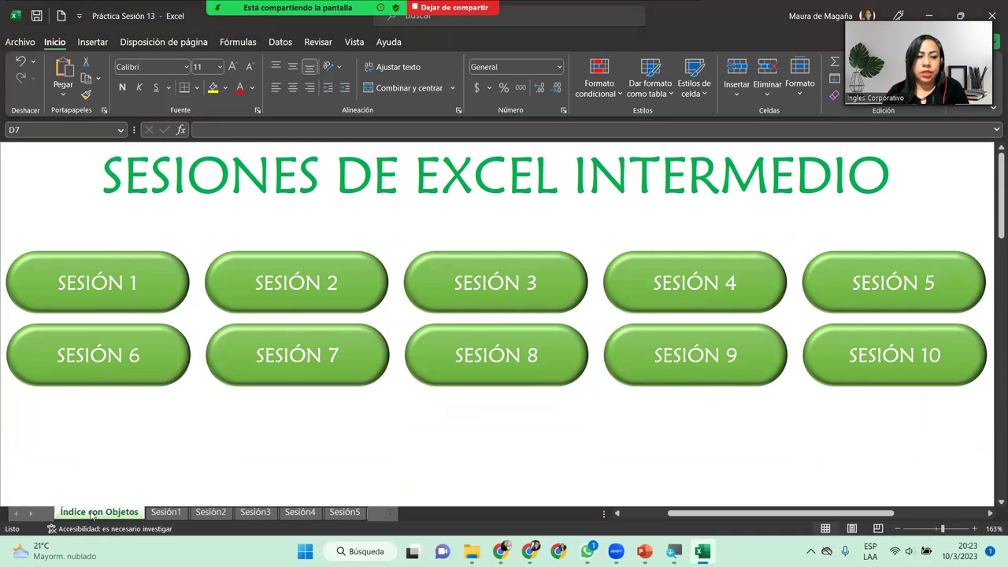
{"action": "right_click", "coordinate": [93, 516]}
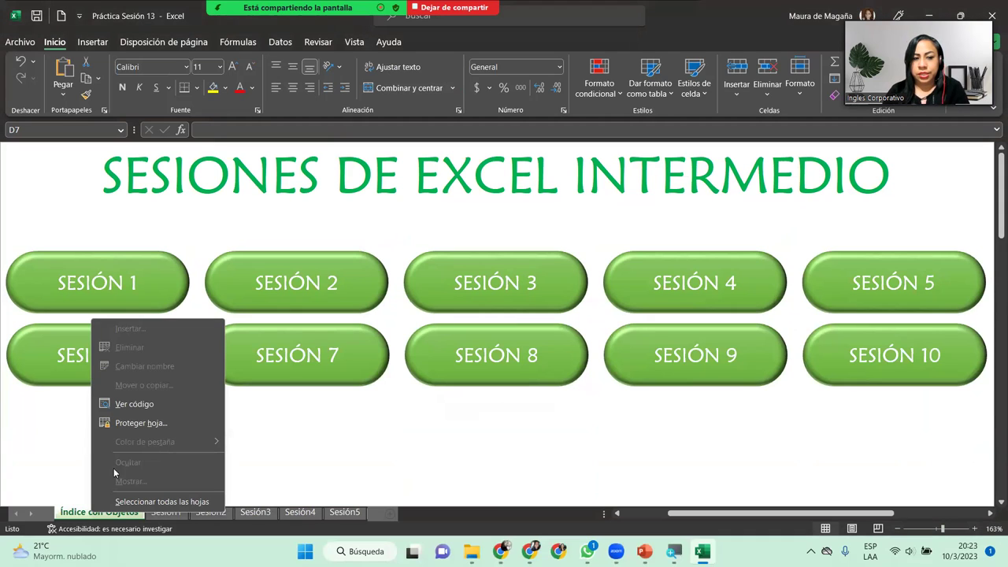
{"action": "left_click", "coordinate": [140, 424]}
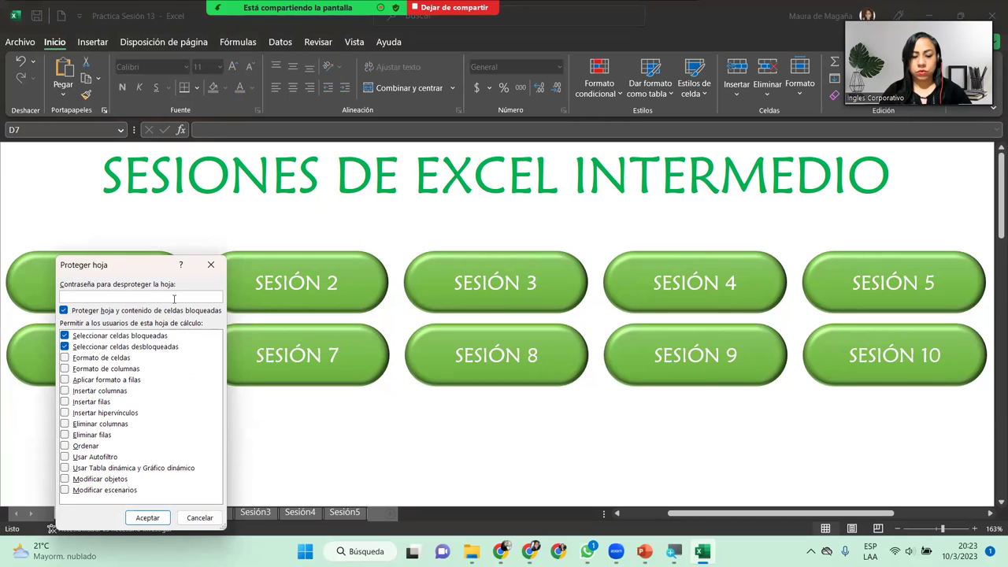
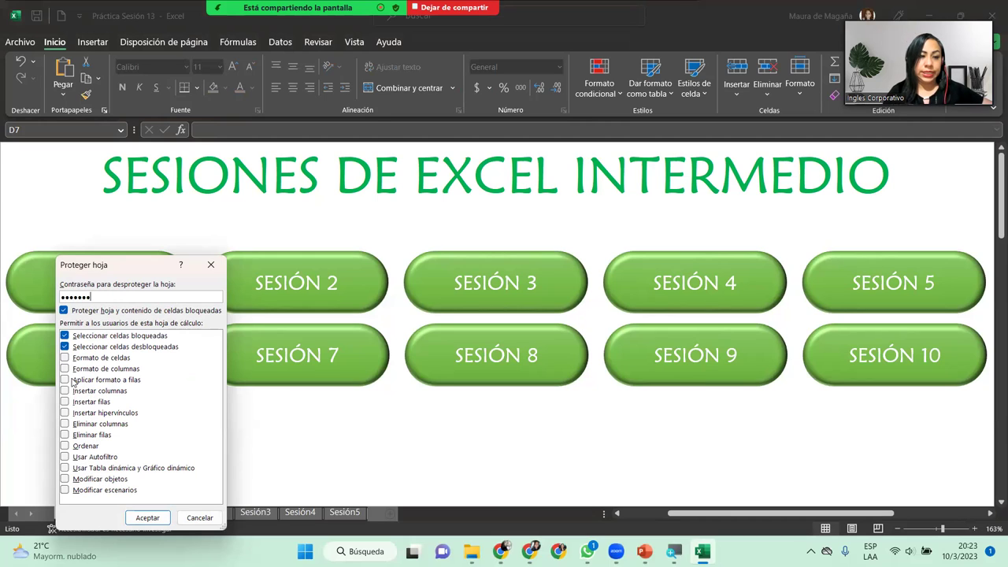
{"action": "left_click", "coordinate": [69, 338]}
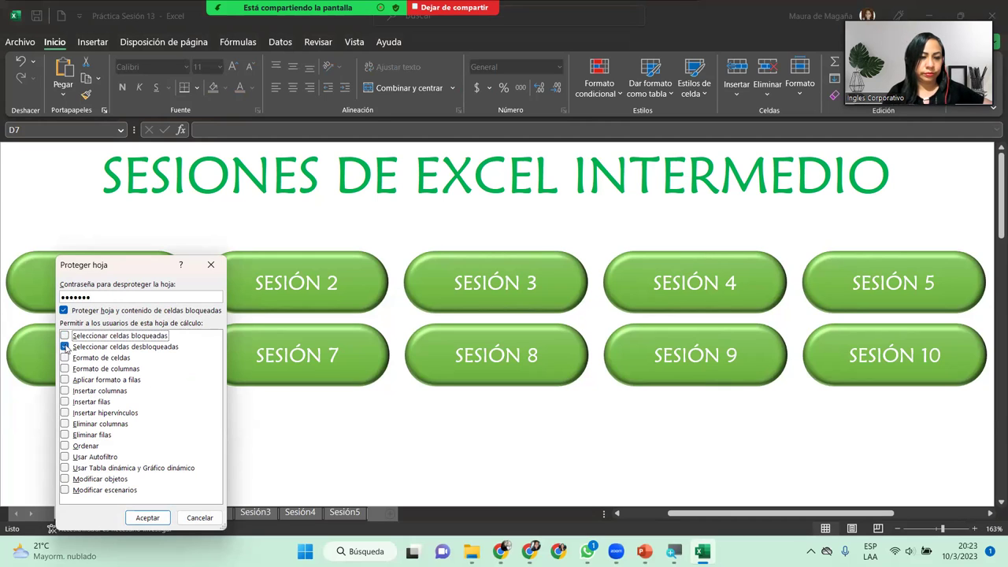
{"action": "left_click", "coordinate": [136, 520]}
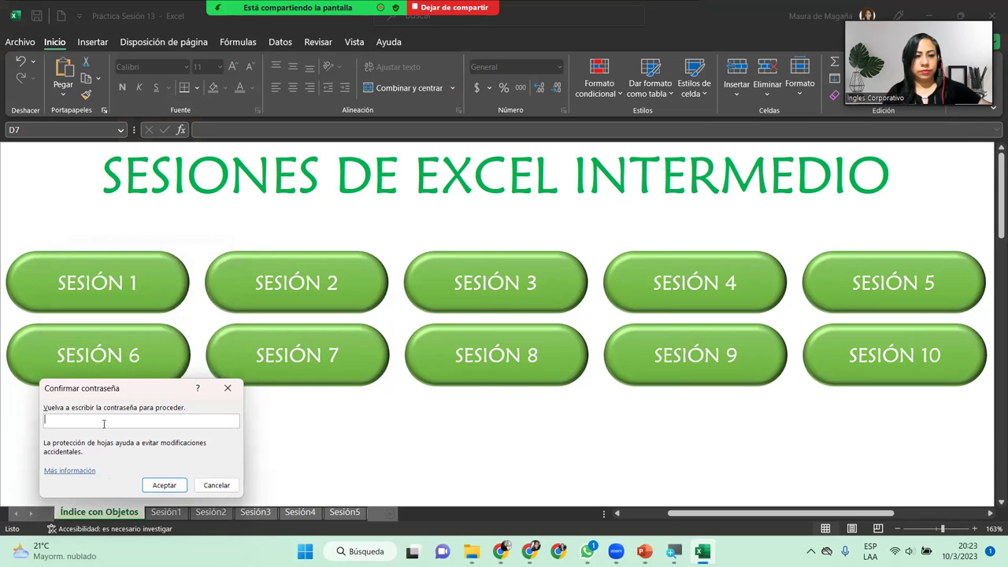
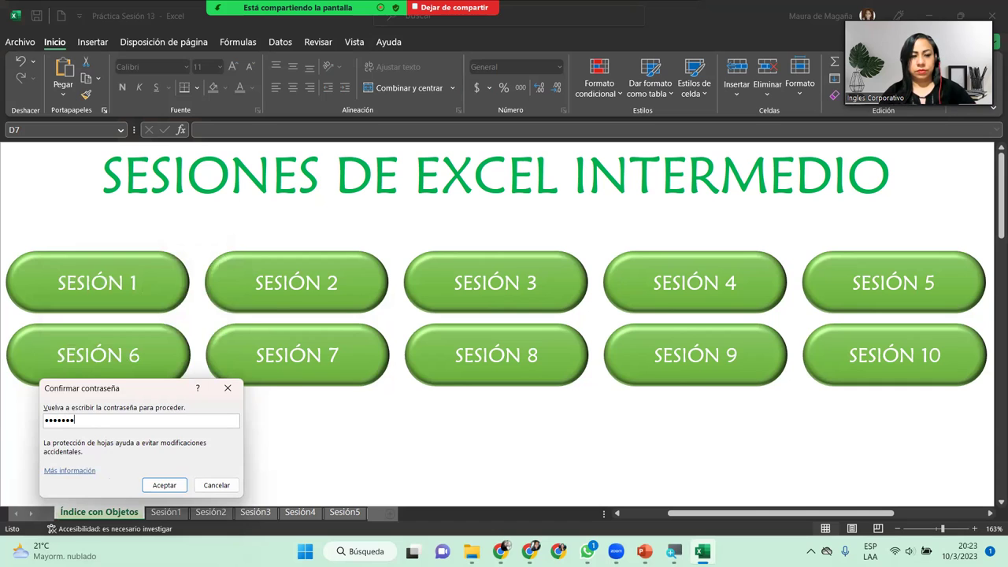
{"action": "key", "text": "Return"}
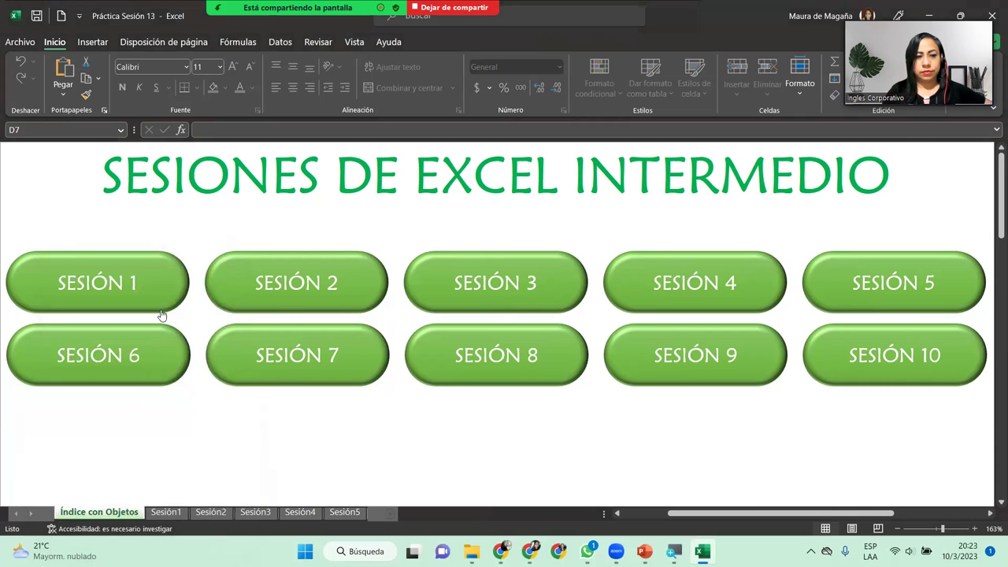
{"action": "left_click", "coordinate": [160, 294]}
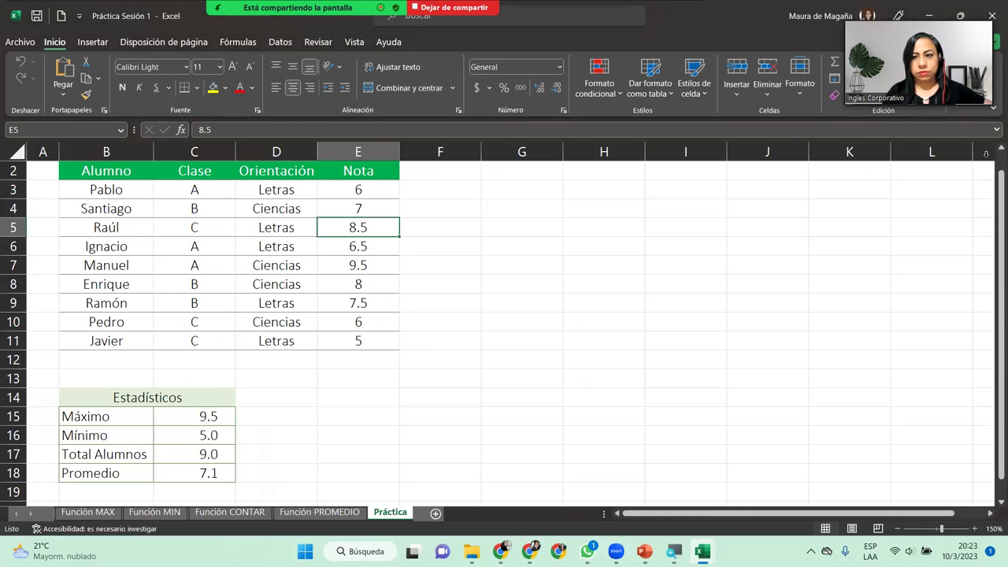
{"action": "scroll", "coordinate": [995, 181], "scroll_direction": "up", "scroll_amount": 1}
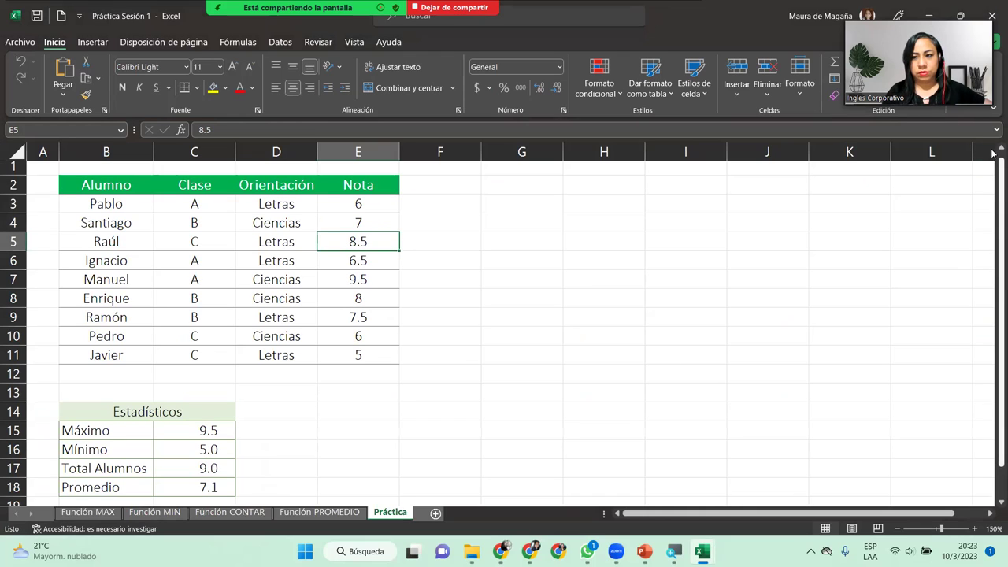
{"action": "left_click", "coordinate": [369, 214]}
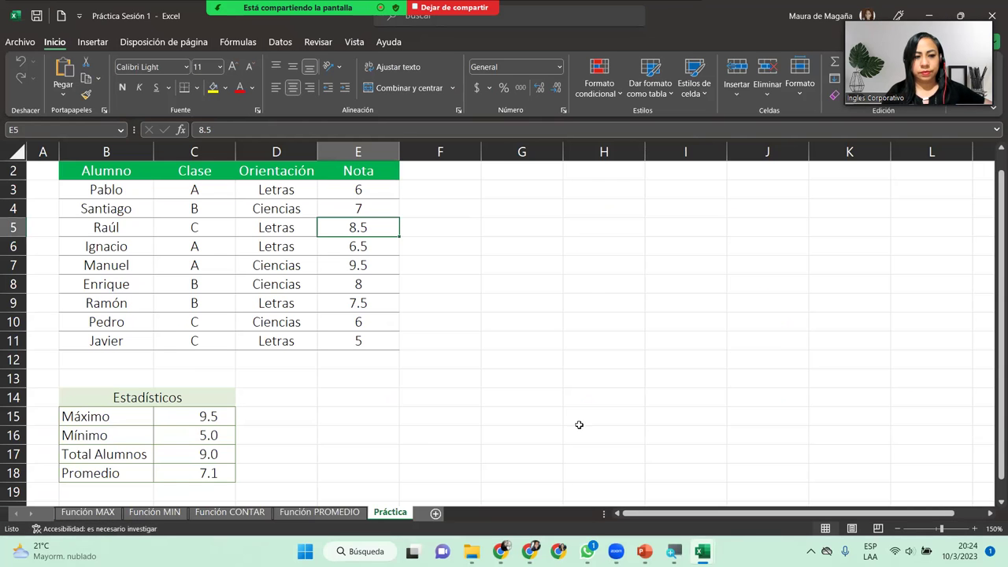
{"action": "left_click", "coordinate": [993, 6]}
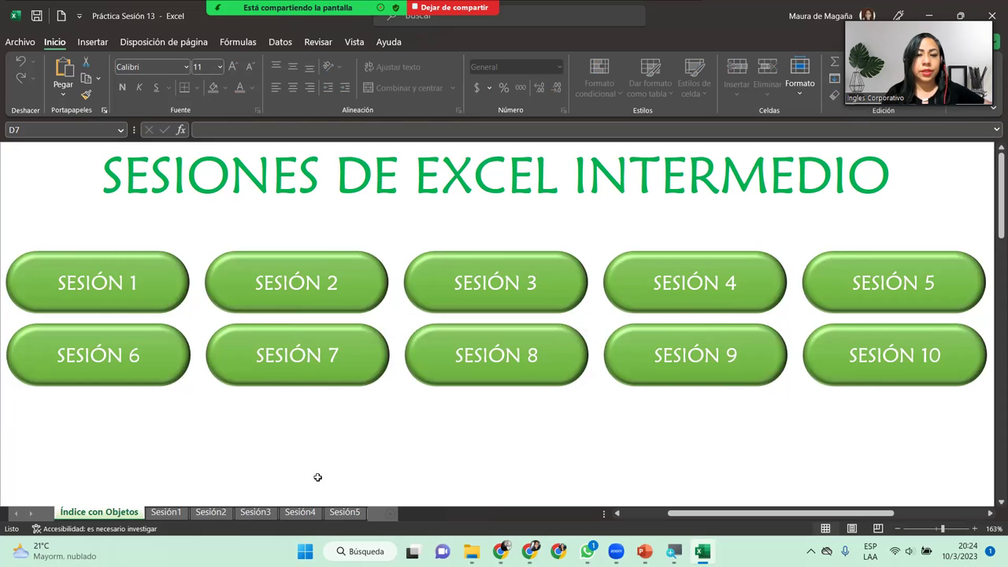
Save As a copy, changing the file name's last digit to make it Práctica Sesión 14
{"action": "left_click", "coordinate": [26, 41]}
{"action": "left_click", "coordinate": [51, 213]}
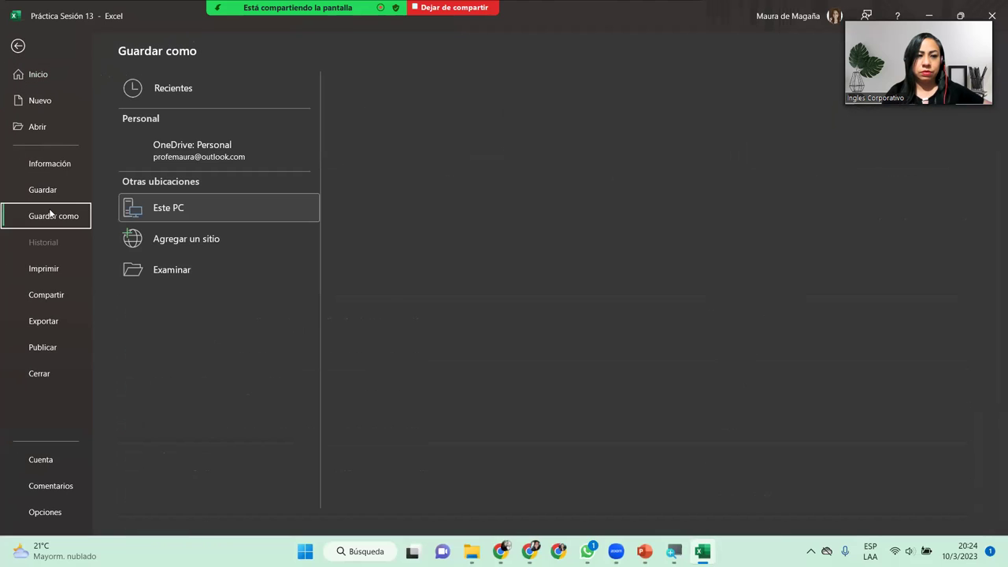
{"action": "left_click", "coordinate": [147, 278]}
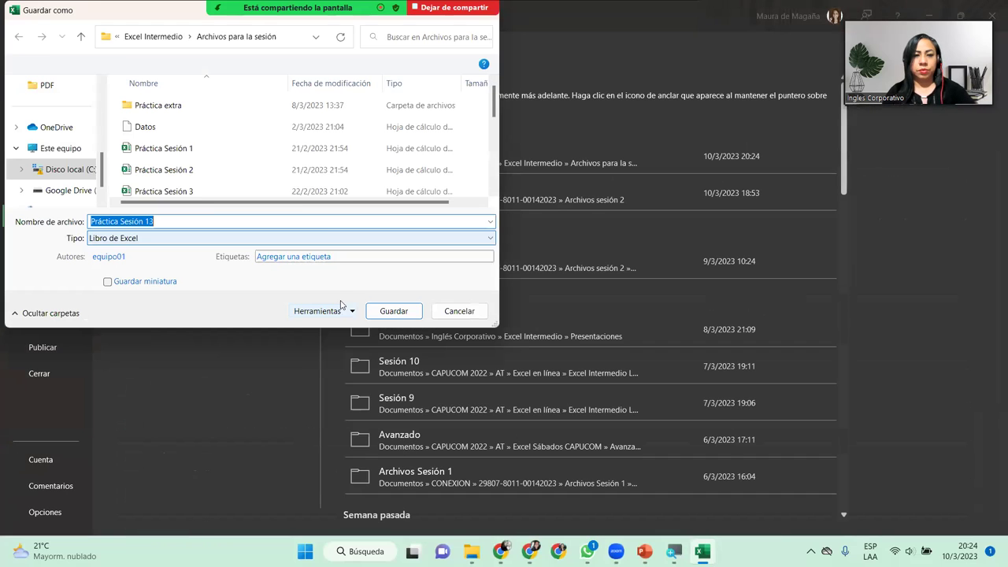
{"action": "left_click", "coordinate": [186, 221]}
{"action": "key", "text": "BackSpace"}
{"action": "type", "text": "4"}
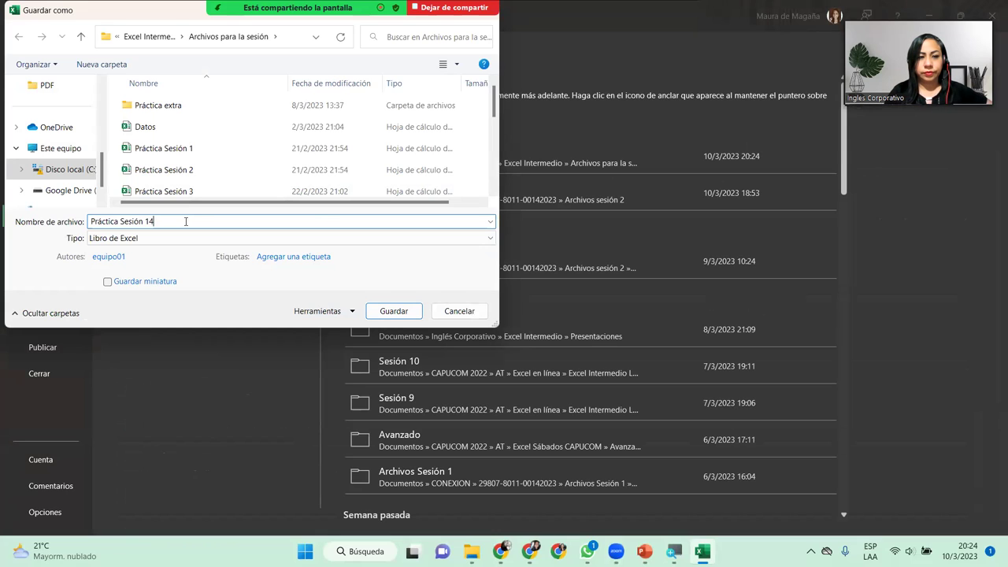
{"action": "key", "text": "Return"}
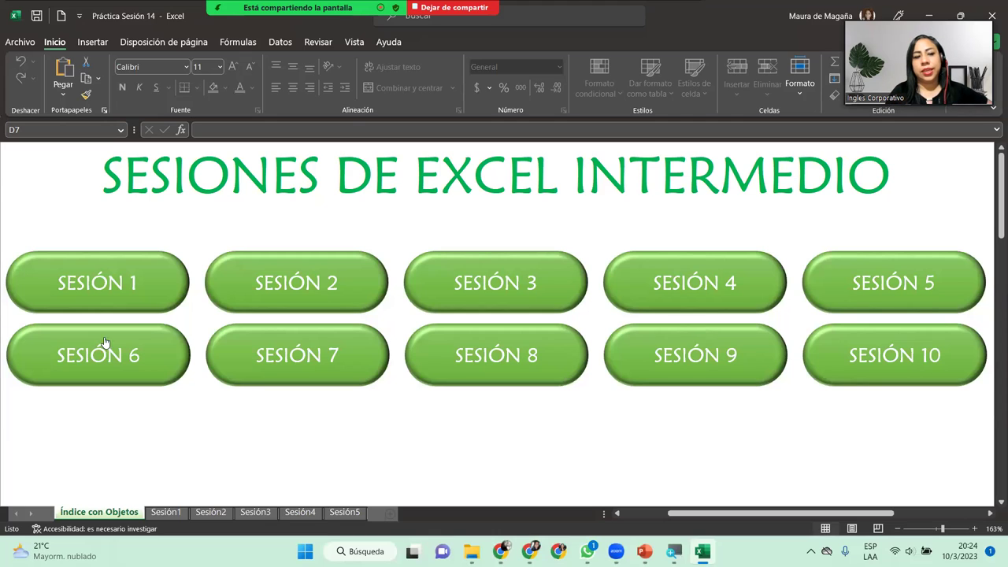
Double-click a session button to trigger the protected-sheet warning, dismiss it, and close the workbook
{"action": "double_click", "coordinate": [181, 428]}
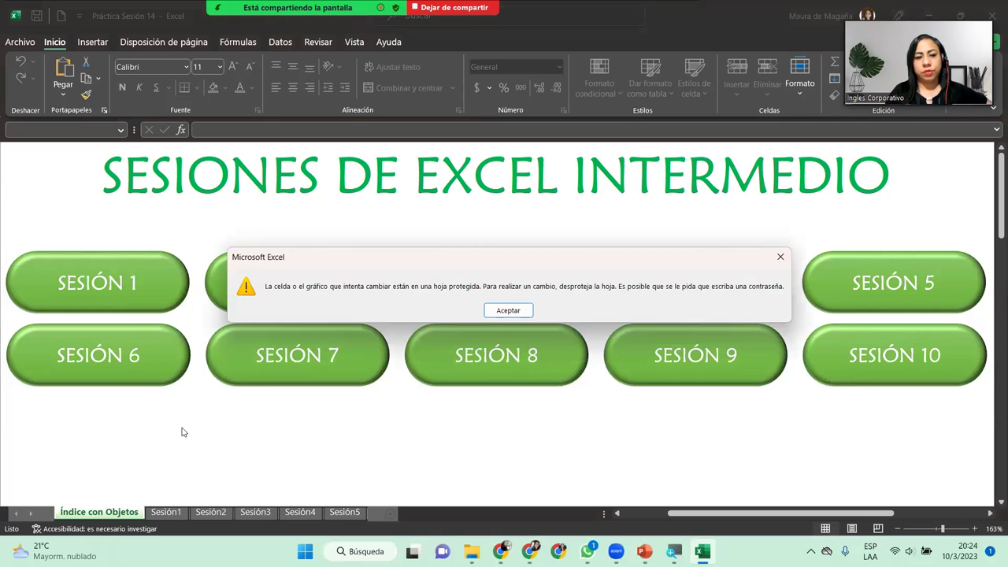
{"action": "left_click", "coordinate": [504, 312]}
{"action": "scroll", "coordinate": [501, 236], "scroll_direction": "down", "scroll_amount": 2}
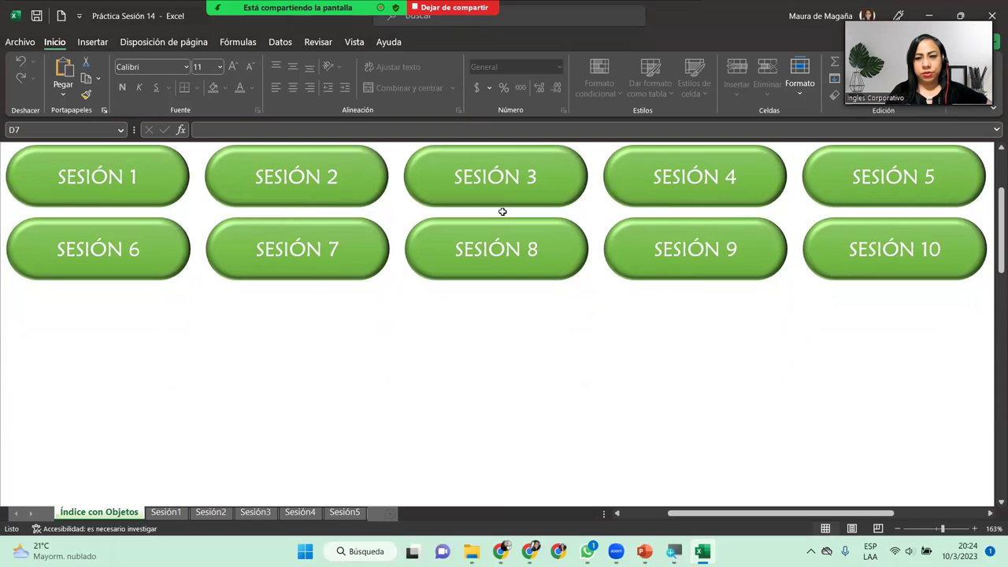
{"action": "left_click_drag", "start_coordinate": [999, 221], "coordinate": [999, 171]}
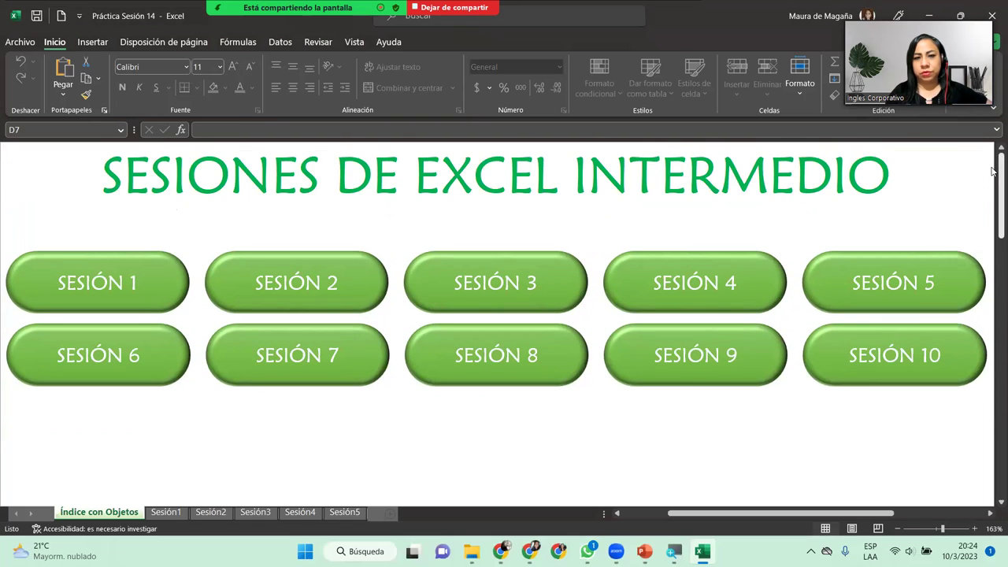
{"action": "left_click", "coordinate": [993, 5]}
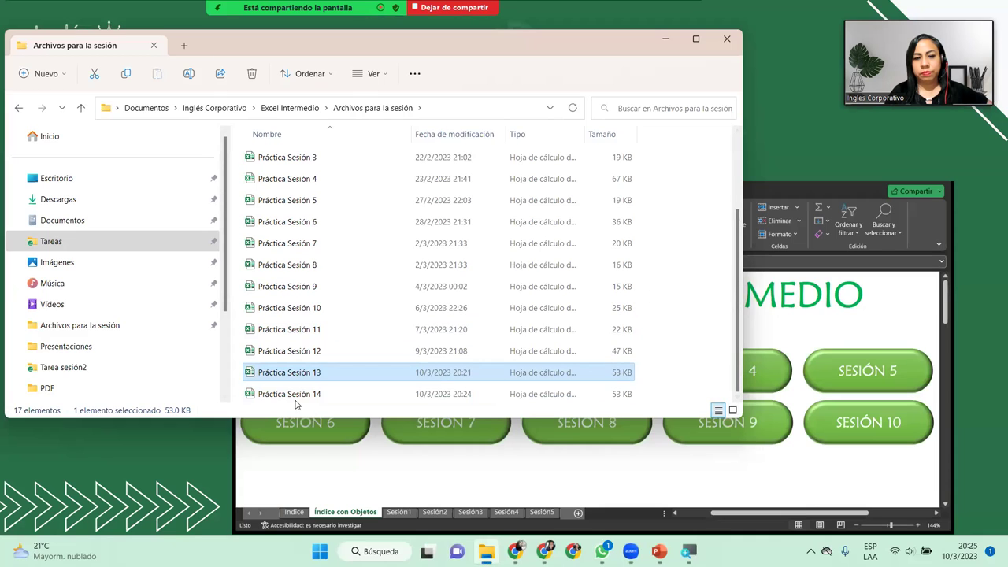
Open Práctica Sesión 14 from File Explorer and enter its opening password
{"action": "left_click", "coordinate": [296, 396]}
{"action": "double_click", "coordinate": [297, 396]}
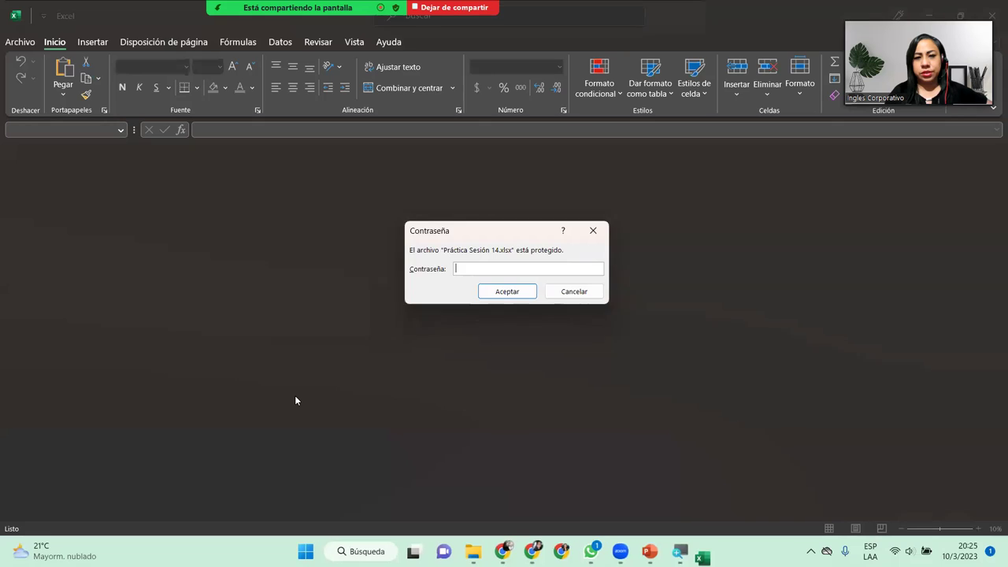
{"action": "type", "text": "****"}
{"action": "key", "text": "Return"}
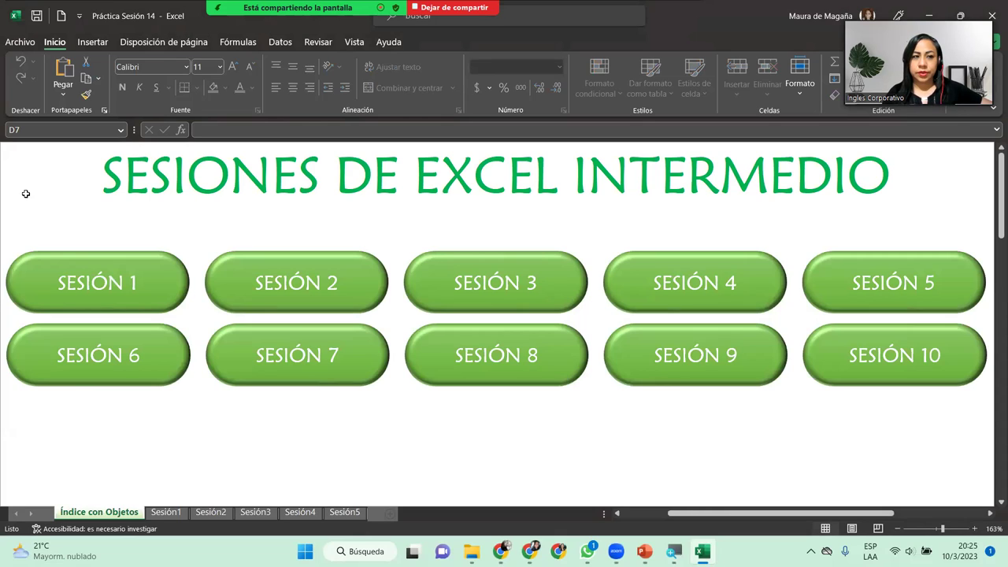
Remove the opening password by clearing the Cifrar con contraseña field and accepting
{"action": "left_click", "coordinate": [20, 41]}
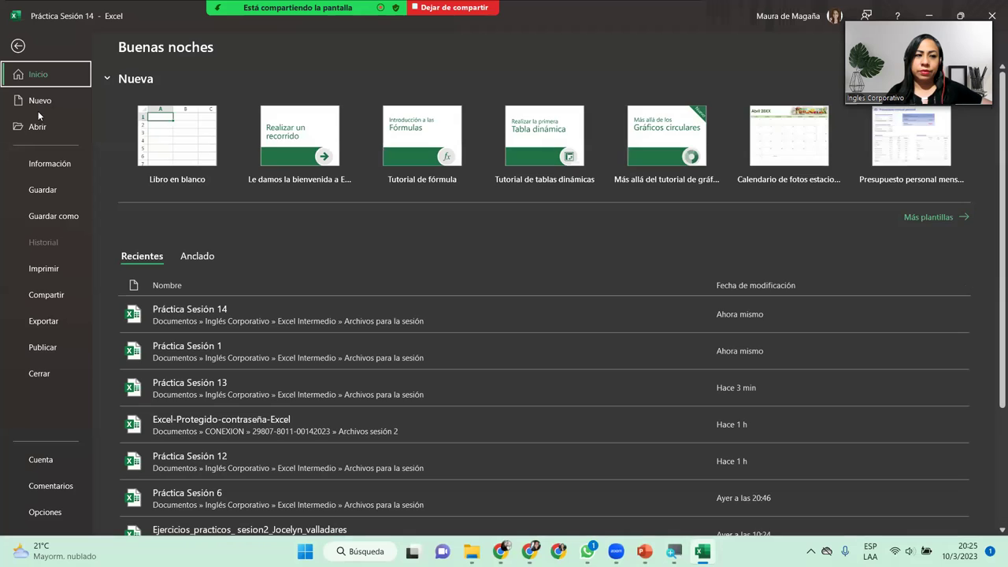
{"action": "left_click", "coordinate": [57, 164]}
{"action": "left_click", "coordinate": [170, 194]}
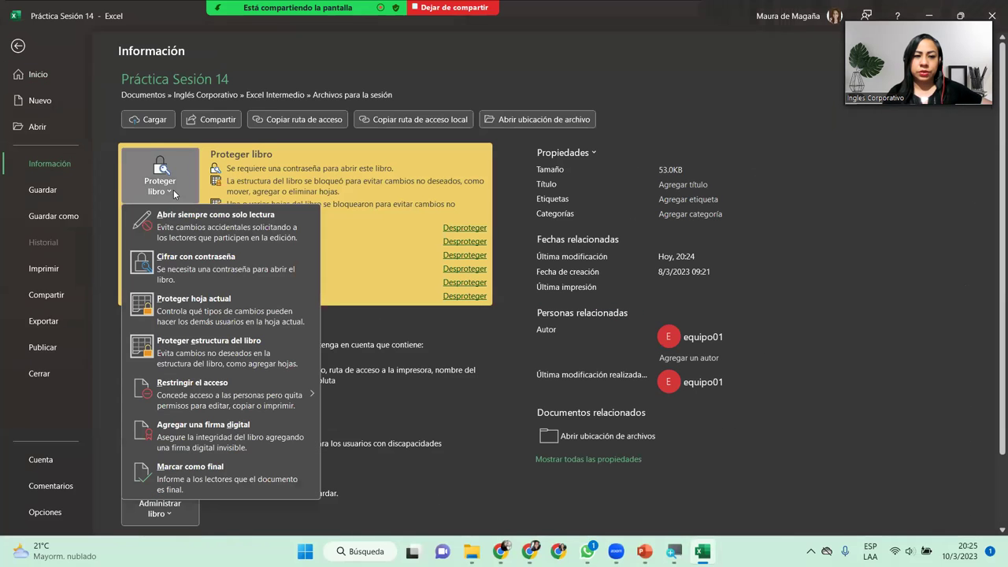
{"action": "left_click", "coordinate": [206, 267]}
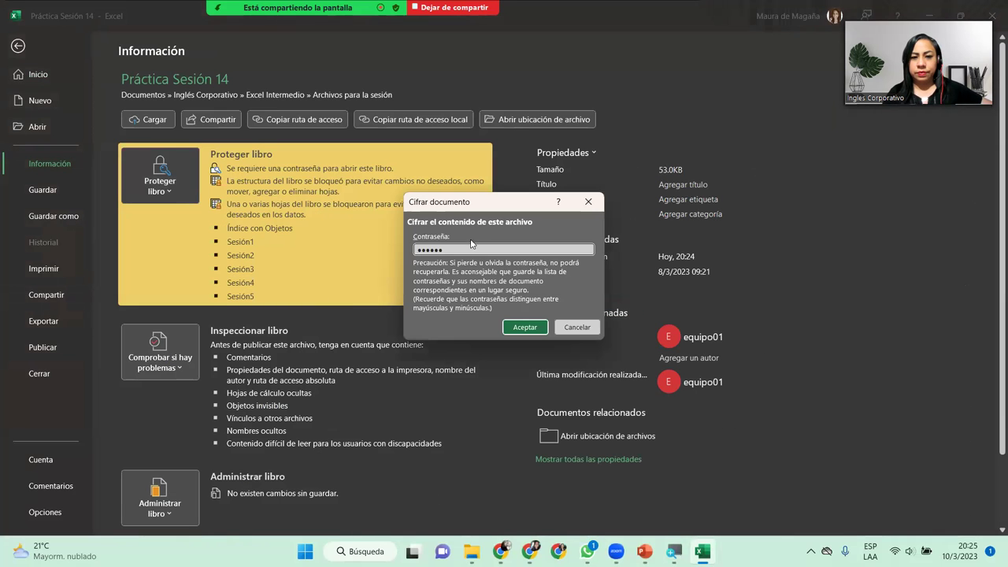
{"action": "key", "text": "BackSpace"}
{"action": "key", "text": "BackSpace"}
{"action": "key", "text": "BackSpace"}
{"action": "key", "text": "BackSpace"}
{"action": "key", "text": "BackSpace"}
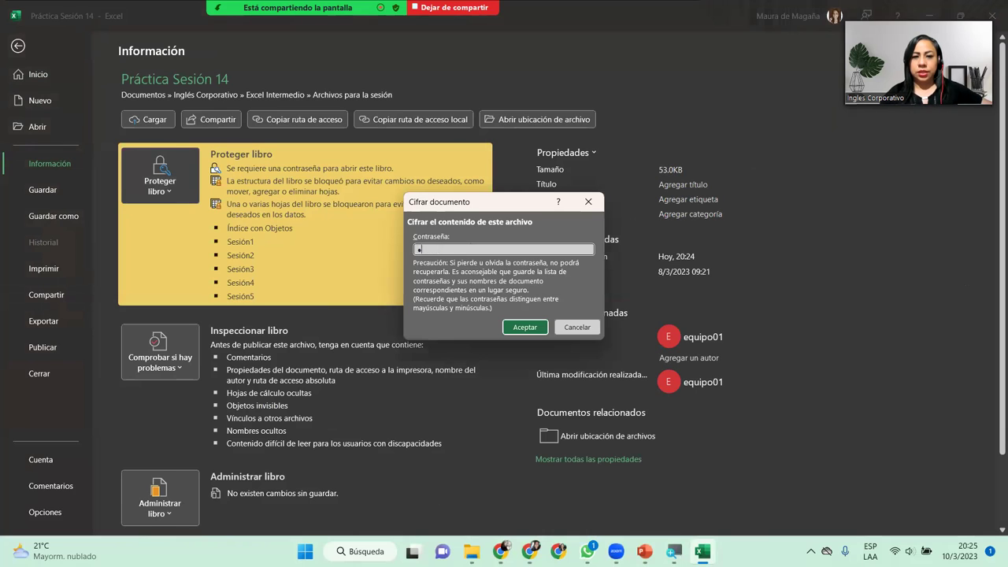
{"action": "left_click", "coordinate": [517, 325]}
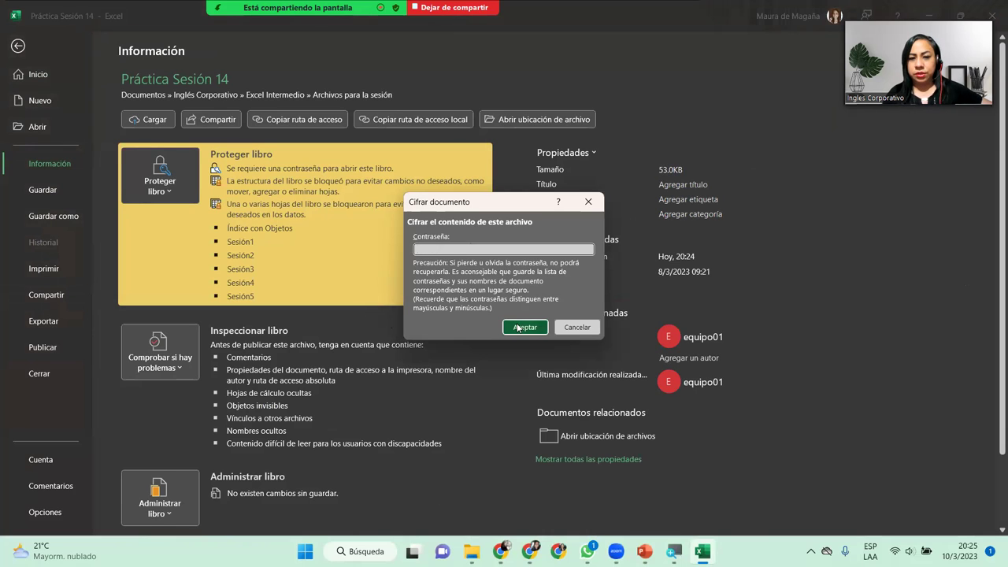
{"action": "left_click", "coordinate": [16, 48]}
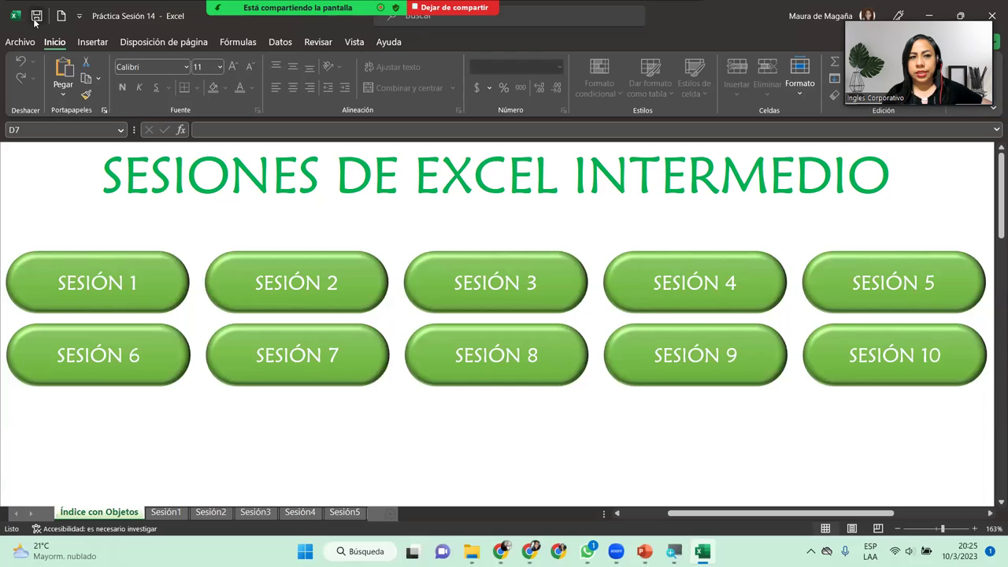
Close Práctica Sesión 14 and reopen it from File Explorer without a password prompt
{"action": "left_click", "coordinate": [992, 16]}
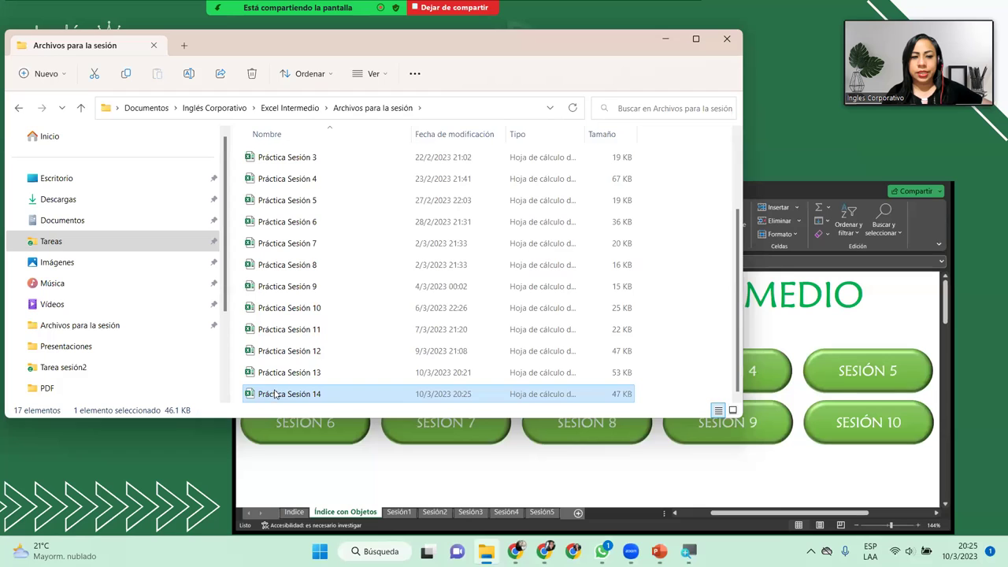
{"action": "double_click", "coordinate": [280, 392]}
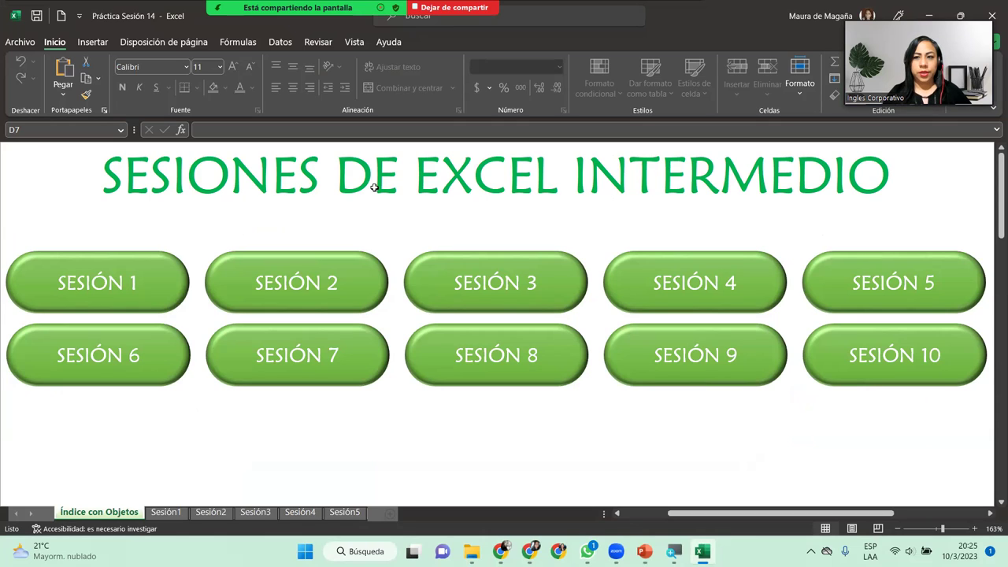
Turn on 'Abrir siempre como solo lectura' for Práctica Sesión 14 under Proteger libro, then close the workbook
{"action": "left_click", "coordinate": [31, 44]}
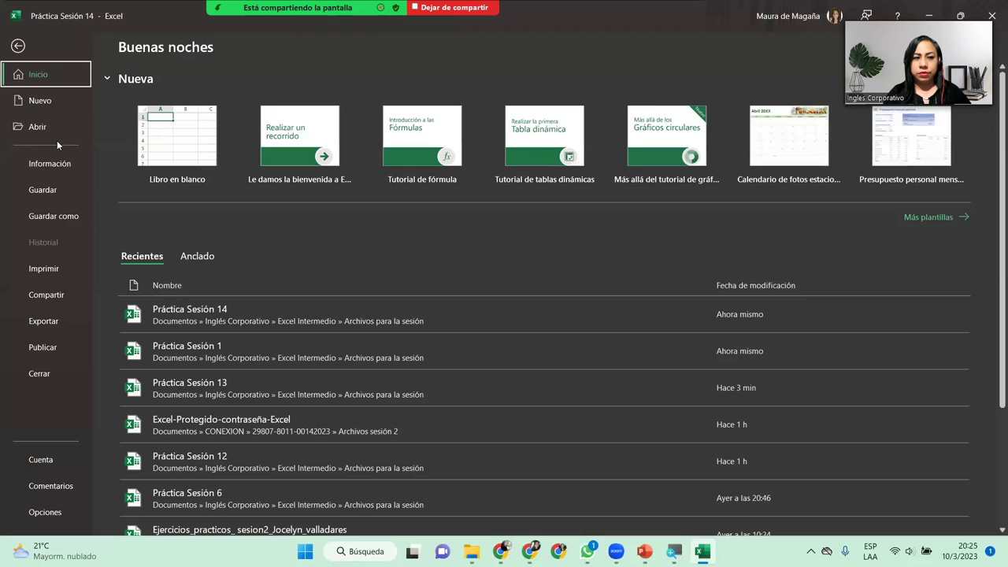
{"action": "left_click", "coordinate": [60, 164]}
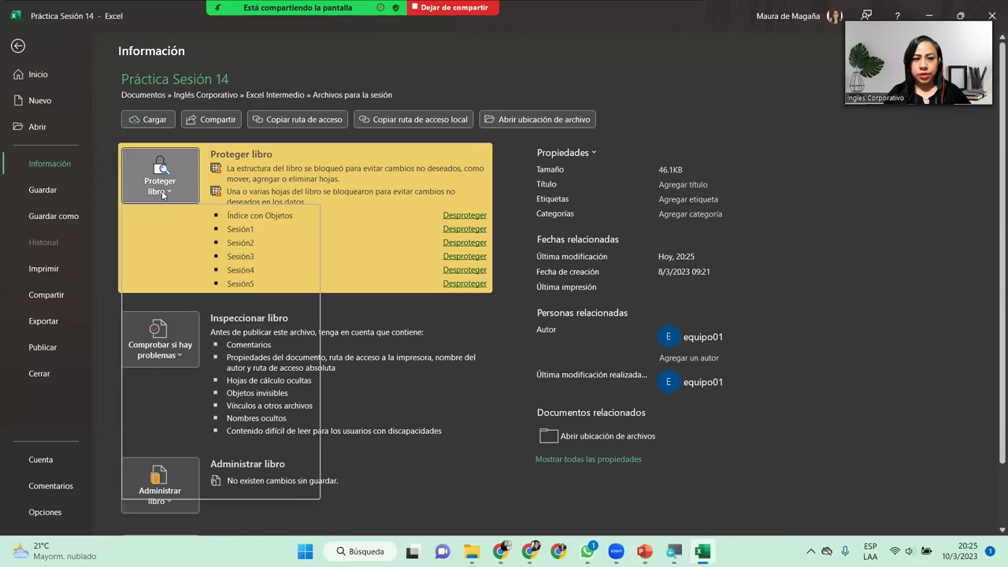
{"action": "left_click", "coordinate": [160, 192]}
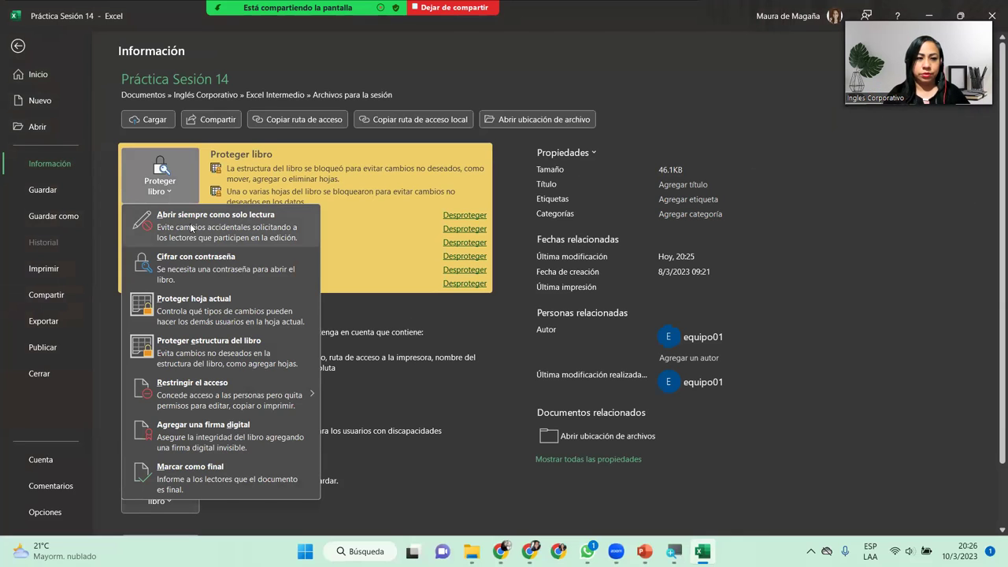
{"action": "left_click", "coordinate": [191, 228]}
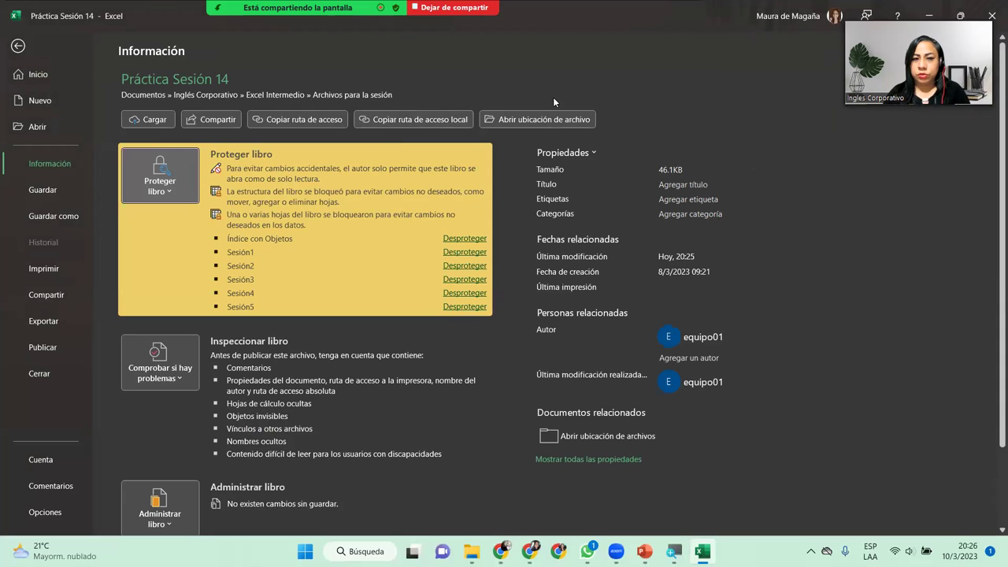
{"action": "key", "text": "ctrl+w"}
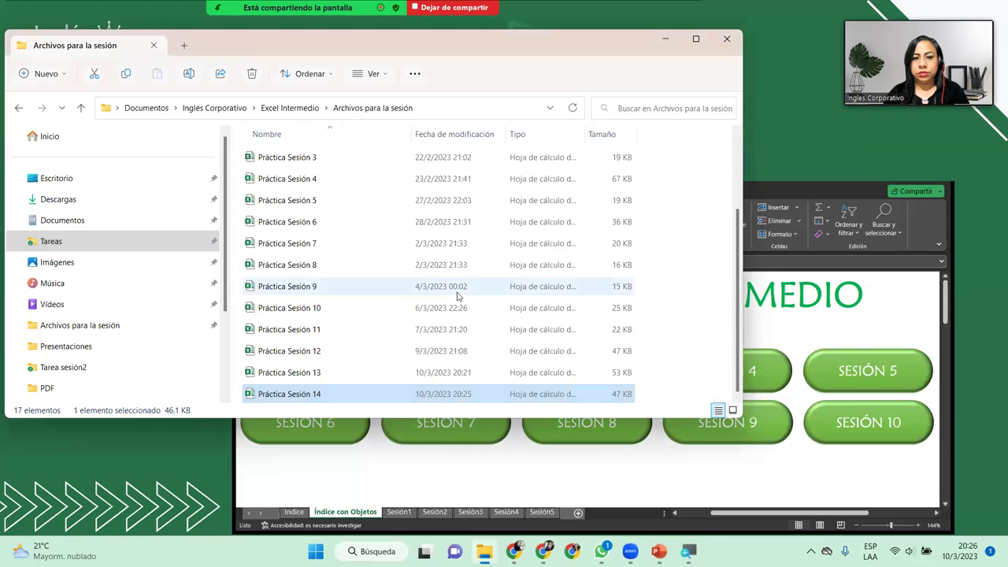
{"action": "double_click", "coordinate": [291, 395]}
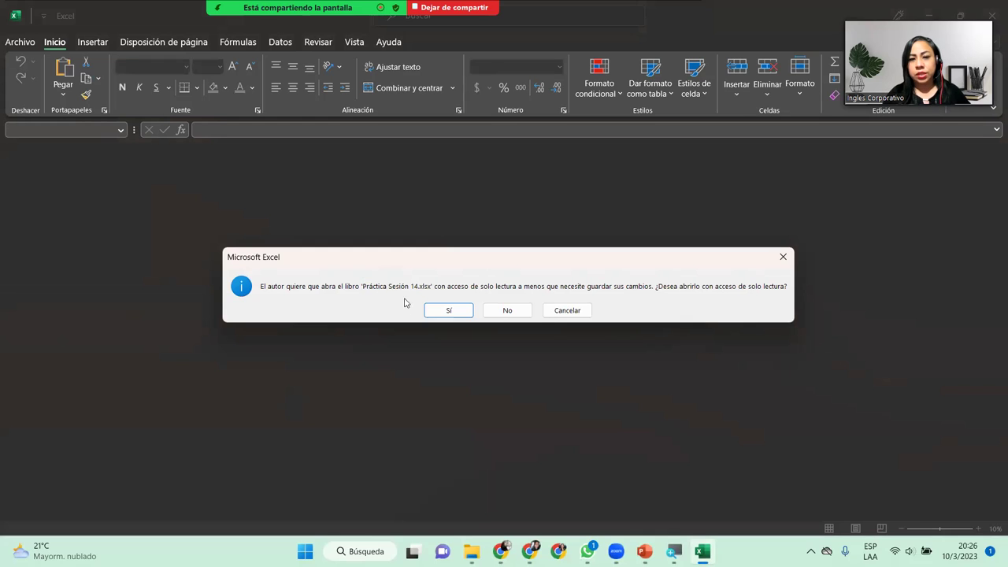
{"action": "left_click", "coordinate": [489, 312]}
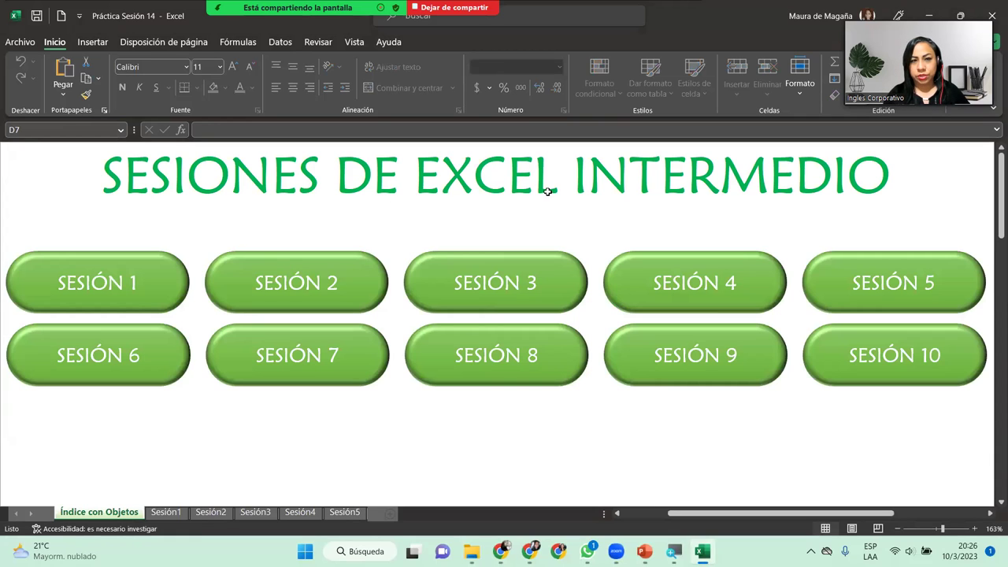
{"action": "left_click", "coordinate": [992, 16]}
{"action": "double_click", "coordinate": [291, 395]}
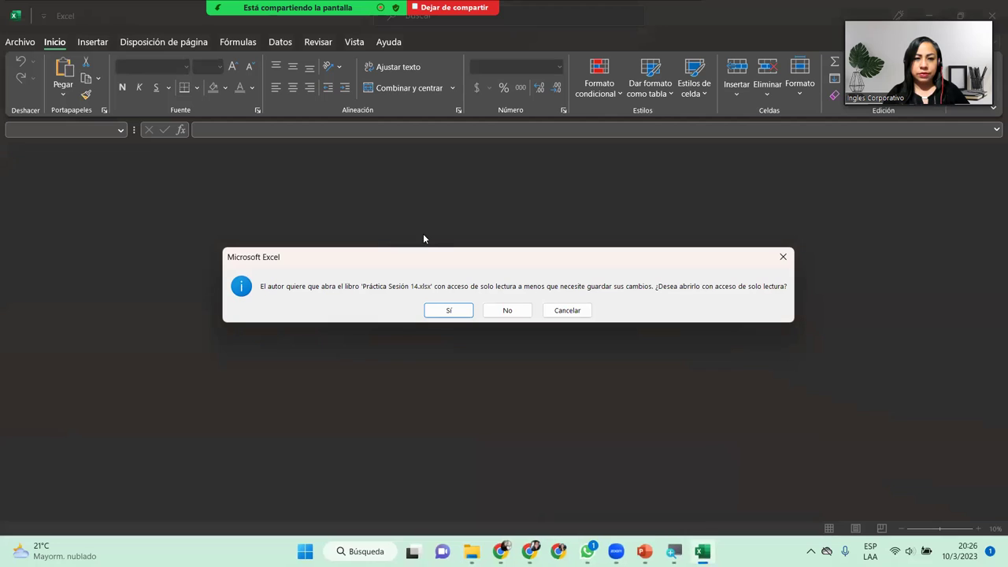
{"action": "left_click", "coordinate": [451, 311]}
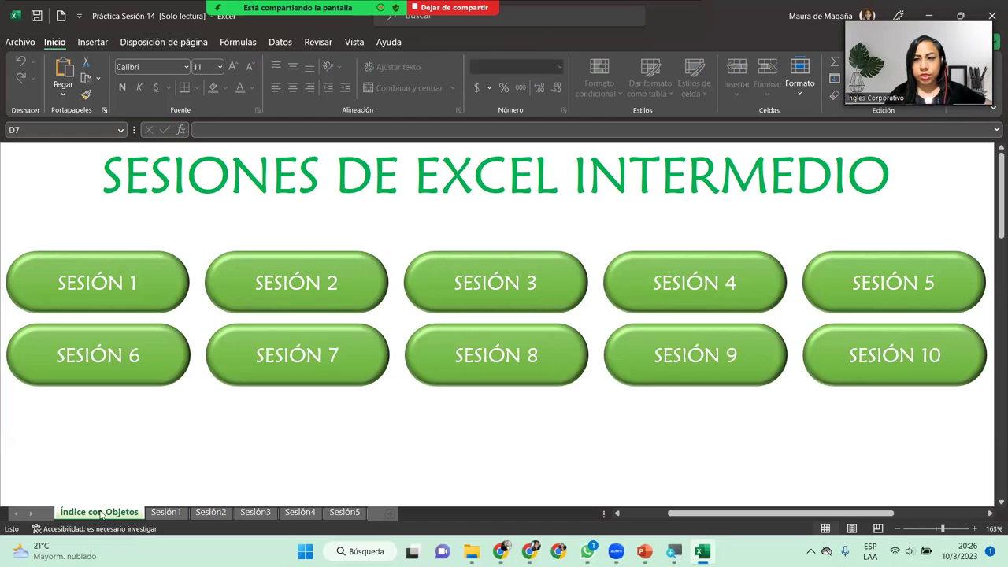
{"action": "scroll", "coordinate": [365, 456], "scroll_direction": "down", "scroll_amount": 3}
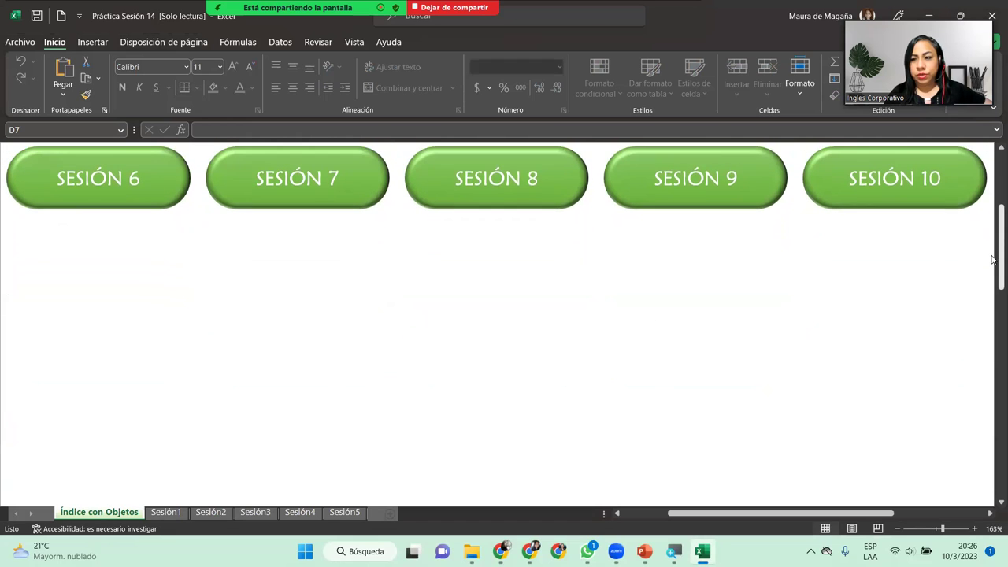
{"action": "left_click_drag", "start_coordinate": [995, 259], "coordinate": [992, 181]}
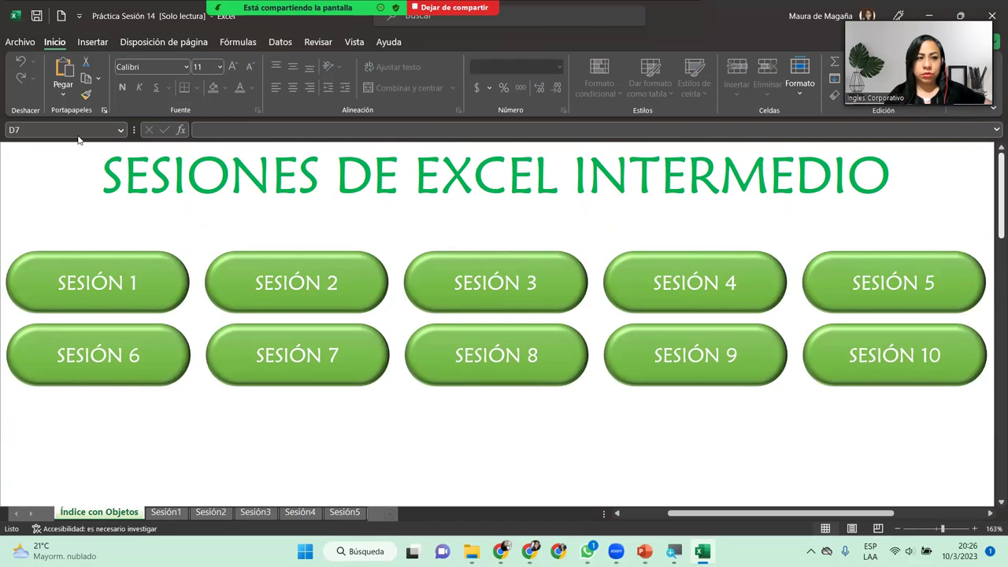
{"action": "left_click", "coordinate": [25, 44]}
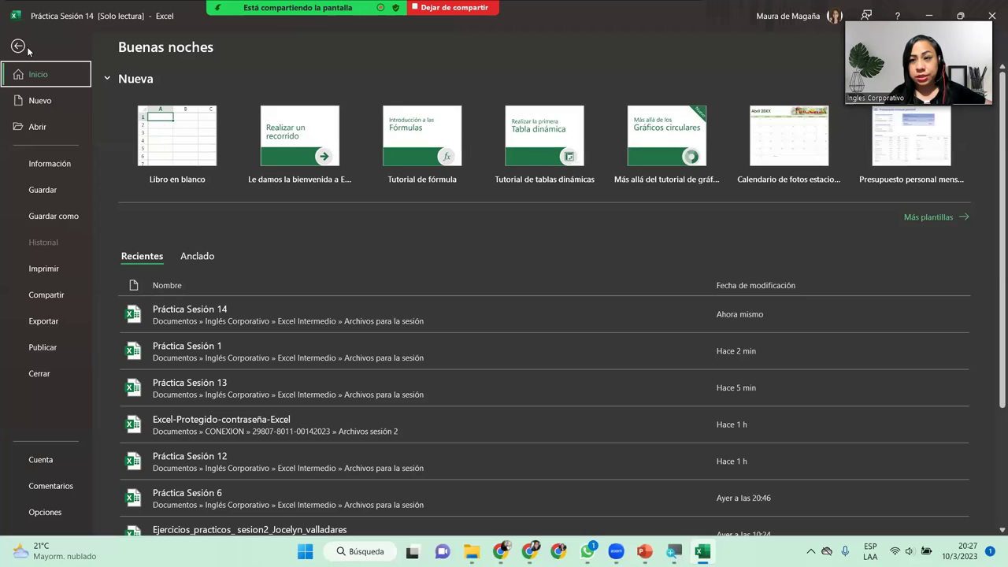
{"action": "left_click", "coordinate": [72, 173]}
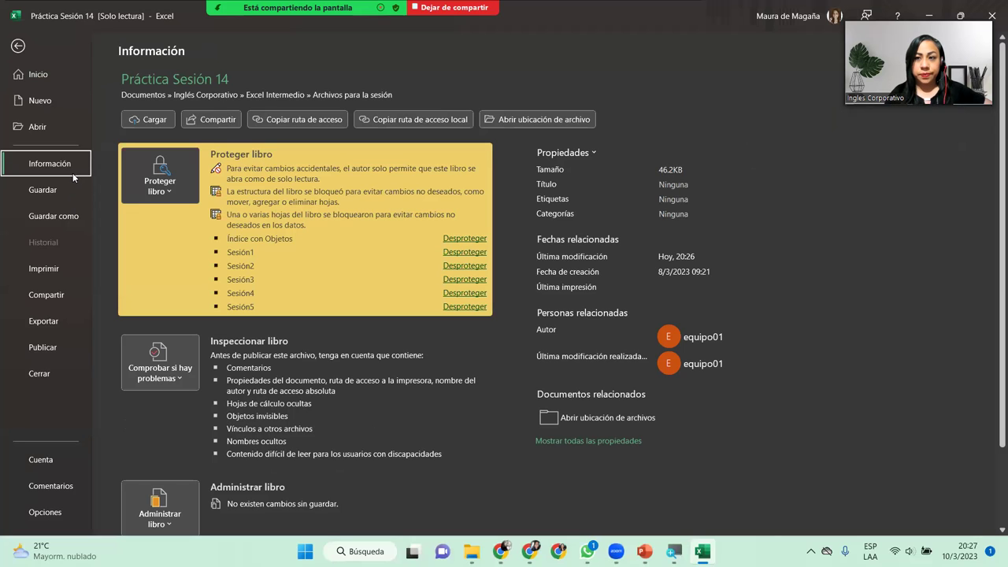
{"action": "left_click", "coordinate": [176, 174]}
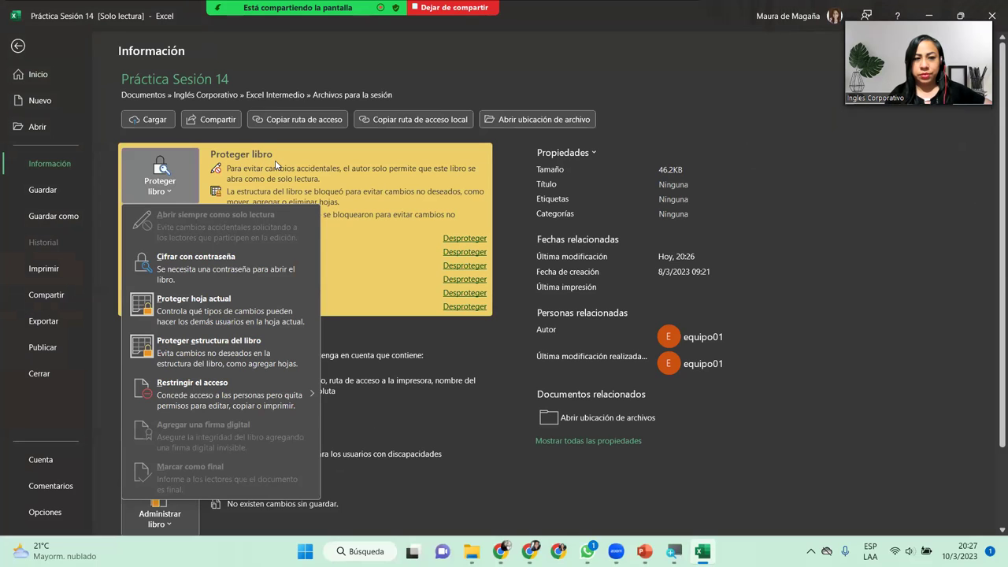
{"action": "key", "text": "Escape"}
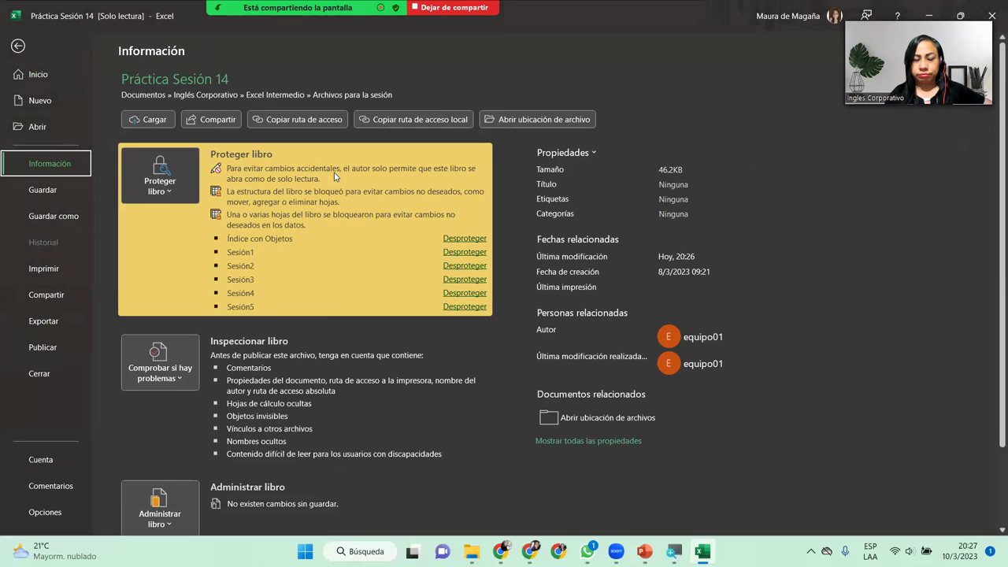
{"action": "left_click", "coordinate": [170, 197]}
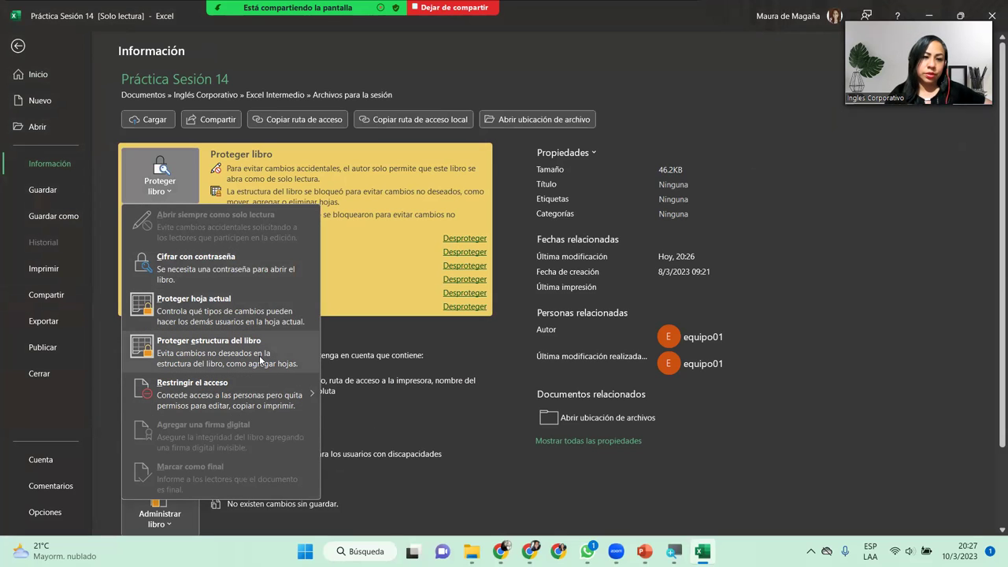
{"action": "mouse_move", "coordinate": [237, 406]}
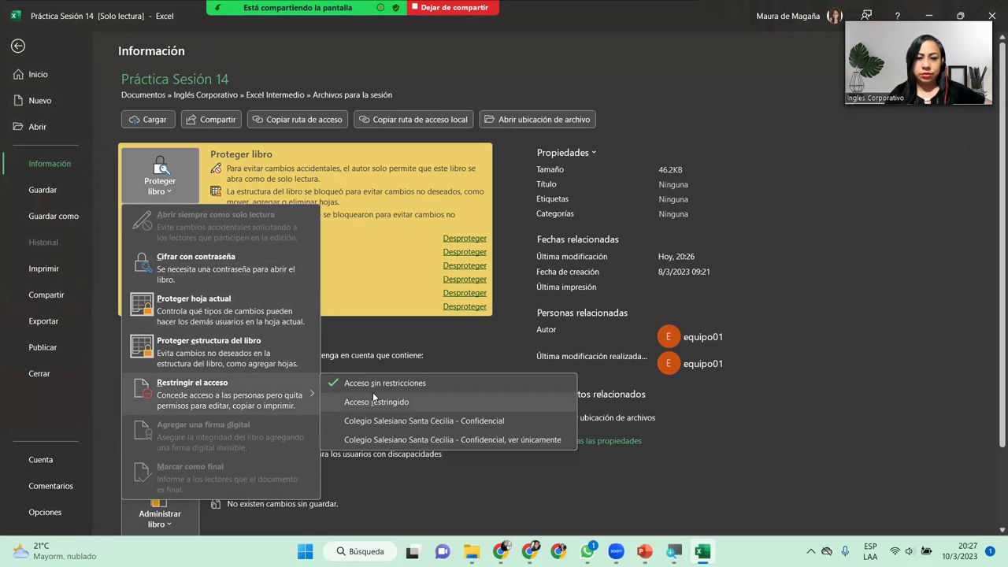
{"action": "left_click", "coordinate": [245, 259]}
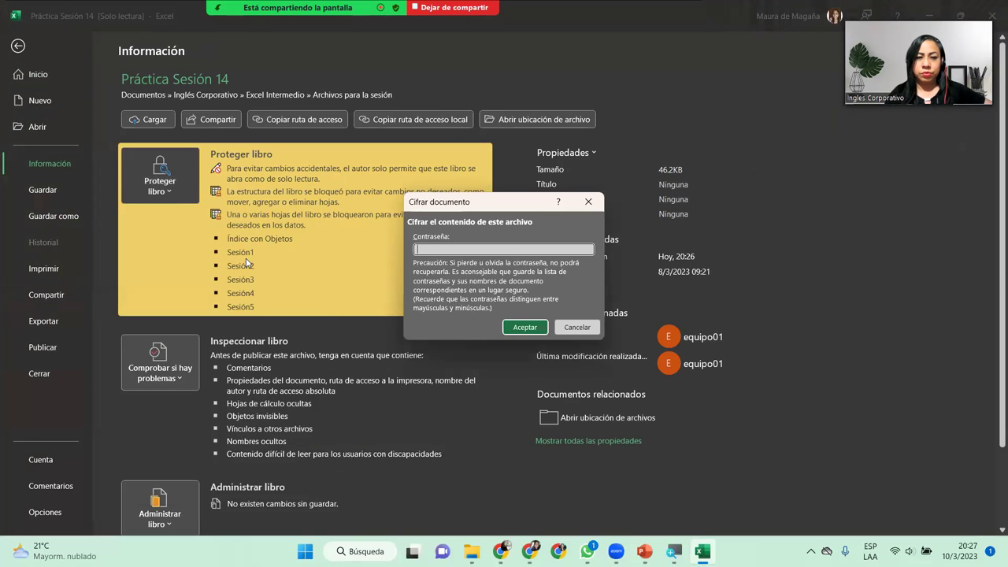
{"action": "left_click", "coordinate": [525, 326]}
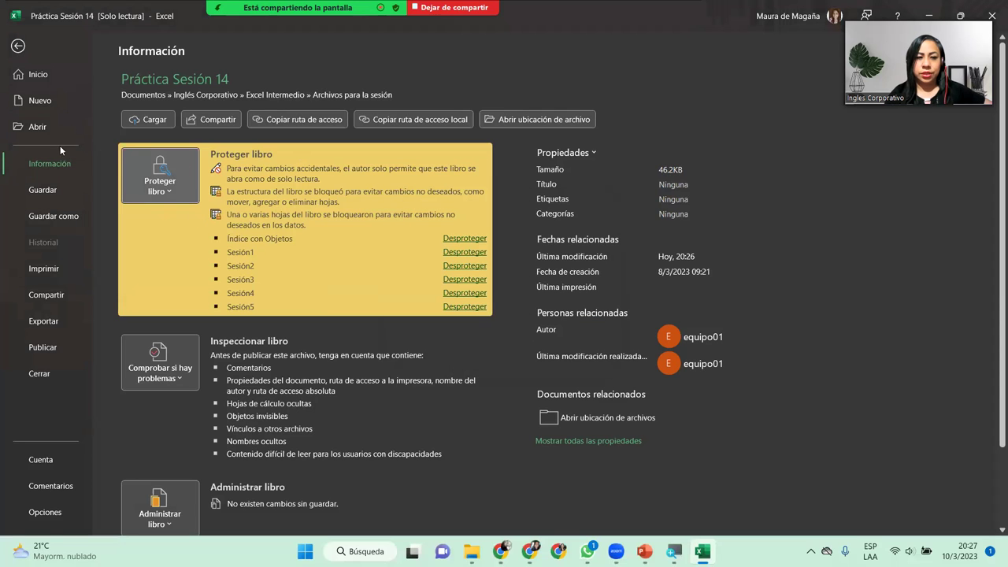
{"action": "left_click", "coordinate": [19, 45]}
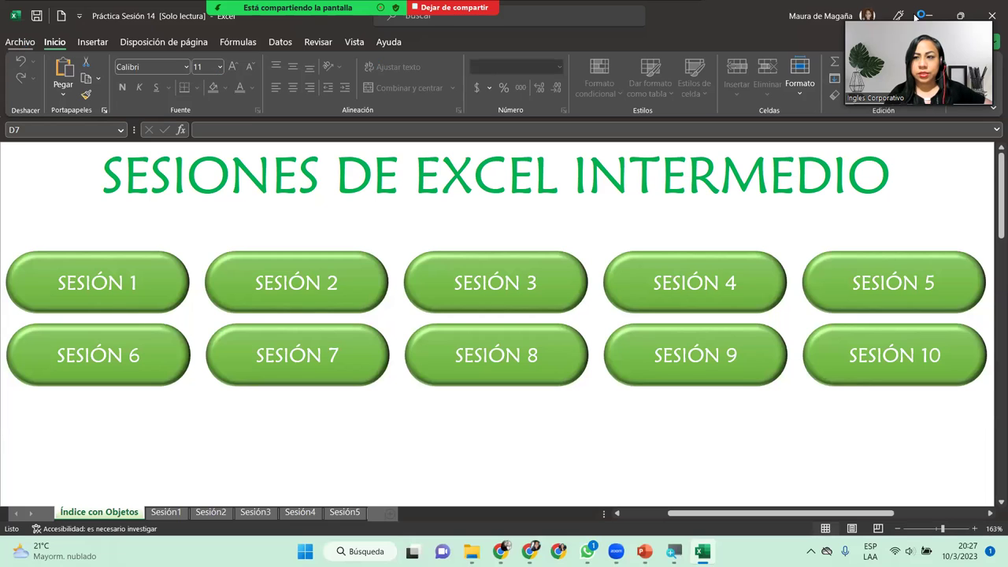
Close Excel and reopen Práctica Sesión 14 from its folder for editing, declining read-only, on the Archivo screen
{"action": "left_click", "coordinate": [996, 10]}
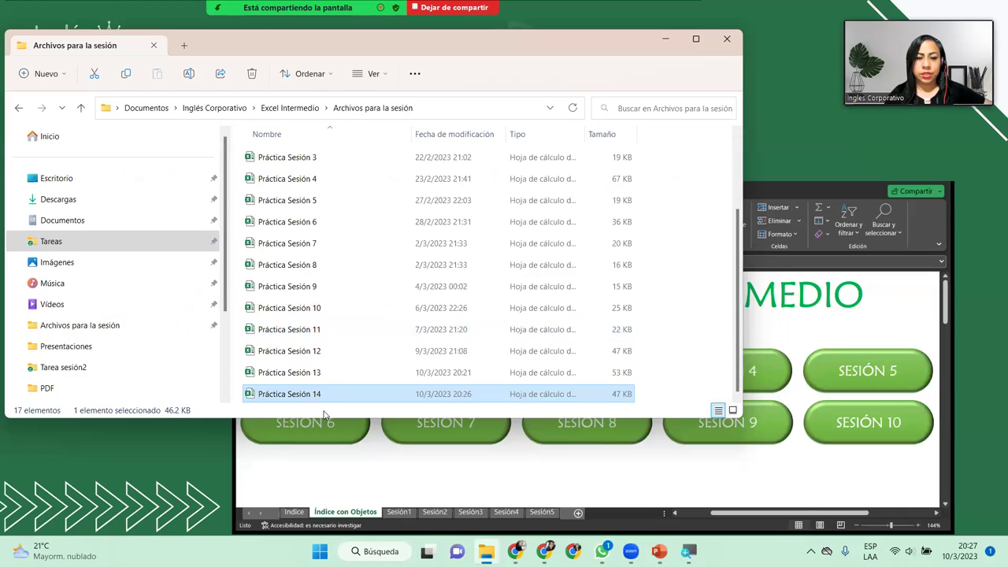
{"action": "double_click", "coordinate": [323, 399]}
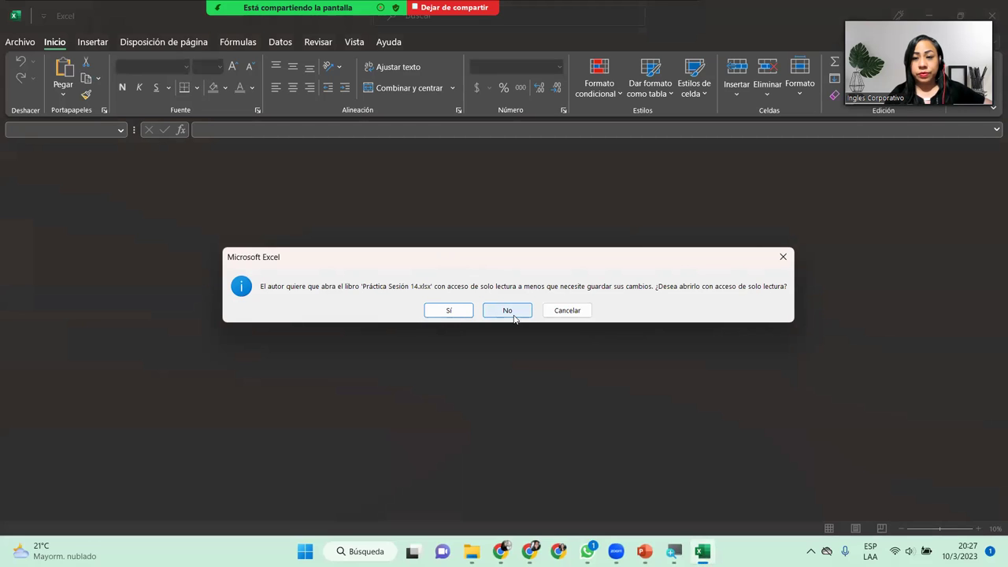
{"action": "left_click", "coordinate": [508, 310]}
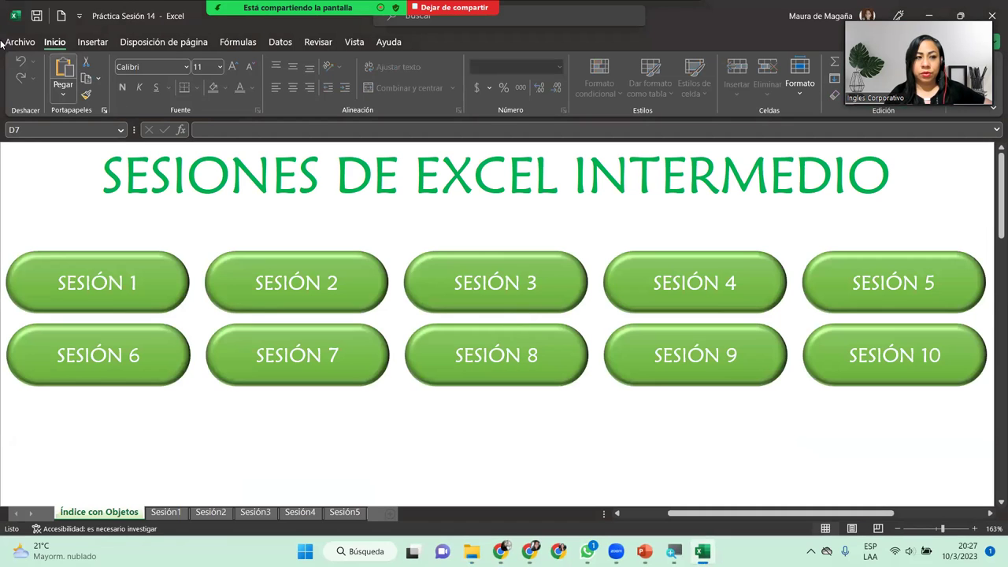
{"action": "left_click", "coordinate": [17, 43]}
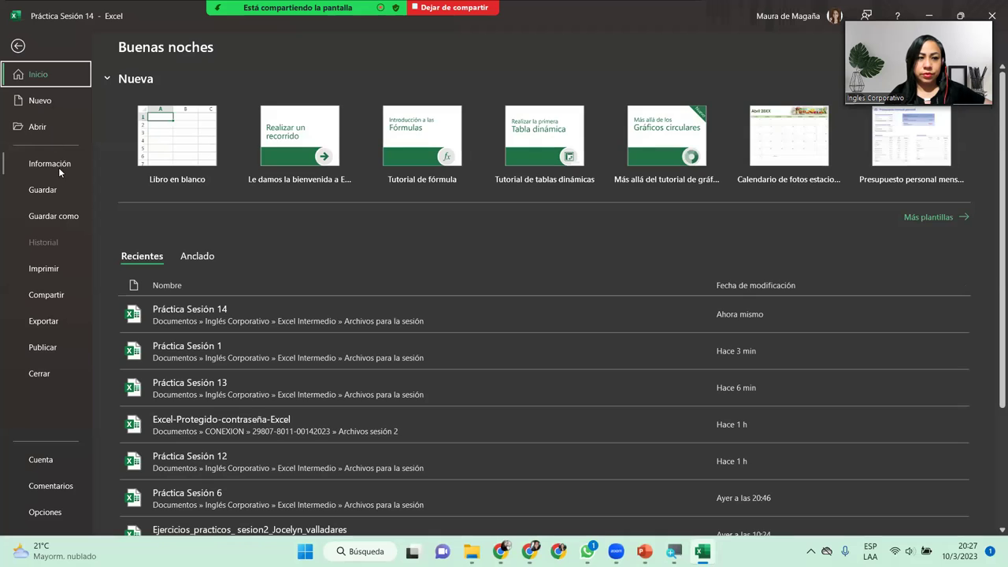
Switch off 'Abrir siempre como solo lectura' and close the workbook, saving the changes
{"action": "left_click", "coordinate": [58, 164]}
{"action": "left_click", "coordinate": [170, 191]}
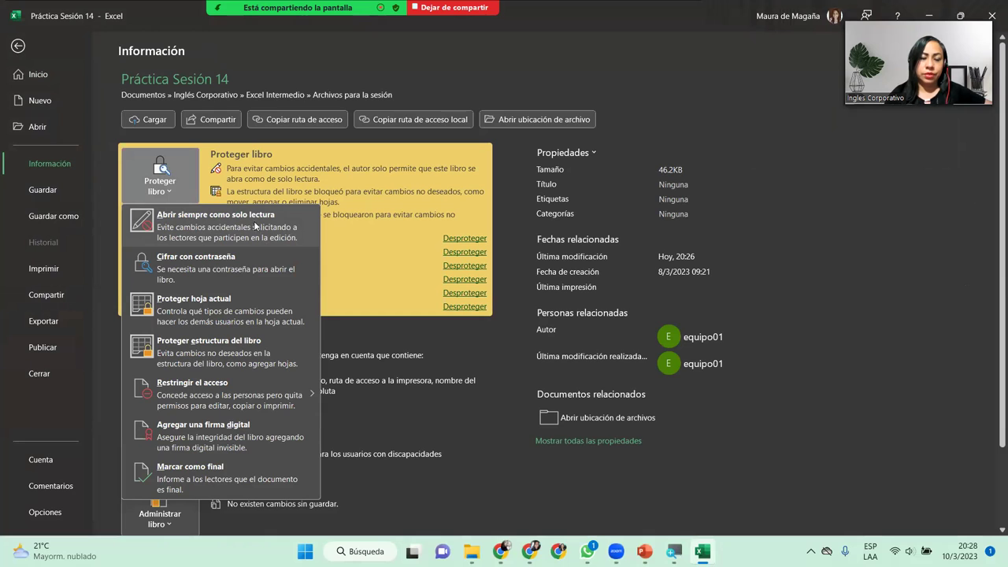
{"action": "left_click", "coordinate": [244, 235]}
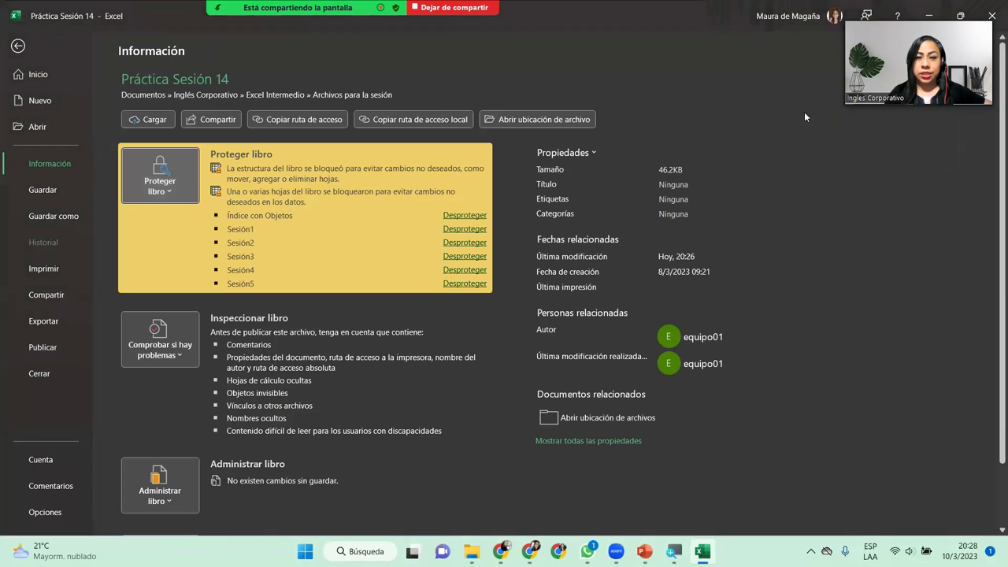
{"action": "left_click", "coordinate": [993, 16]}
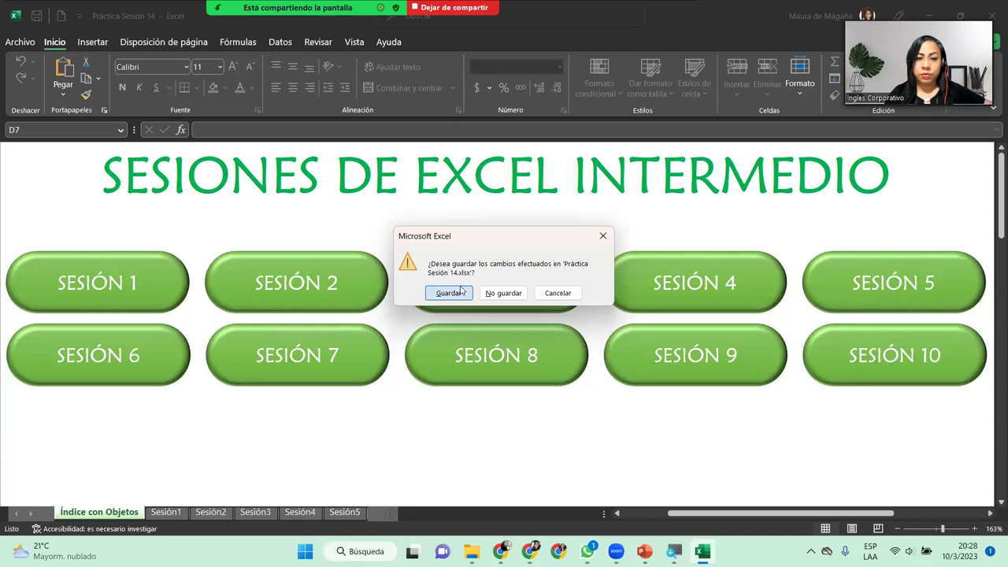
{"action": "left_click", "coordinate": [451, 330]}
Reopen Práctica Sesión 14 and turn 'Abrir siempre como solo lectura' back on under Proteger libro
{"action": "double_click", "coordinate": [285, 393]}
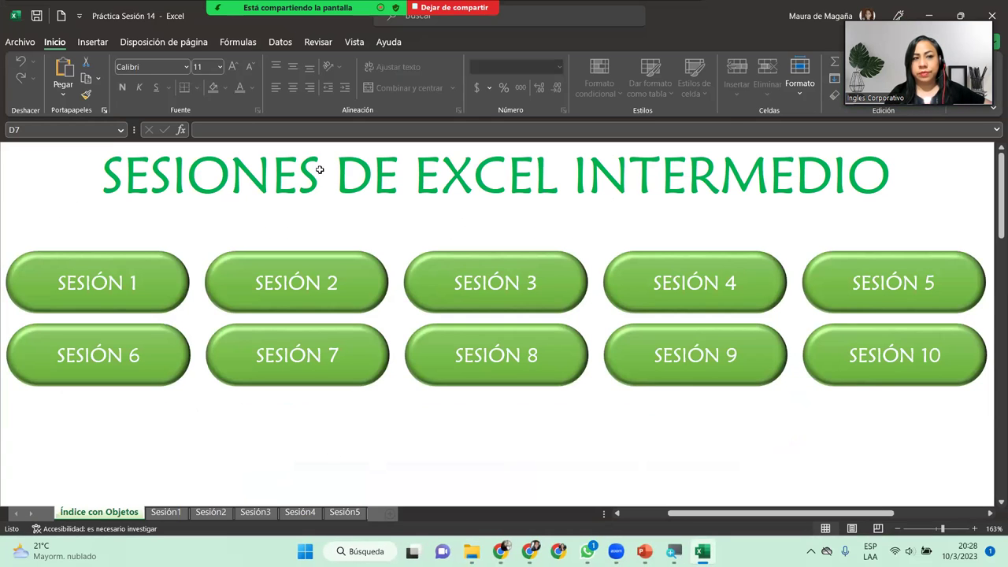
{"action": "left_click", "coordinate": [17, 44]}
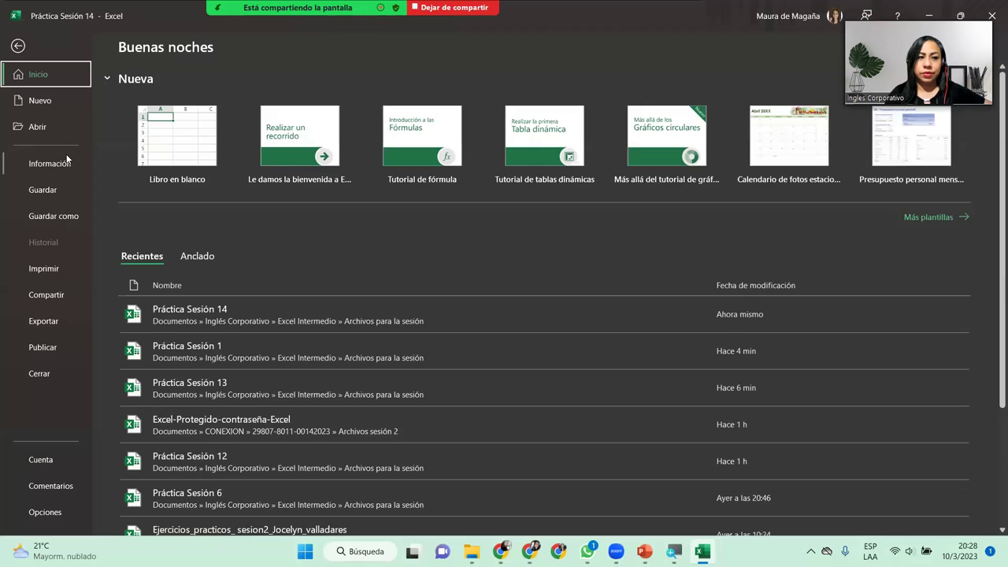
{"action": "left_click", "coordinate": [47, 163]}
{"action": "left_click", "coordinate": [194, 182]}
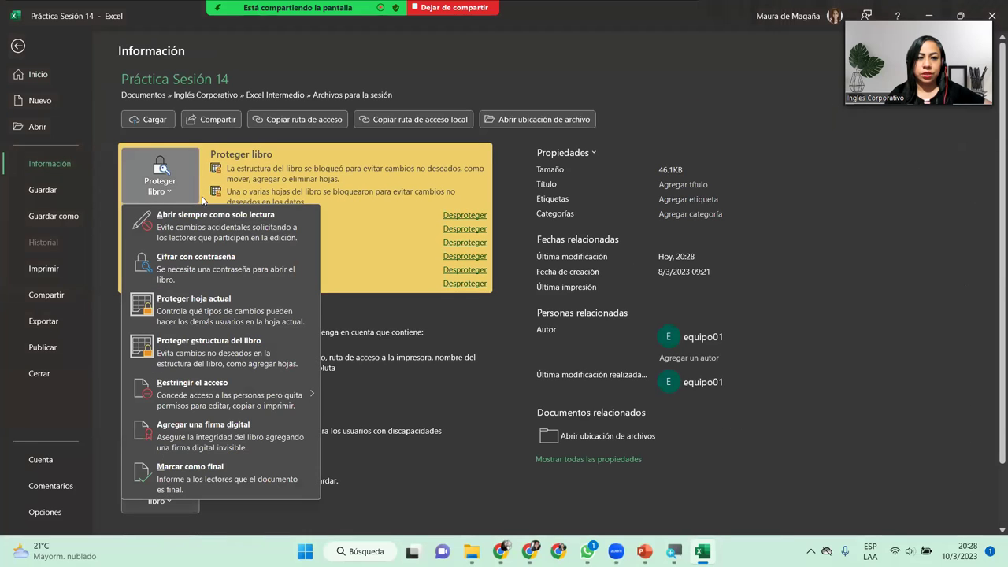
{"action": "left_click", "coordinate": [201, 218]}
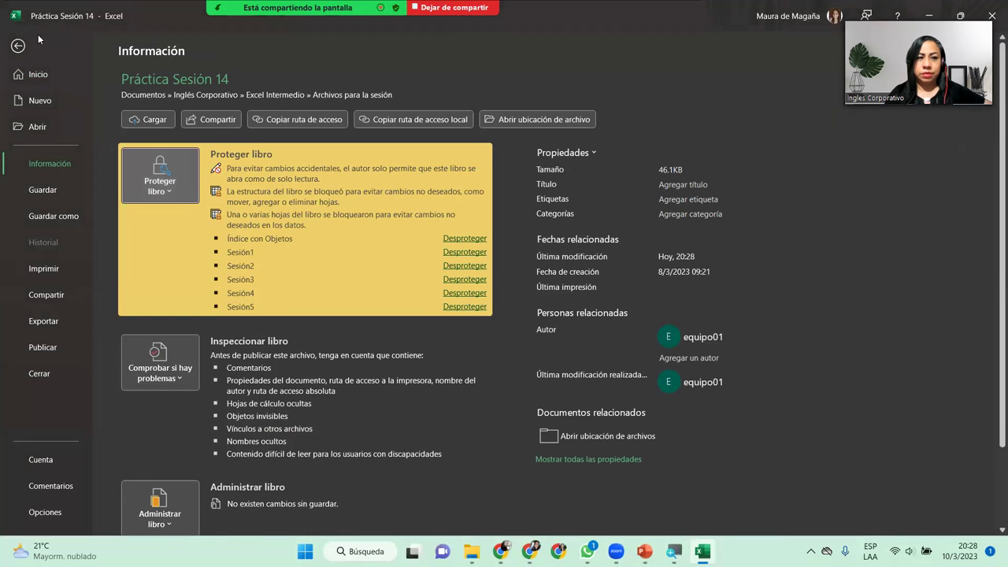
{"action": "left_click", "coordinate": [18, 44]}
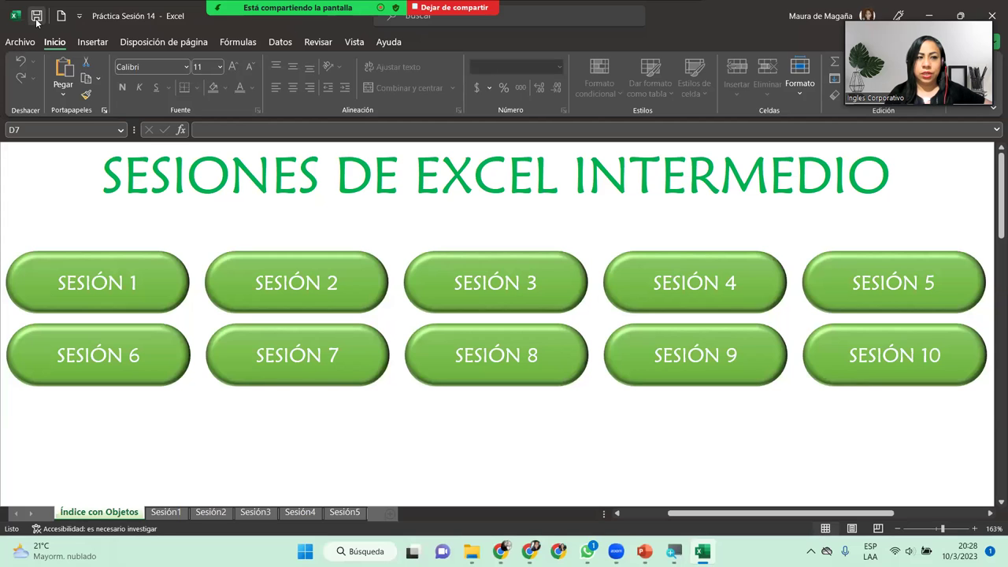
Close and reopen Práctica Sesión 14 as read-only, then review its Proteger libro options on Información
{"action": "left_click", "coordinate": [993, 16]}
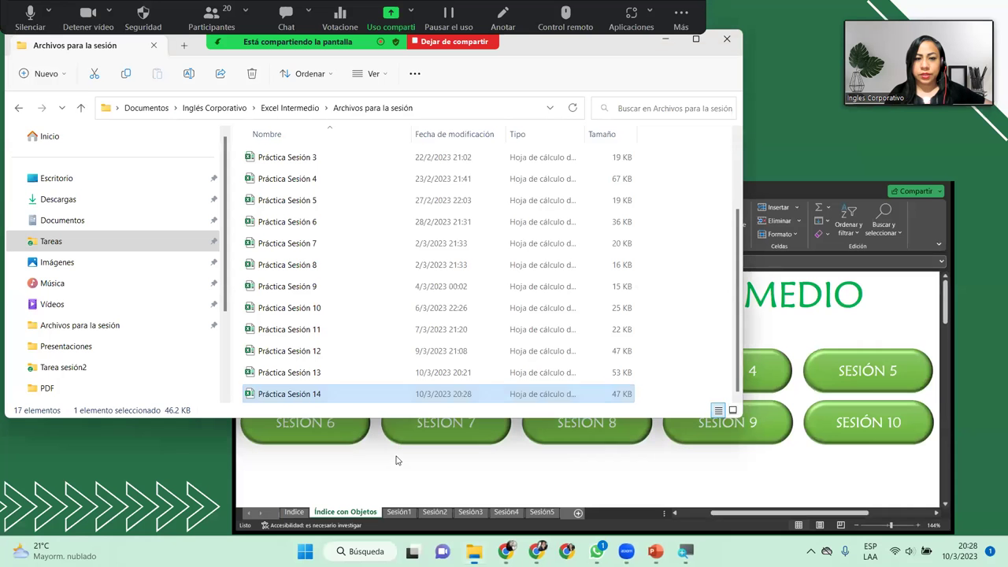
{"action": "double_click", "coordinate": [289, 396]}
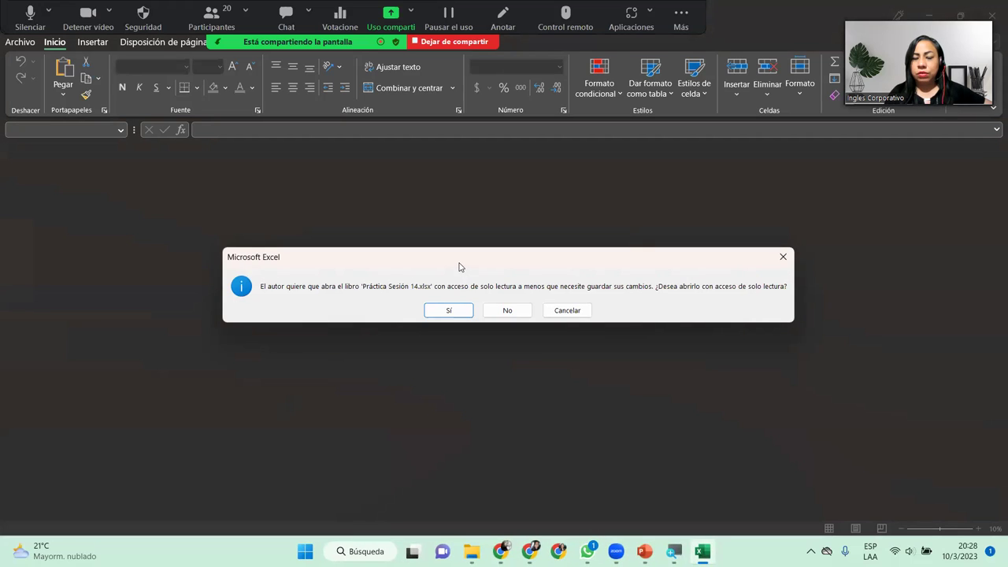
{"action": "left_click", "coordinate": [451, 312]}
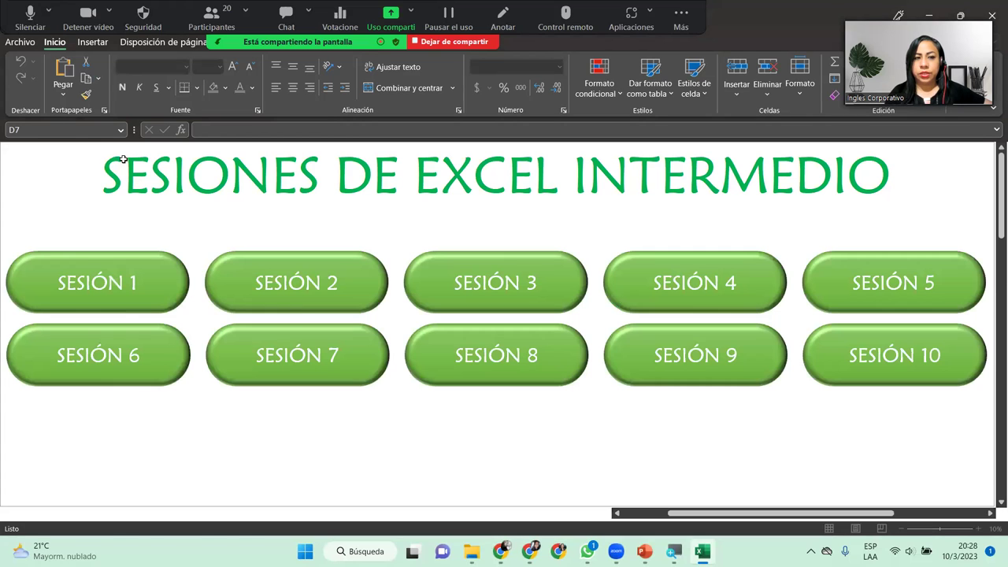
{"action": "left_click", "coordinate": [20, 42]}
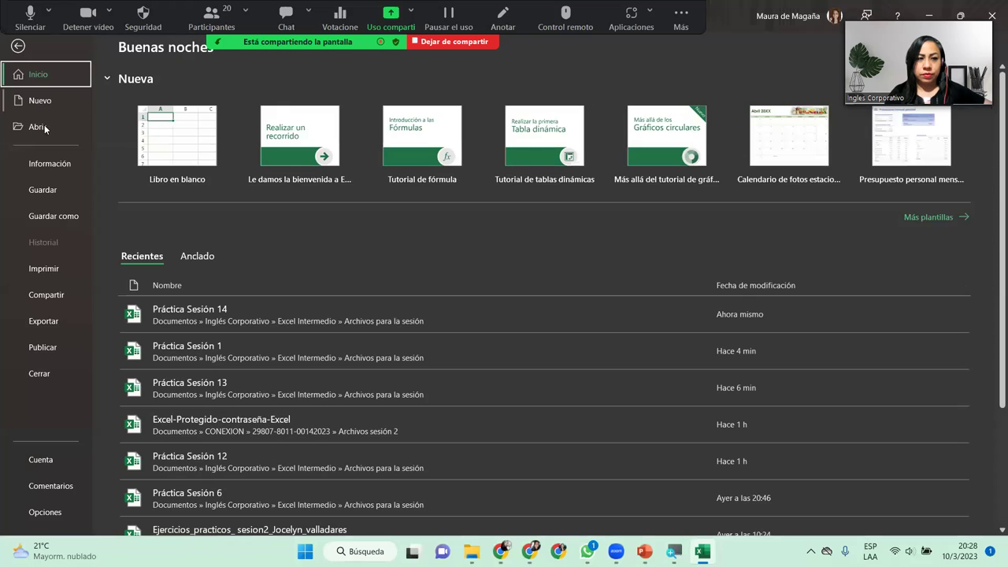
{"action": "left_click", "coordinate": [53, 163]}
{"action": "left_click", "coordinate": [159, 180]}
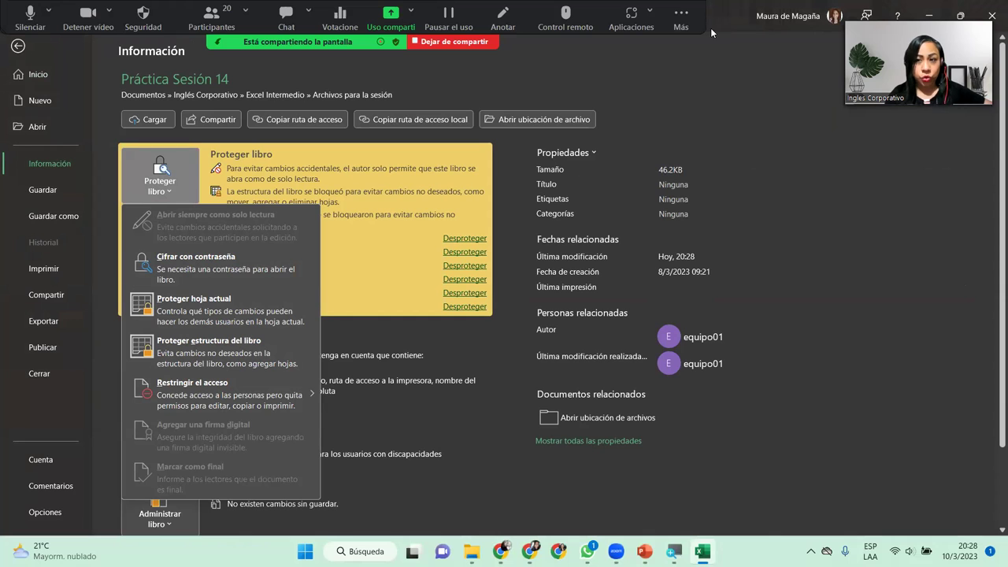
Close and reopen the workbook again, answer the read-only prompt, and show its Información page
{"action": "left_click", "coordinate": [993, 6]}
{"action": "double_click", "coordinate": [313, 397]}
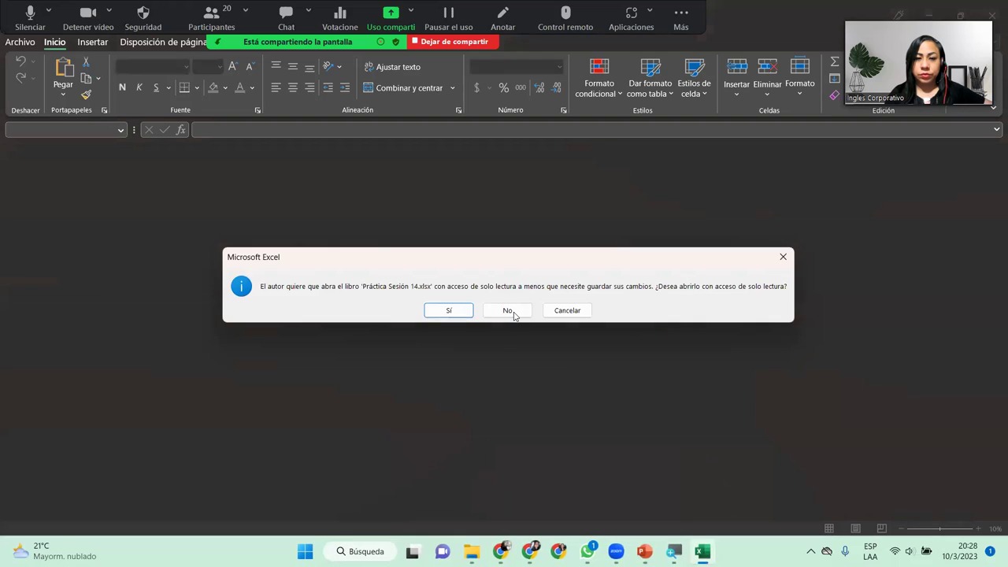
{"action": "left_click", "coordinate": [513, 312]}
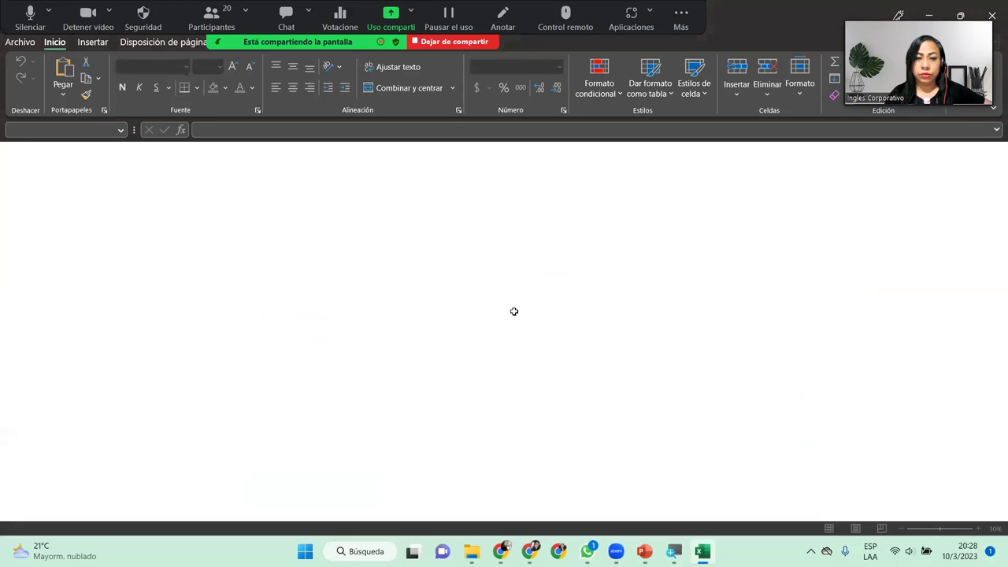
{"action": "left_click", "coordinate": [20, 42]}
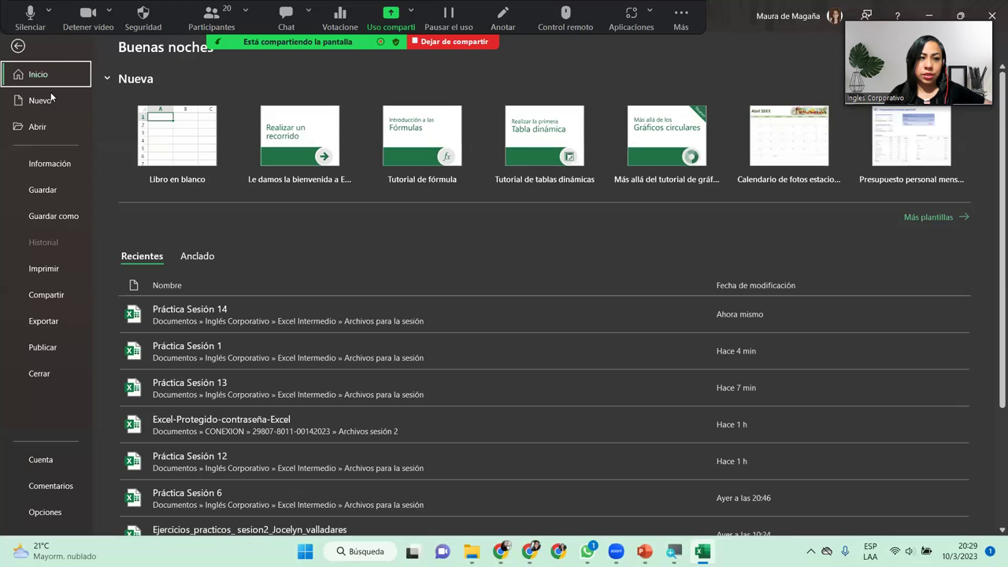
{"action": "left_click", "coordinate": [50, 167]}
Mark Práctica Sesión 14 as final with Marcar como final, accepting both confirmation dialogs
{"action": "left_click", "coordinate": [145, 166]}
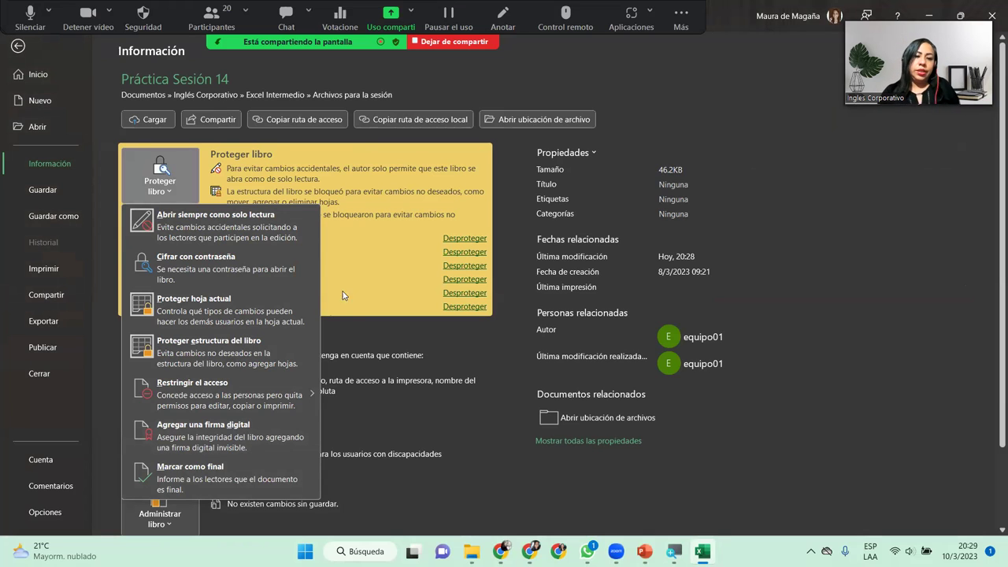
{"action": "left_click", "coordinate": [252, 468]}
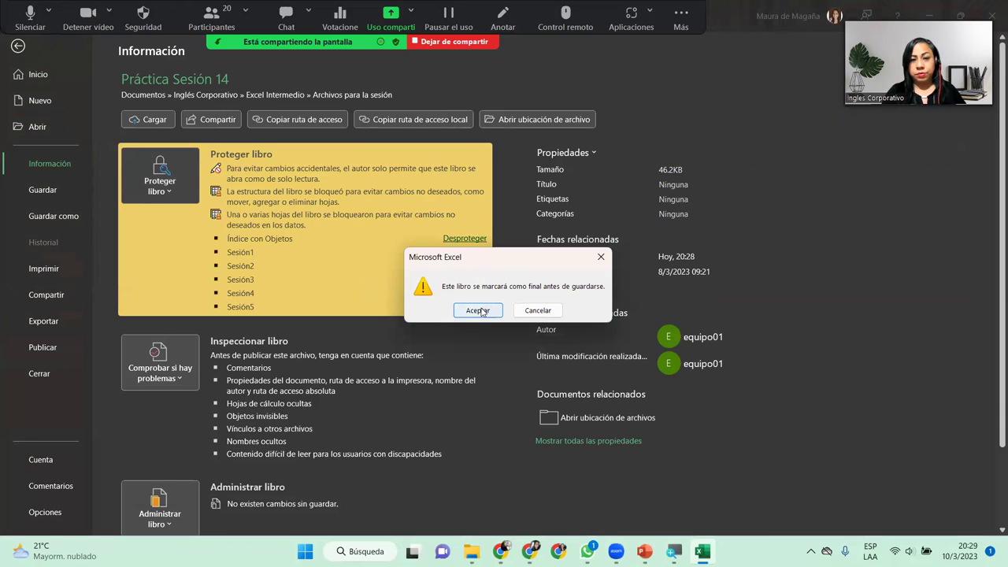
{"action": "left_click", "coordinate": [478, 310]}
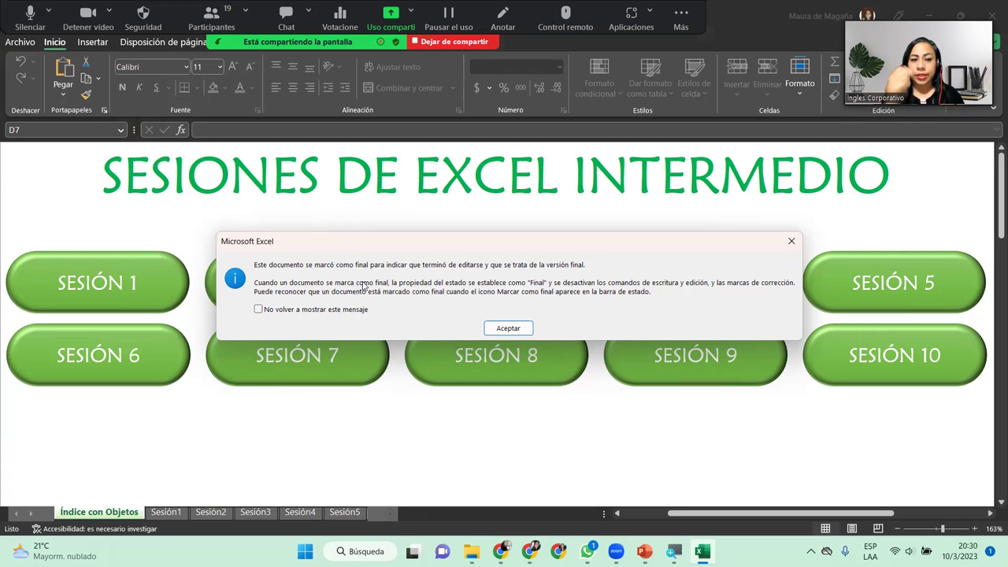
{"action": "left_click", "coordinate": [516, 328]}
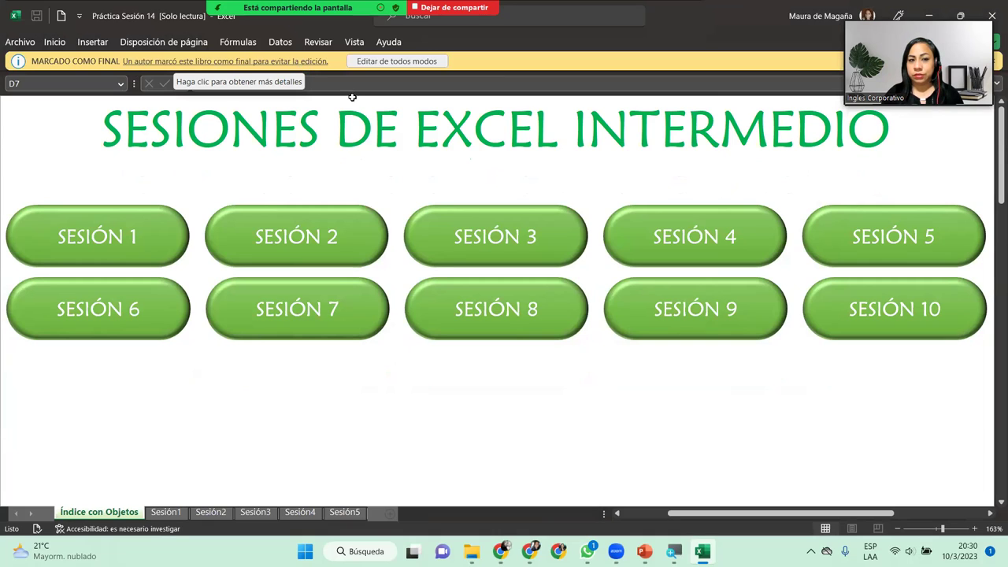
Browse the Sesión1, Sesión4 and Sesión5 sheets, choose Editar de todos modos, and inspect cell C3's formula
{"action": "left_click", "coordinate": [167, 513]}
{"action": "left_click", "coordinate": [295, 514]}
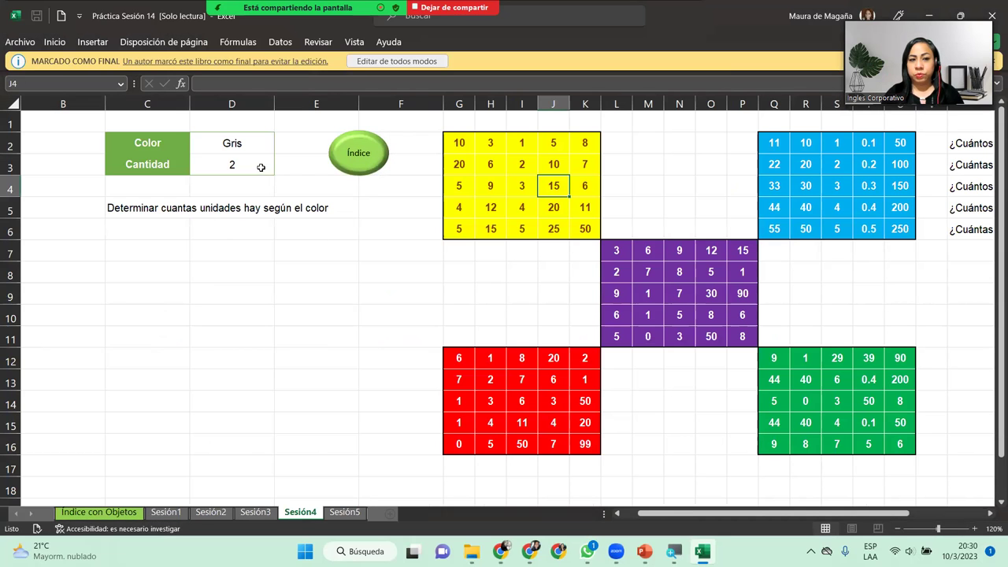
{"action": "left_click", "coordinate": [347, 513]}
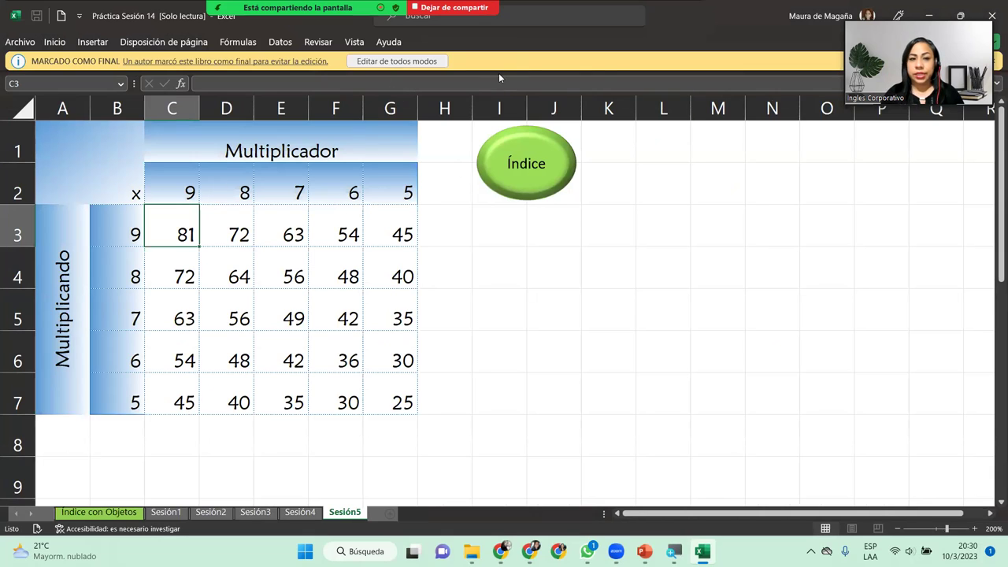
{"action": "left_click", "coordinate": [432, 62]}
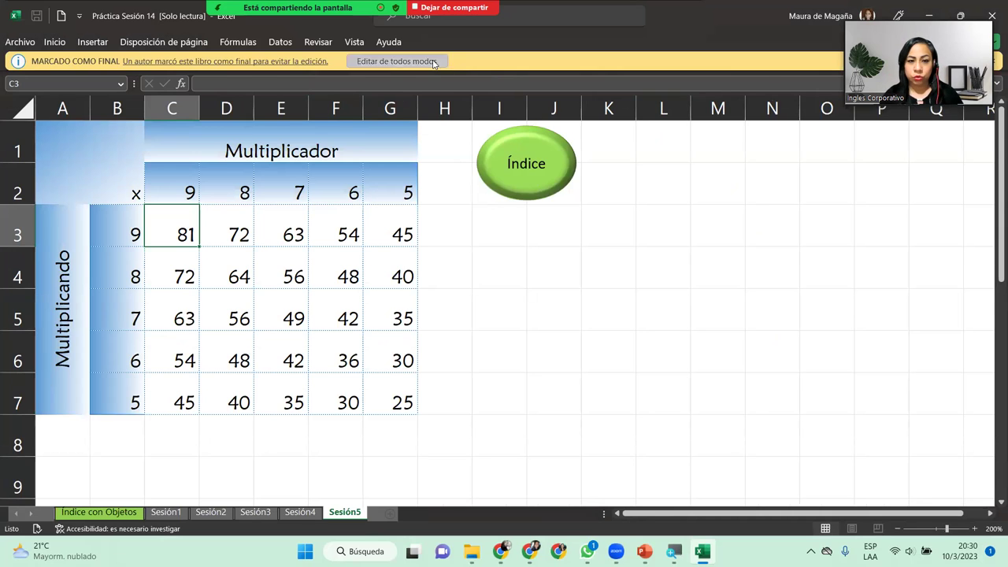
{"action": "key", "text": "F2"}
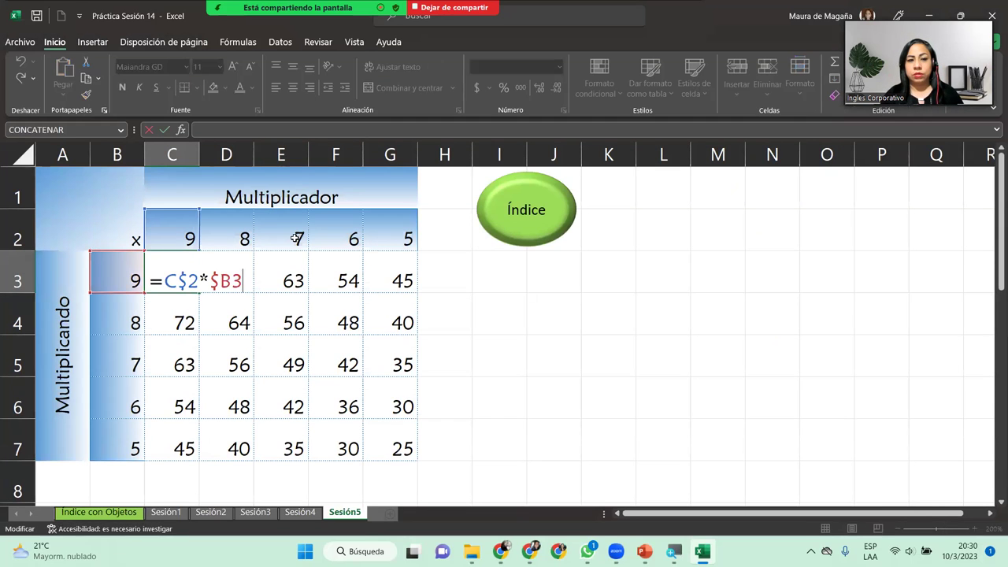
{"action": "key", "text": "Escape"}
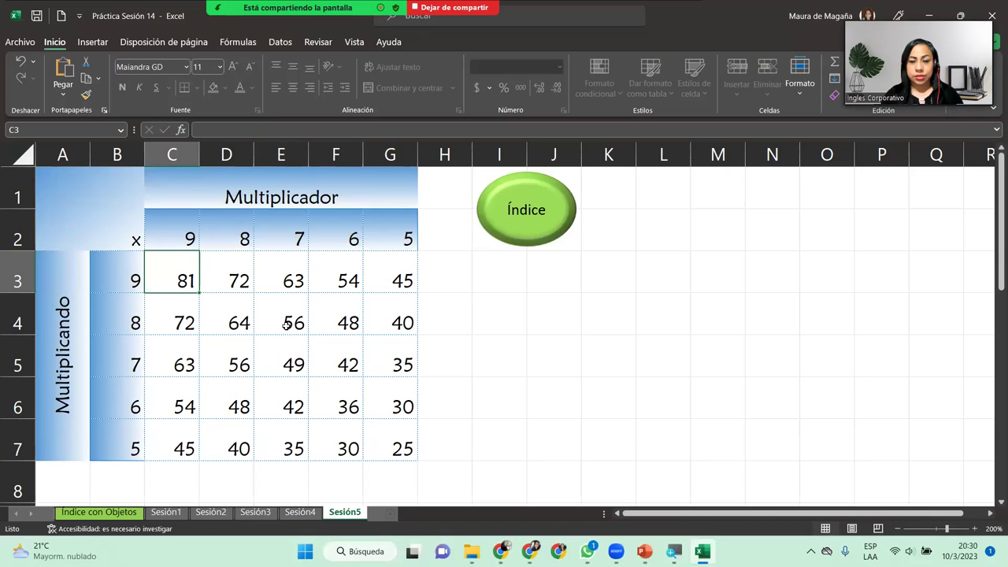
Mark the workbook as final again, keeping future final-version notices, and close Excel
{"action": "left_click", "coordinate": [20, 43]}
{"action": "left_click", "coordinate": [74, 166]}
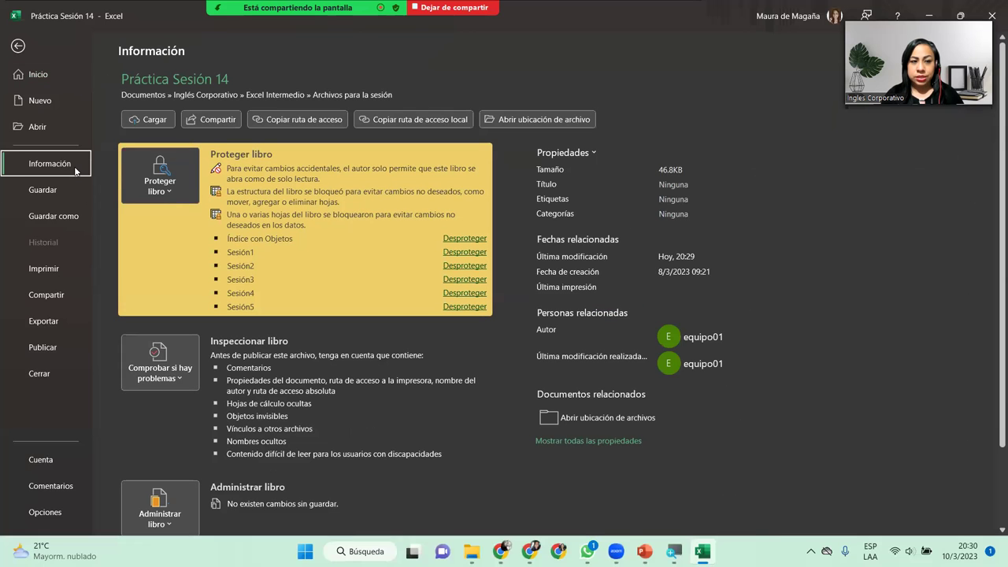
{"action": "left_click", "coordinate": [164, 189]}
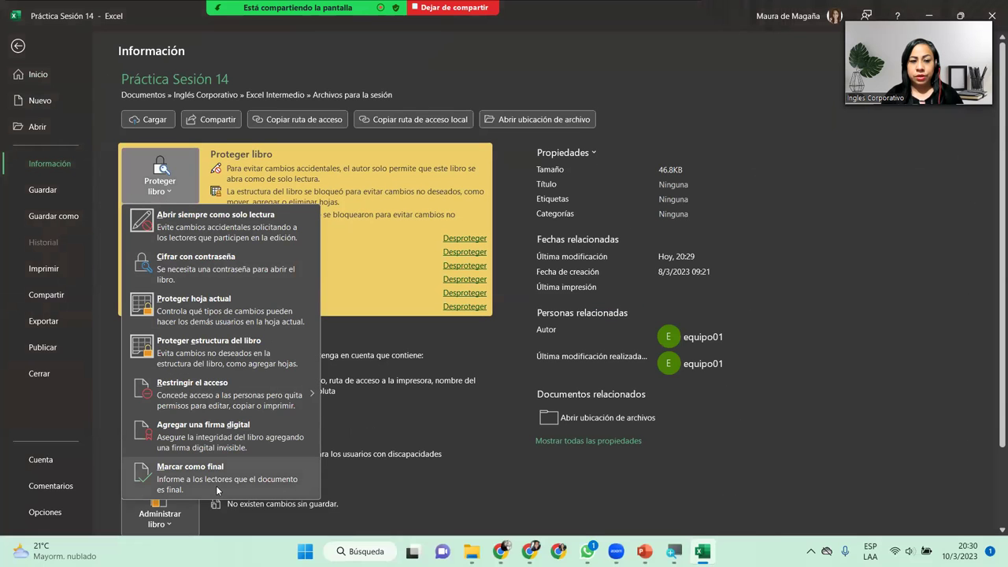
{"action": "left_click", "coordinate": [219, 488]}
{"action": "left_click", "coordinate": [473, 311]}
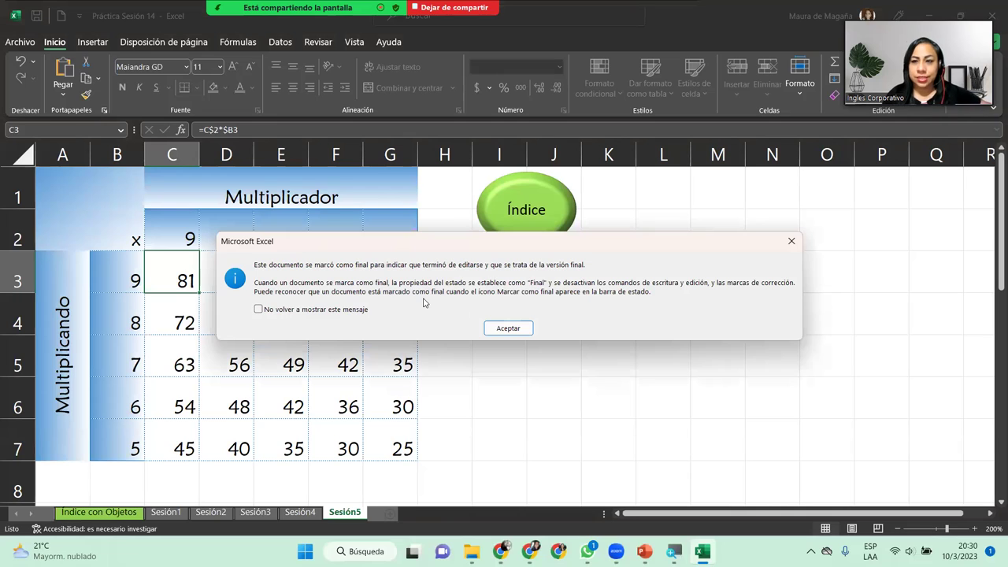
{"action": "left_click", "coordinate": [267, 317]}
{"action": "left_click", "coordinate": [268, 316]}
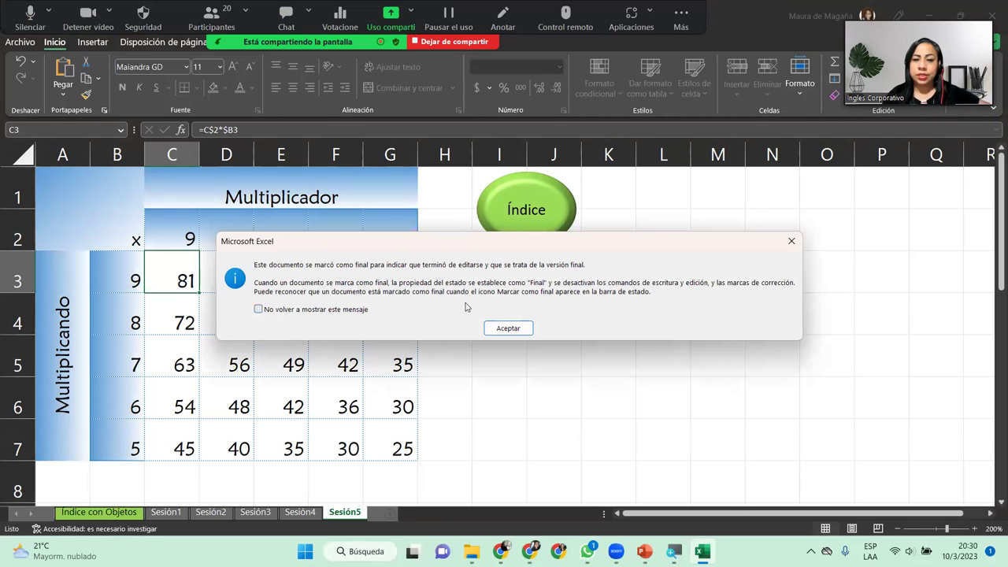
{"action": "left_click", "coordinate": [516, 327]}
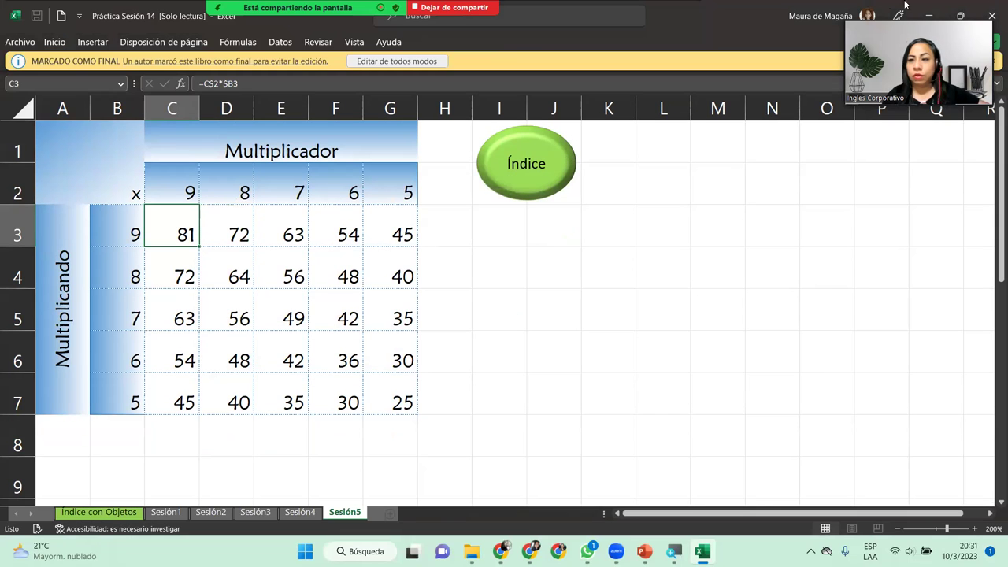
{"action": "left_click", "coordinate": [991, 16]}
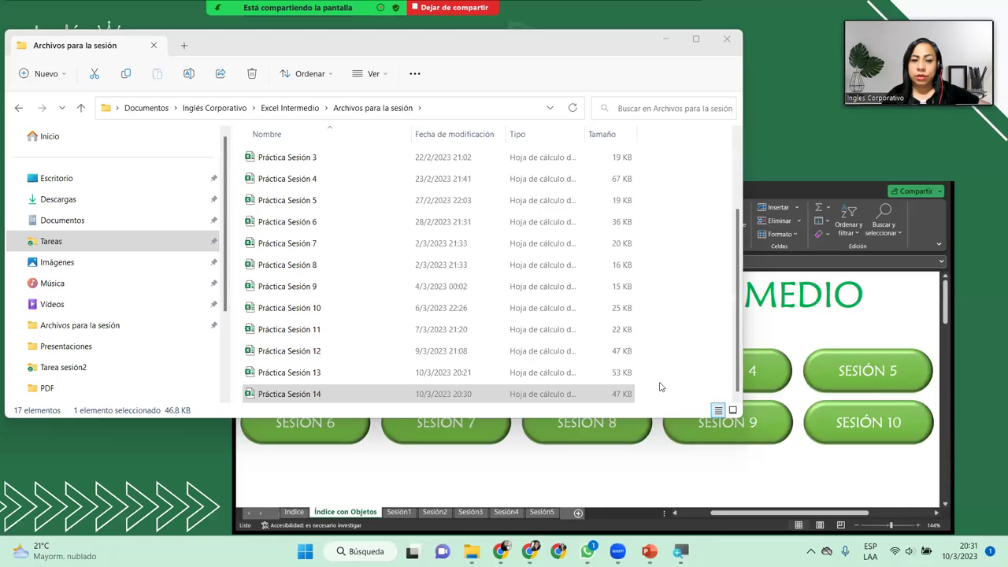
Reopen Práctica Sesión 14 from File Explorer, declining the read-only recommendation
{"action": "left_click", "coordinate": [627, 387]}
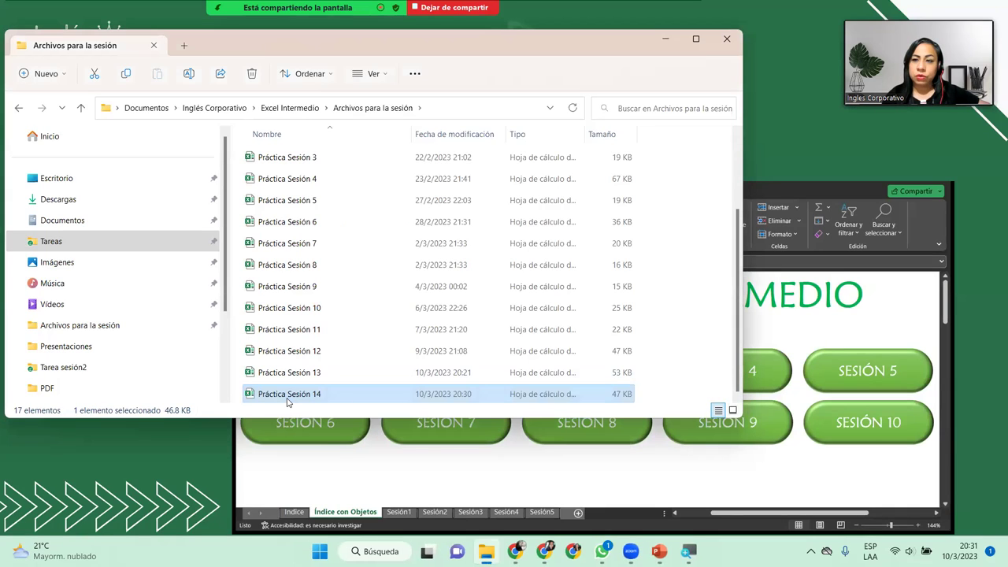
{"action": "double_click", "coordinate": [288, 398]}
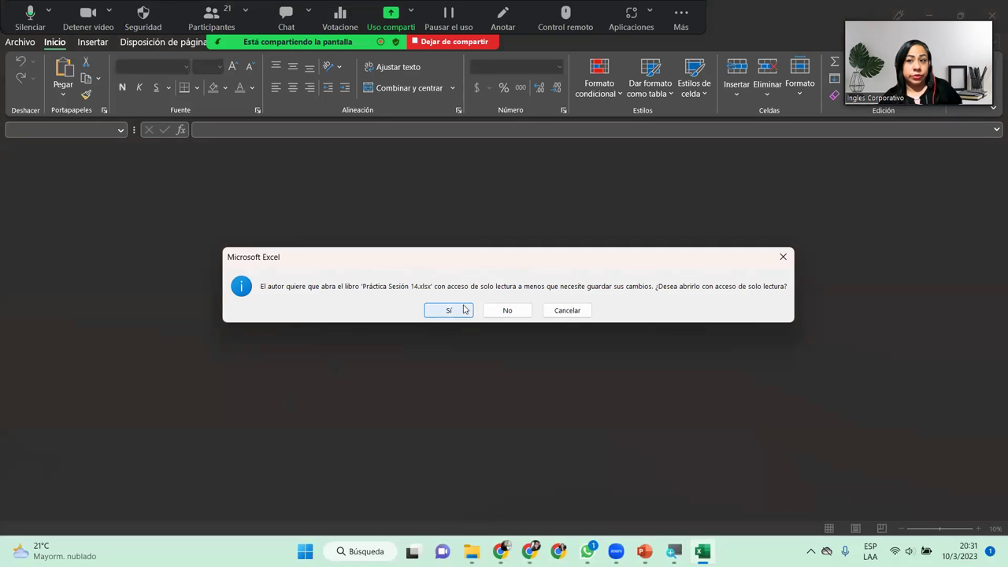
{"action": "left_click", "coordinate": [514, 311]}
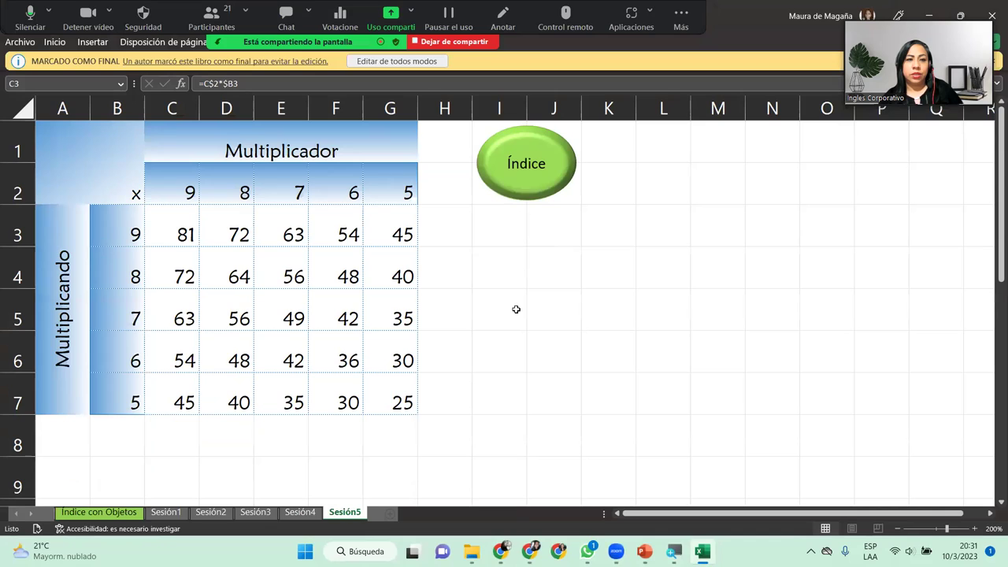
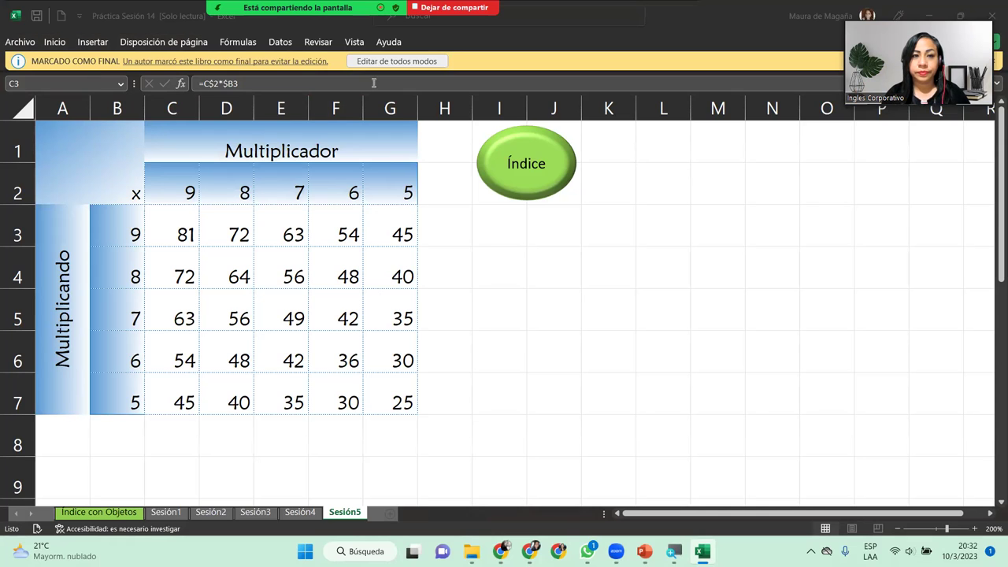
Enable editing on the final-marked workbook, review sheet protection on the Info page, and return to Sesión5
{"action": "left_click", "coordinate": [406, 69]}
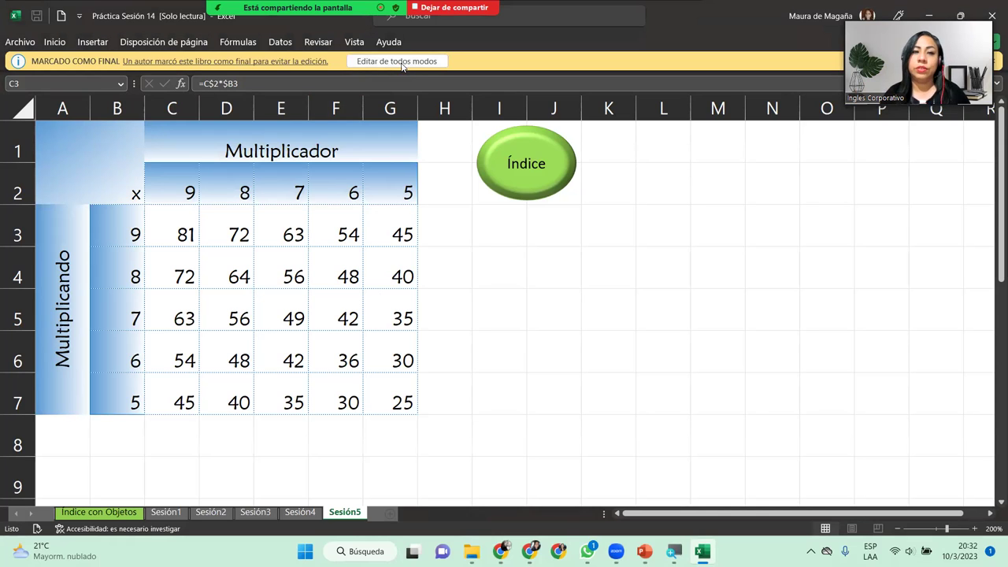
{"action": "left_click", "coordinate": [400, 63]}
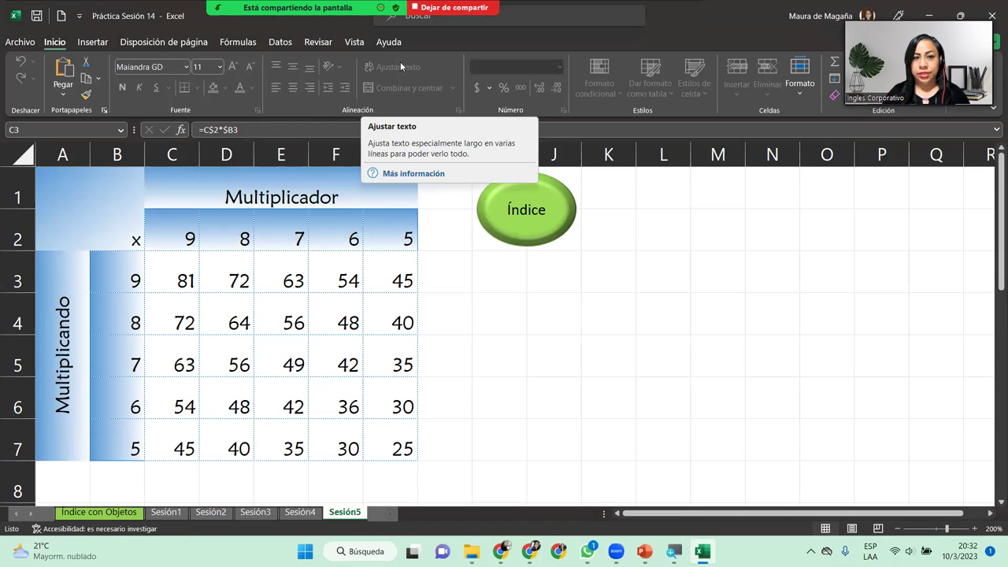
{"action": "left_click", "coordinate": [30, 47]}
{"action": "left_click", "coordinate": [49, 163]}
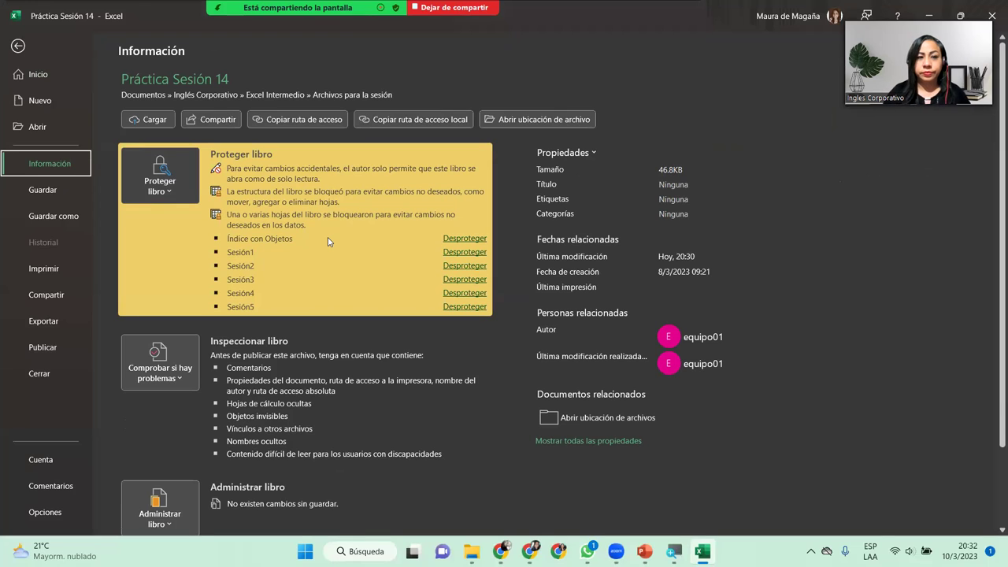
{"action": "left_click", "coordinate": [16, 47]}
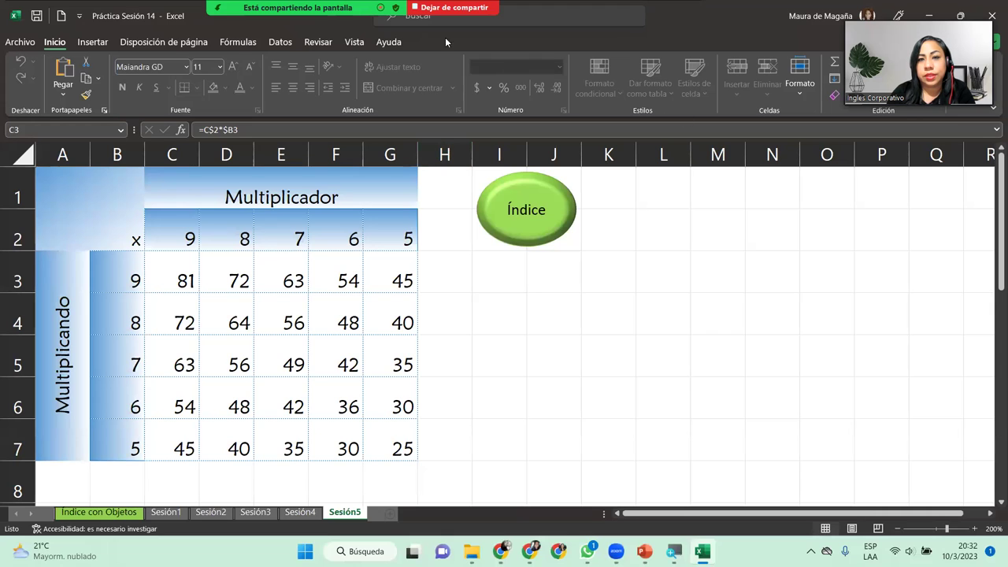
Try to unprotect the workbook structure from Revisar, with the first passwords rejected
{"action": "left_click", "coordinate": [322, 42]}
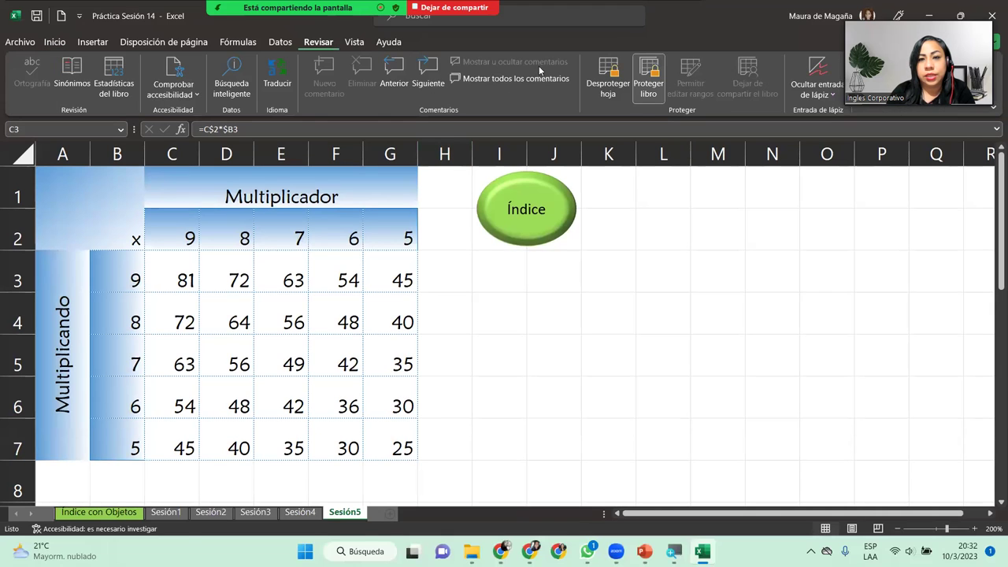
{"action": "left_click", "coordinate": [656, 88]}
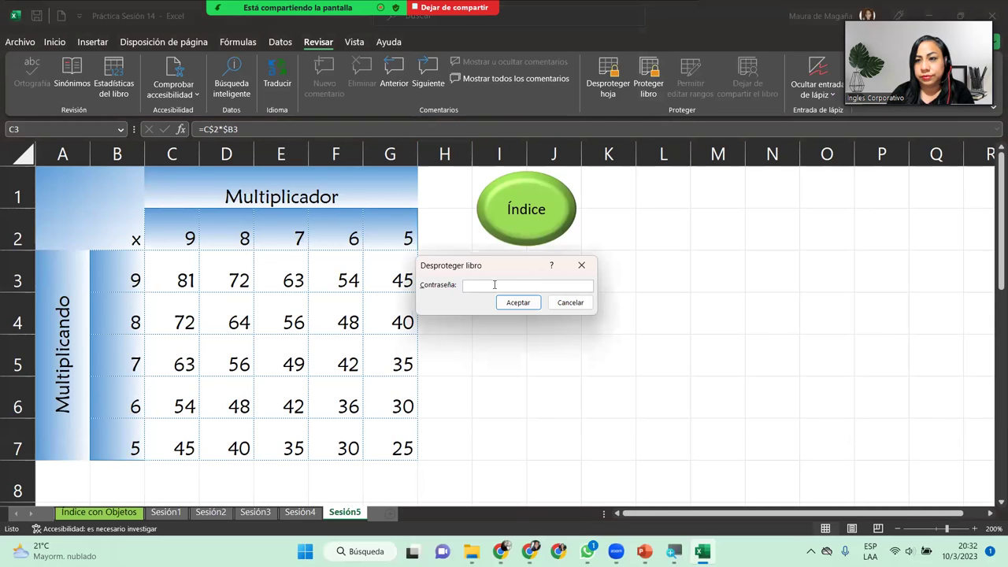
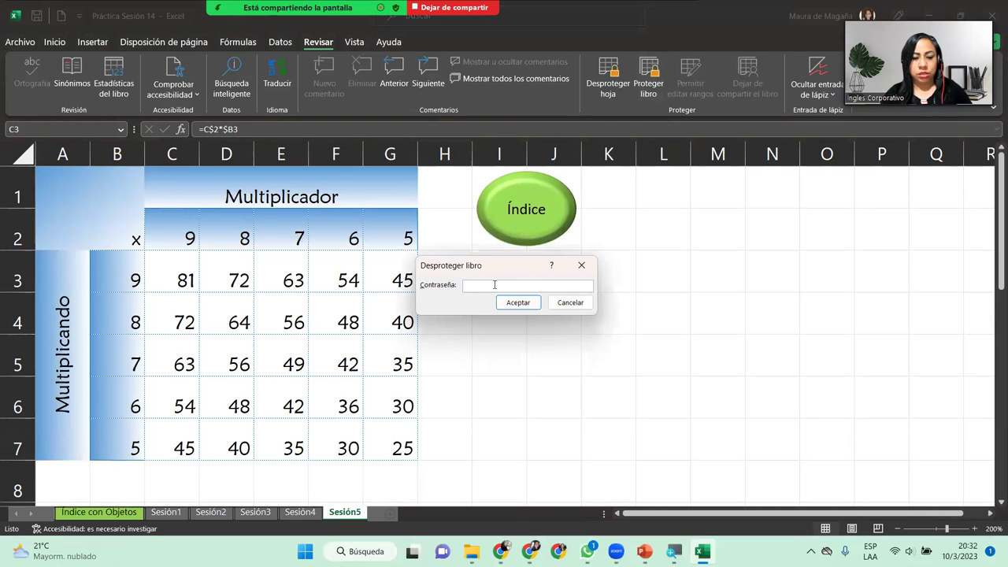
{"action": "key", "text": "Return"}
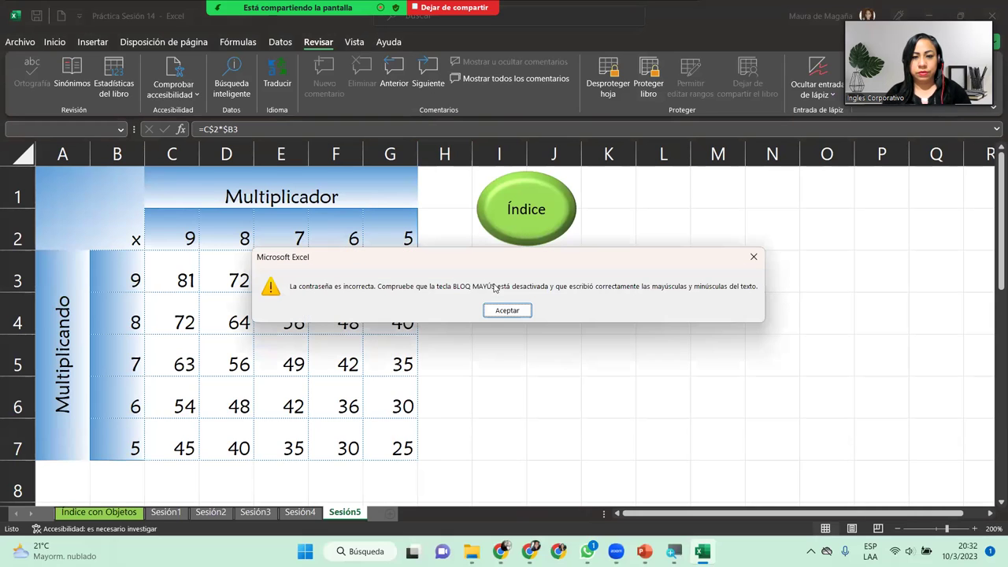
{"action": "key", "text": "Return"}
{"action": "left_click", "coordinate": [662, 84]}
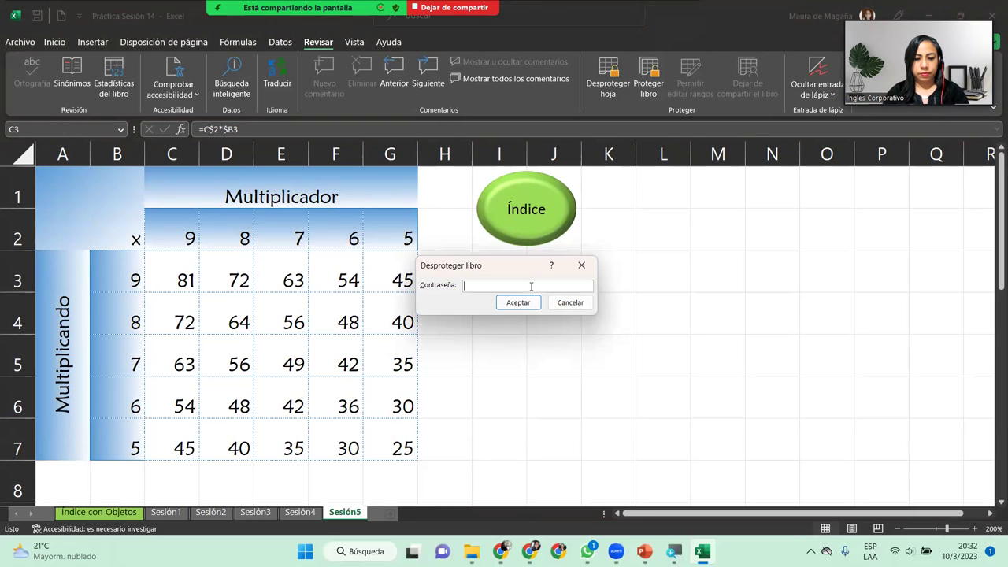
{"action": "key", "text": "Return"}
{"action": "key", "text": "Return"}
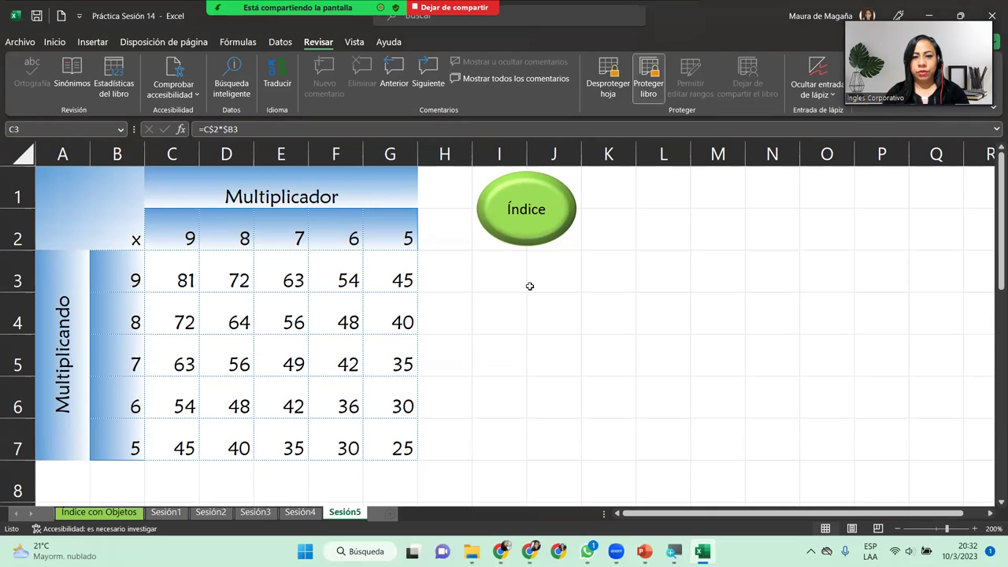
Keep retrying the structure password until Excel accepts it and removes protection
{"action": "left_click", "coordinate": [652, 94]}
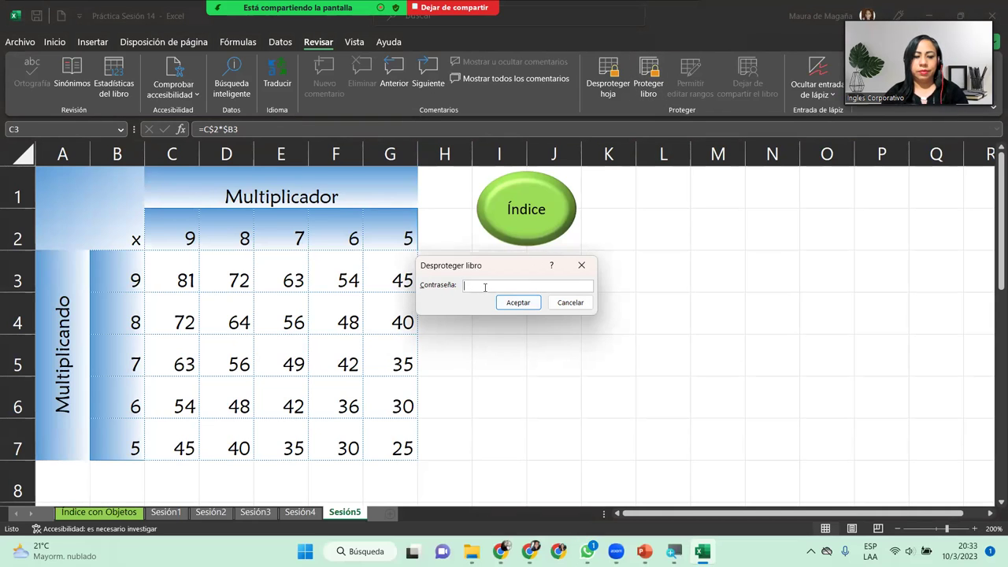
{"action": "key", "text": "Return"}
{"action": "key", "text": "Return"}
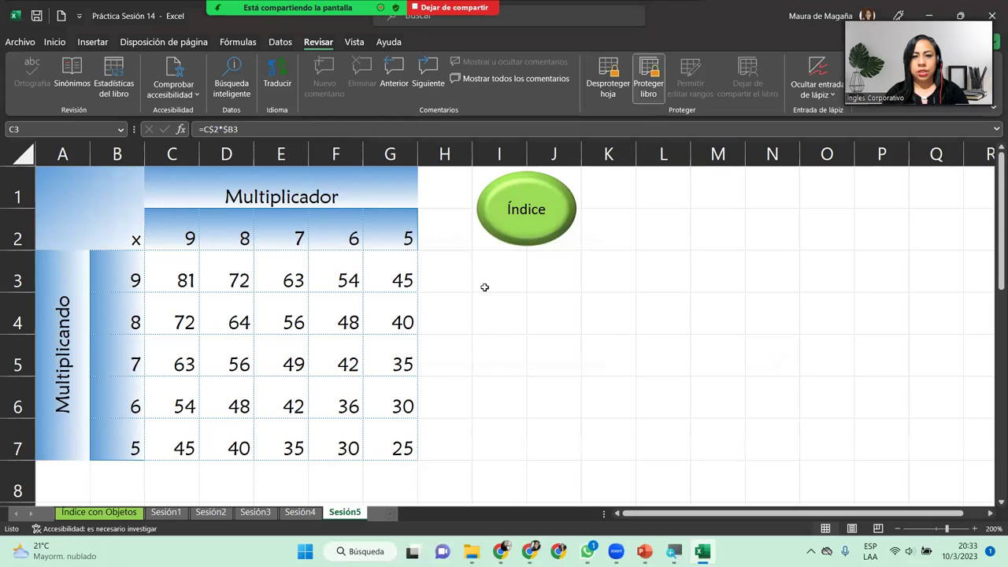
{"action": "left_click", "coordinate": [649, 85]}
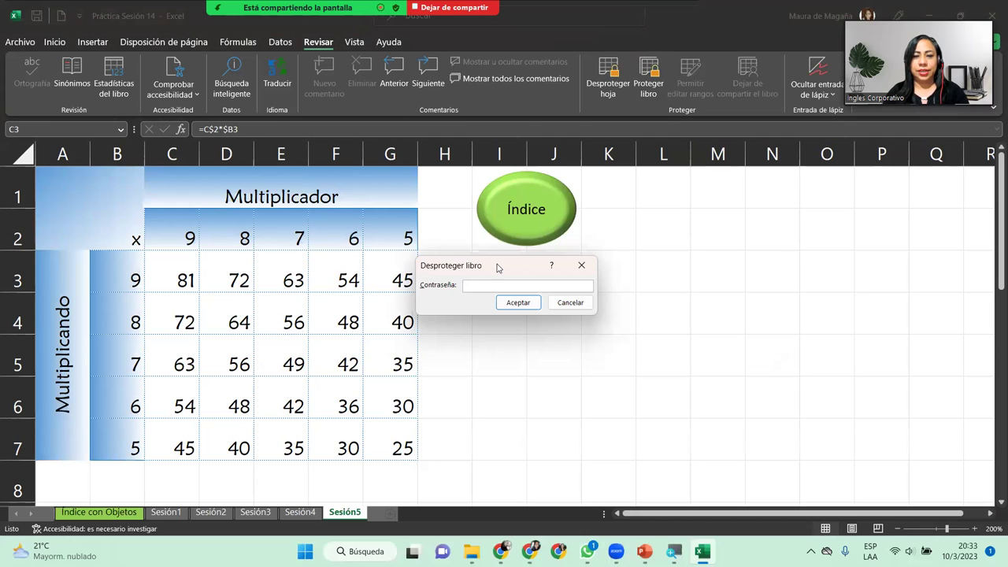
{"action": "key", "text": "Return"}
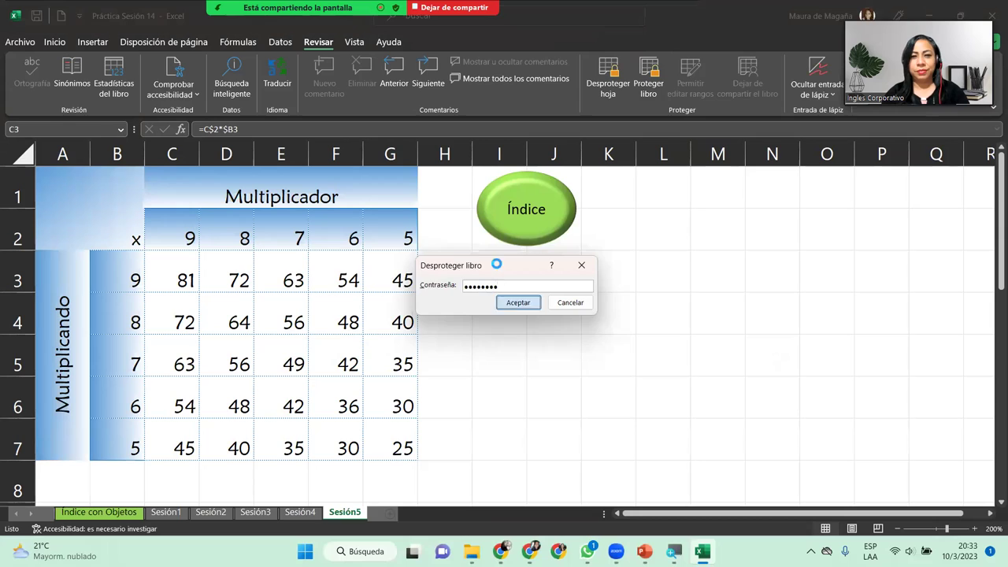
{"action": "left_click", "coordinate": [507, 310]}
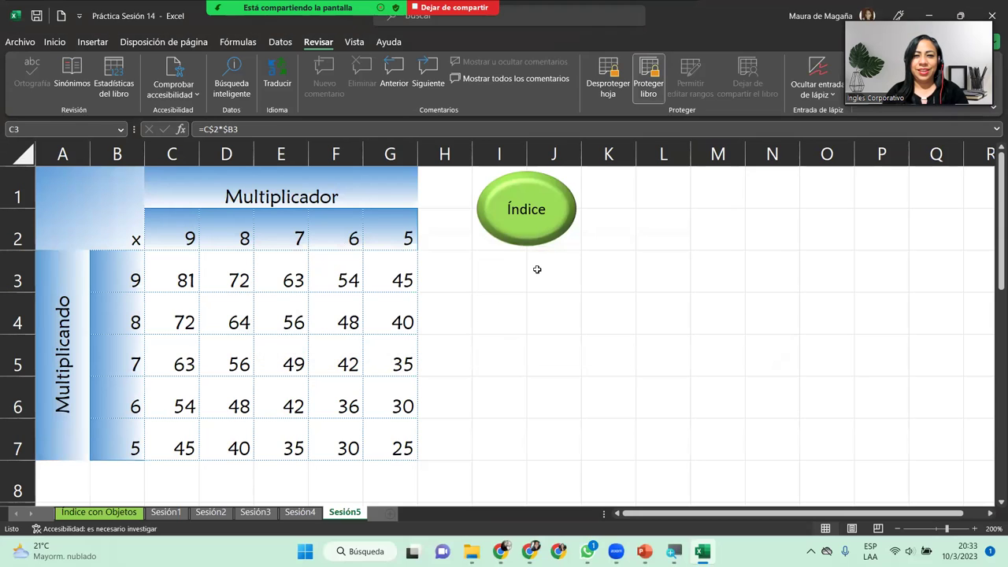
{"action": "left_click", "coordinate": [640, 103]}
{"action": "key", "text": "Return"}
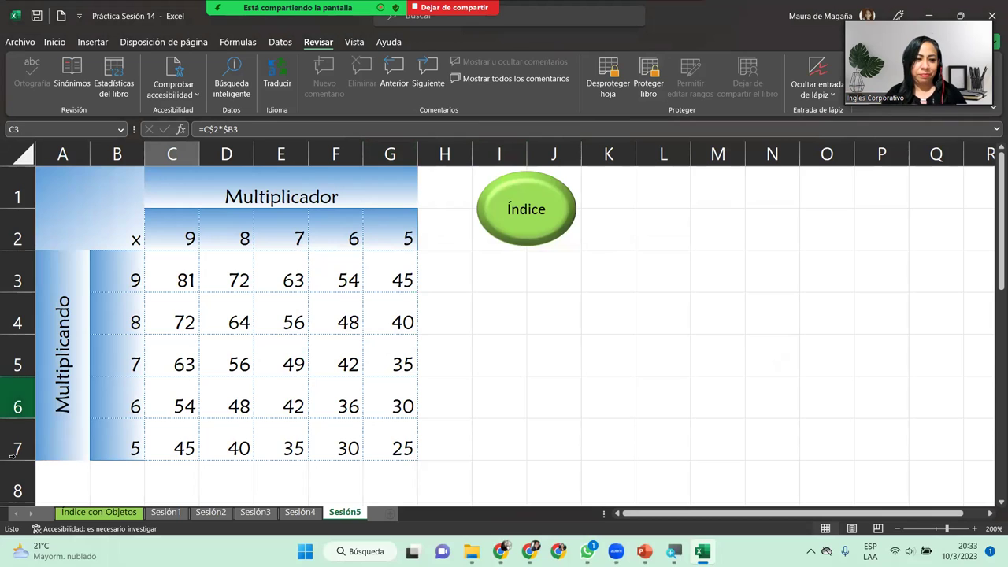
On the Índice con Objetos sheet, view the hidden sheets list and close it without unhiding Menú
{"action": "left_click", "coordinate": [87, 514]}
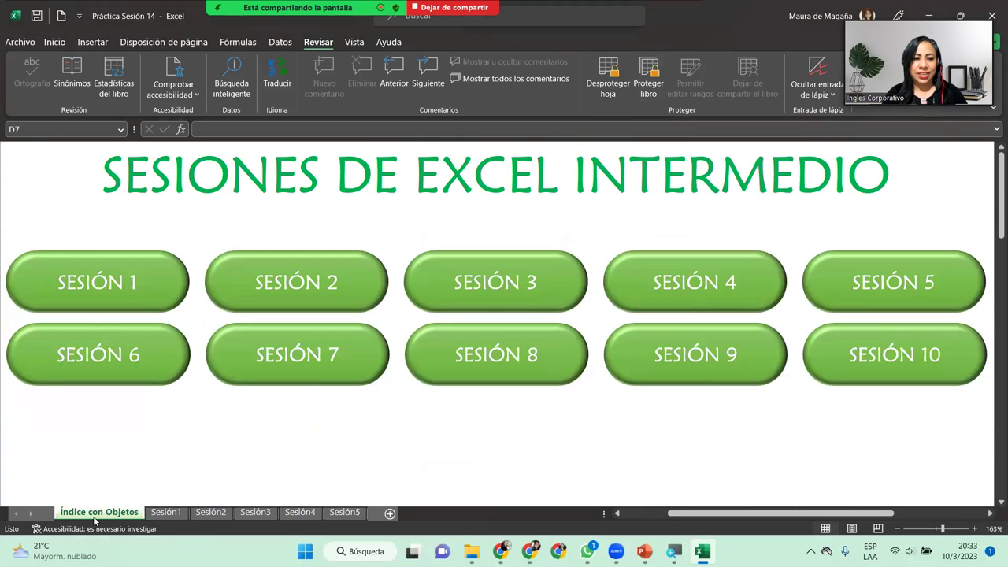
{"action": "right_click", "coordinate": [94, 513]}
{"action": "left_click", "coordinate": [138, 489]}
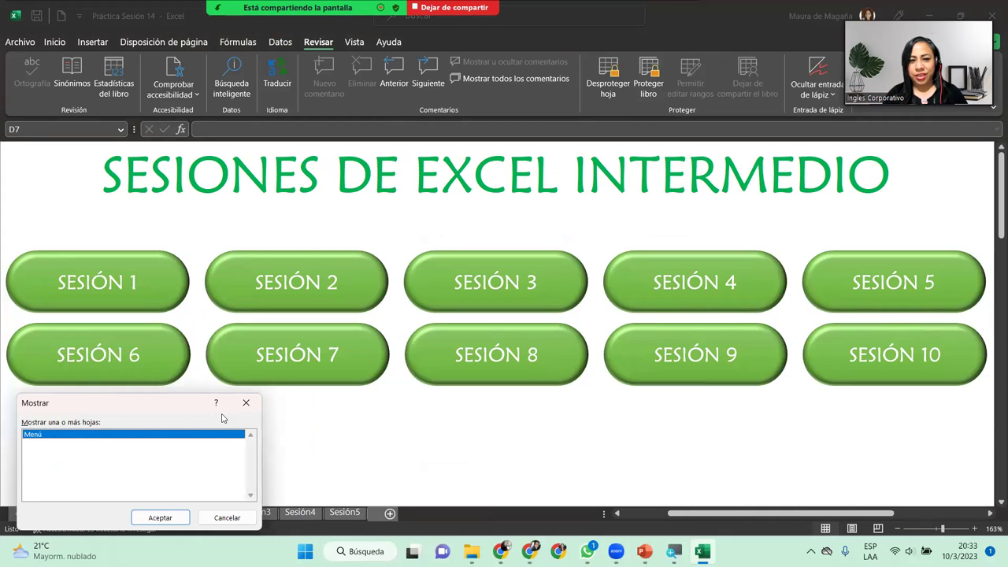
{"action": "left_click", "coordinate": [246, 403]}
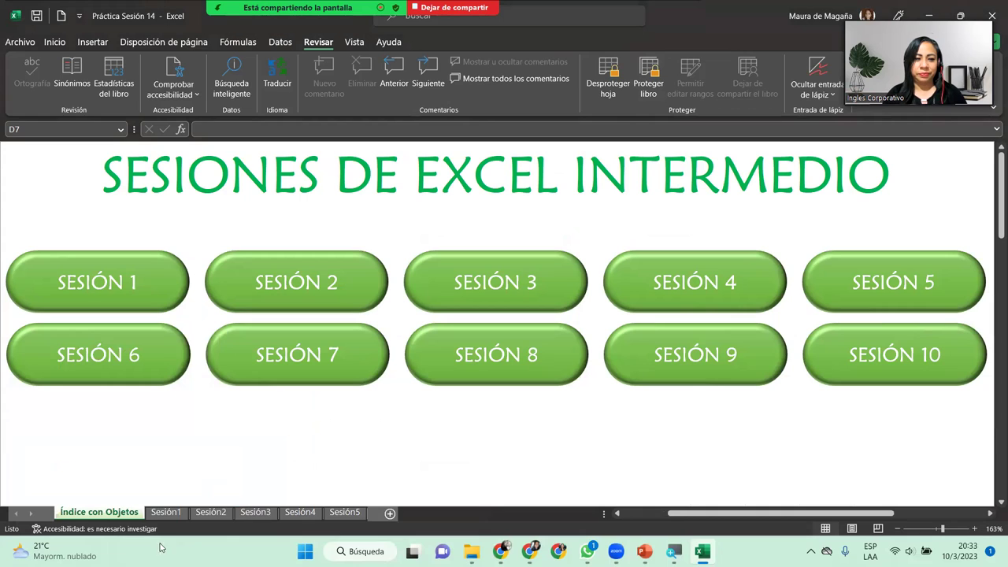
From Archivo > Información, choose Proteger libro > Proteger estructura del libro
{"action": "left_click", "coordinate": [24, 47]}
{"action": "left_click", "coordinate": [50, 163]}
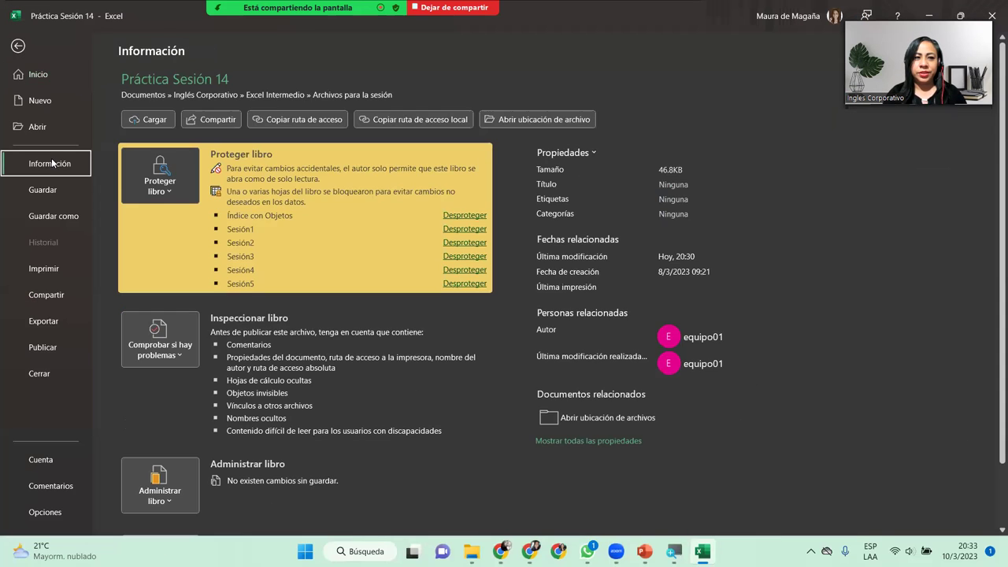
{"action": "left_click", "coordinate": [171, 190]}
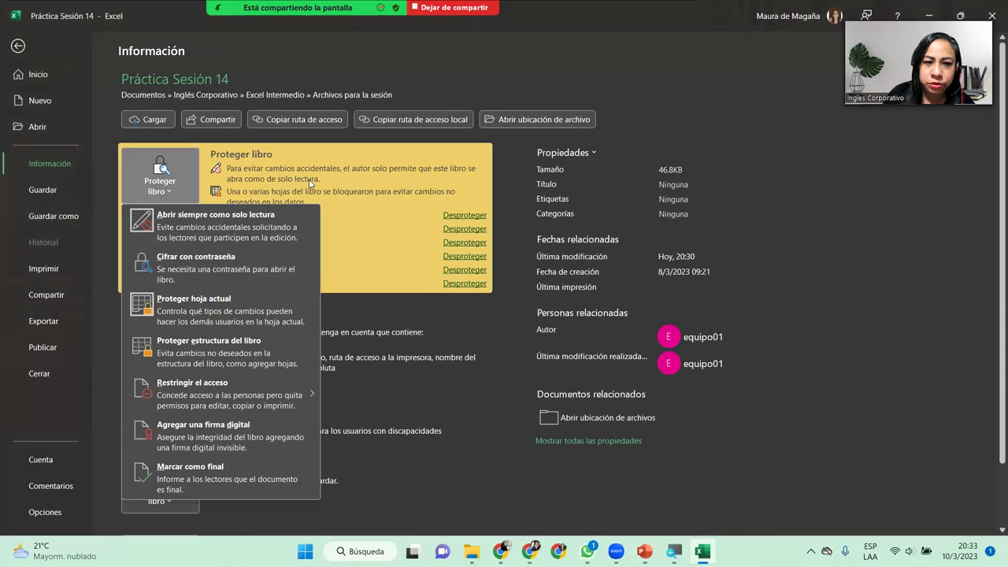
{"action": "key", "text": "Escape"}
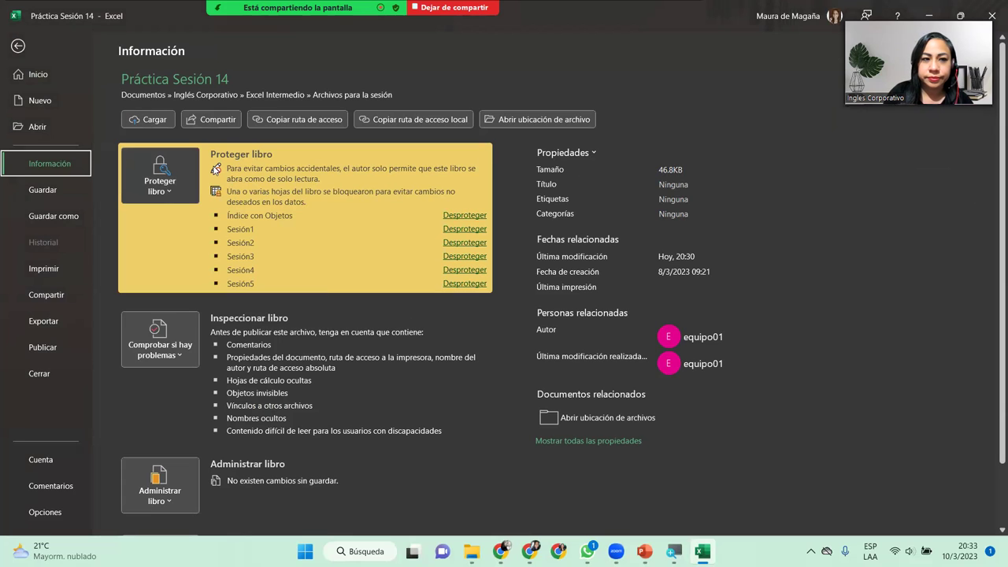
{"action": "left_click", "coordinate": [146, 178]}
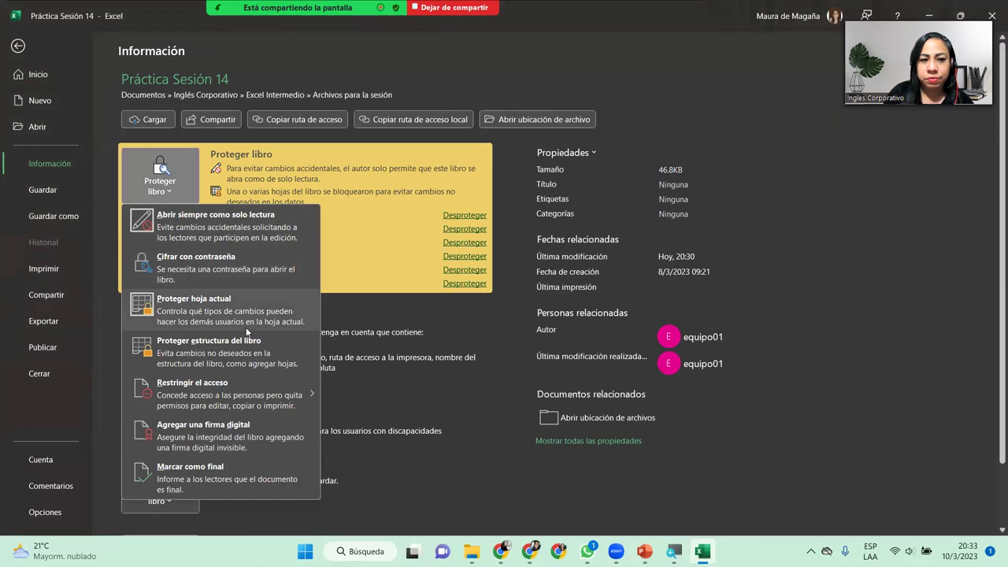
{"action": "left_click", "coordinate": [256, 360]}
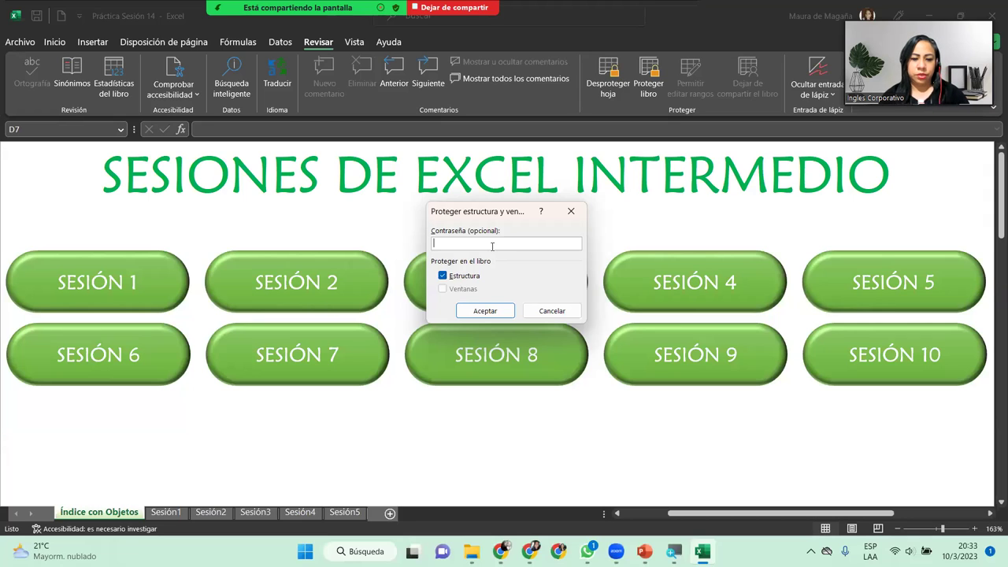
Enter and confirm the structure protection password to lock the workbook structure
{"action": "key", "text": "Return"}
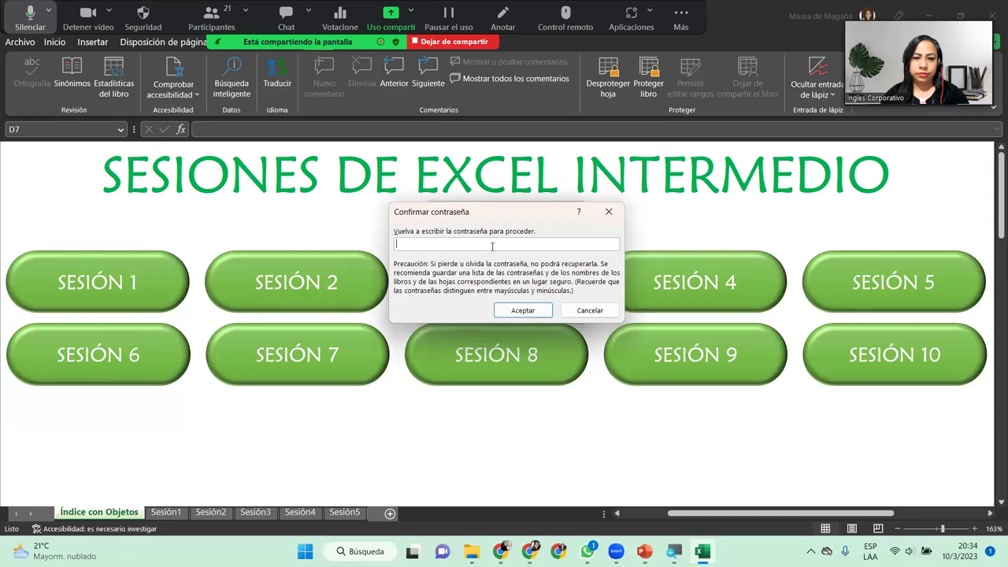
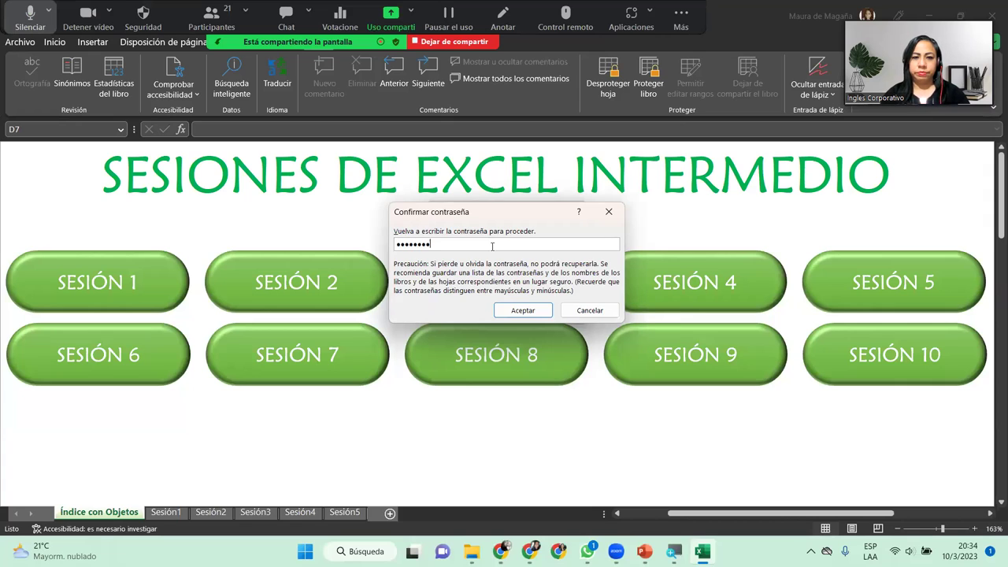
{"action": "key", "text": "Return"}
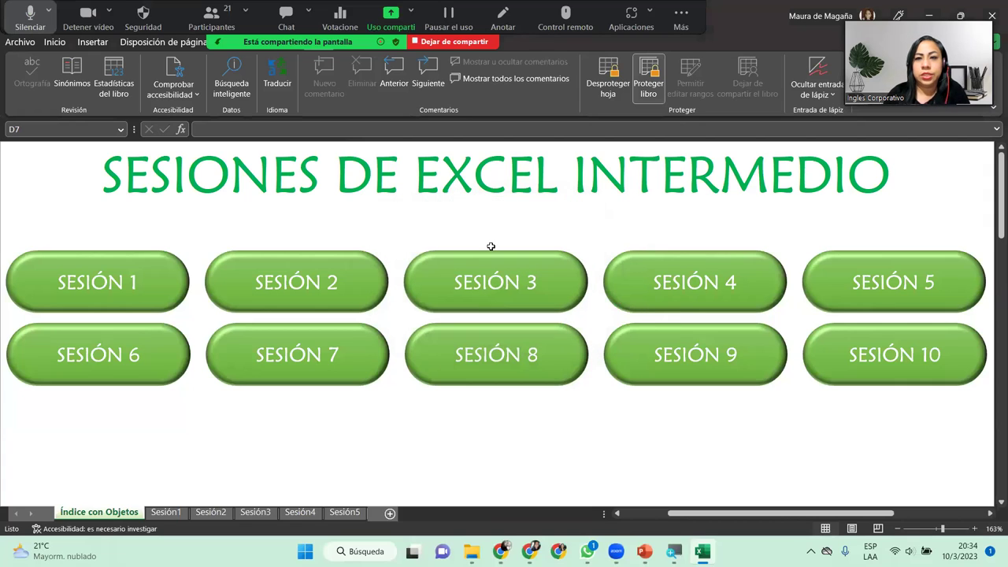
Check that sheet tab options are now restricted, then go to the File start page
{"action": "right_click", "coordinate": [104, 512]}
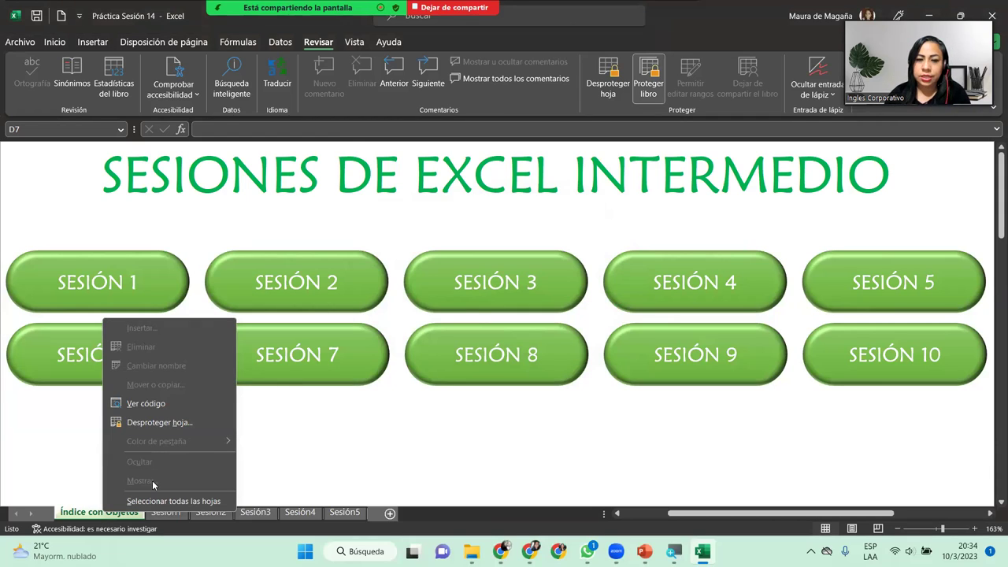
{"action": "key", "text": "Escape"}
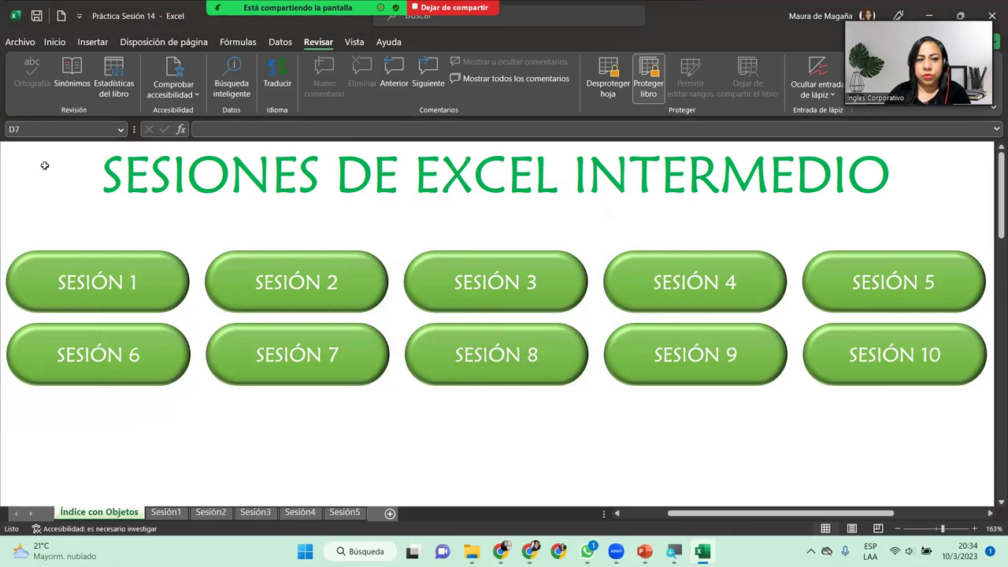
{"action": "left_click", "coordinate": [20, 42]}
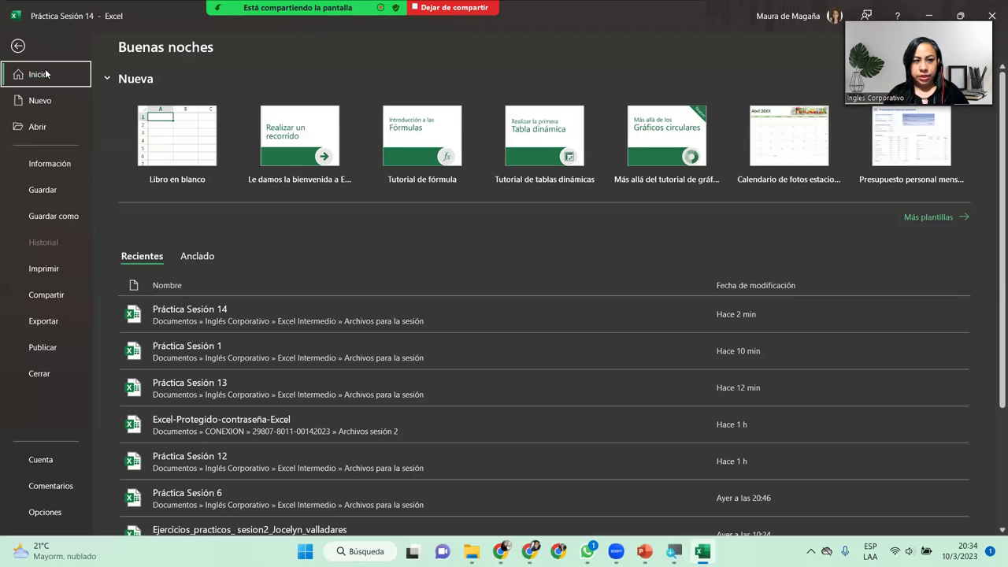
Look over the Proteger libro options on the Info page without changing them, then go to Guardar como
{"action": "left_click", "coordinate": [51, 163]}
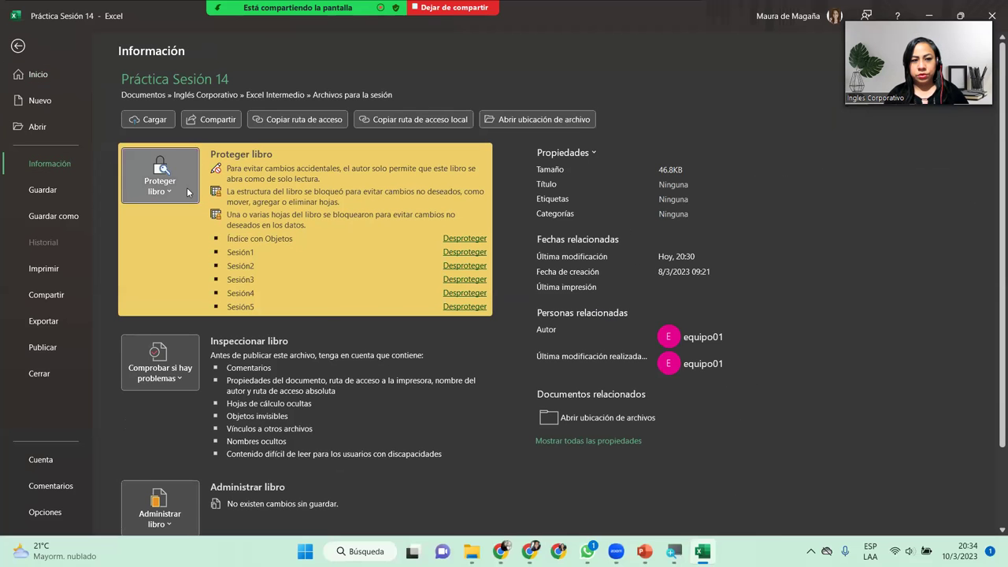
{"action": "left_click", "coordinate": [187, 187]}
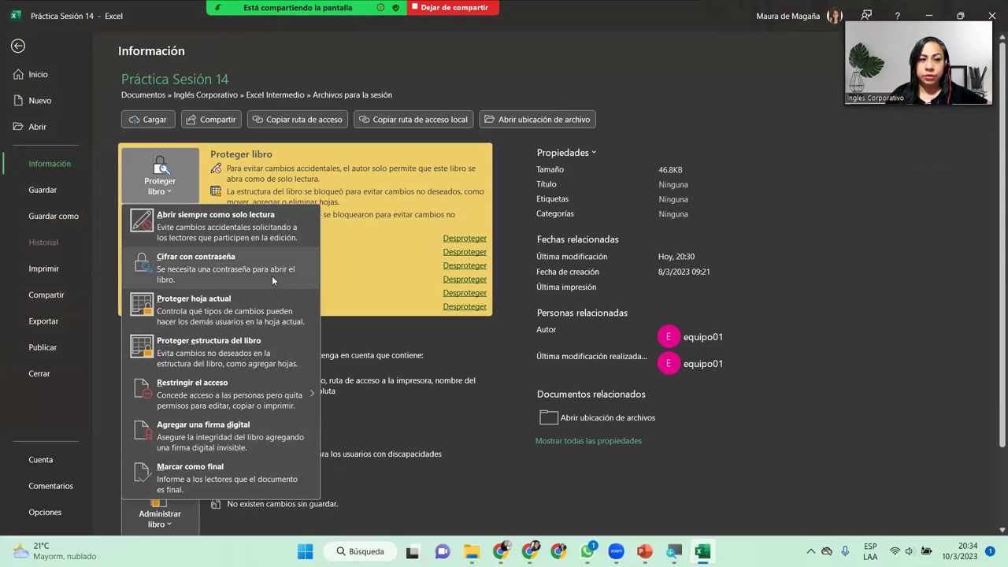
{"action": "left_click", "coordinate": [433, 91]}
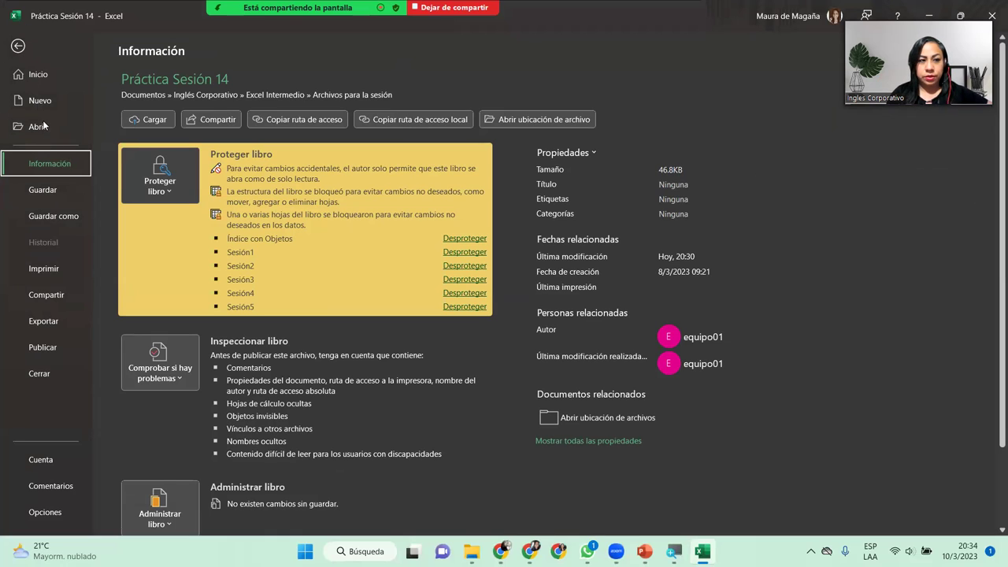
{"action": "left_click", "coordinate": [62, 223]}
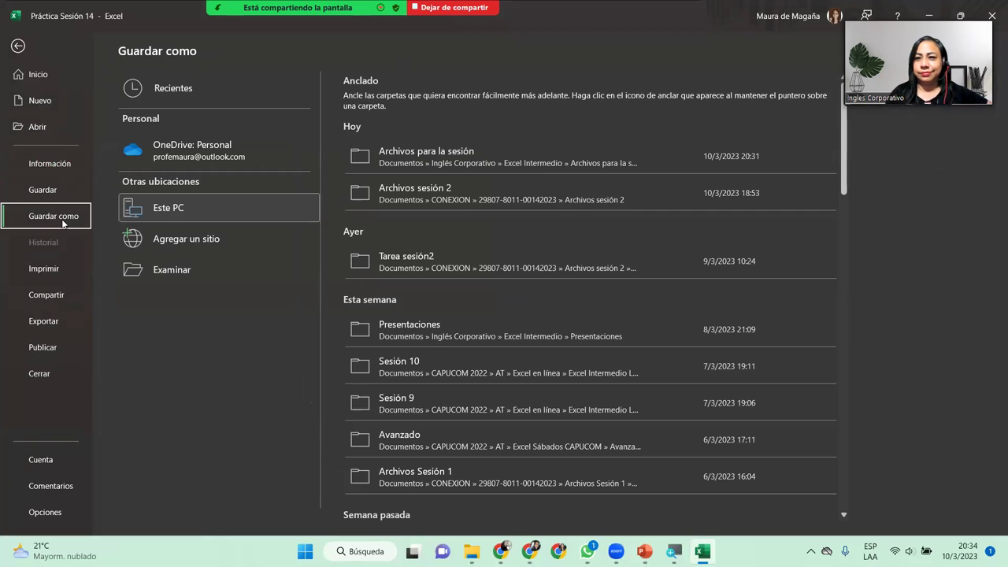
Browse to the full Save As dialog and open Herramientas > Opciones generales for Práctica Sesión 14
{"action": "left_click", "coordinate": [220, 268]}
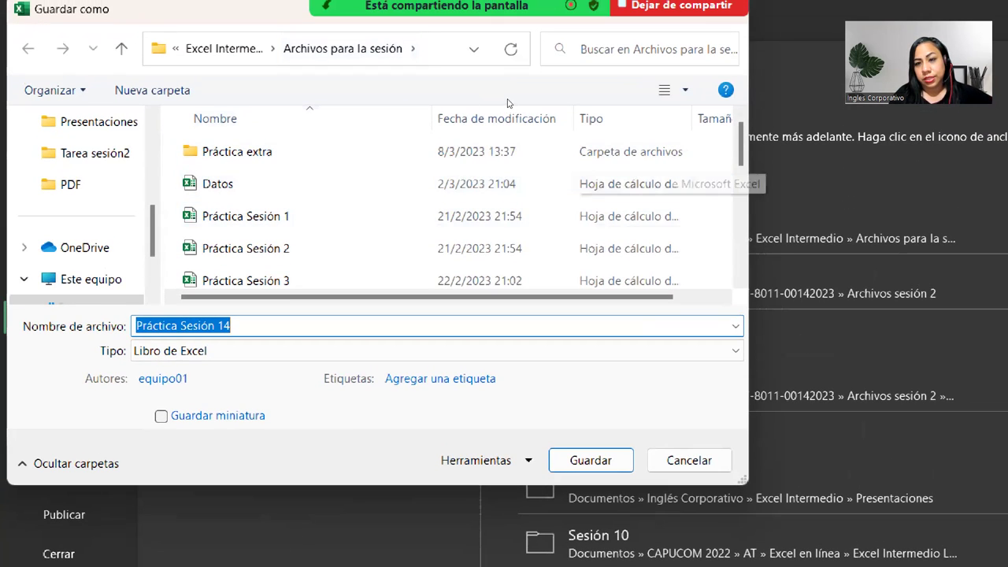
{"action": "scroll", "coordinate": [496, 189], "scroll_direction": "down", "scroll_amount": 4}
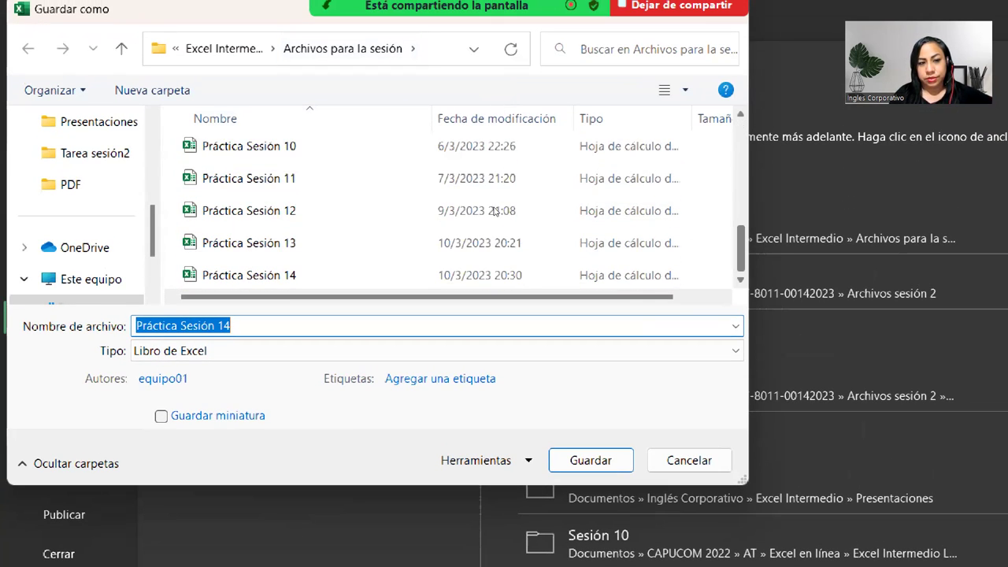
{"action": "scroll", "coordinate": [494, 211], "scroll_direction": "up", "scroll_amount": 4}
{"action": "scroll", "coordinate": [494, 211], "scroll_direction": "up", "scroll_amount": 1}
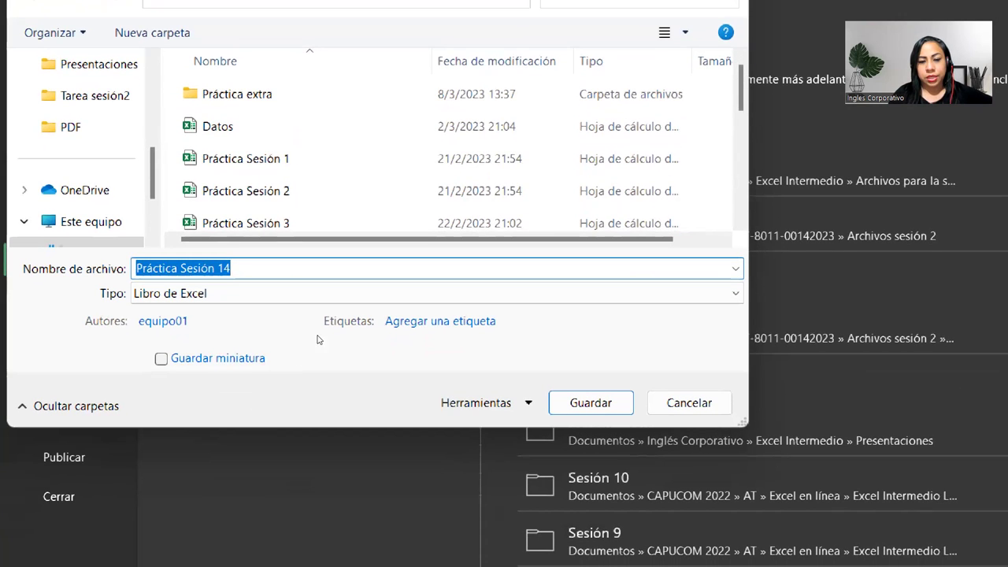
{"action": "key", "text": "alt+h"}
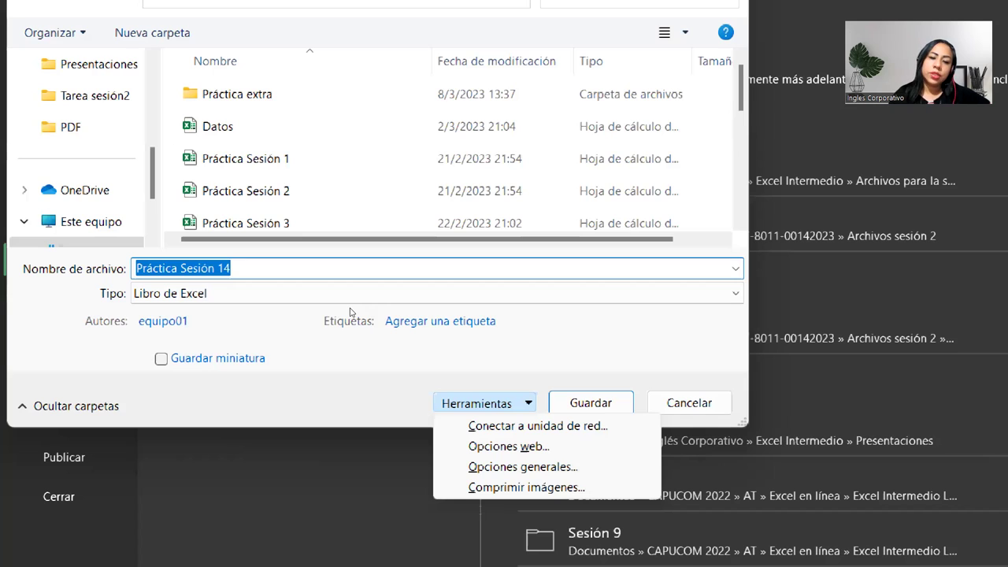
{"action": "key", "text": "Down"}
{"action": "key", "text": "Down"}
{"action": "key", "text": "Down"}
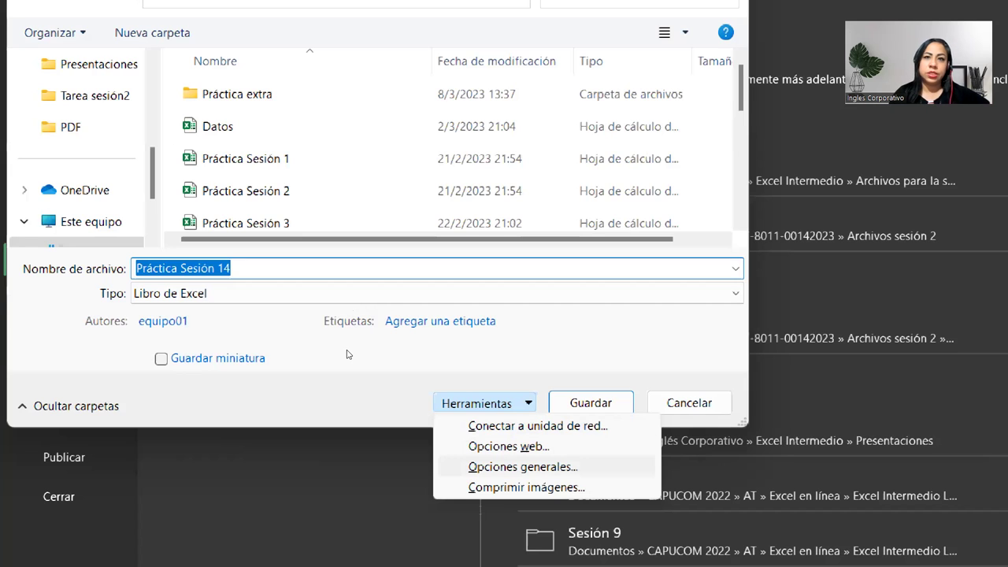
{"action": "key", "text": "Return"}
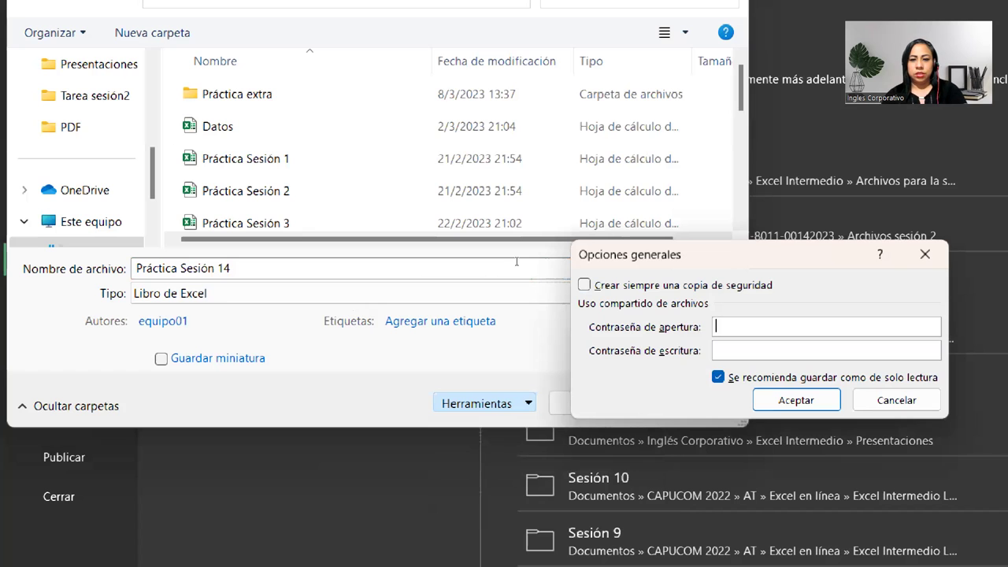
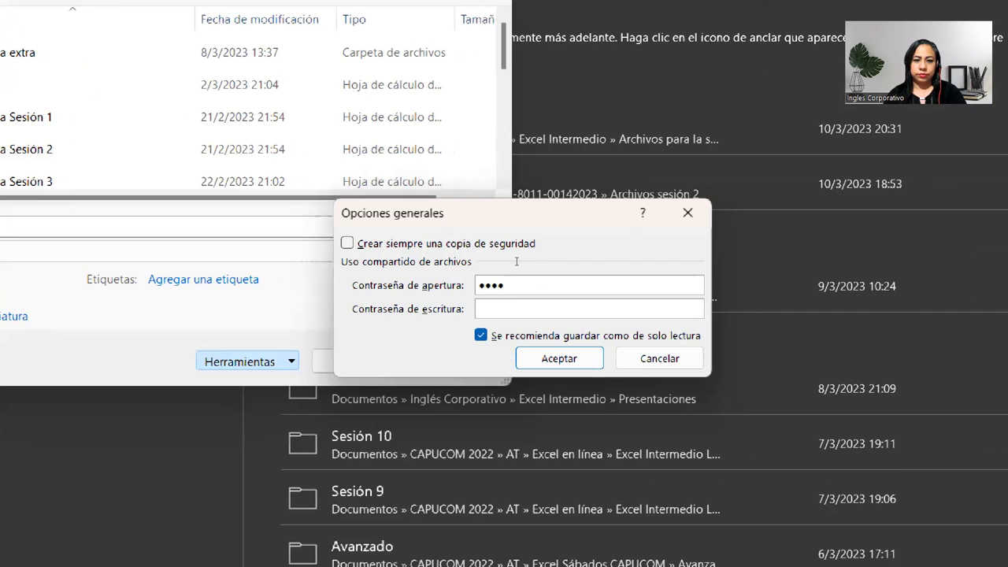
Set and confirm both the open and modify passwords, then save the workbook
{"action": "key", "text": "Tab"}
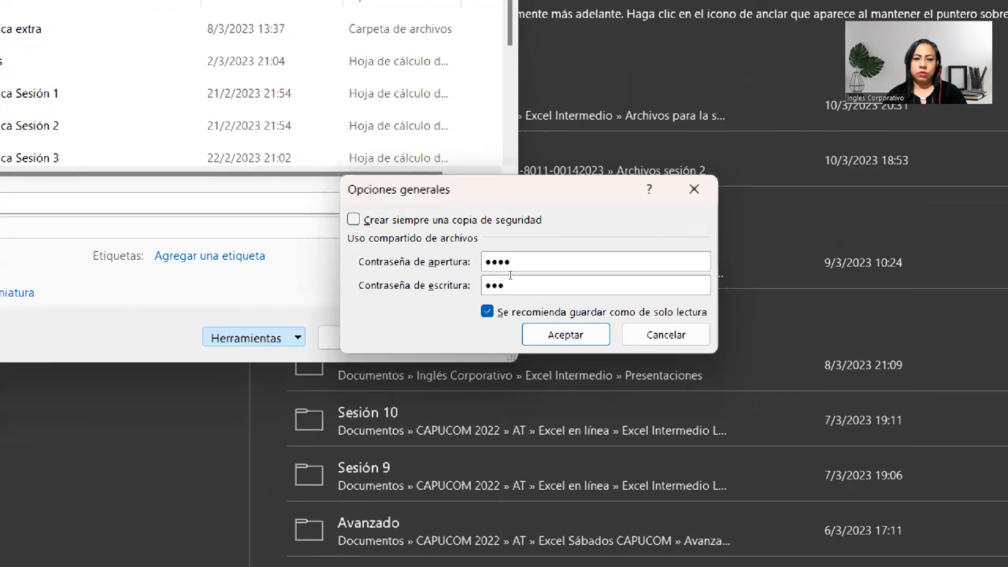
{"action": "key", "text": "BackSpace"}
{"action": "key", "text": "BackSpace"}
{"action": "key", "text": "BackSpace"}
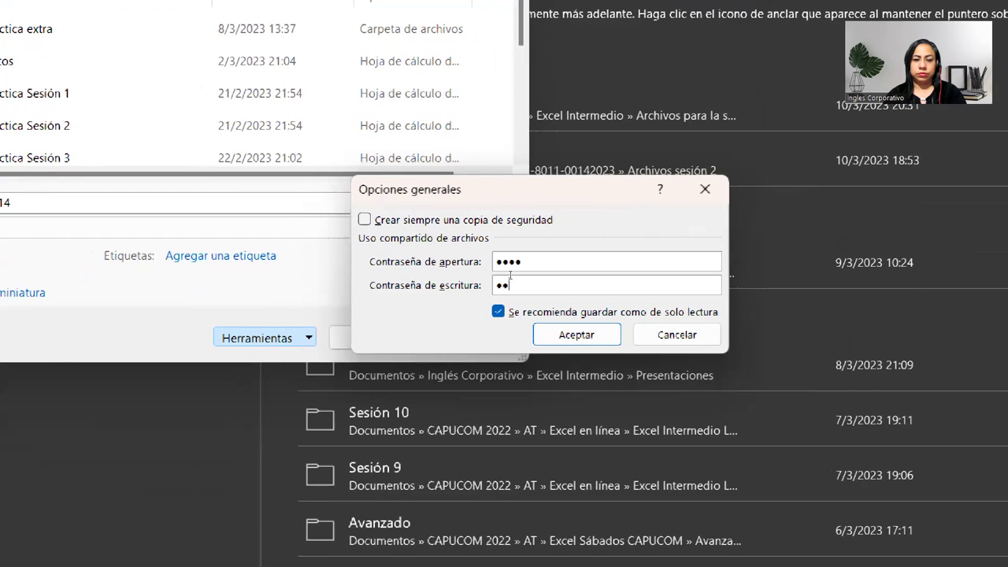
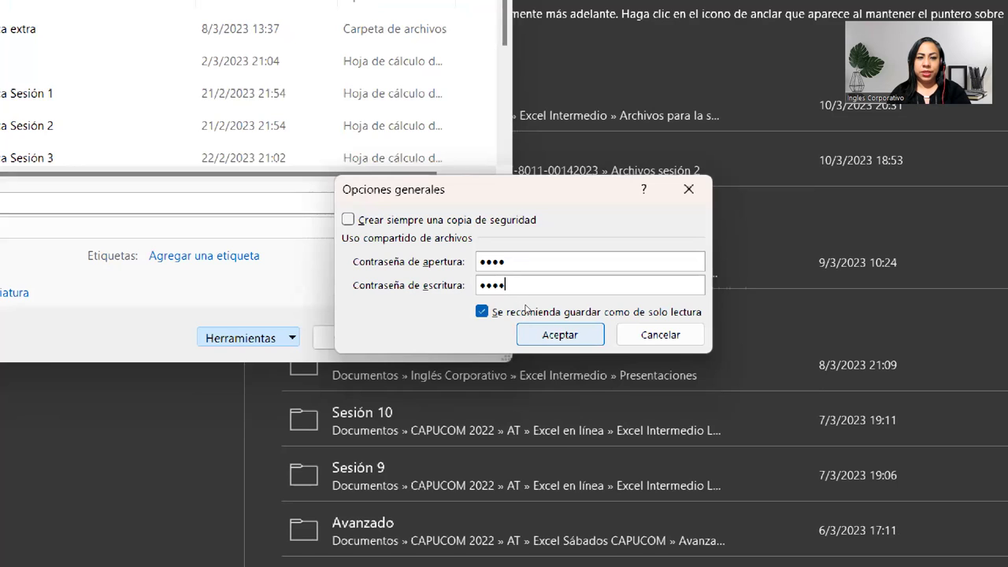
{"action": "key", "text": "Return"}
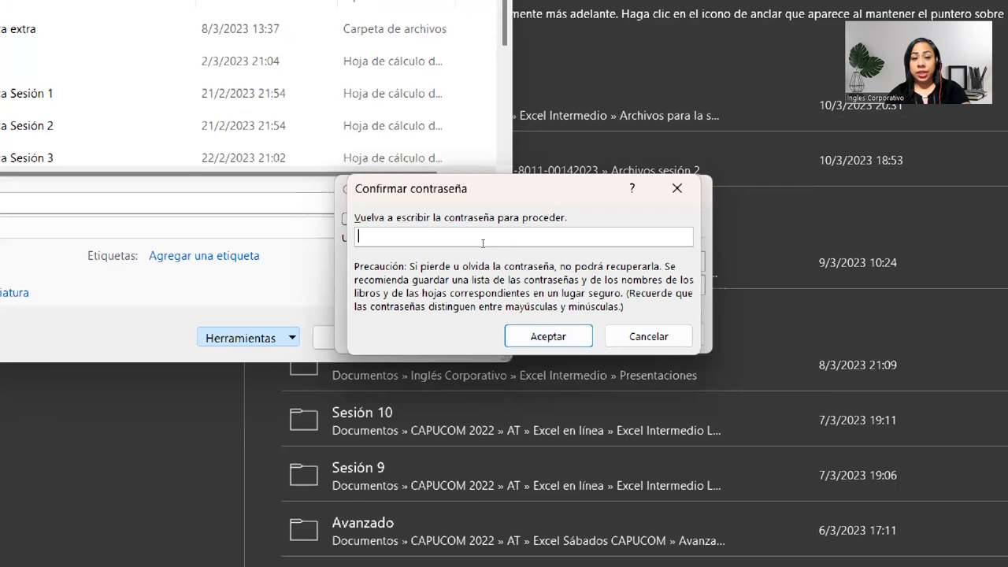
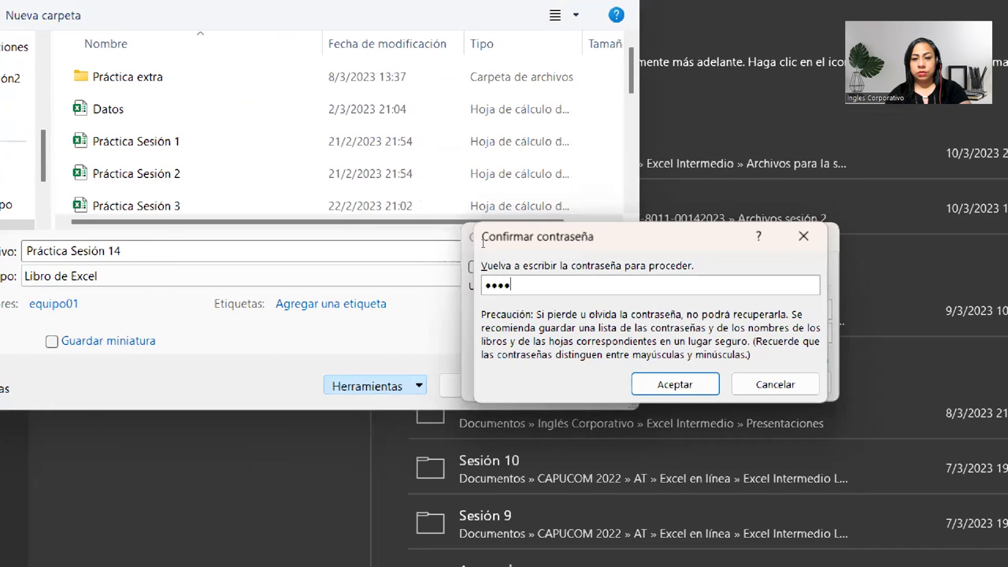
{"action": "key", "text": "Return"}
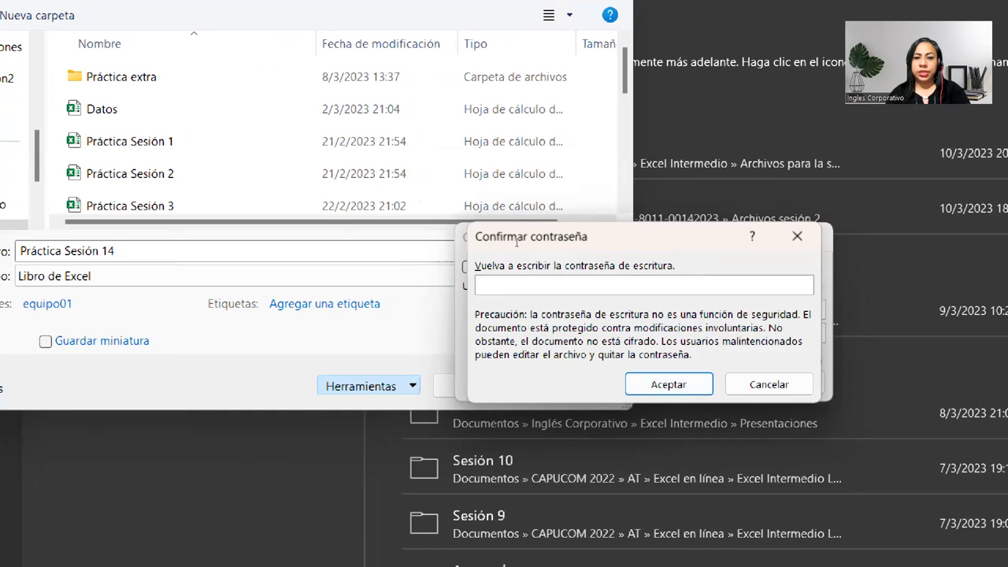
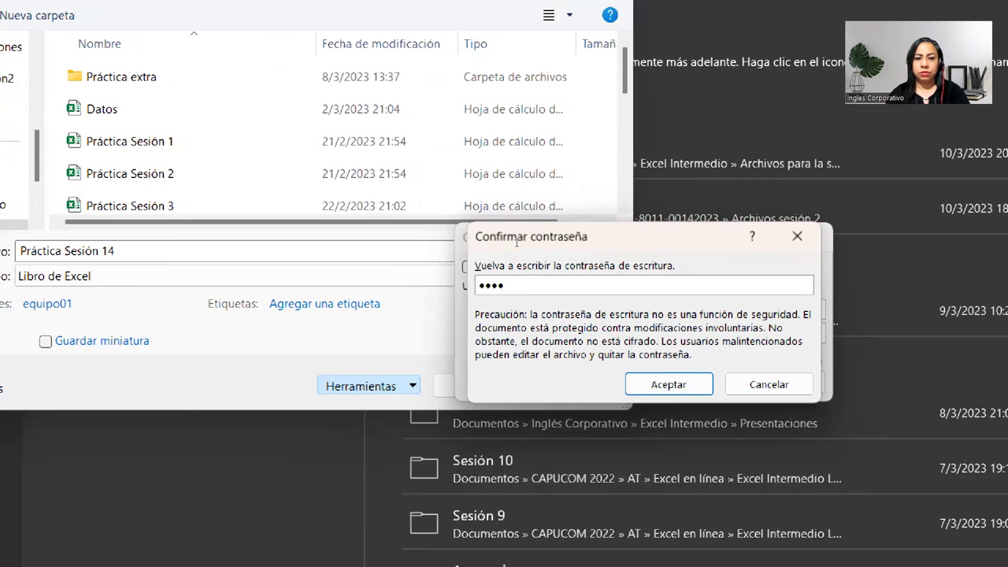
{"action": "key", "text": "Return"}
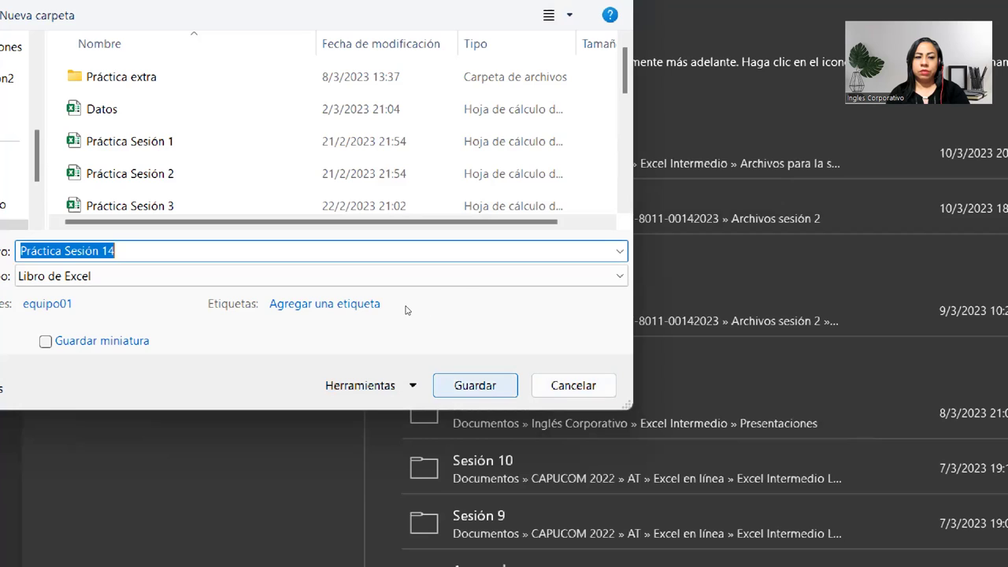
{"action": "key", "text": "Return"}
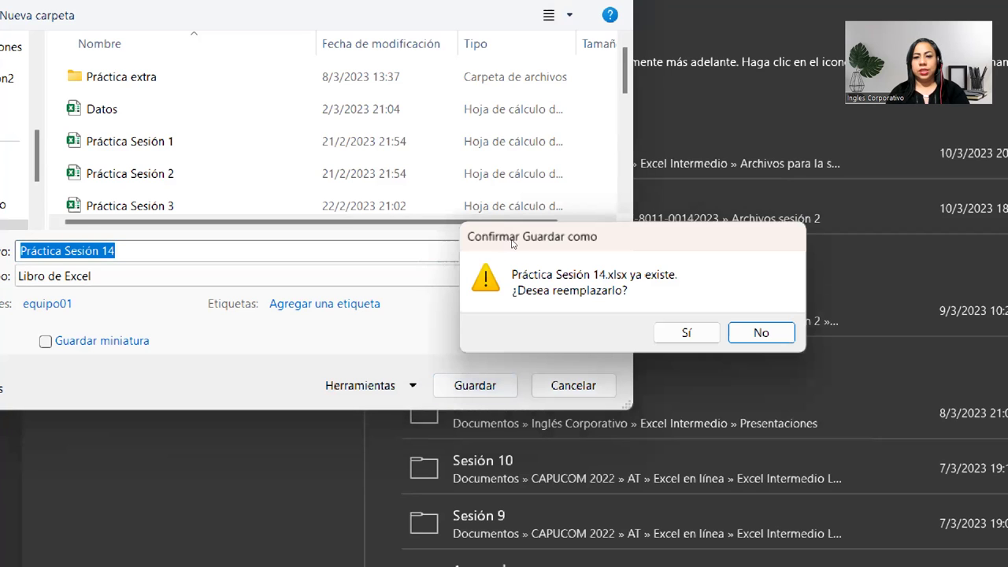
Decline overwriting and save the workbook as 'Práctica Sesión 14C' instead
{"action": "key", "text": "Left"}
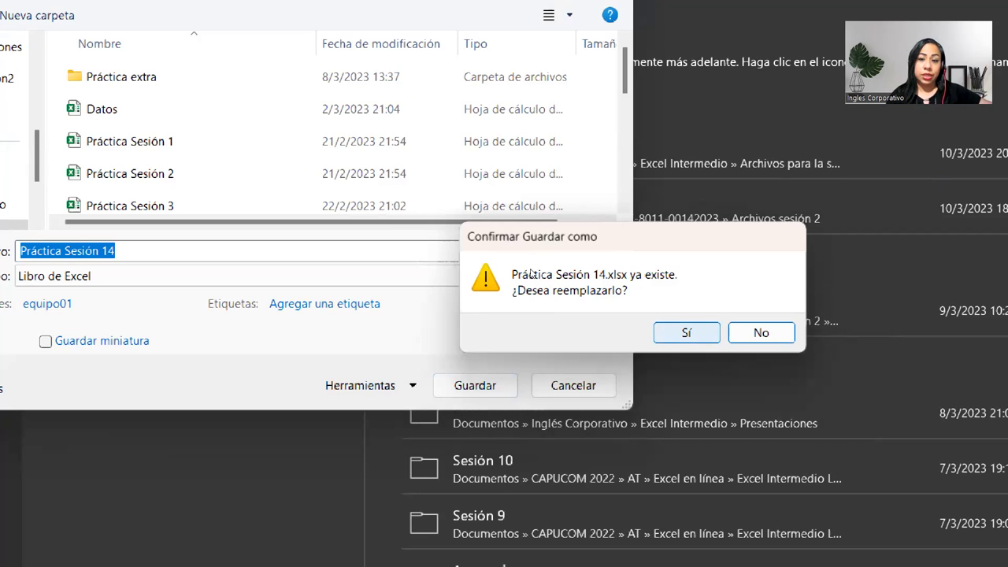
{"action": "key", "text": "Tab"}
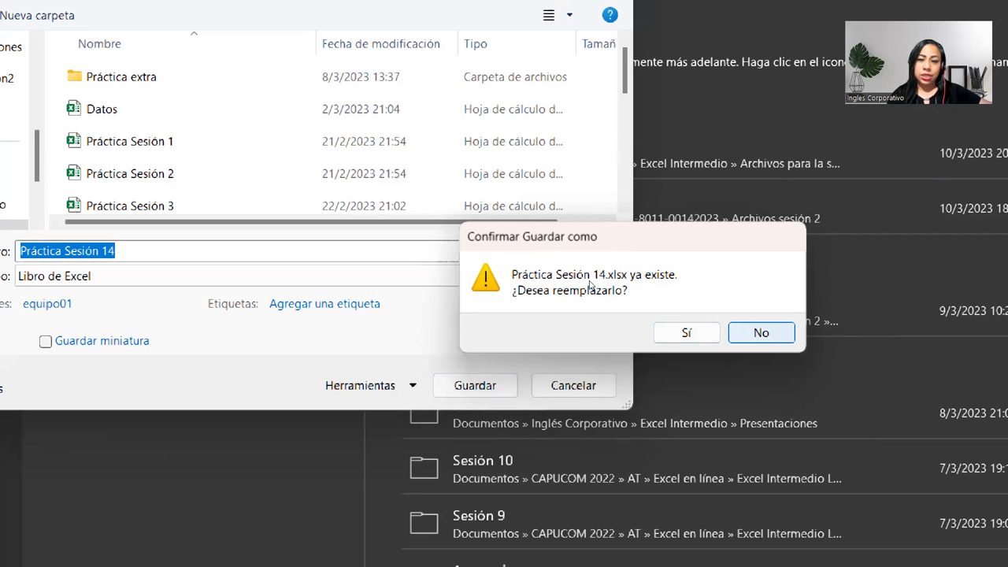
{"action": "key", "text": "Return"}
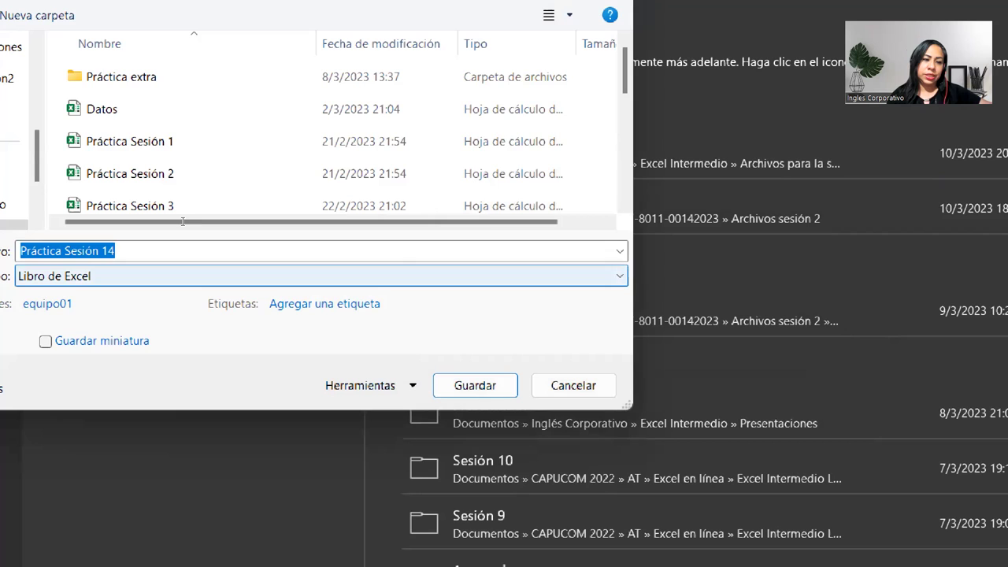
{"action": "key", "text": "End"}
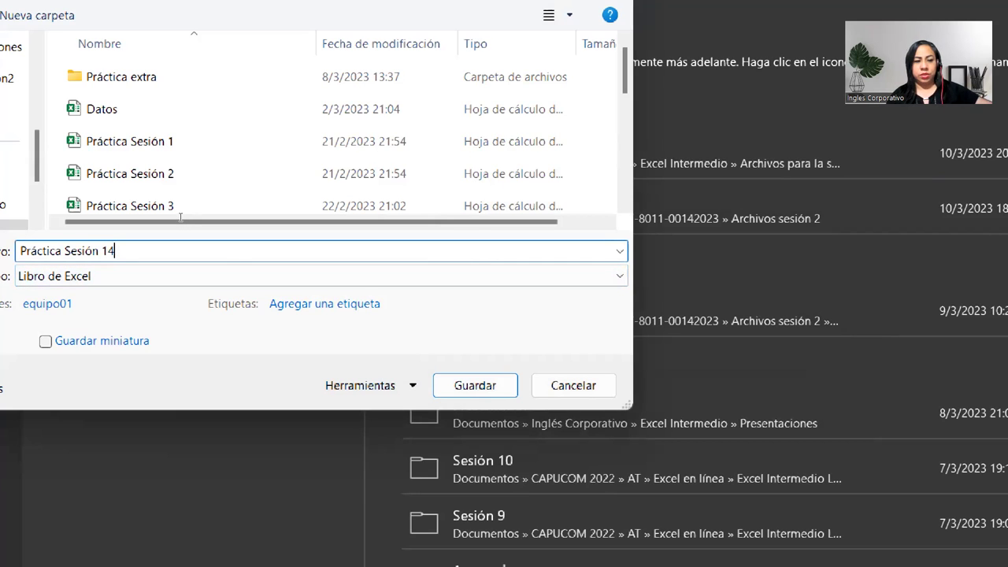
{"action": "type", "text": "C"}
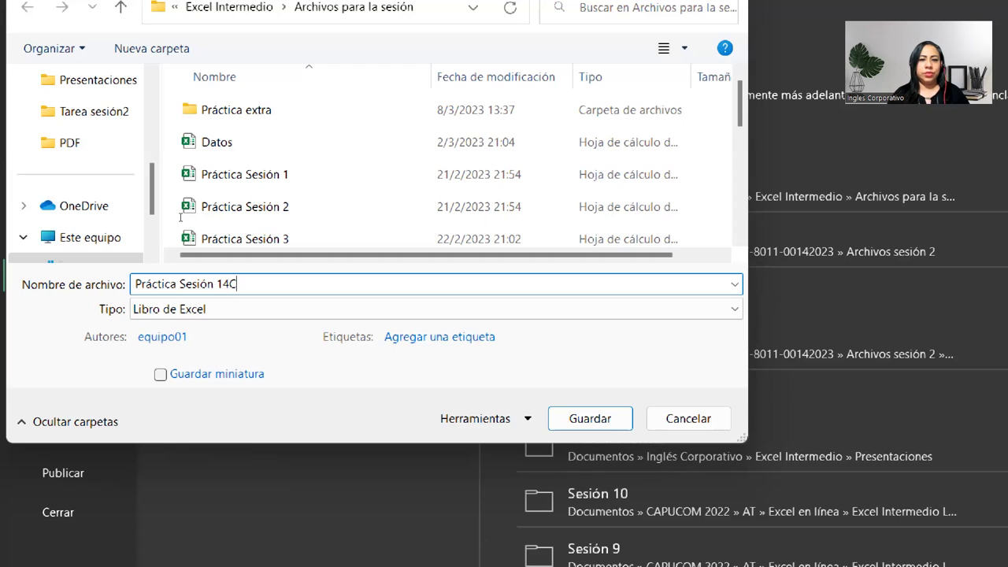
{"action": "key", "text": "Return"}
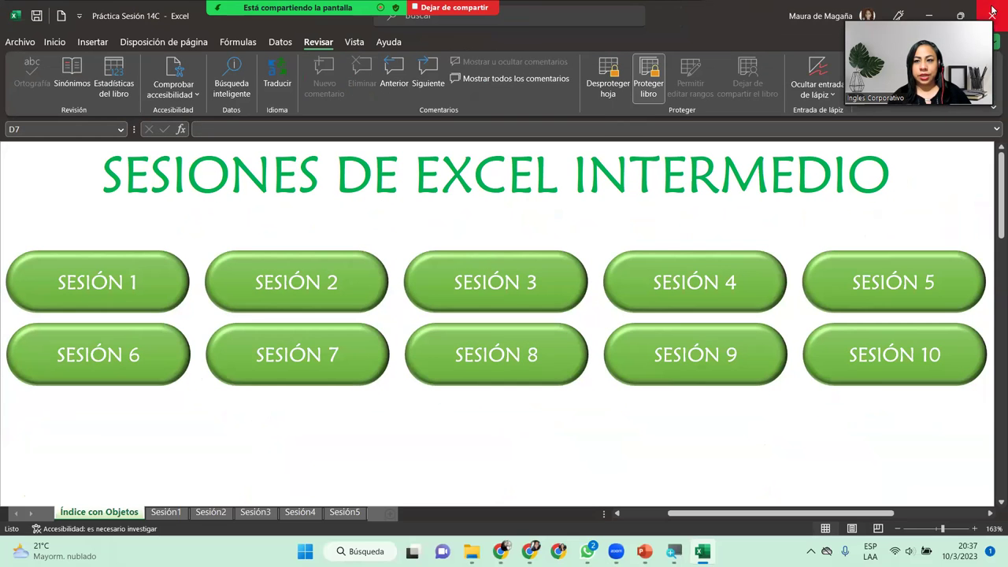
Close the workbook and reopen Práctica Sesión 14C from File Explorer to test its password
{"action": "left_click", "coordinate": [992, 15]}
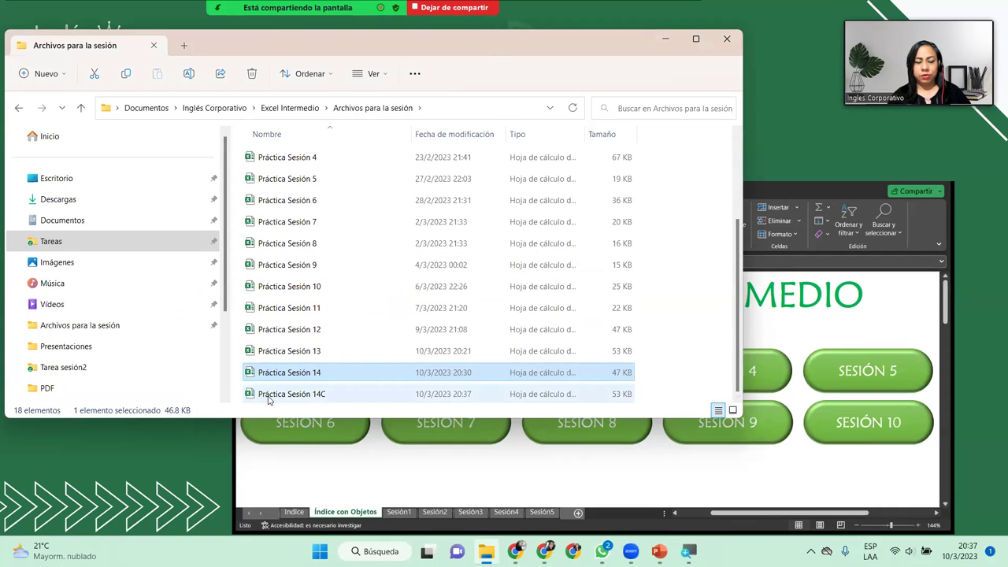
{"action": "left_click", "coordinate": [268, 396]}
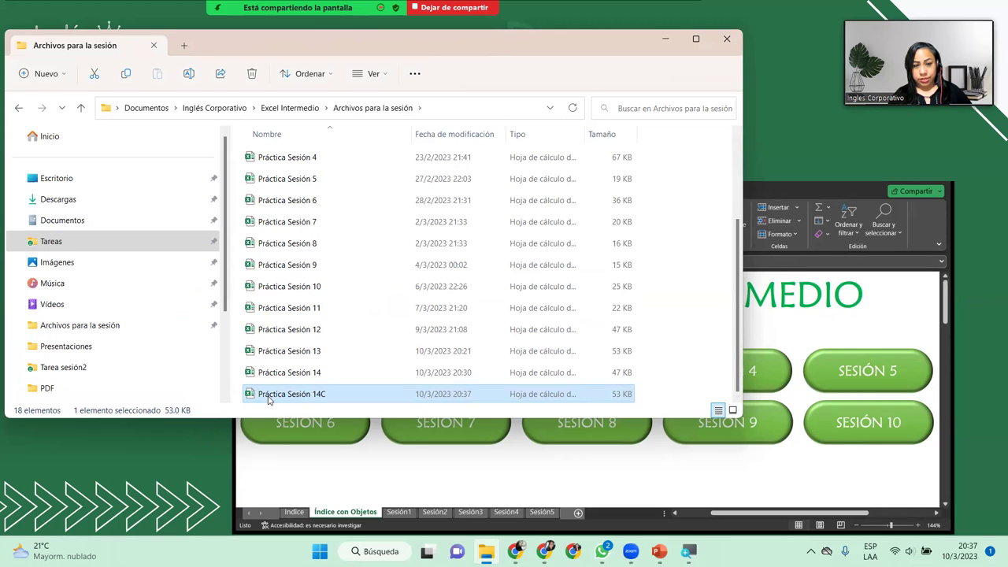
{"action": "double_click", "coordinate": [268, 396]}
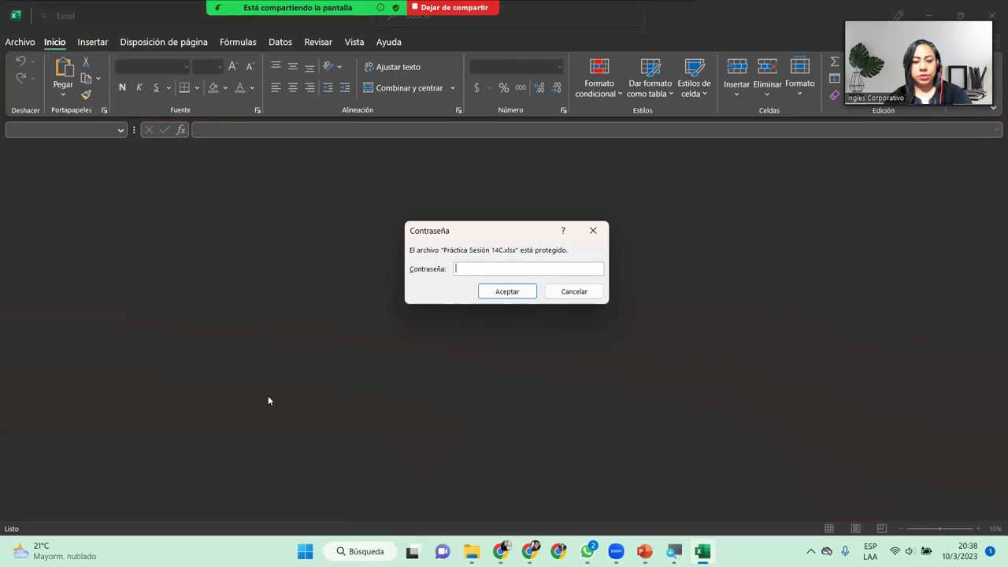
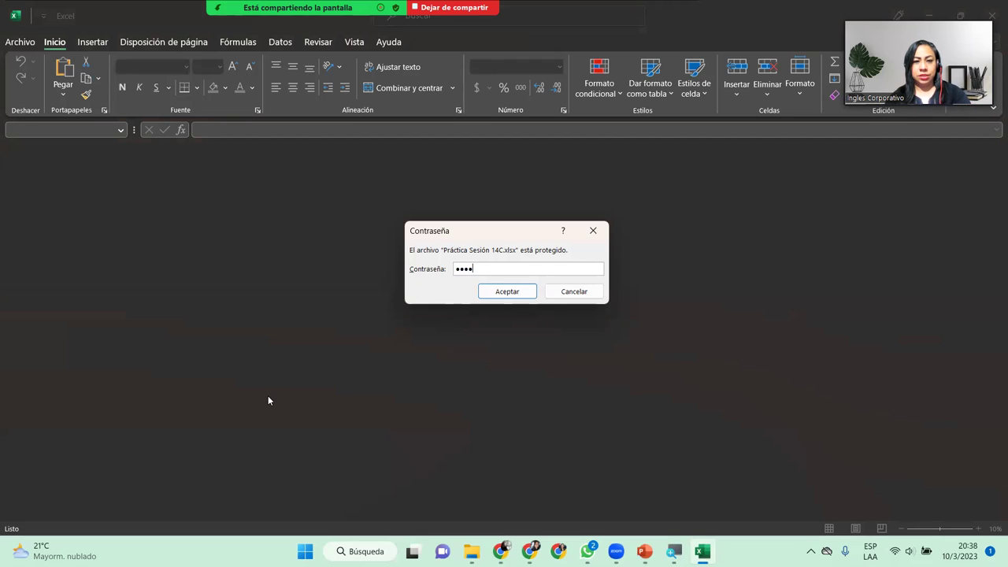
Enter the open password for Práctica Sesión 14C, reopening the file after a wrong first attempt
{"action": "key", "text": "Return"}
{"action": "key", "text": "Return"}
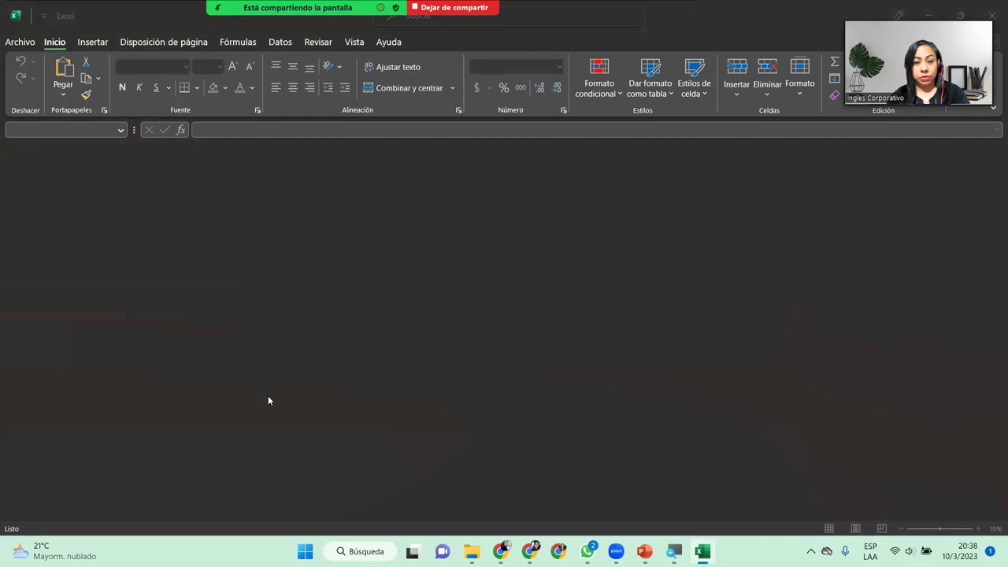
{"action": "left_click", "coordinate": [1000, 9]}
{"action": "double_click", "coordinate": [282, 397]}
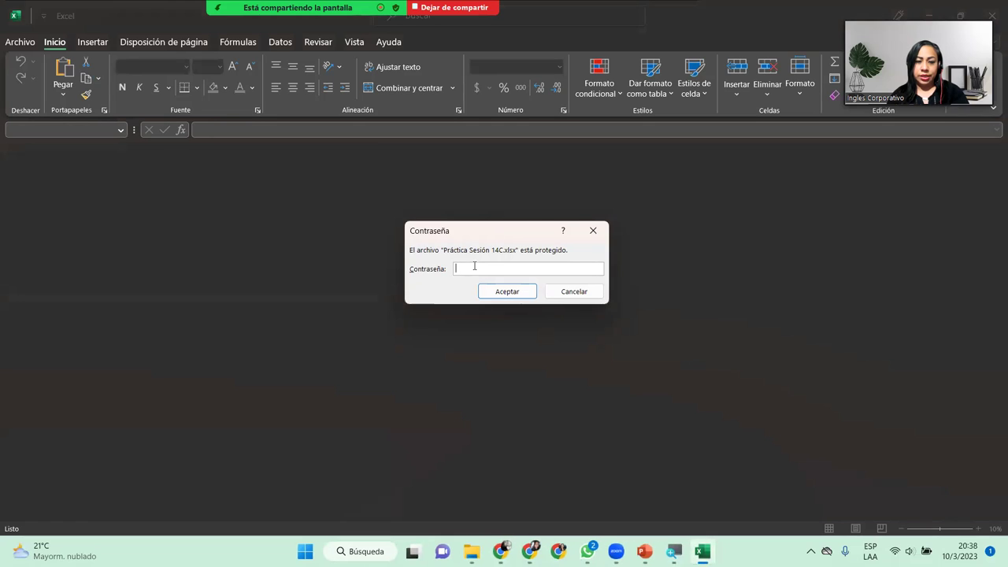
{"action": "key", "text": "Return"}
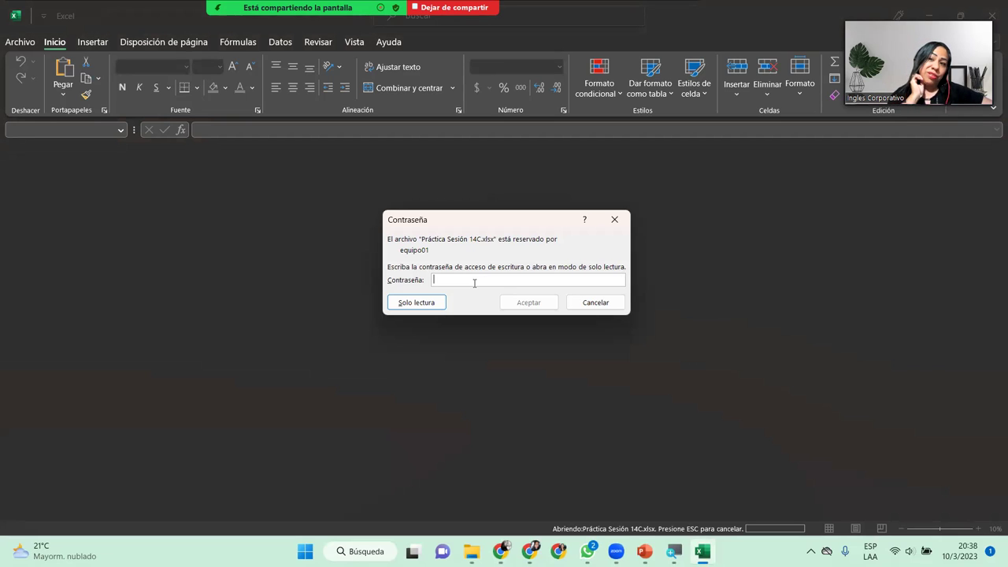
Open Práctica Sesión 14C read-only and look through the Sesión1 and Sesión2 sheets
{"action": "left_click", "coordinate": [435, 306]}
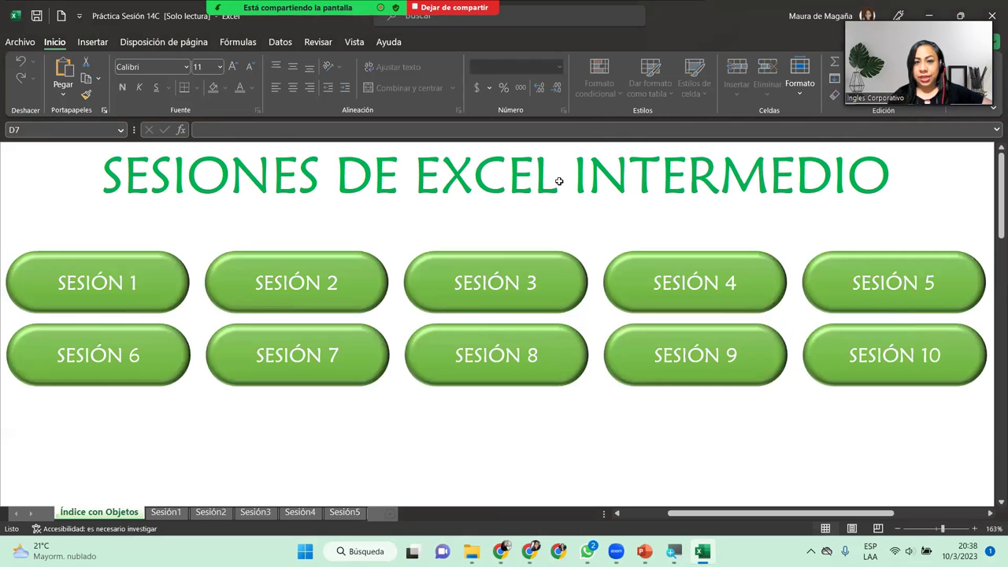
{"action": "left_click", "coordinate": [166, 512]}
{"action": "left_click", "coordinate": [210, 512]}
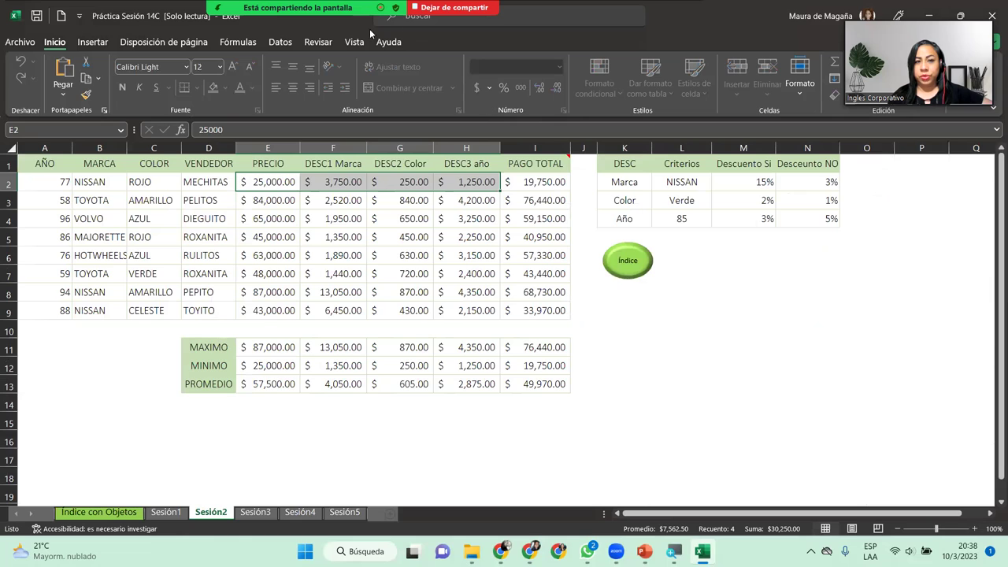
Try unprotecting the workbook structure, cancel the password prompt, return to Índice con Objetos and close
{"action": "left_click", "coordinate": [319, 42]}
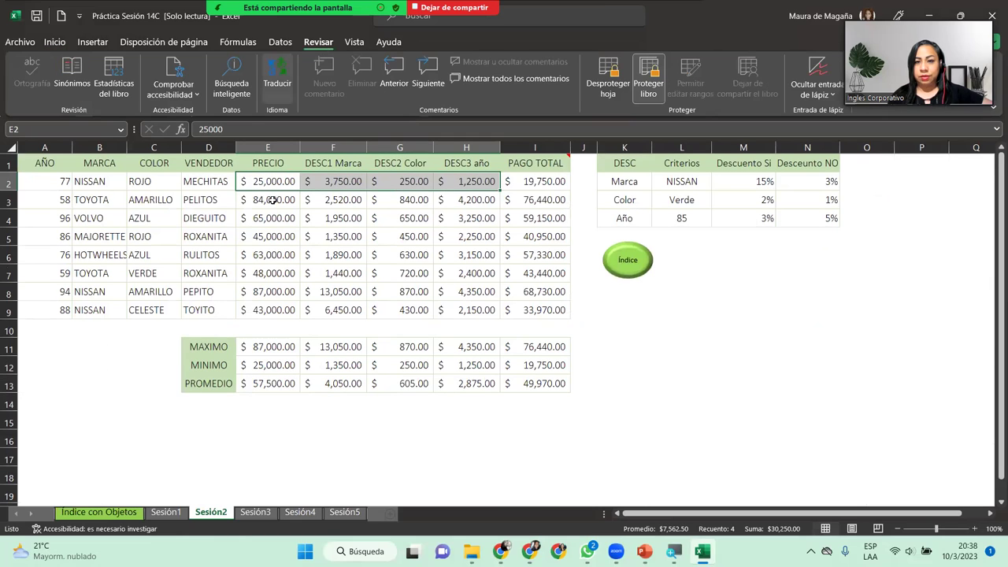
{"action": "left_click", "coordinate": [651, 78]}
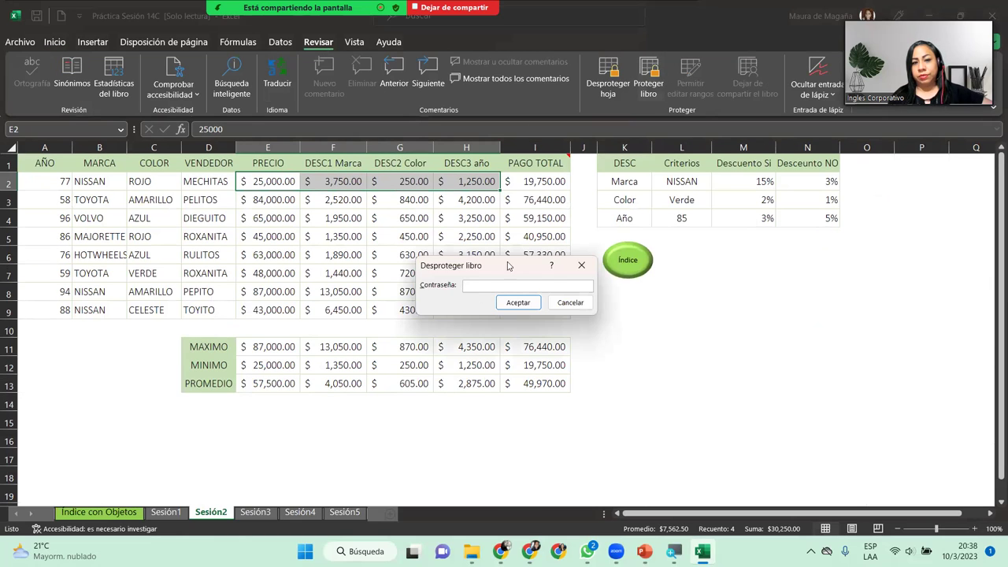
{"action": "left_click", "coordinate": [581, 266]}
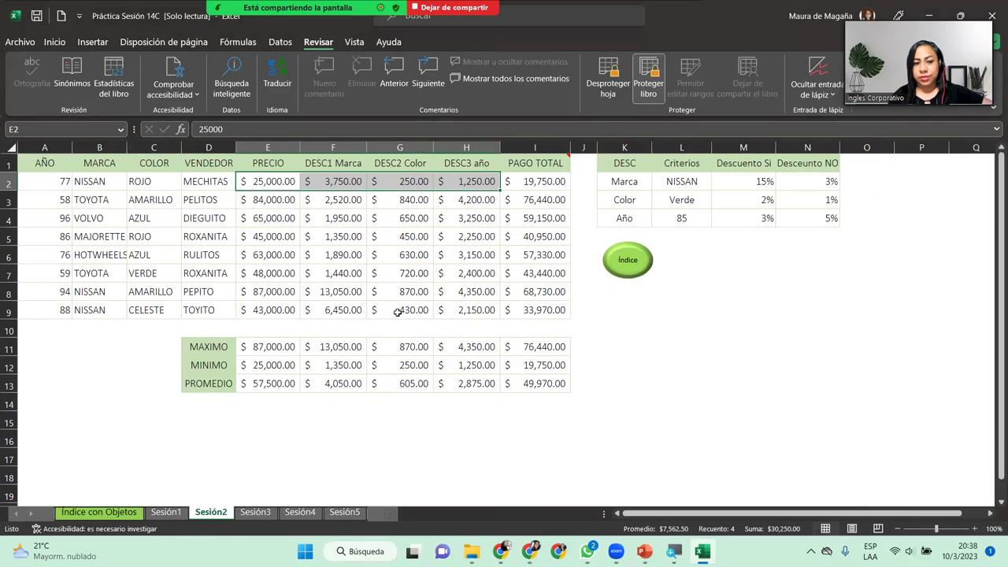
{"action": "left_click", "coordinate": [166, 512]}
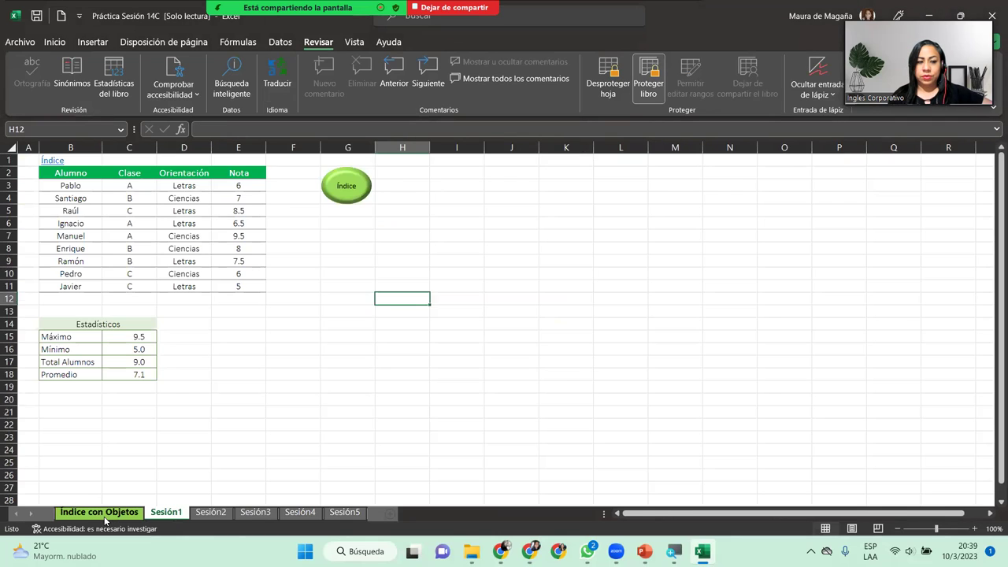
{"action": "left_click", "coordinate": [107, 513]}
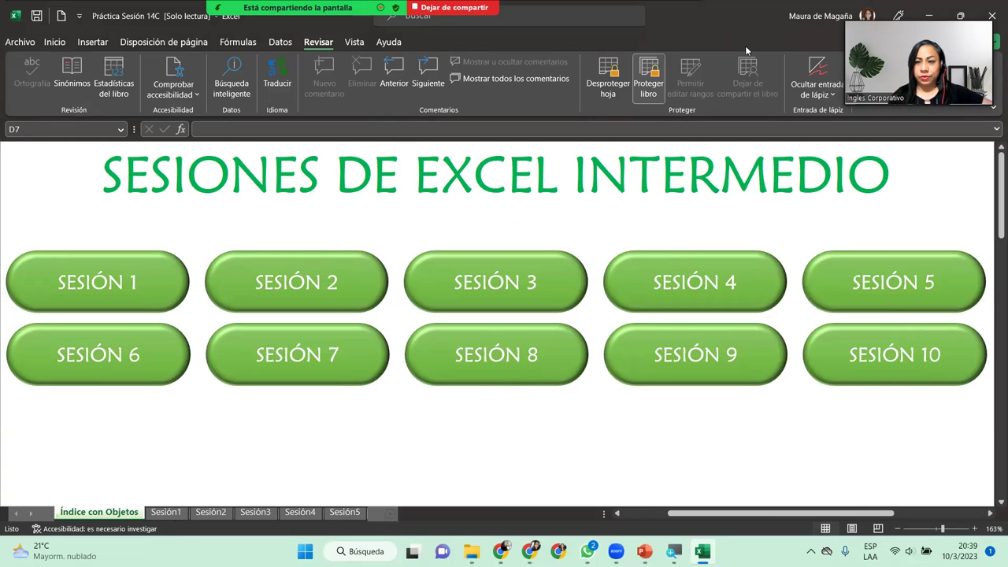
{"action": "left_click", "coordinate": [992, 14]}
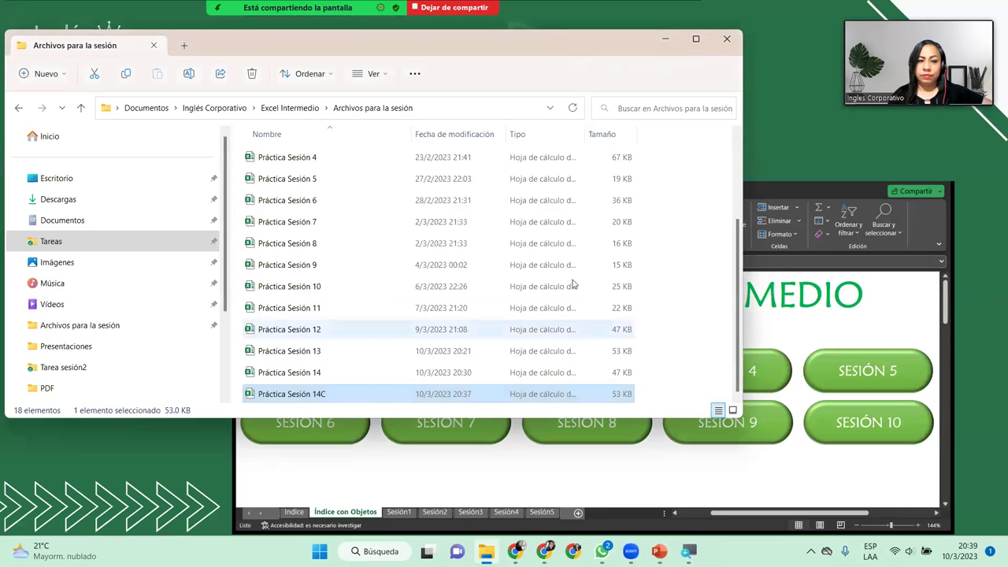
Reopen Práctica Sesión 14C with its open and write passwords, declining read-only mode
{"action": "double_click", "coordinate": [328, 398]}
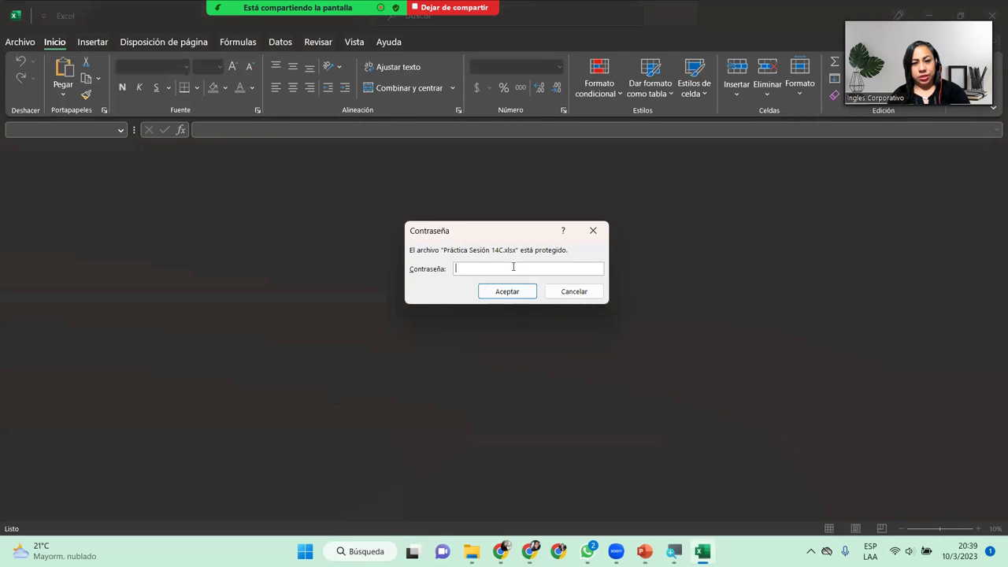
{"action": "type", "text": "4"}
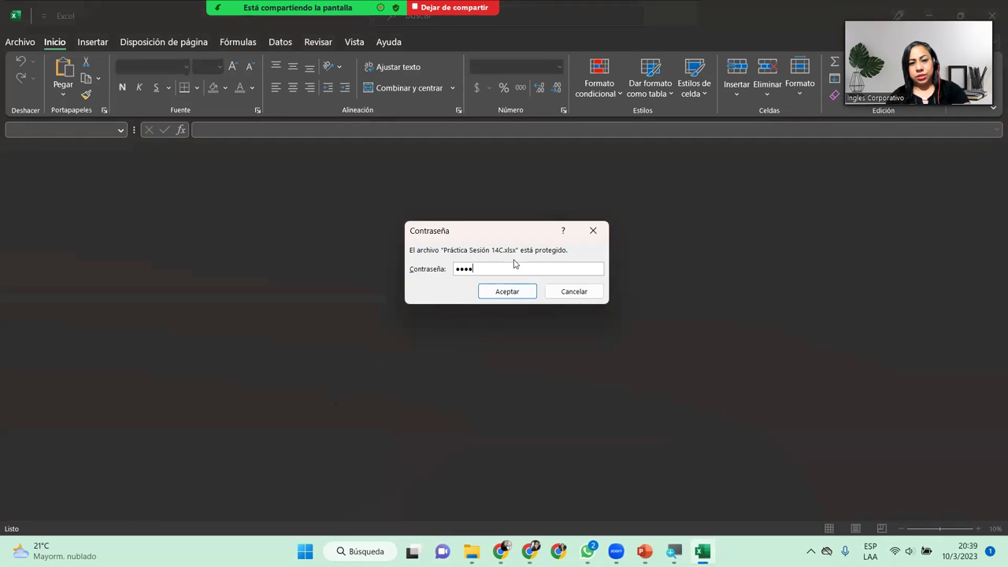
{"action": "key", "text": "Return"}
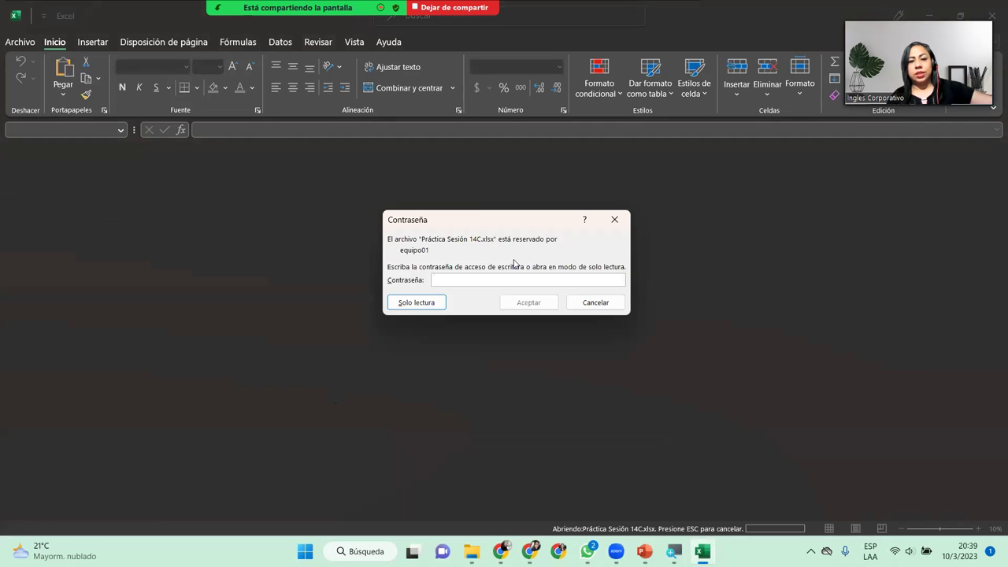
{"action": "key", "text": "Return"}
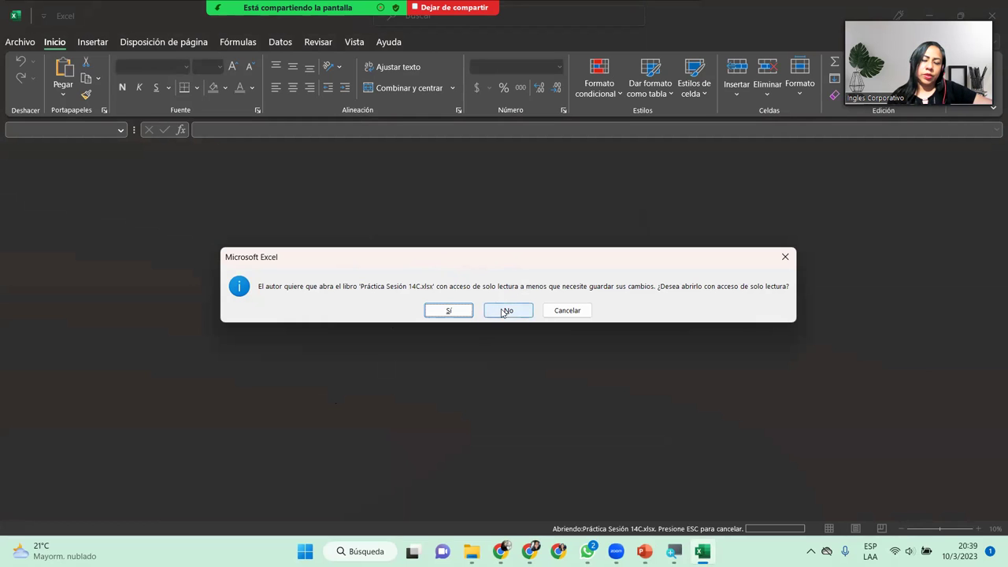
{"action": "left_click", "coordinate": [504, 312]}
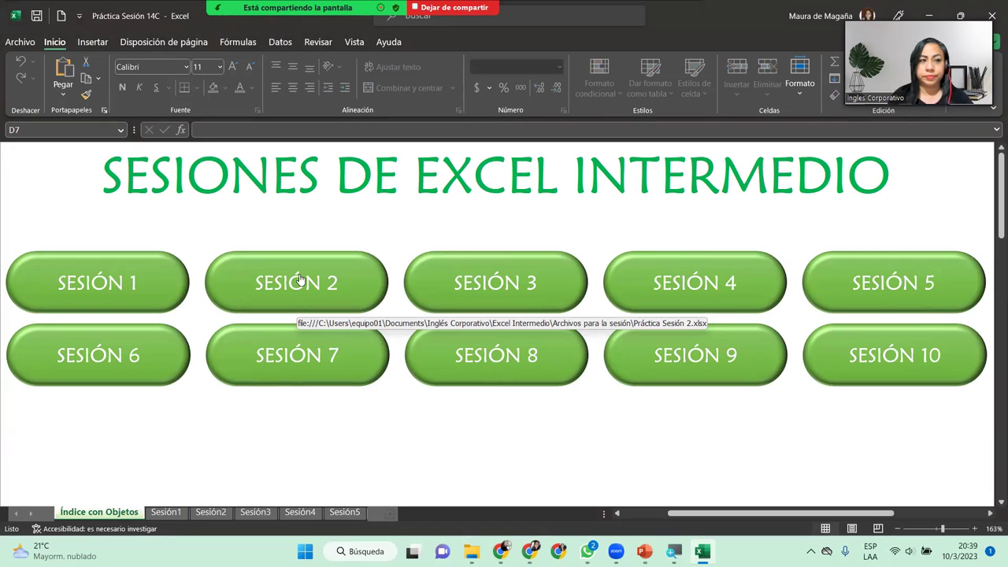
Mark Práctica Sesión 14C as final via Información > Proteger libro, confirming both messages
{"action": "left_click", "coordinate": [31, 45]}
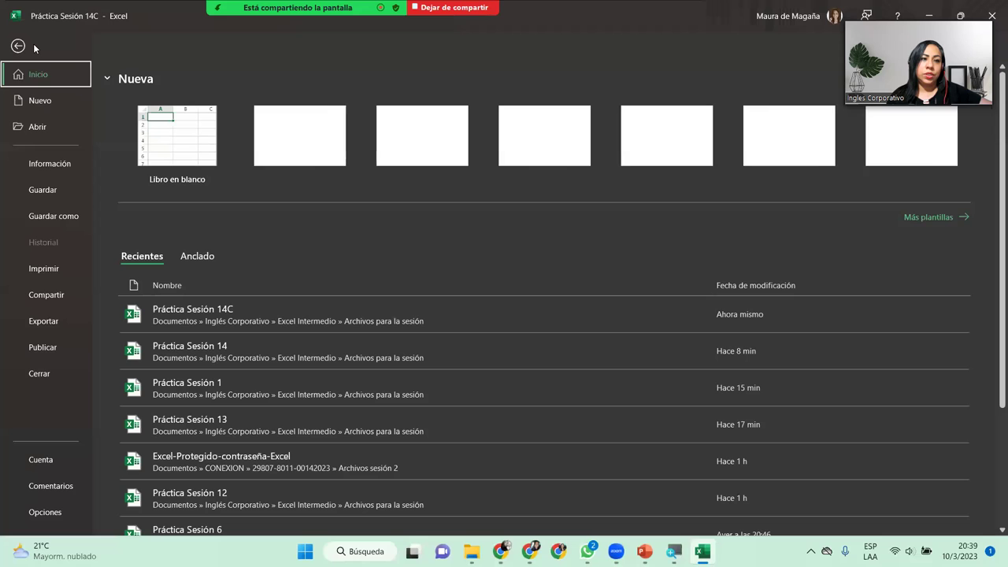
{"action": "left_click", "coordinate": [50, 166]}
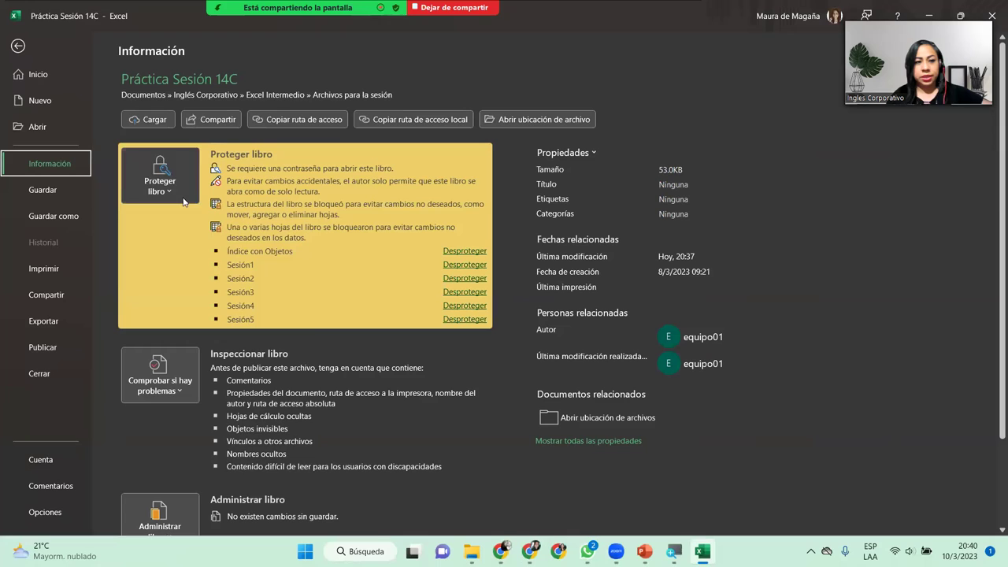
{"action": "left_click", "coordinate": [183, 201]}
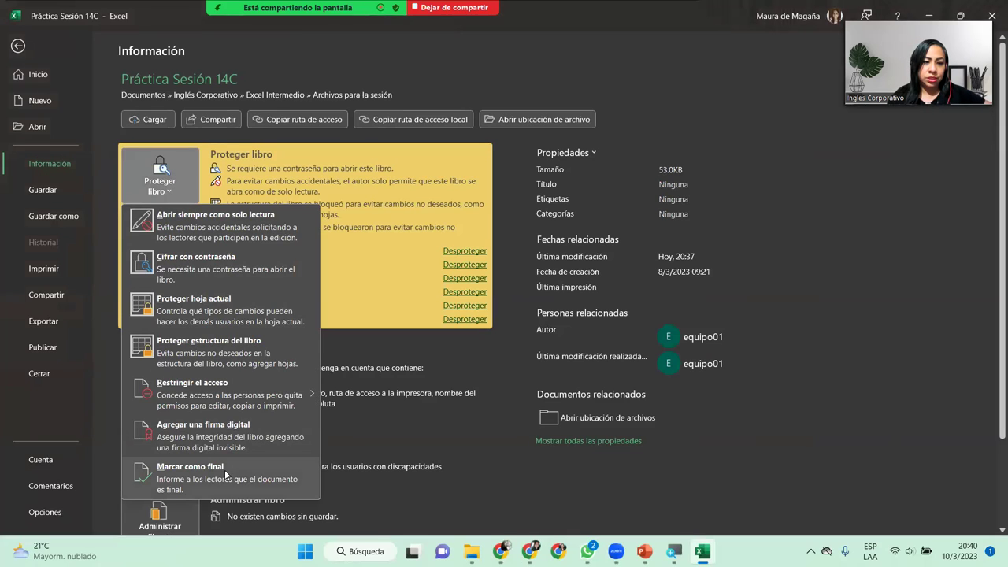
{"action": "left_click", "coordinate": [226, 473]}
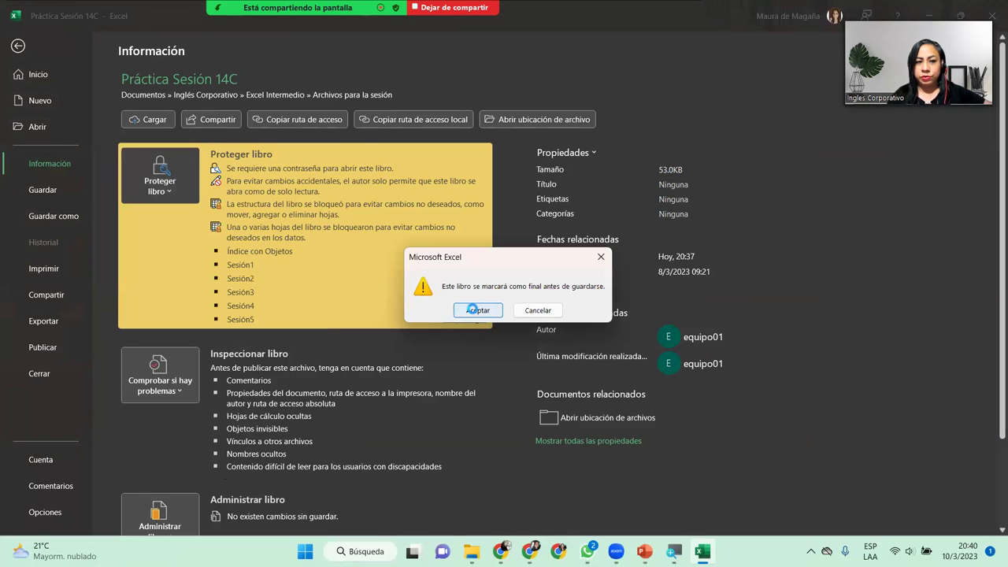
{"action": "left_click", "coordinate": [473, 309]}
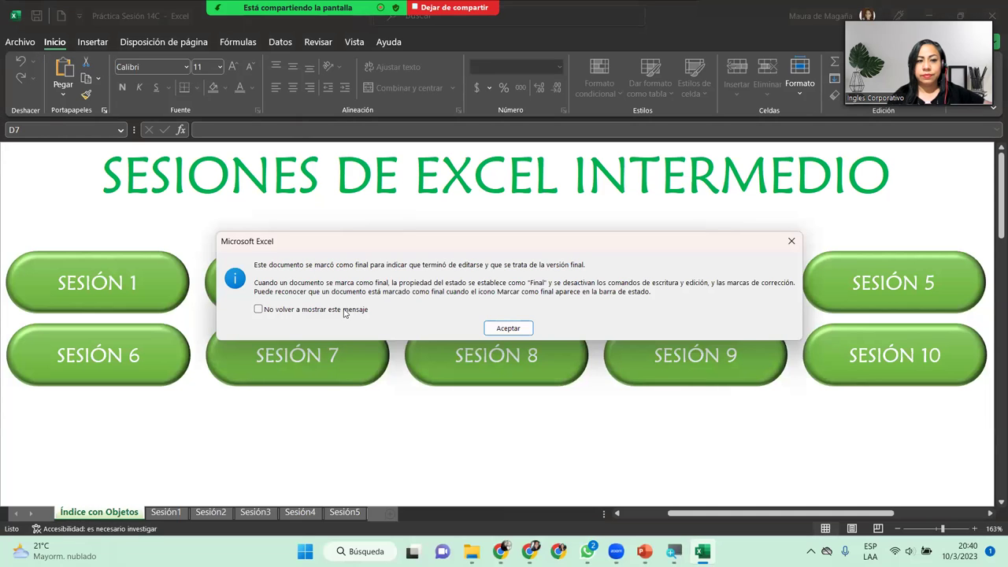
{"action": "left_click", "coordinate": [503, 328]}
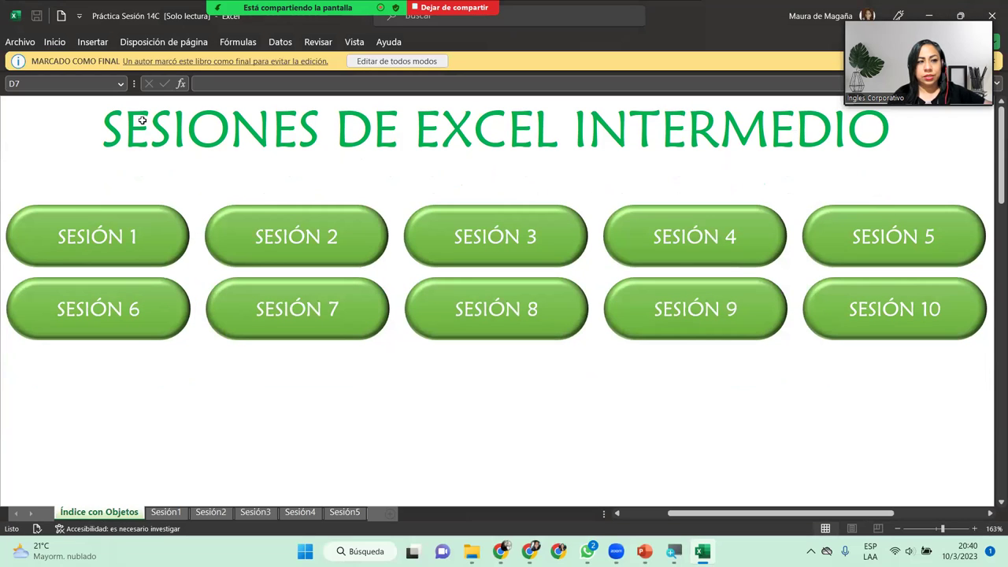
{"action": "left_click", "coordinate": [21, 42]}
Review the marked-as-final protection status on the Información page, then return to the sheet
{"action": "left_click", "coordinate": [61, 165]}
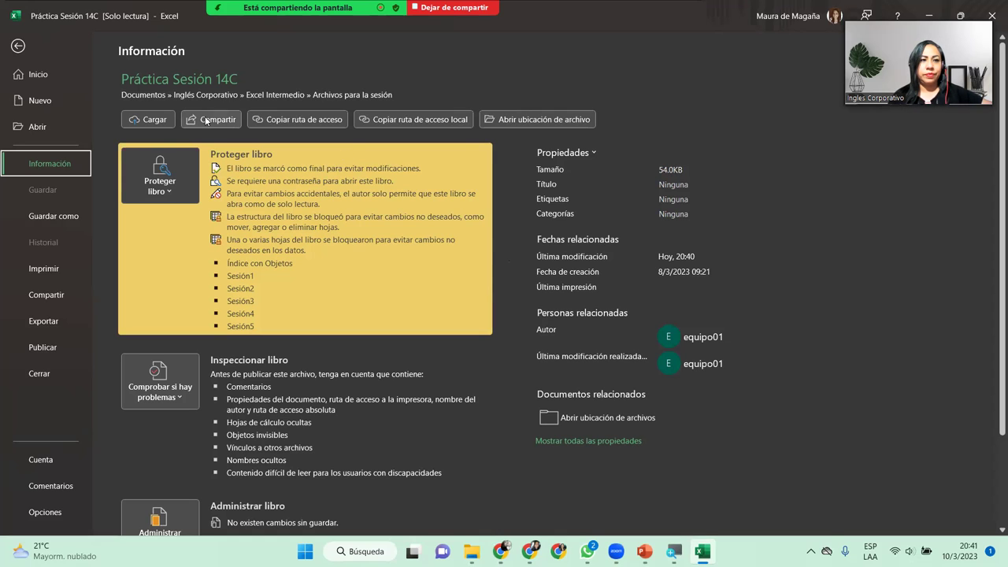
{"action": "left_click", "coordinate": [17, 49]}
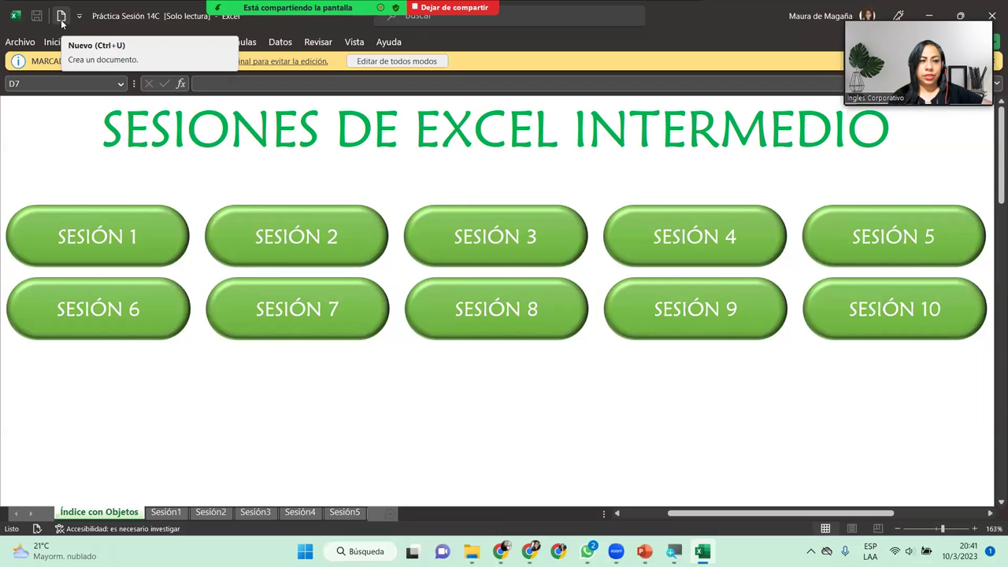
Create a new blank workbook and rename its Hoja1 sheet to MENÚ
{"action": "left_click", "coordinate": [61, 15]}
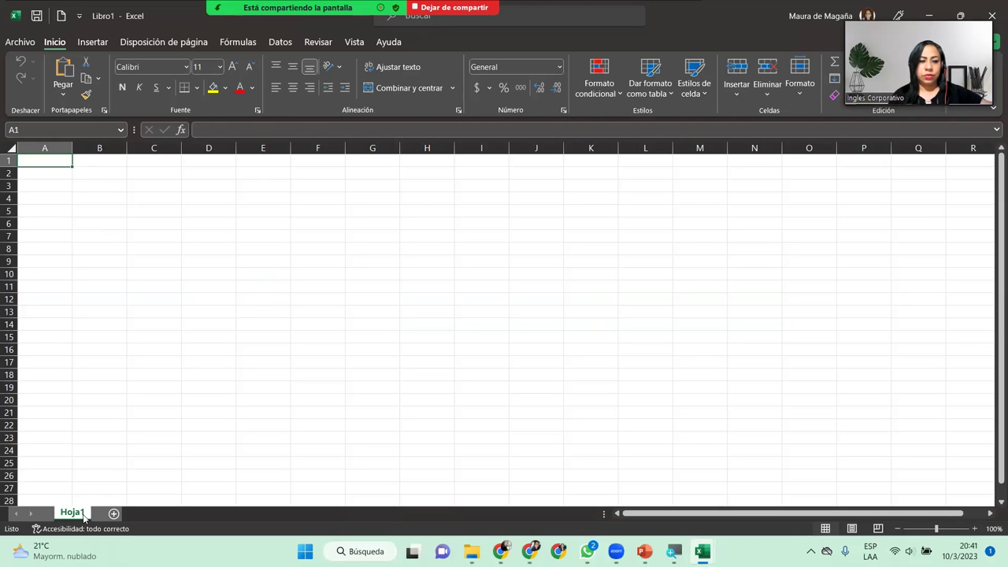
{"action": "double_click", "coordinate": [82, 513]}
{"action": "type", "text": "Men"}
{"action": "key", "text": "BackSpace"}
{"action": "key", "text": "BackSpace"}
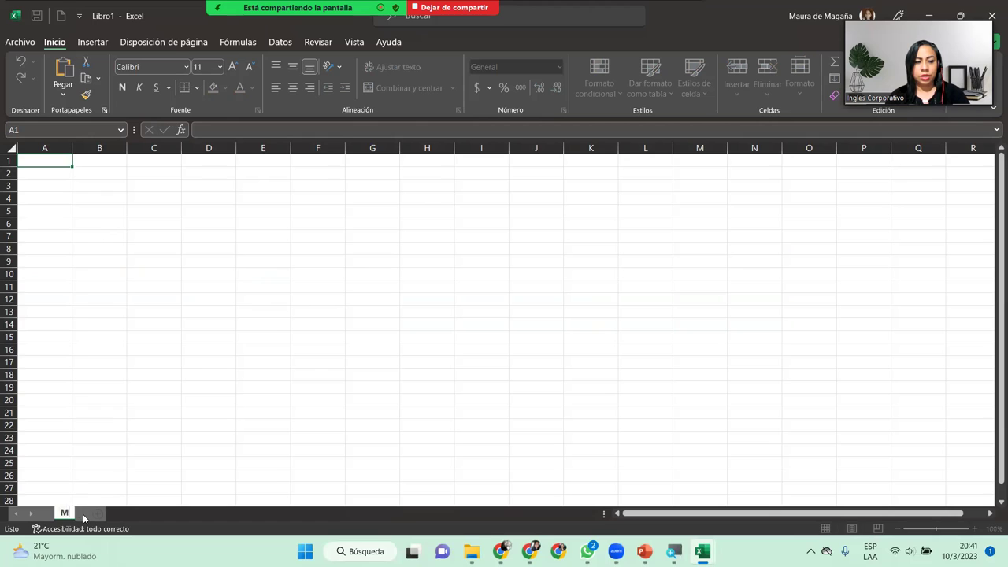
{"action": "type", "text": "ENÚ"}
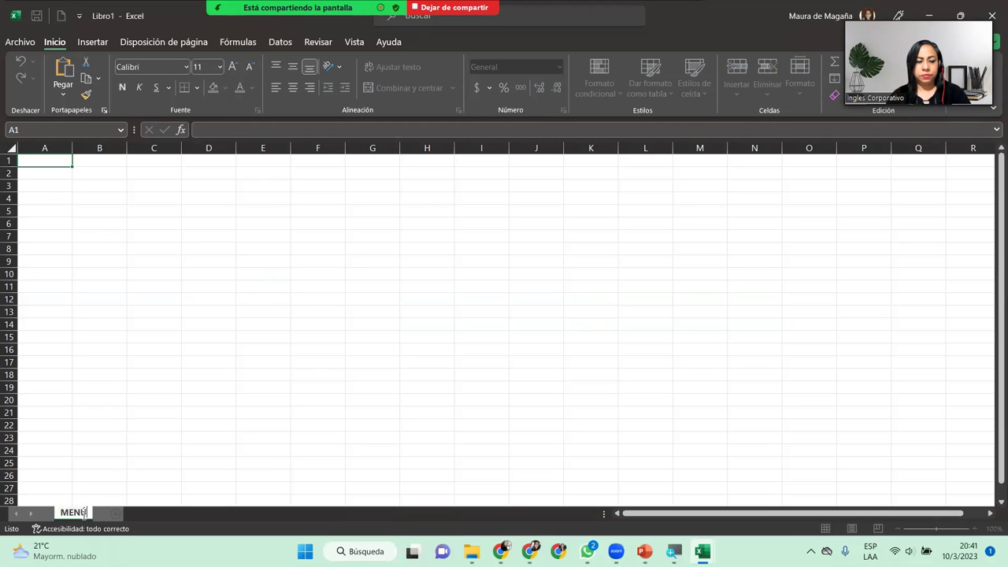
{"action": "key", "text": "Return"}
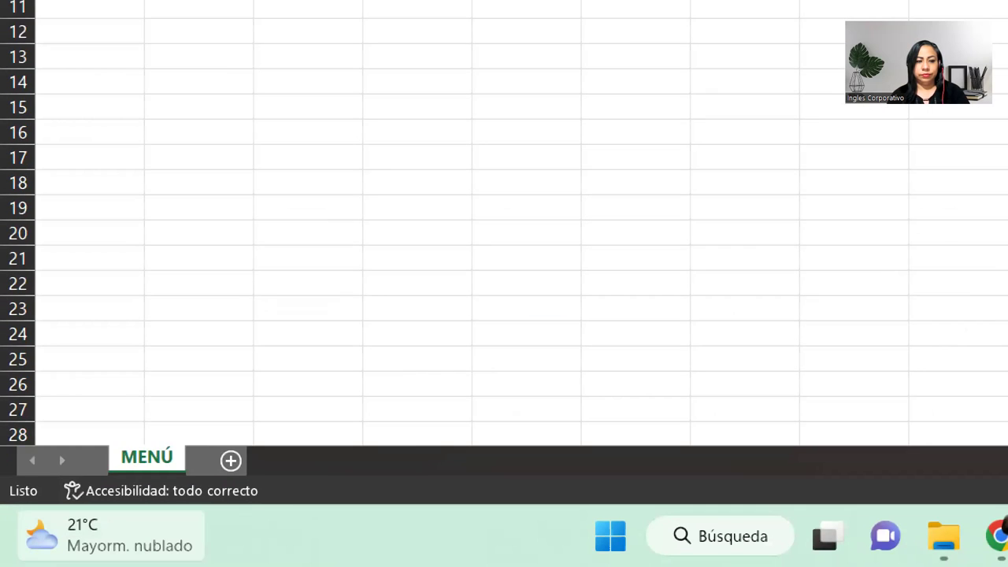
Add two new sheets after MENÚ, named Enero and Febrero
{"action": "mouse_move", "coordinate": [43, 535]}
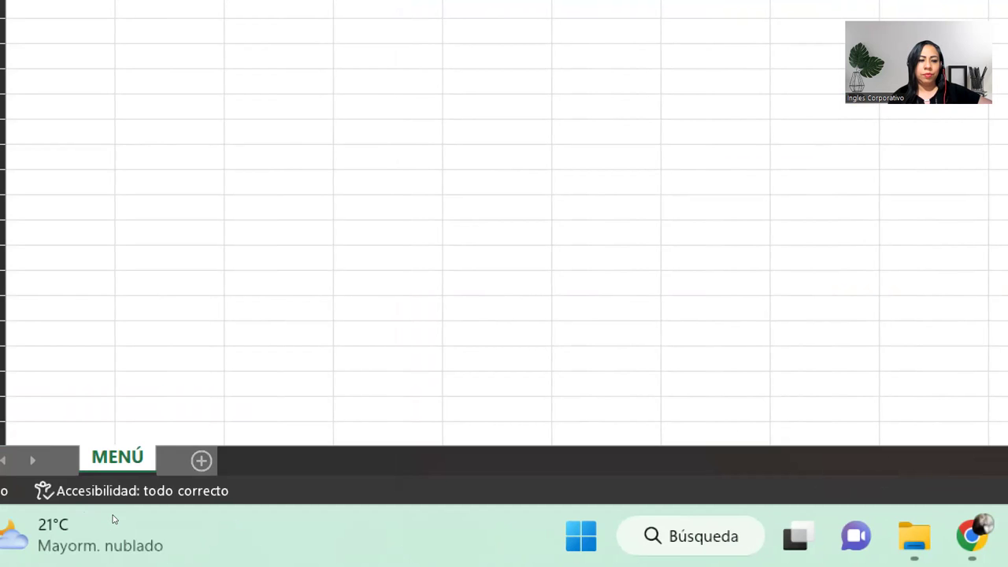
{"action": "key", "text": "shift+F11"}
{"action": "key", "text": "alt+h"}
{"action": "type", "text": "or"}
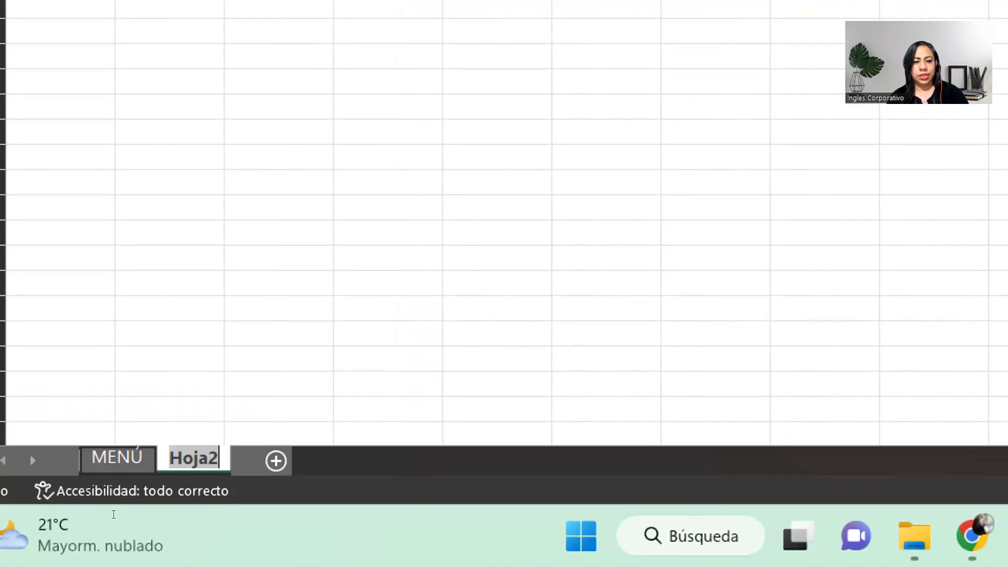
{"action": "type", "text": "eNERO"}
{"action": "key", "text": "BackSpace"}
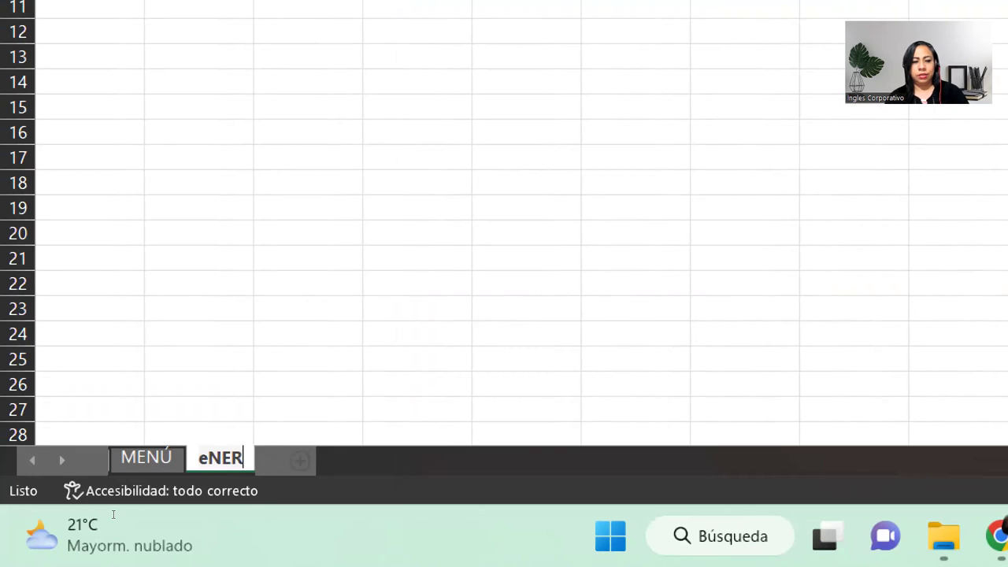
{"action": "key", "text": "BackSpace"}
{"action": "key", "text": "BackSpace"}
{"action": "key", "text": "BackSpace"}
{"action": "key", "text": "BackSpace"}
{"action": "type", "text": "Enero"}
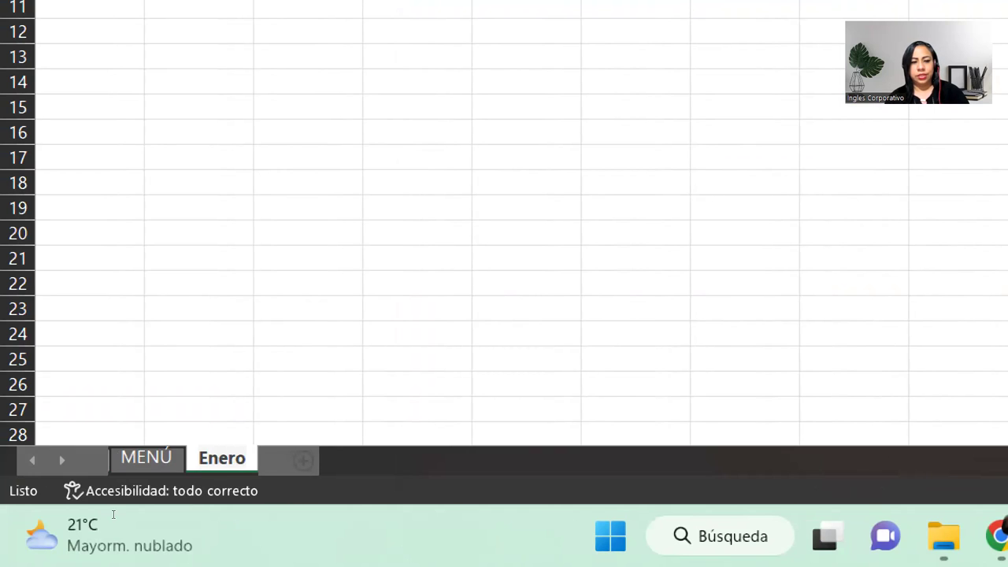
{"action": "key", "text": "Return"}
{"action": "key", "text": "shift+F11"}
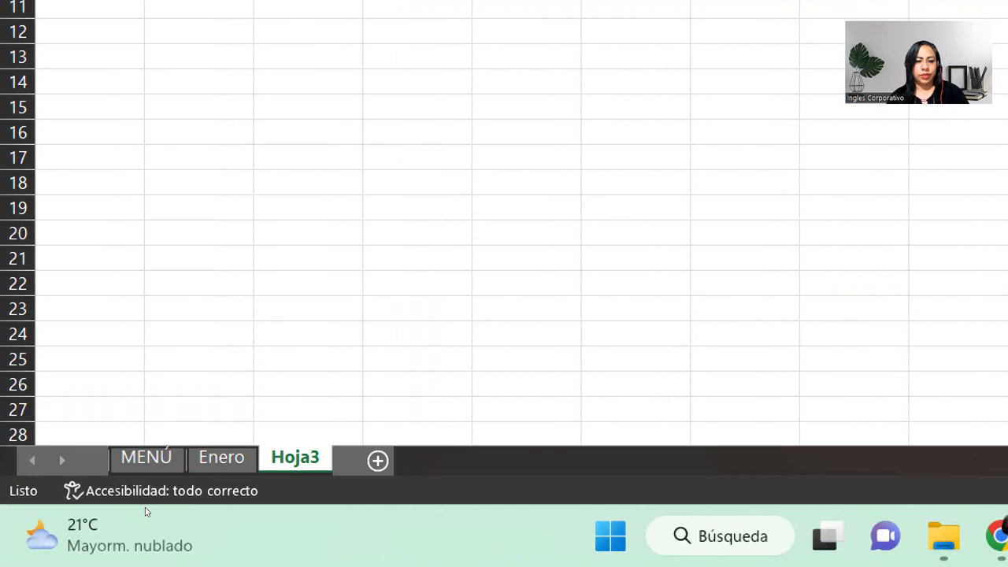
{"action": "key", "text": "alt+h"}
{"action": "type", "text": "orFebrero"}
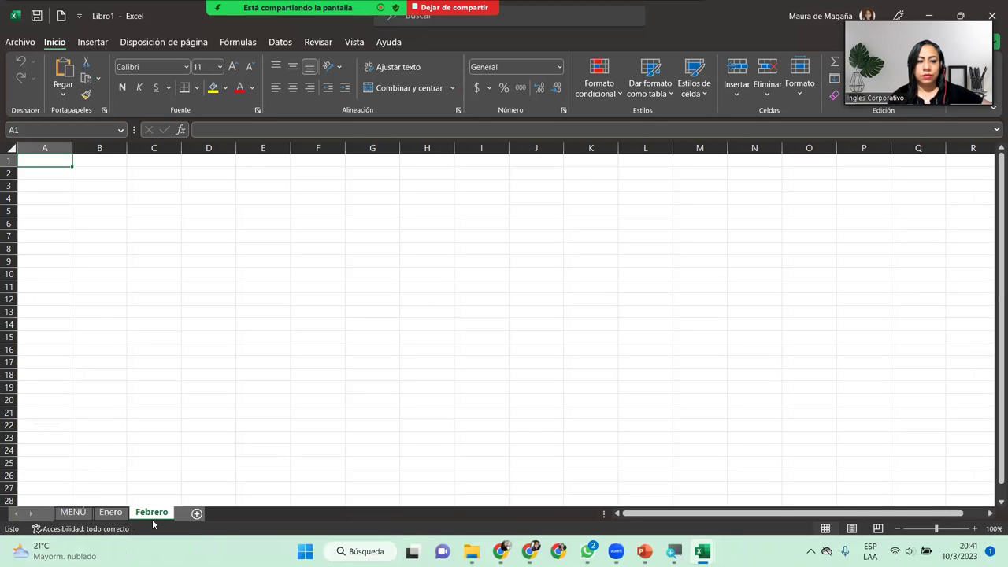
On MENÚ, enter Enero in A2 and fill down to Junio in A7
{"action": "left_click", "coordinate": [75, 514]}
{"action": "left_click", "coordinate": [63, 184]}
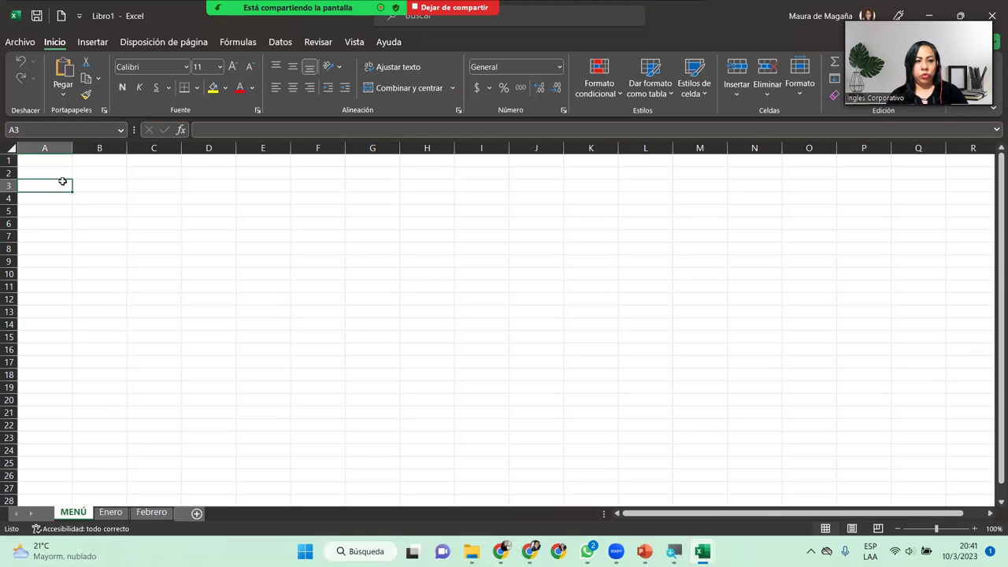
{"action": "key", "text": "Up"}
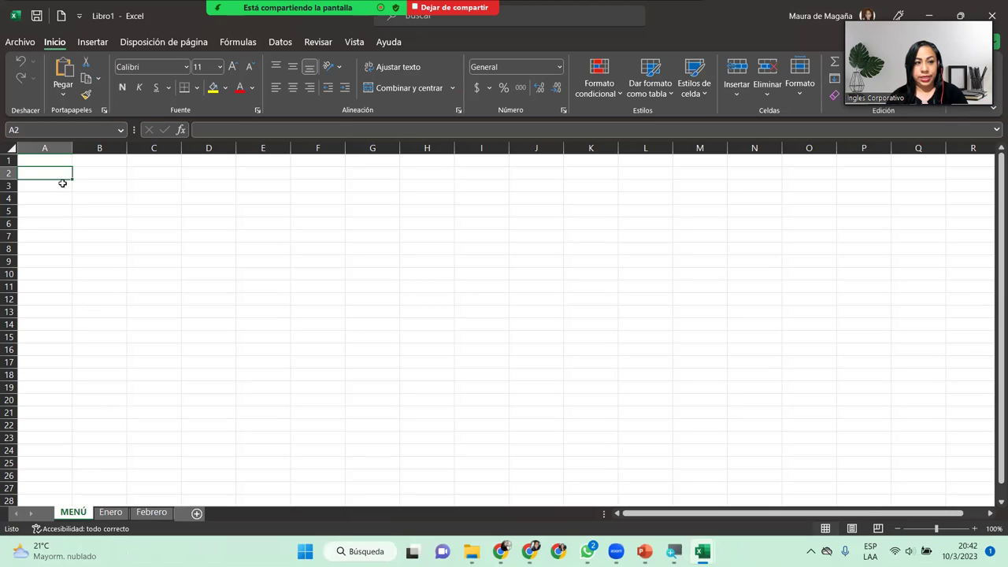
{"action": "type", "text": "Enero"}
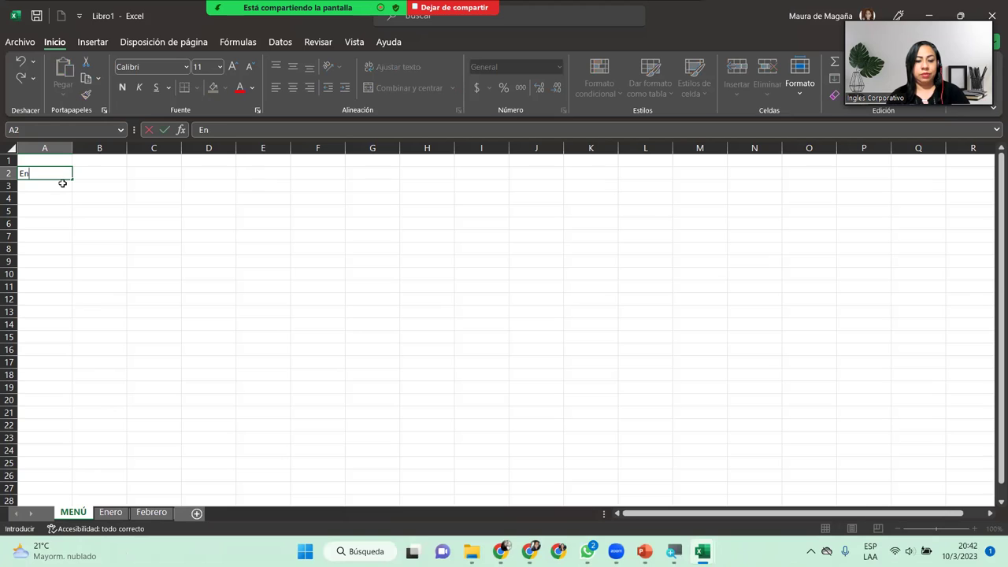
{"action": "key", "text": "Return"}
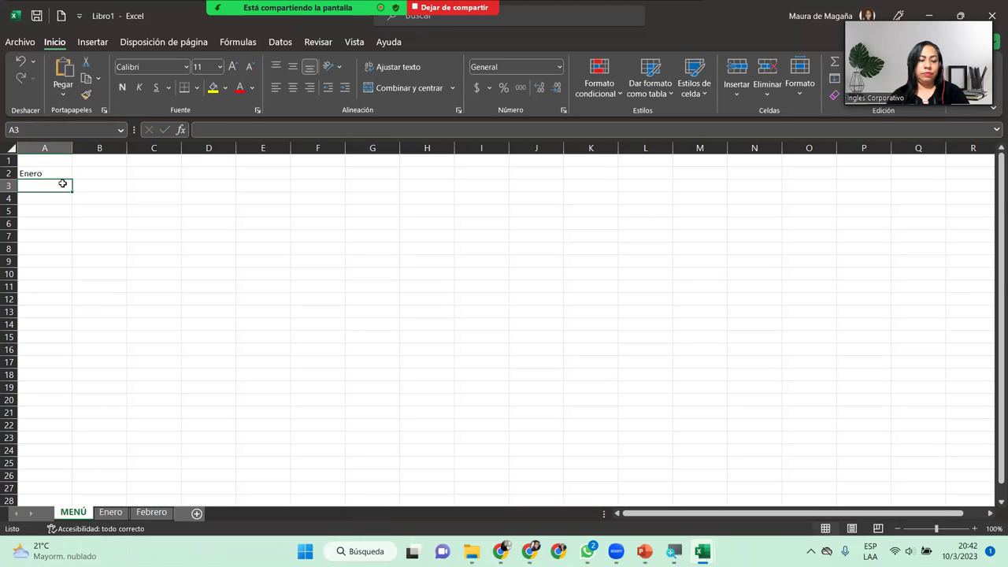
{"action": "left_click", "coordinate": [65, 171]}
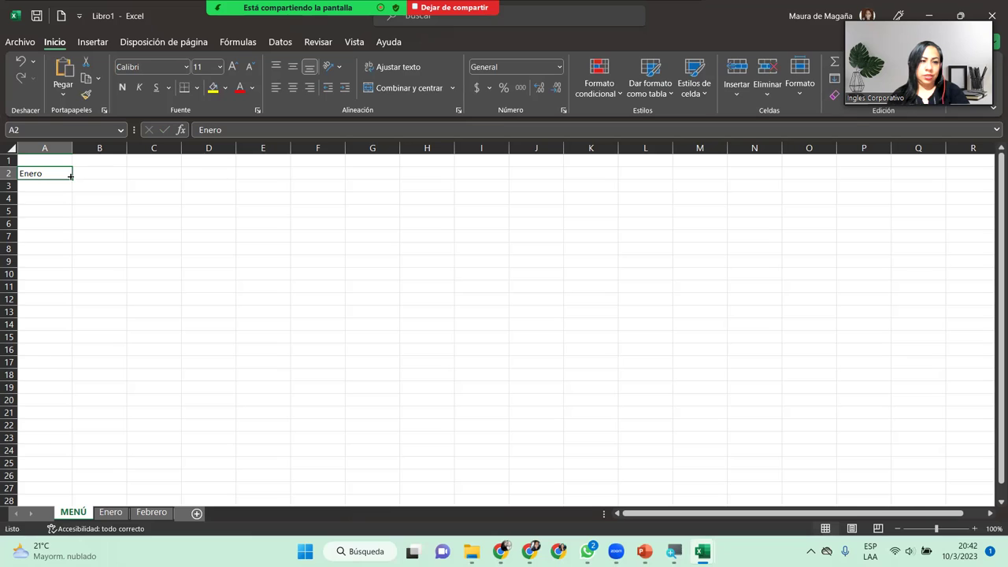
{"action": "left_click_drag", "start_coordinate": [70, 179], "coordinate": [70, 236]}
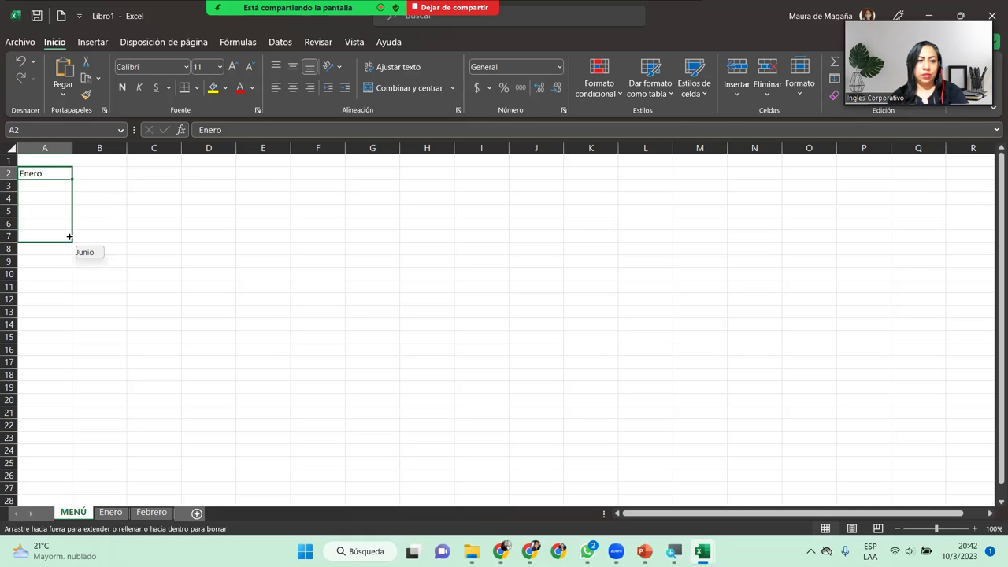
{"action": "left_click_drag", "start_coordinate": [69, 236], "coordinate": [69, 237]}
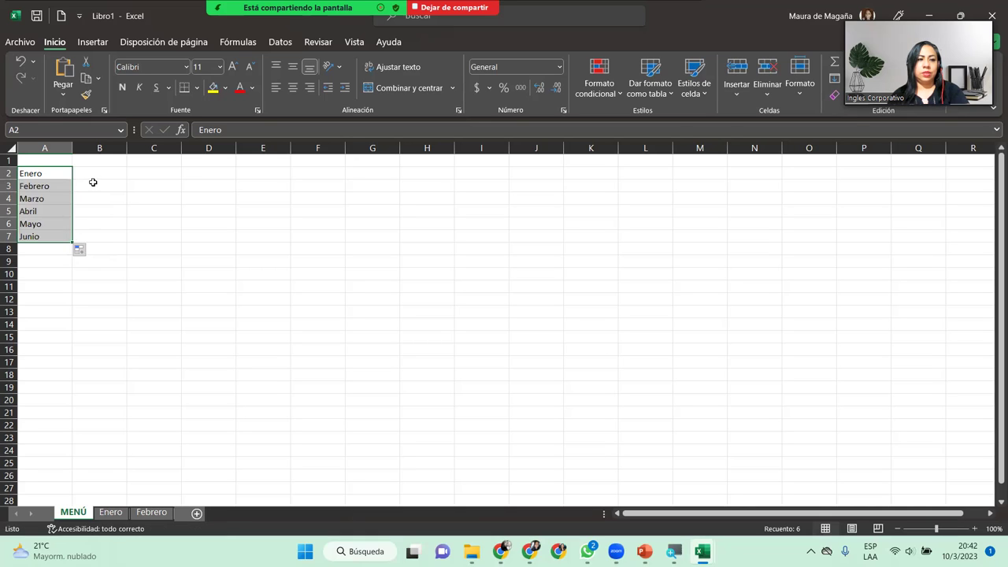
Enter Julio in D2 and fill down to Diciembre in D7
{"action": "left_click", "coordinate": [145, 178]}
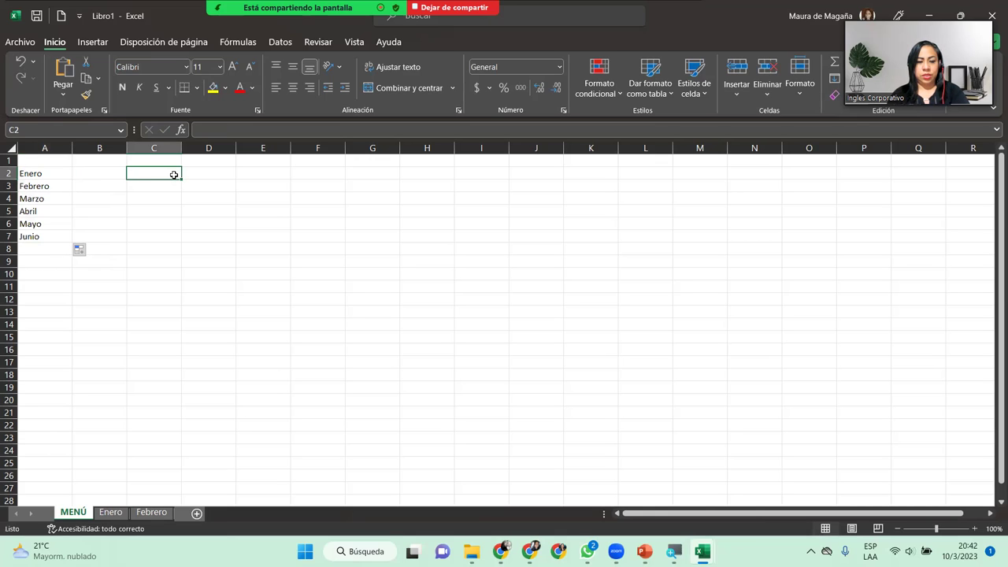
{"action": "key", "text": "Right"}
{"action": "type", "text": "Julio"}
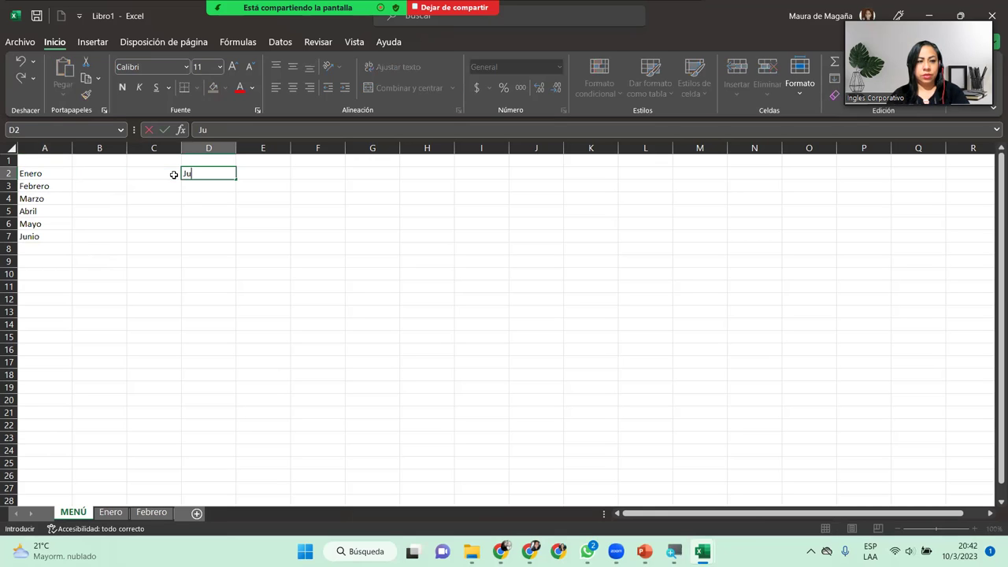
{"action": "key", "text": "Return"}
{"action": "left_click_drag", "start_coordinate": [174, 175], "coordinate": [203, 172]}
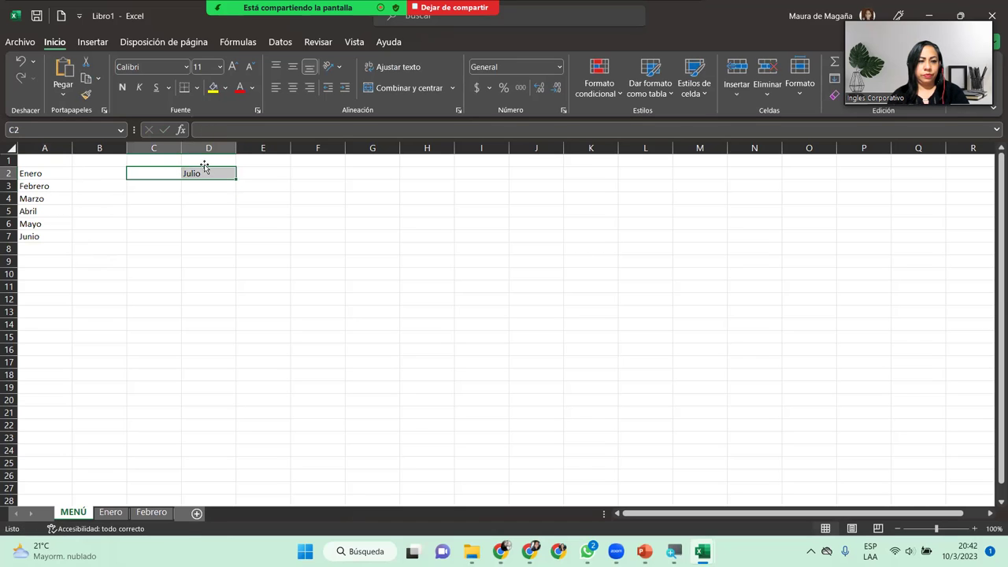
{"action": "left_click", "coordinate": [204, 172]}
{"action": "left_click_drag", "start_coordinate": [236, 178], "coordinate": [225, 244]}
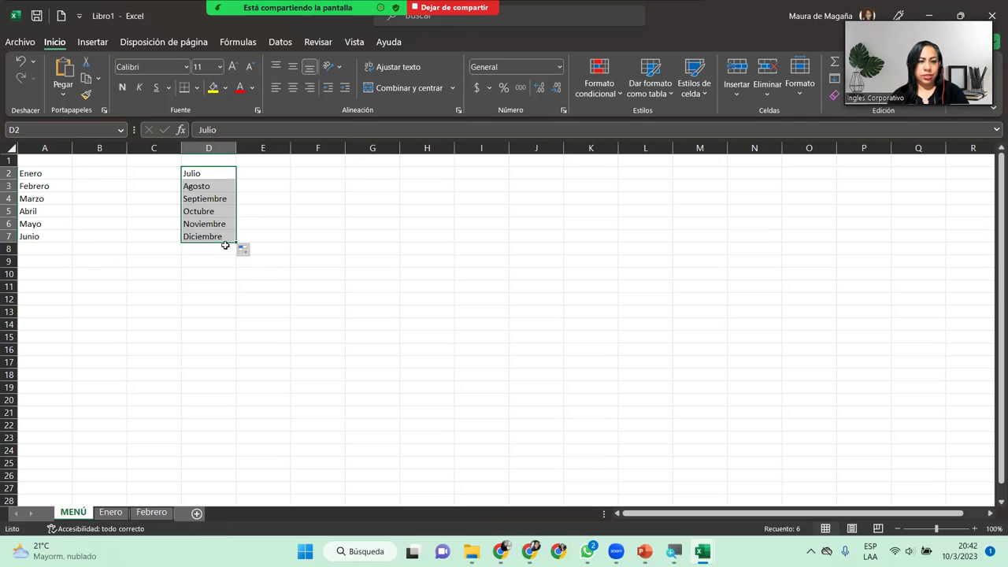
{"action": "left_click", "coordinate": [145, 216]}
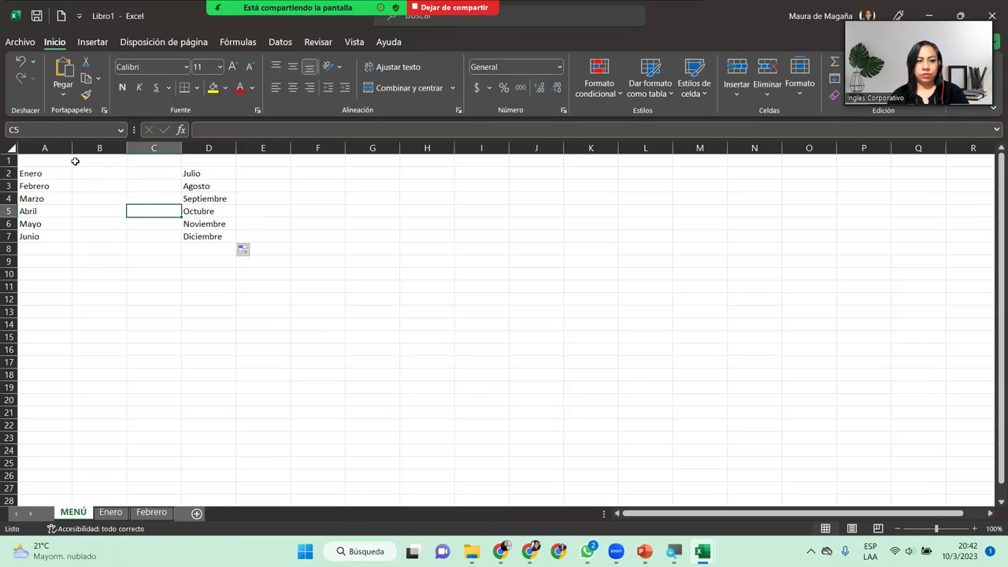
Zoom to fit the selected area holding both month lists
{"action": "mouse_move", "coordinate": [44, 161]}
{"action": "left_mouse_down"}
{"action": "mouse_move", "coordinate": [263, 313]}
{"action": "mouse_move", "coordinate": [293, 286]}
{"action": "left_mouse_up"}
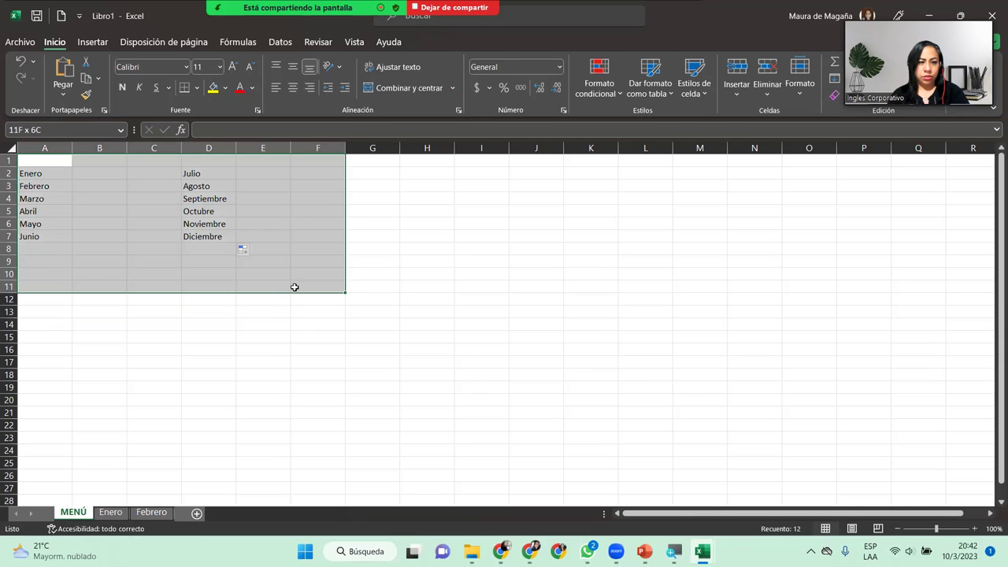
{"action": "left_click", "coordinate": [989, 532]}
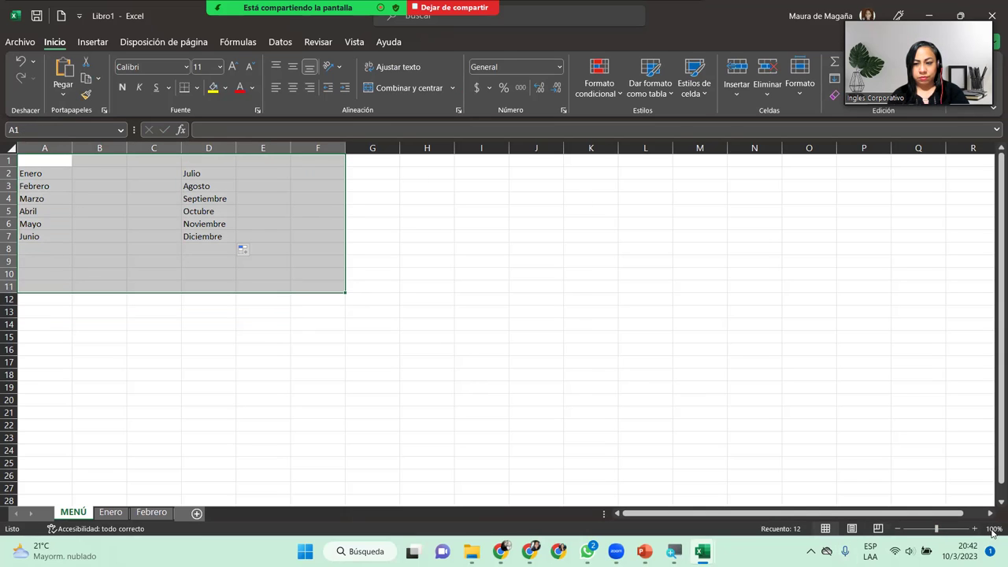
{"action": "left_click", "coordinate": [540, 316]}
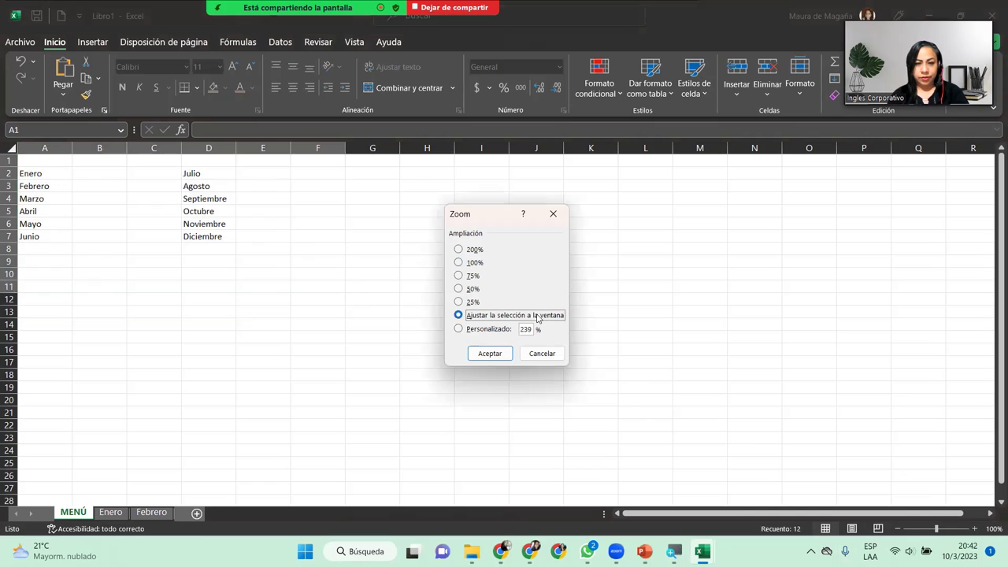
{"action": "left_click", "coordinate": [489, 354]}
Make every row on the sheet taller
{"action": "left_click", "coordinate": [169, 236]}
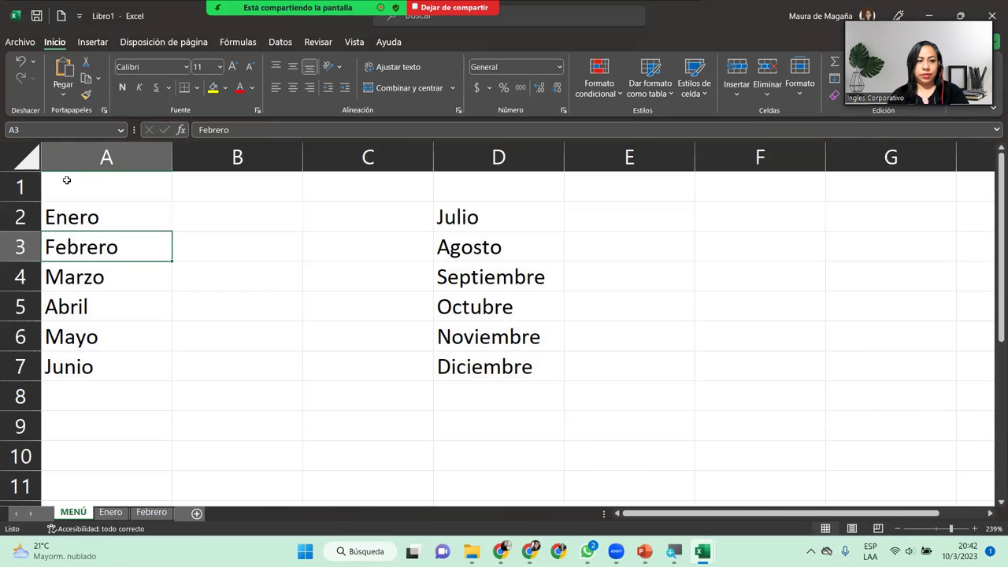
{"action": "left_click", "coordinate": [29, 161]}
{"action": "left_click_drag", "start_coordinate": [23, 201], "coordinate": [24, 208]}
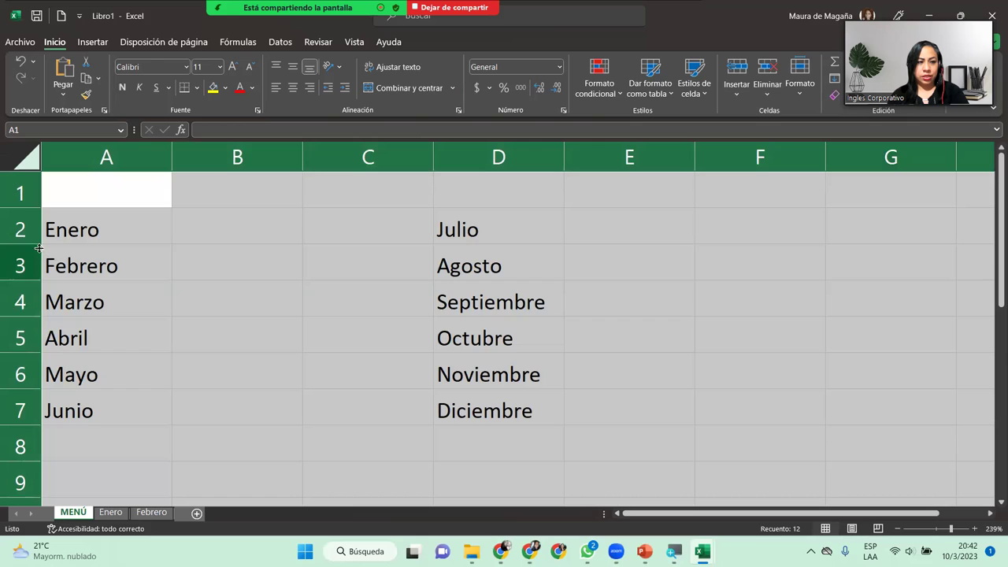
{"action": "left_click_drag", "start_coordinate": [32, 244], "coordinate": [35, 255]}
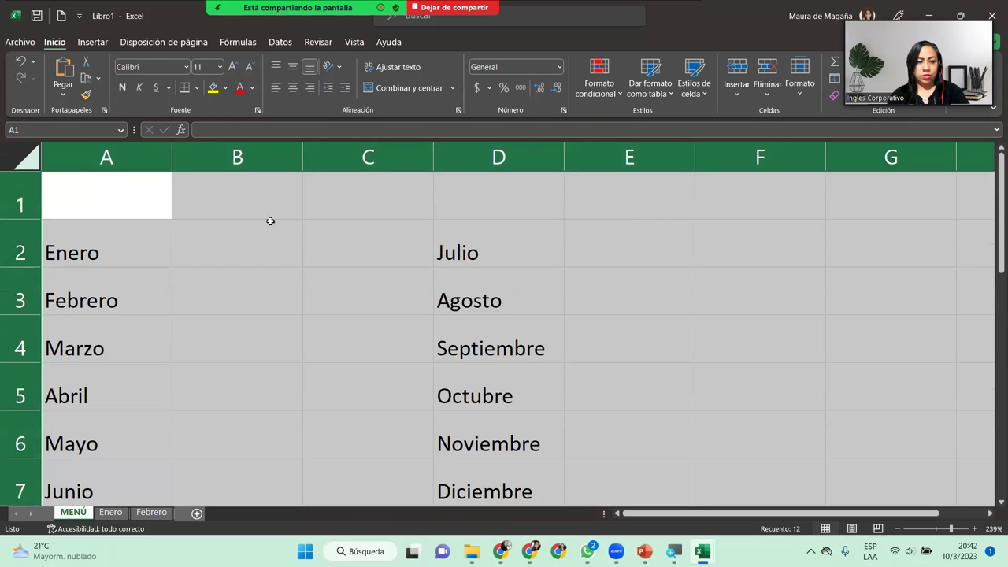
{"action": "left_click", "coordinate": [133, 231]}
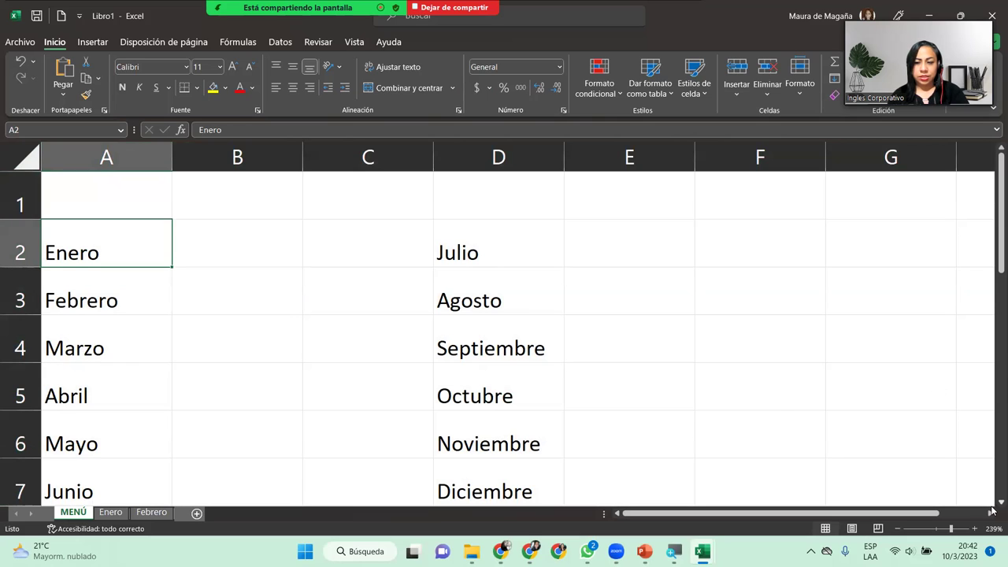
Narrow column C to a thin spacer of about 2.11 width
{"action": "left_click", "coordinate": [899, 530]}
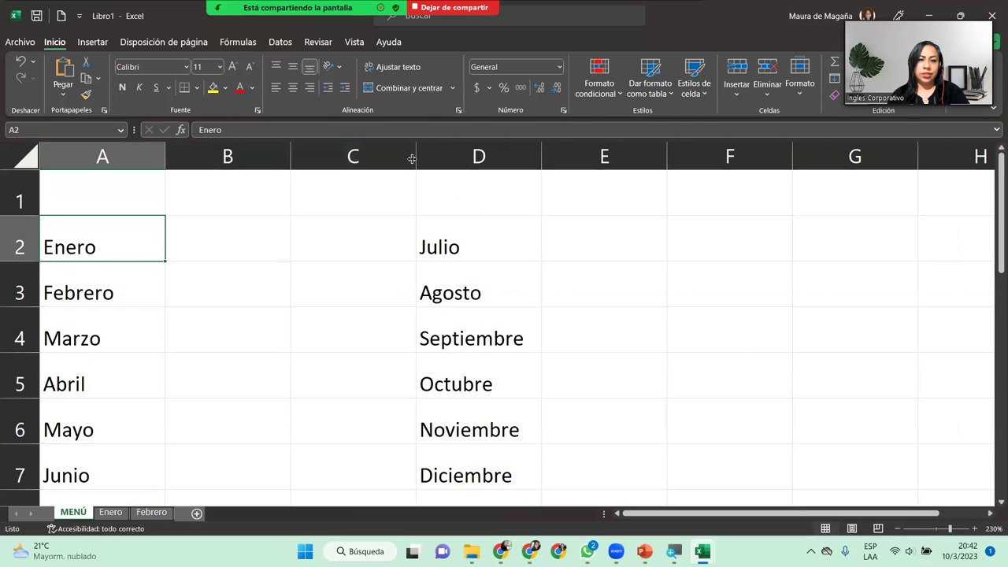
{"action": "left_click_drag", "start_coordinate": [412, 159], "coordinate": [323, 161]}
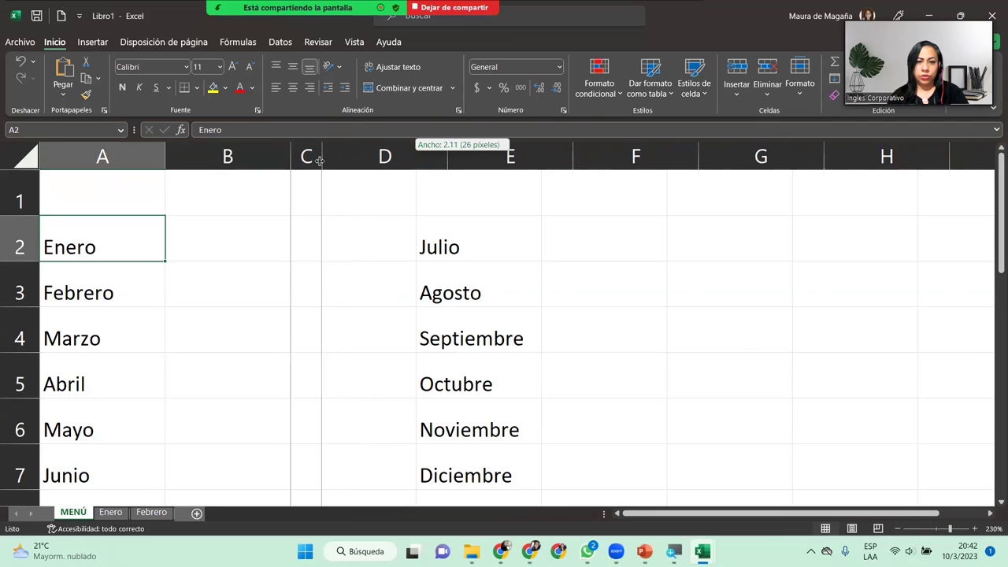
{"action": "left_click_drag", "start_coordinate": [323, 161], "coordinate": [321, 161]}
{"action": "left_click", "coordinate": [267, 249]}
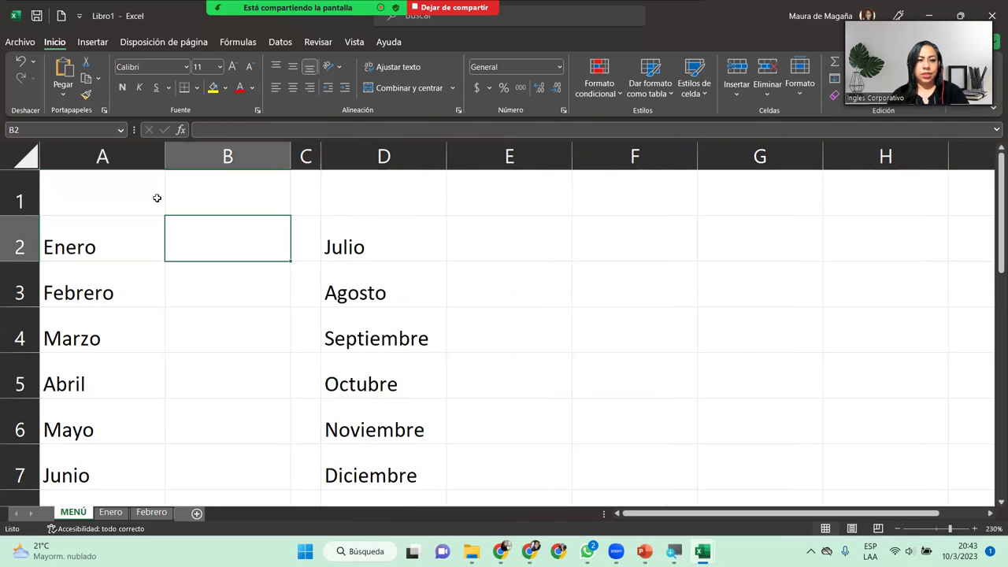
{"action": "left_click_drag", "start_coordinate": [139, 202], "coordinate": [485, 191]}
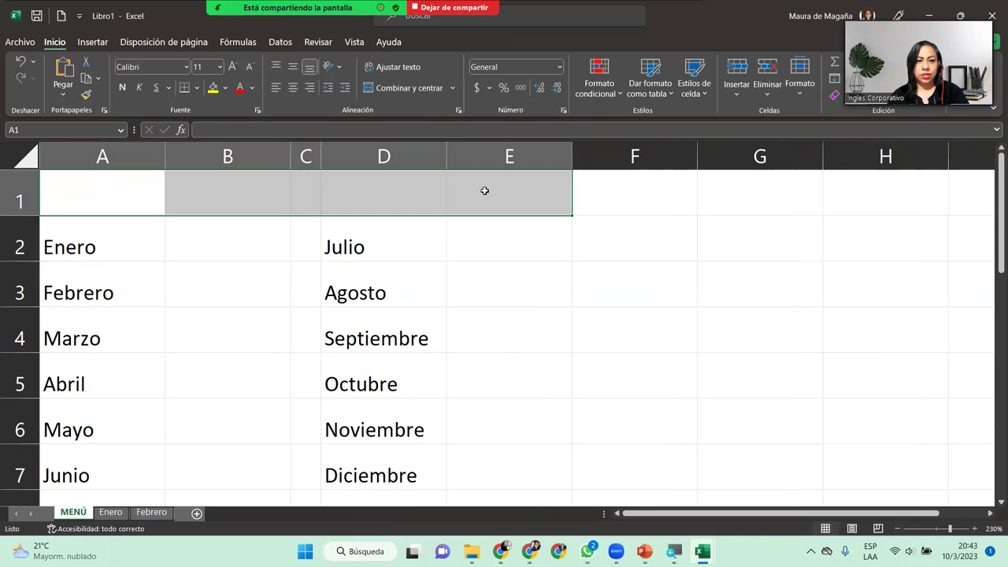
Merge and centre A1:E1 with the title Menú
{"action": "left_click", "coordinate": [401, 90]}
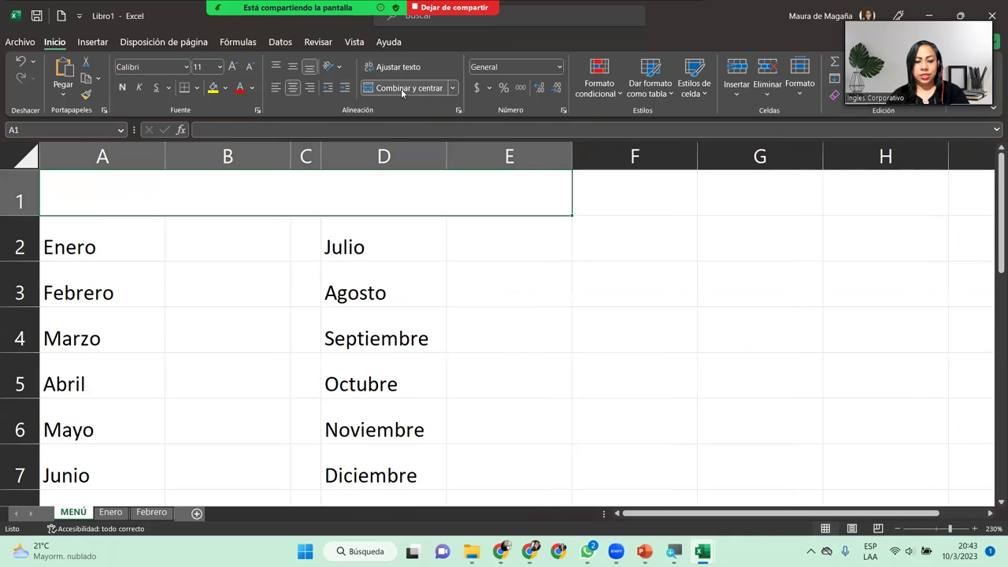
{"action": "type", "text": "Menú"}
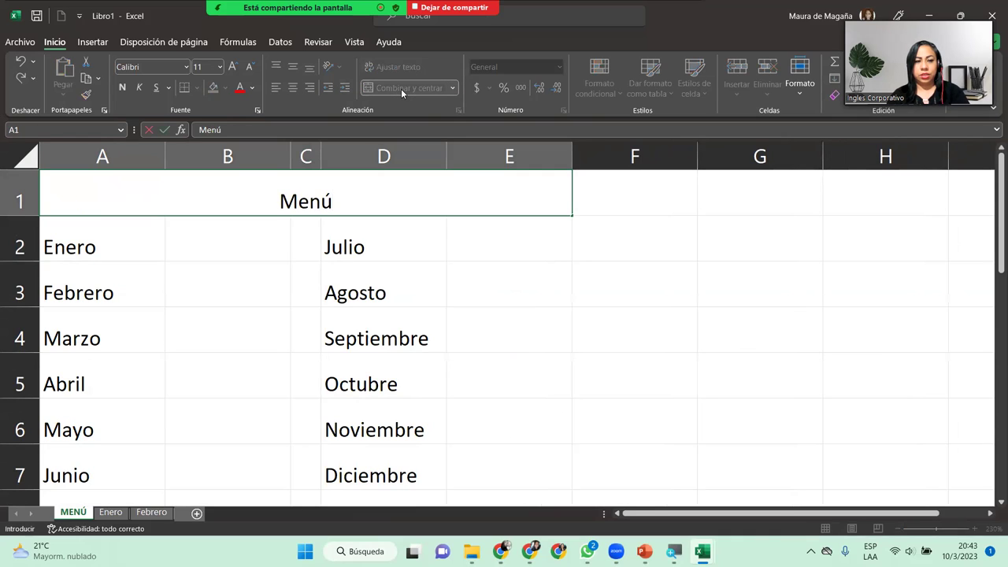
{"action": "key", "text": "Return"}
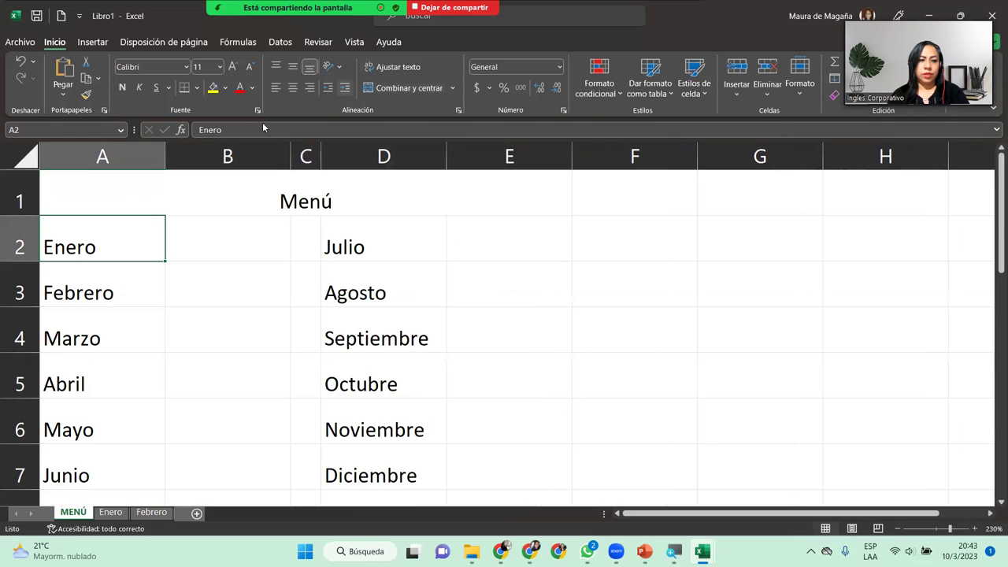
Indent the month names in A2:A7 and D2:D7
{"action": "left_click_drag", "start_coordinate": [108, 248], "coordinate": [137, 448]}
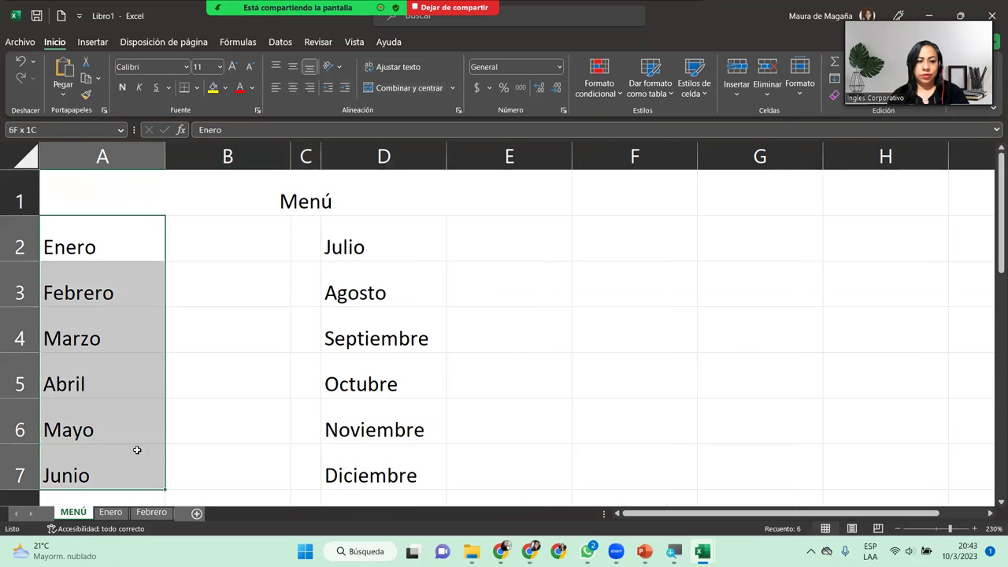
{"action": "mouse_move", "coordinate": [383, 261]}
{"action": "left_mouse_down", "text": "ctrl"}
{"action": "mouse_move", "coordinate": [392, 282]}
{"action": "mouse_move", "coordinate": [383, 457]}
{"action": "left_mouse_up", "text": "ctrl"}
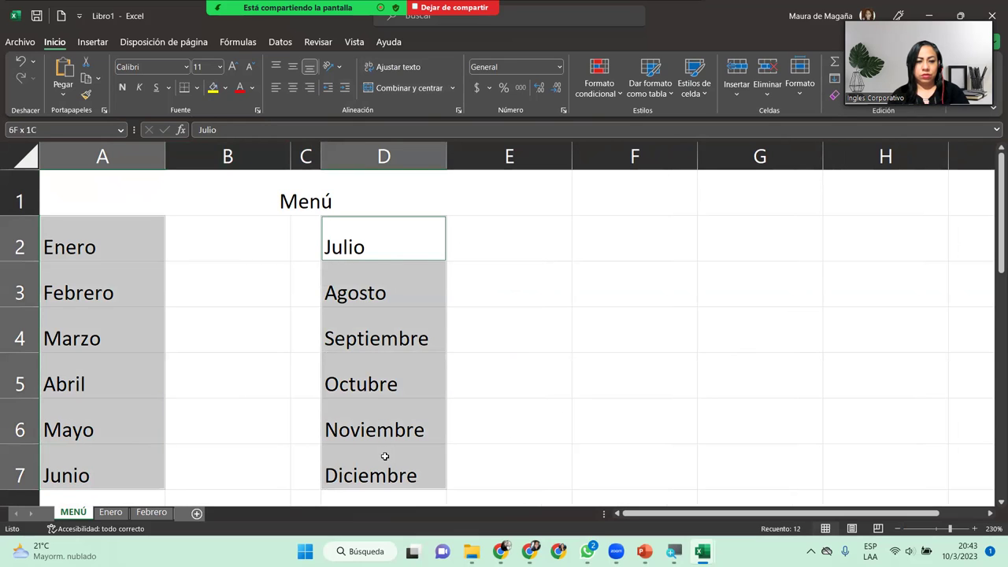
{"action": "left_click", "coordinate": [345, 87]}
{"action": "left_click", "coordinate": [225, 254]}
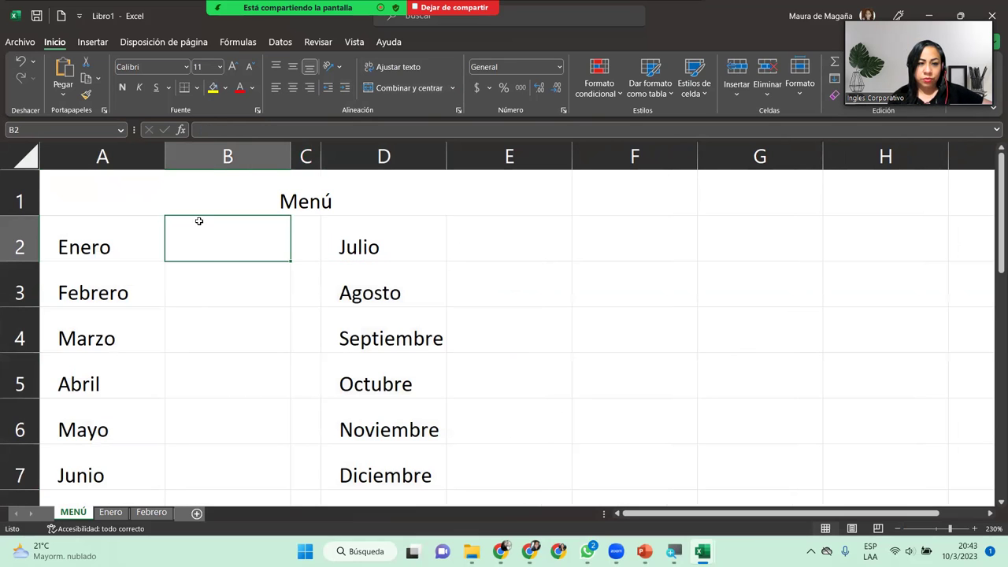
Centre all sheet text vertically and increase the month lists' indent once more
{"action": "left_click", "coordinate": [27, 159]}
{"action": "left_click", "coordinate": [293, 69]}
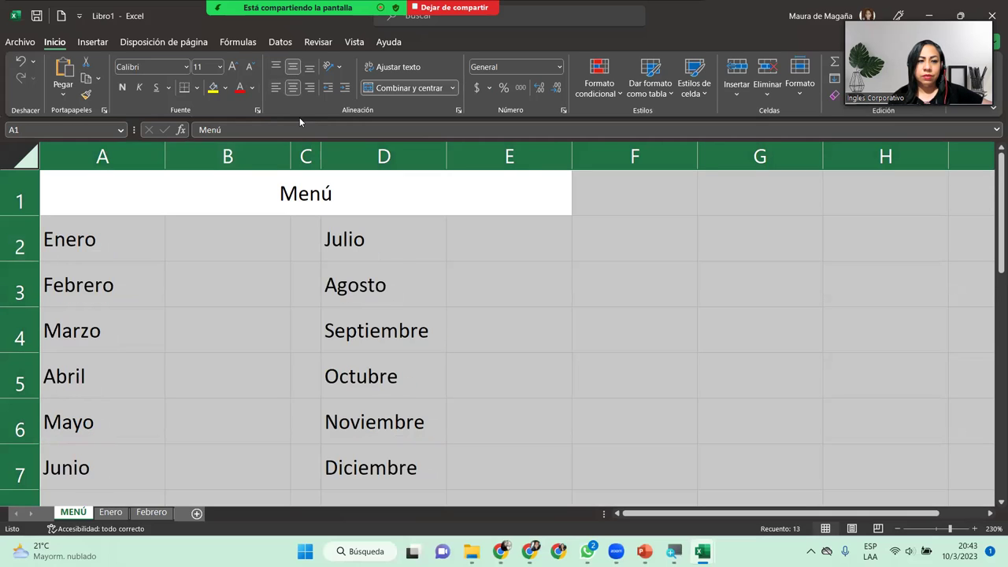
{"action": "left_click", "coordinate": [141, 234]}
{"action": "left_click_drag", "start_coordinate": [141, 234], "coordinate": [124, 461]}
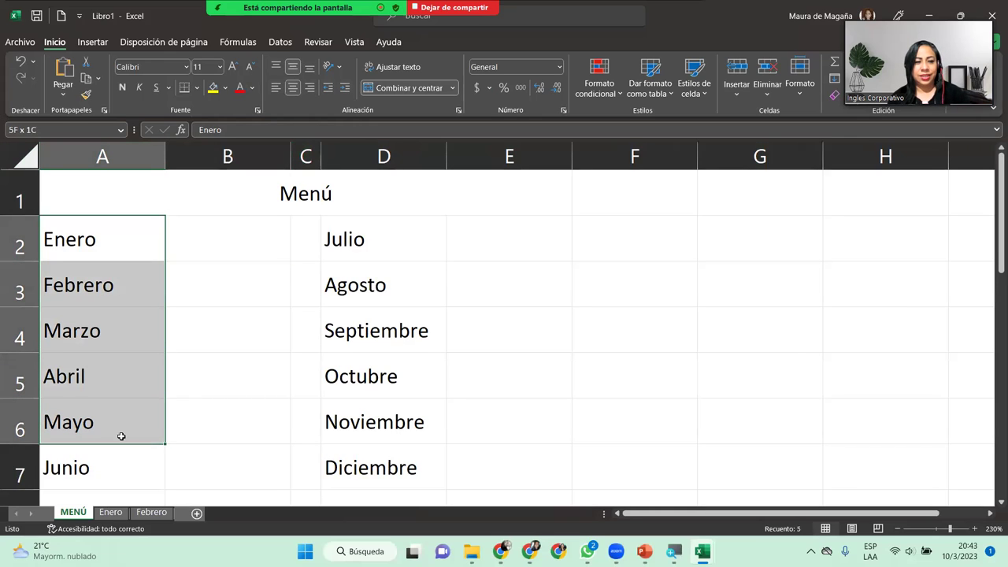
{"action": "left_click_drag", "start_coordinate": [385, 238], "coordinate": [383, 467], "text": "ctrl"}
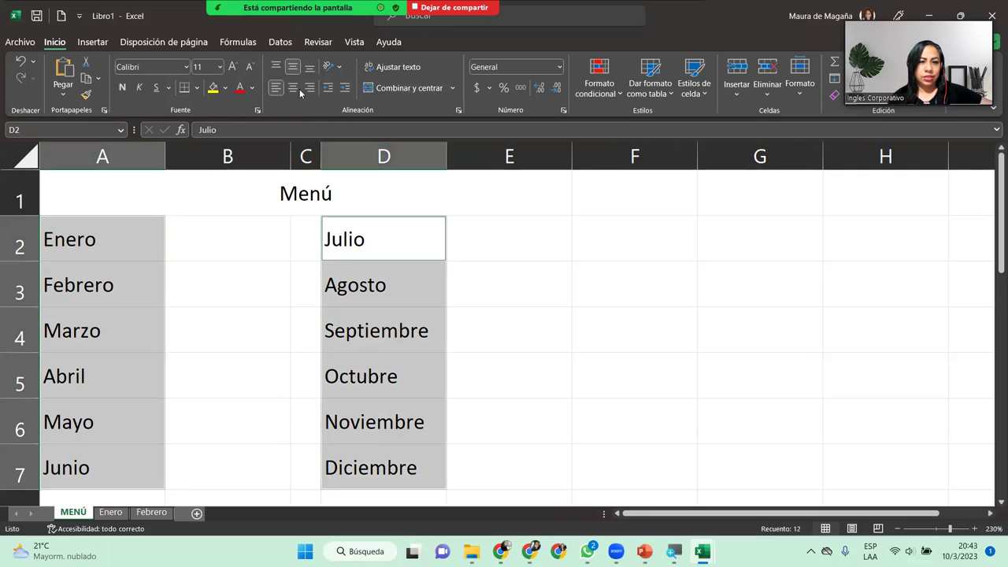
{"action": "left_click", "coordinate": [345, 87]}
{"action": "left_click", "coordinate": [218, 260]}
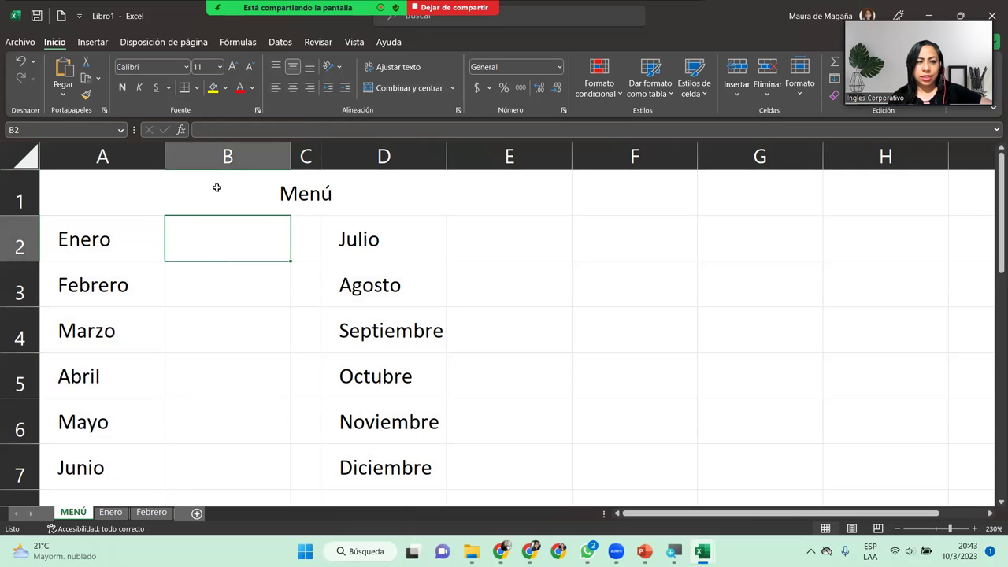
Draw a Flecha: a la derecha block arrow in column B beside Enero
{"action": "left_click", "coordinate": [89, 45]}
{"action": "left_click", "coordinate": [168, 88]}
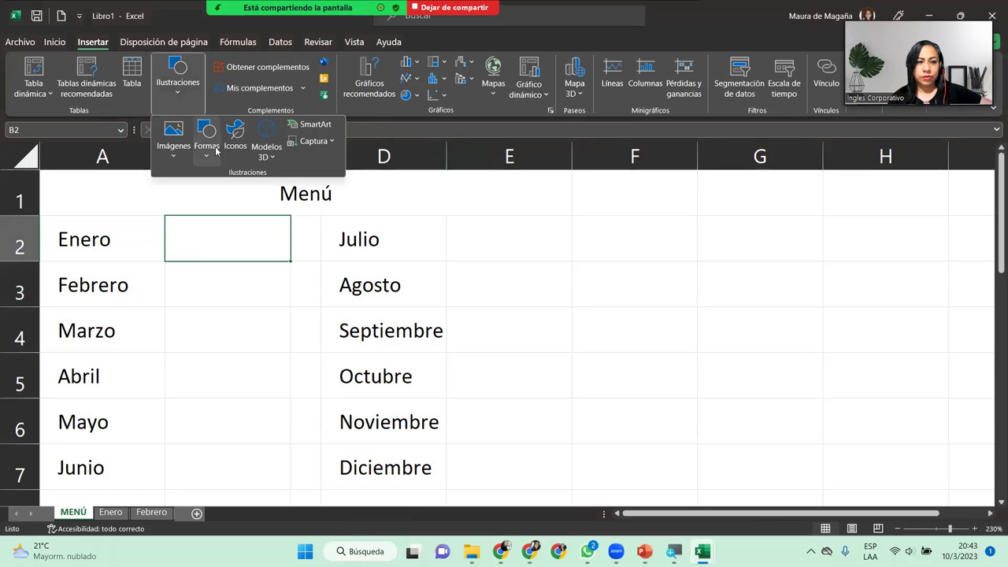
{"action": "left_click", "coordinate": [216, 152]}
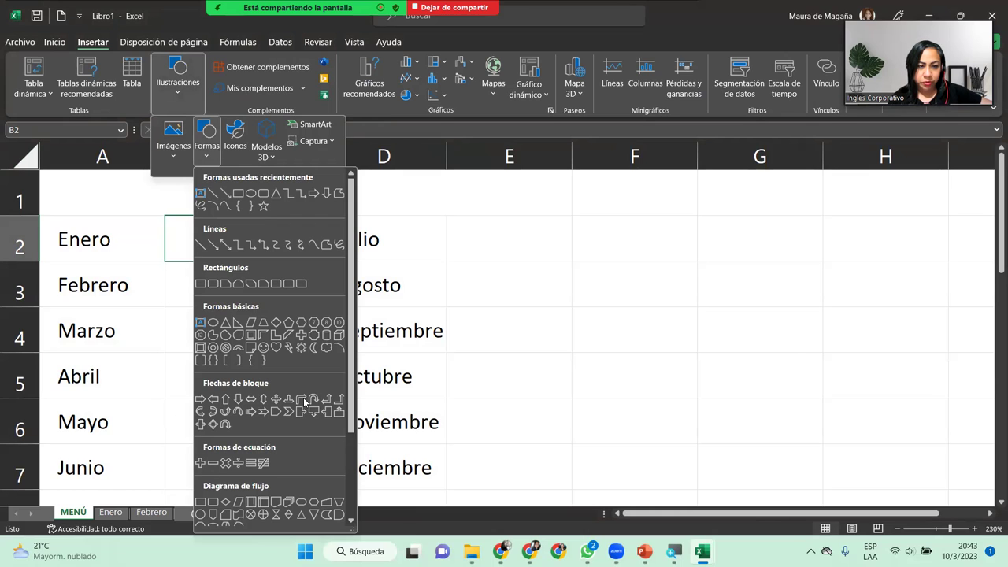
{"action": "scroll", "coordinate": [355, 363], "scroll_direction": "down", "scroll_amount": 1}
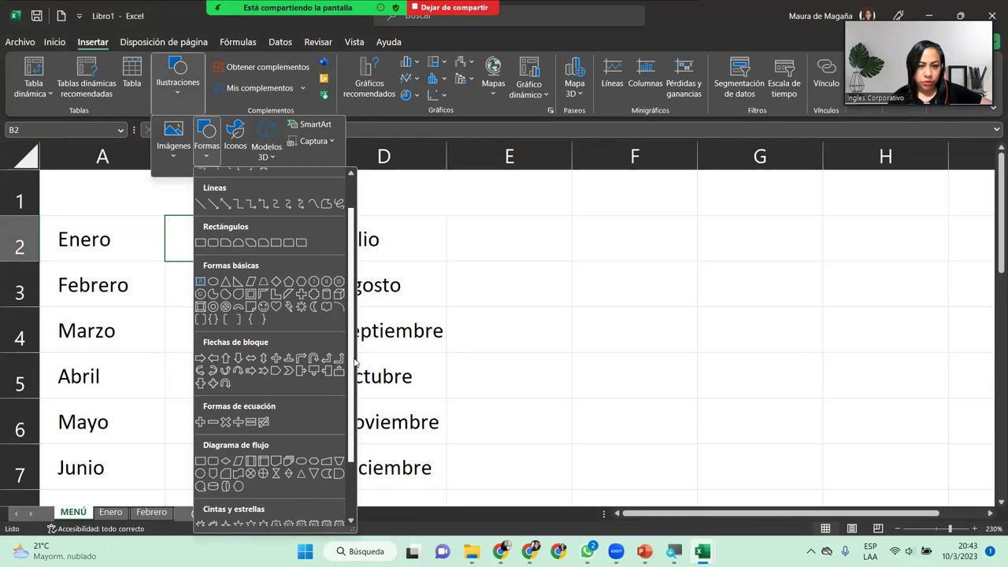
{"action": "scroll", "coordinate": [355, 365], "scroll_direction": "down", "scroll_amount": 1}
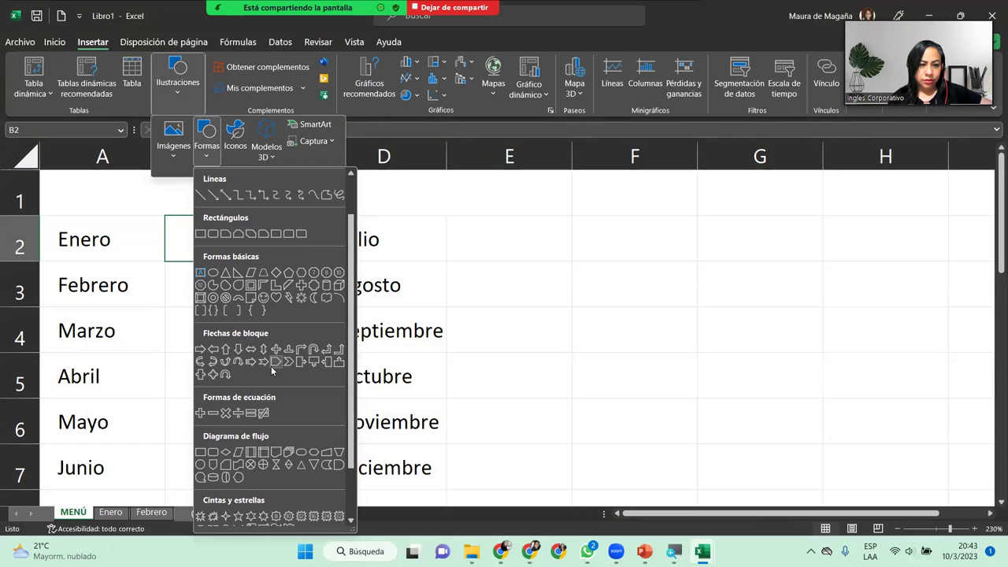
{"action": "left_click", "coordinate": [200, 357]}
{"action": "left_click_drag", "start_coordinate": [200, 237], "coordinate": [355, 310]}
{"action": "left_click_drag", "start_coordinate": [266, 275], "coordinate": [246, 260]}
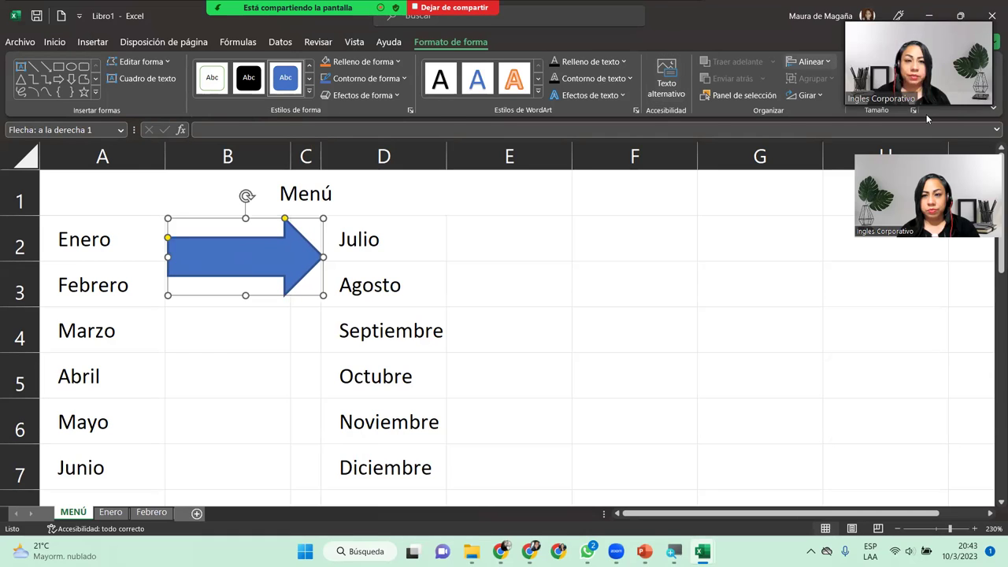
Shrink the arrow to 0.8 cm high and 1 cm wide with the size spinners
{"action": "left_click", "coordinate": [908, 71]}
{"action": "left_click", "coordinate": [909, 71]}
{"action": "left_click", "coordinate": [909, 72]}
{"action": "left_click", "coordinate": [909, 72]}
{"action": "left_click", "coordinate": [910, 92]}
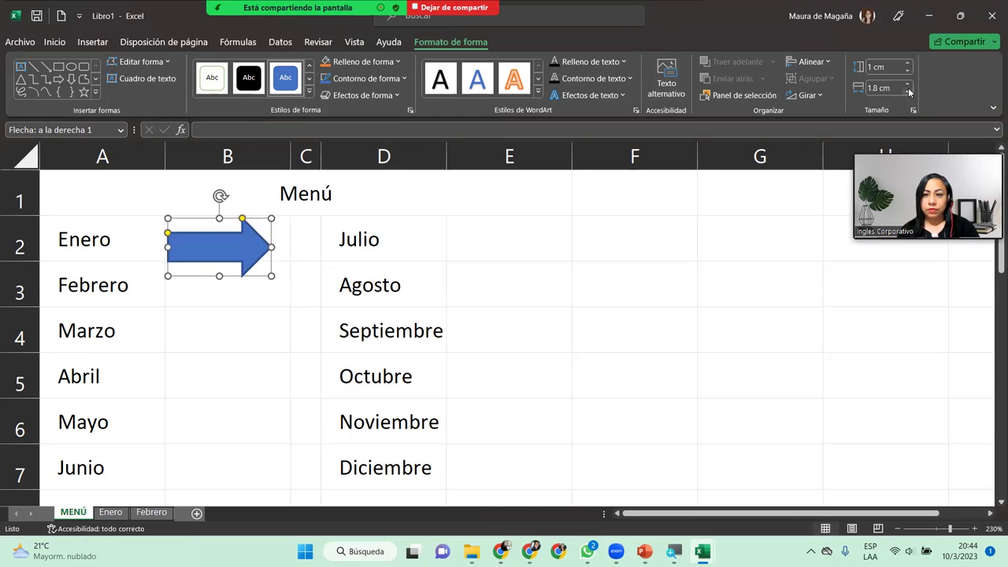
{"action": "left_click", "coordinate": [910, 92]}
{"action": "left_click", "coordinate": [909, 92]}
{"action": "left_click", "coordinate": [909, 71]}
{"action": "left_click", "coordinate": [909, 71]}
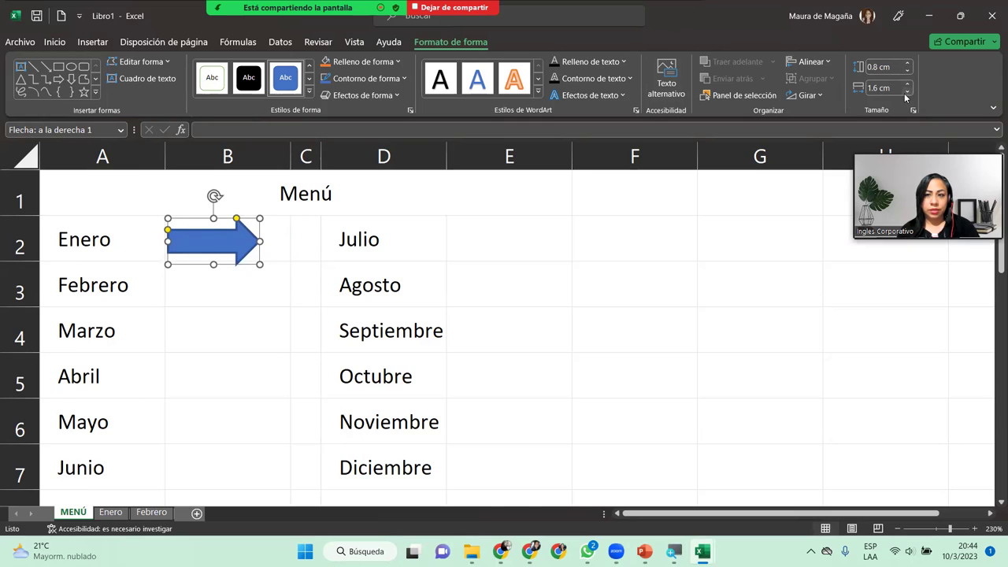
{"action": "left_click", "coordinate": [908, 92]}
{"action": "left_click", "coordinate": [909, 92]}
{"action": "left_click", "coordinate": [908, 92]}
{"action": "left_click", "coordinate": [908, 92]}
{"action": "left_click", "coordinate": [909, 93]}
{"action": "left_click", "coordinate": [908, 92]}
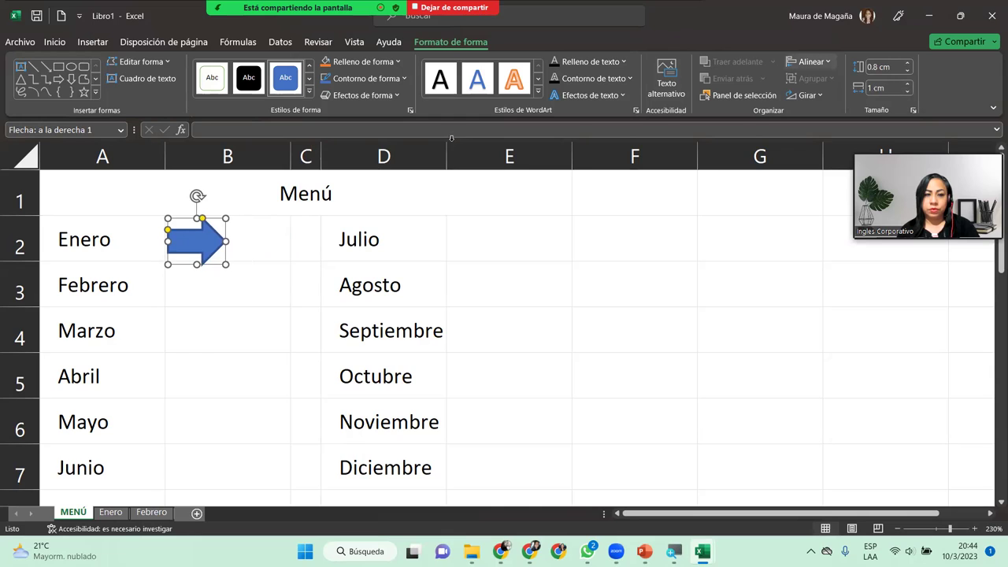
Lower the arrow's height to 0.6 cm and position it inside cell B2
{"action": "left_click_drag", "start_coordinate": [196, 241], "coordinate": [231, 245]}
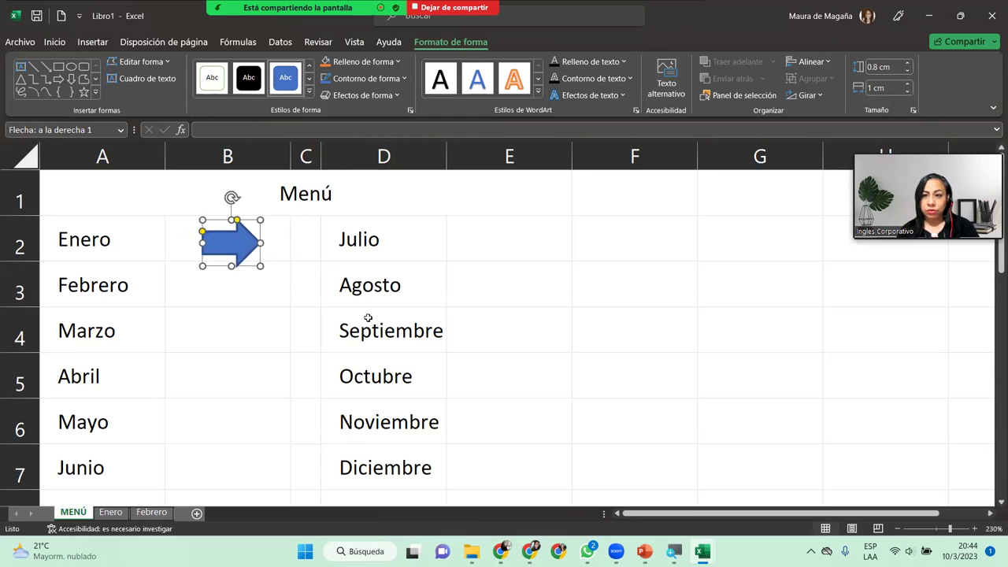
{"action": "left_click", "coordinate": [910, 72]}
{"action": "left_click", "coordinate": [909, 71]}
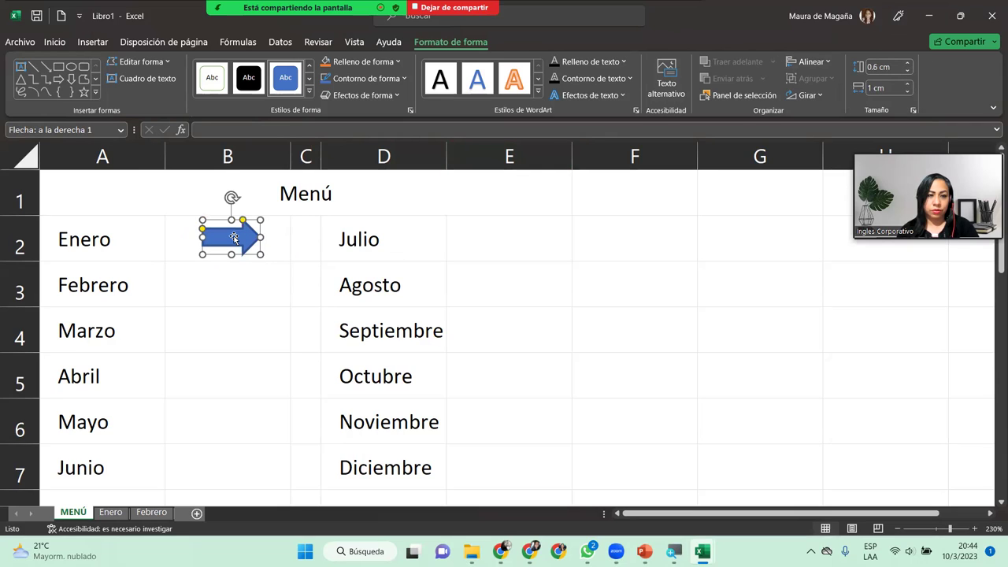
{"action": "left_click_drag", "start_coordinate": [231, 236], "coordinate": [234, 237]}
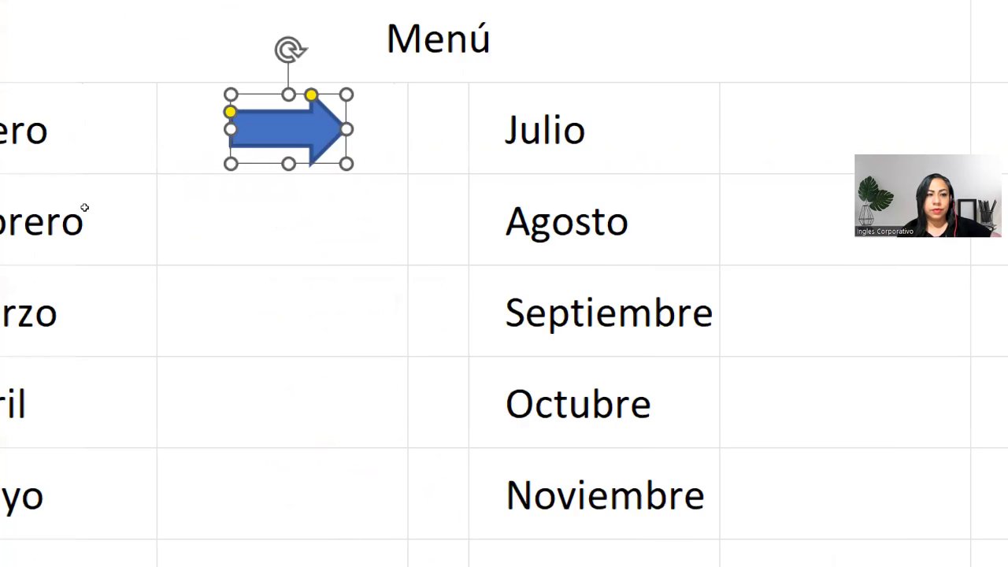
{"action": "left_click", "coordinate": [241, 224]}
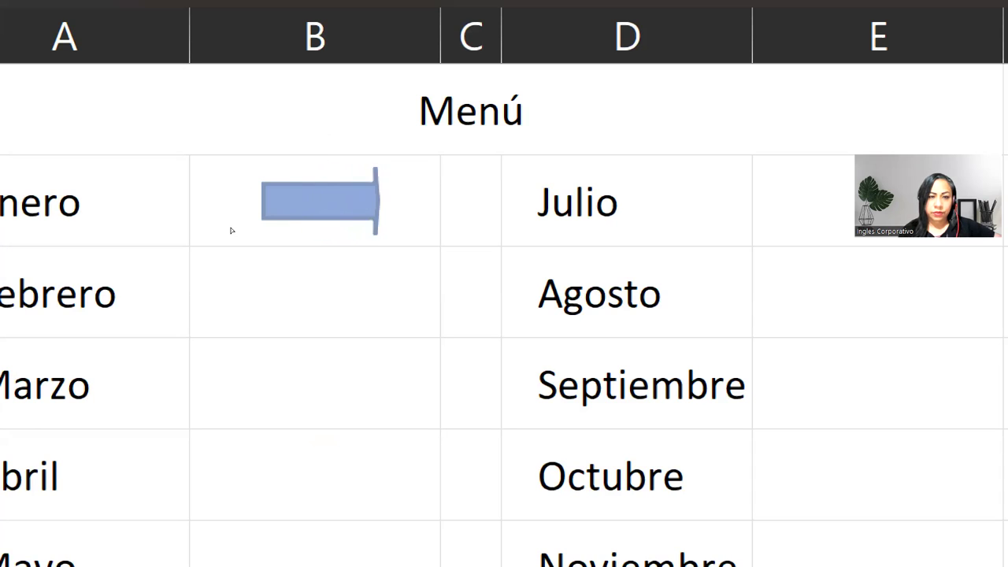
{"action": "left_click", "coordinate": [225, 228]}
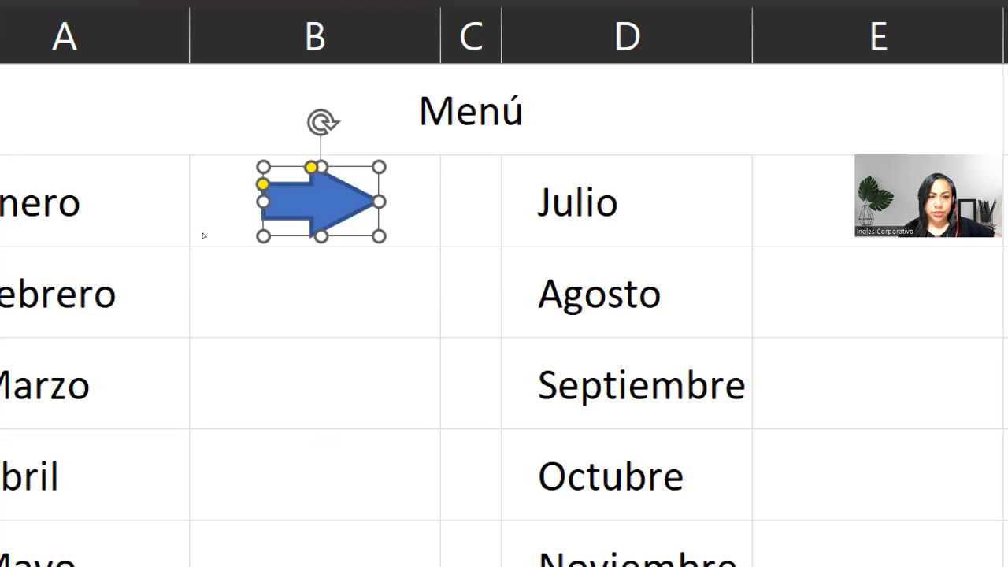
{"action": "left_click", "coordinate": [204, 232]}
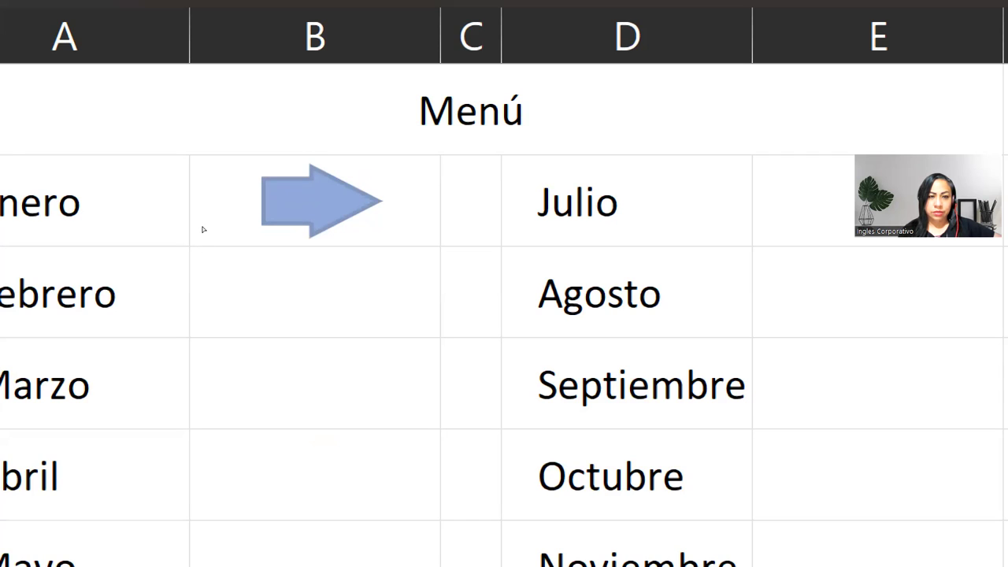
{"action": "left_click_drag", "start_coordinate": [203, 230], "coordinate": [229, 216]}
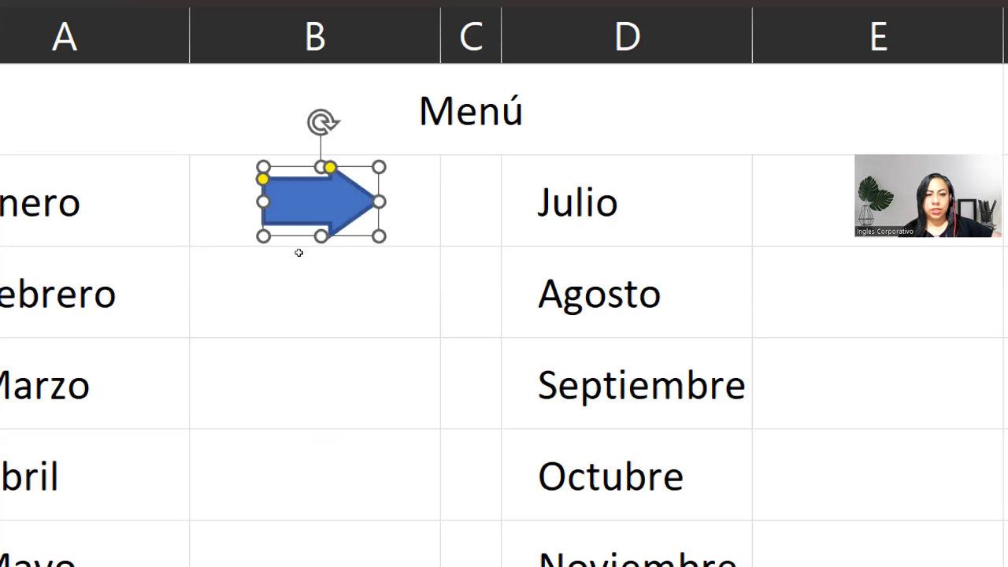
{"action": "key", "text": "Escape"}
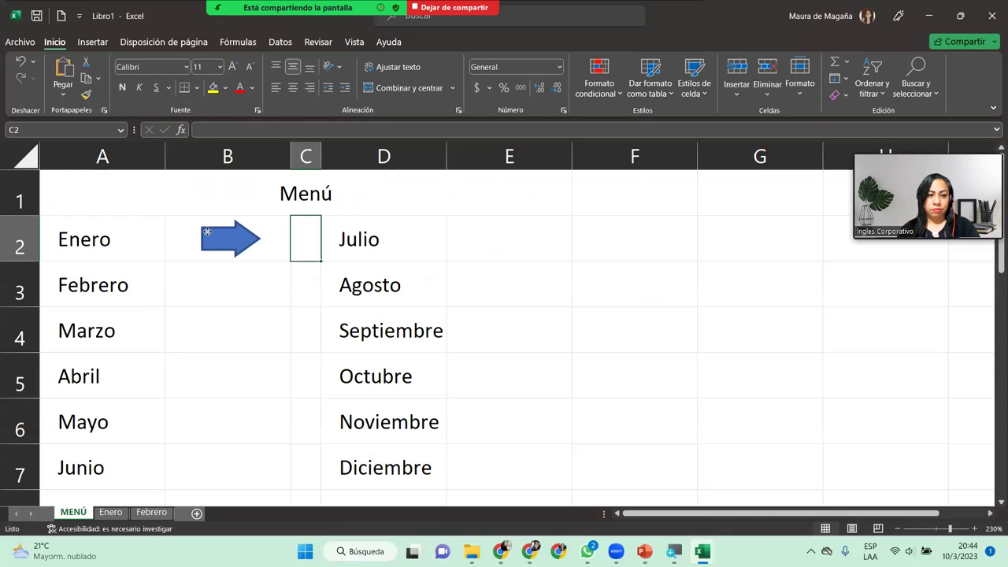
Copy the Enero arrow down beside Febrero
{"action": "left_click", "coordinate": [209, 234]}
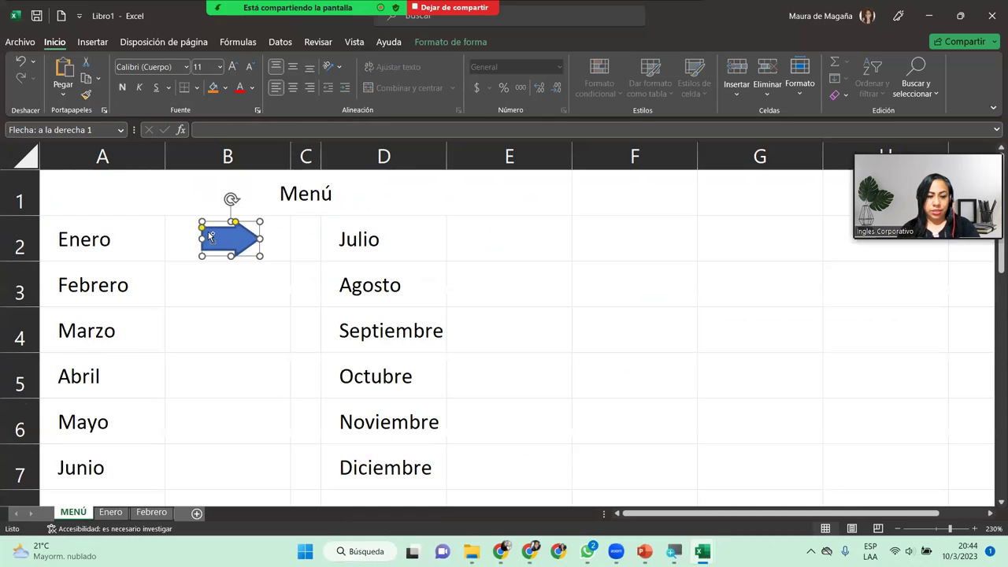
{"action": "left_click_drag", "start_coordinate": [209, 234], "coordinate": [227, 282], "text": "ctrl"}
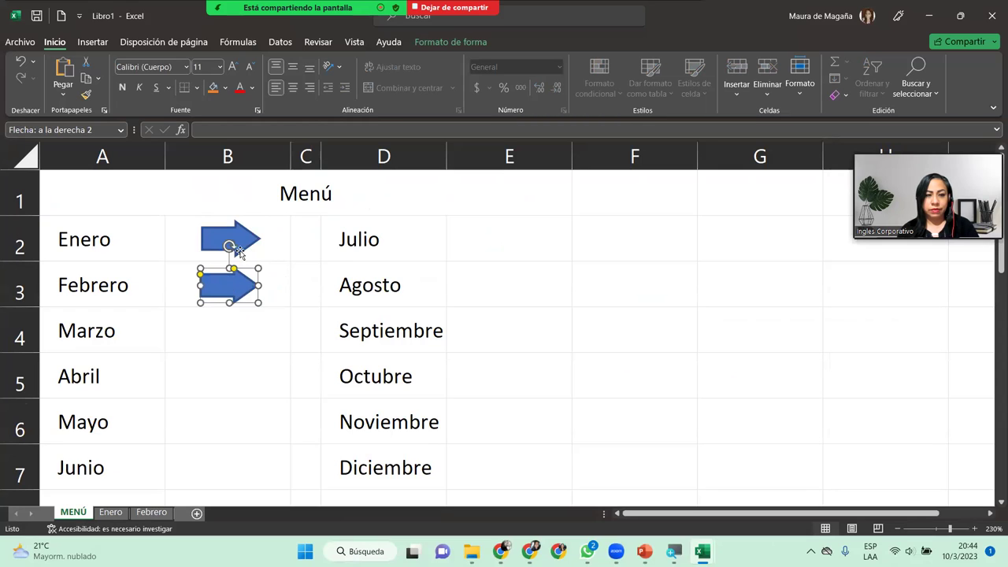
{"action": "left_click", "coordinate": [238, 251]}
Hyperlink the Enero arrow to the Enero sheet and follow the link
{"action": "right_click", "coordinate": [239, 250]}
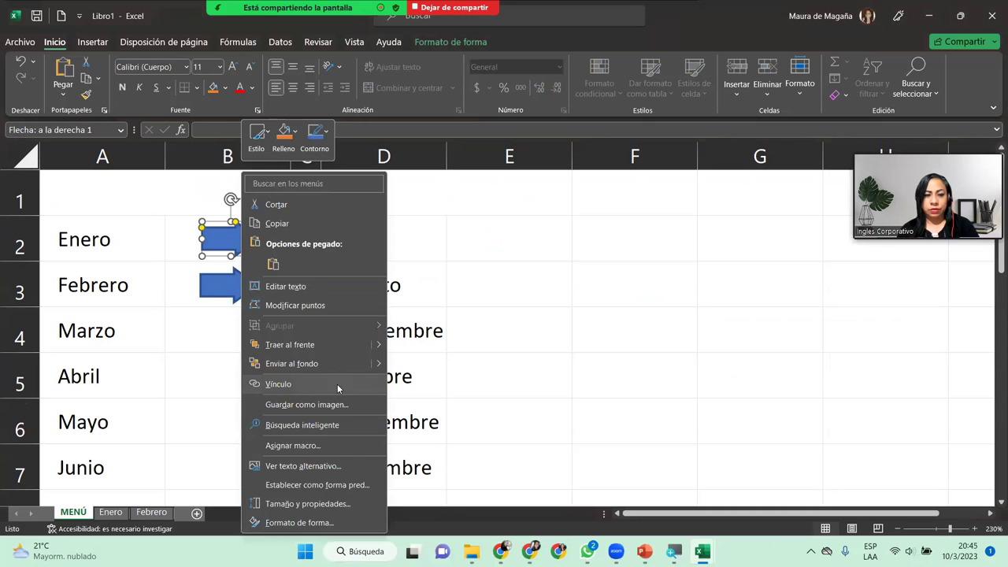
{"action": "left_click", "coordinate": [337, 383]}
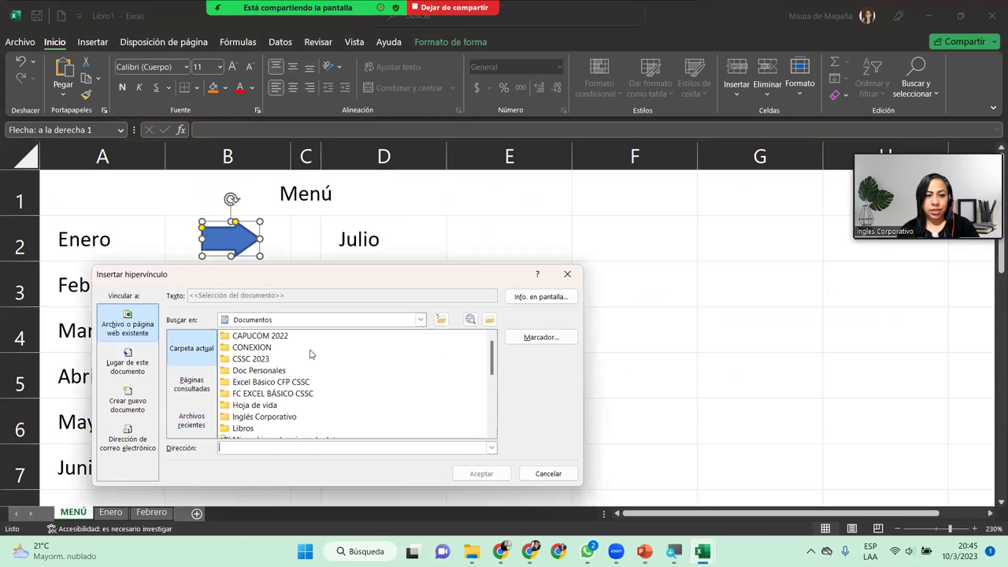
{"action": "left_click", "coordinate": [128, 364]}
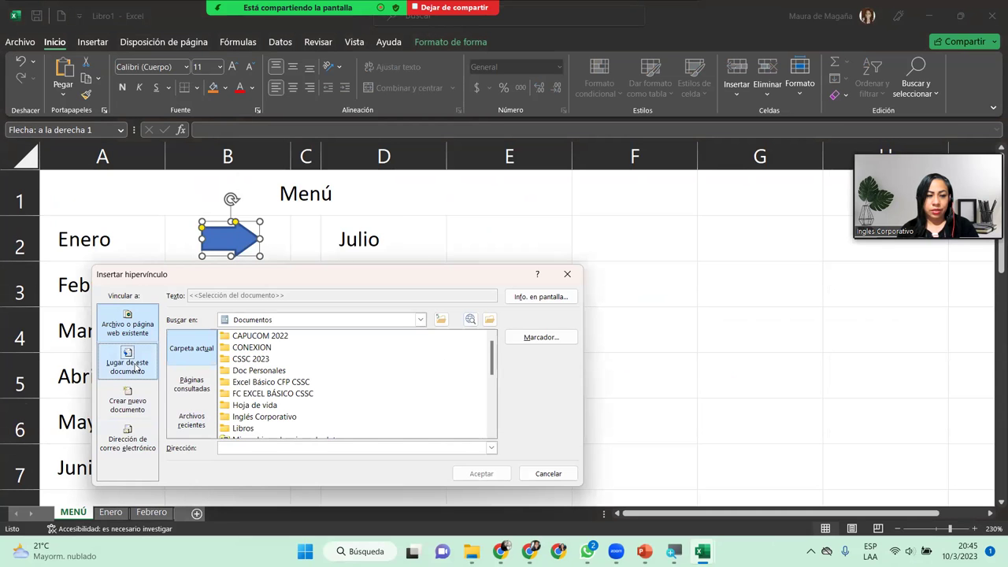
{"action": "left_click", "coordinate": [201, 380]}
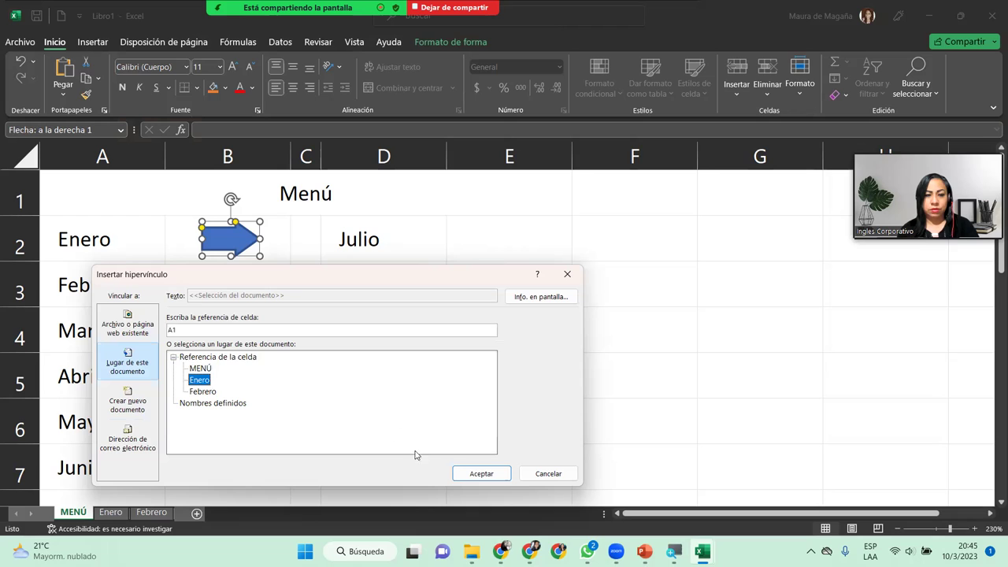
{"action": "left_click", "coordinate": [477, 473]}
{"action": "left_click", "coordinate": [379, 334]}
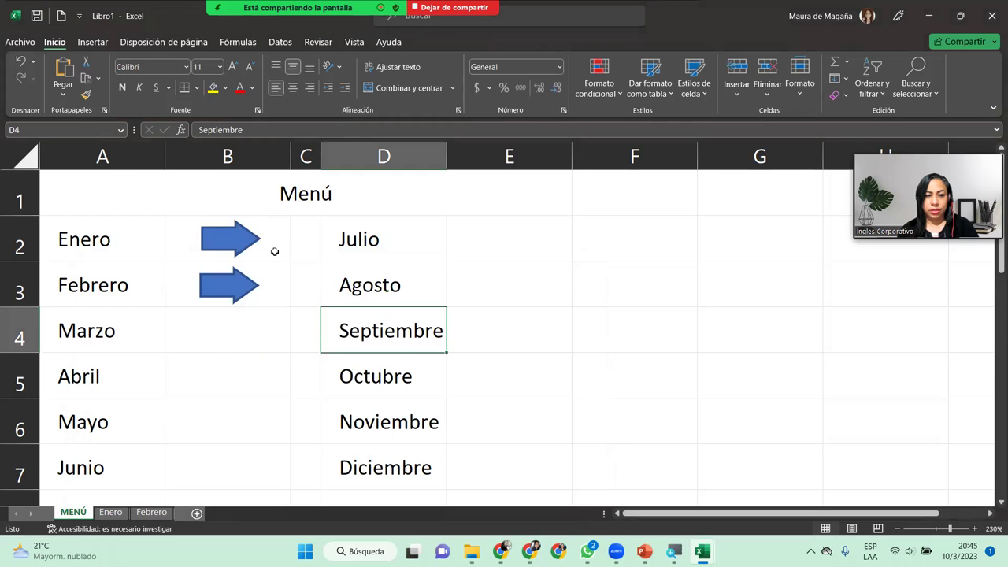
{"action": "left_click", "coordinate": [252, 250]}
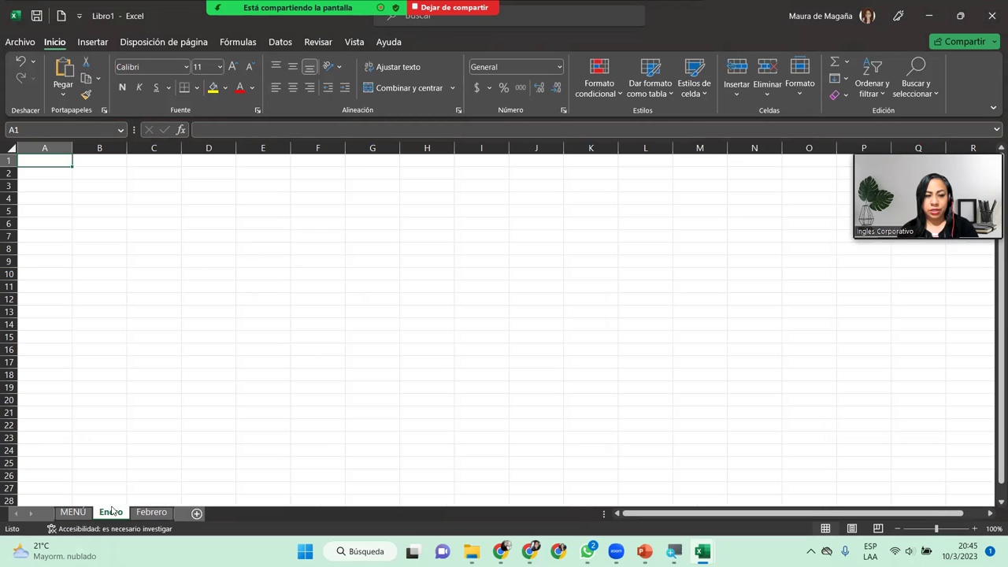
Add a new sheet after Febrero and name it Marzo
{"action": "left_click", "coordinate": [88, 512]}
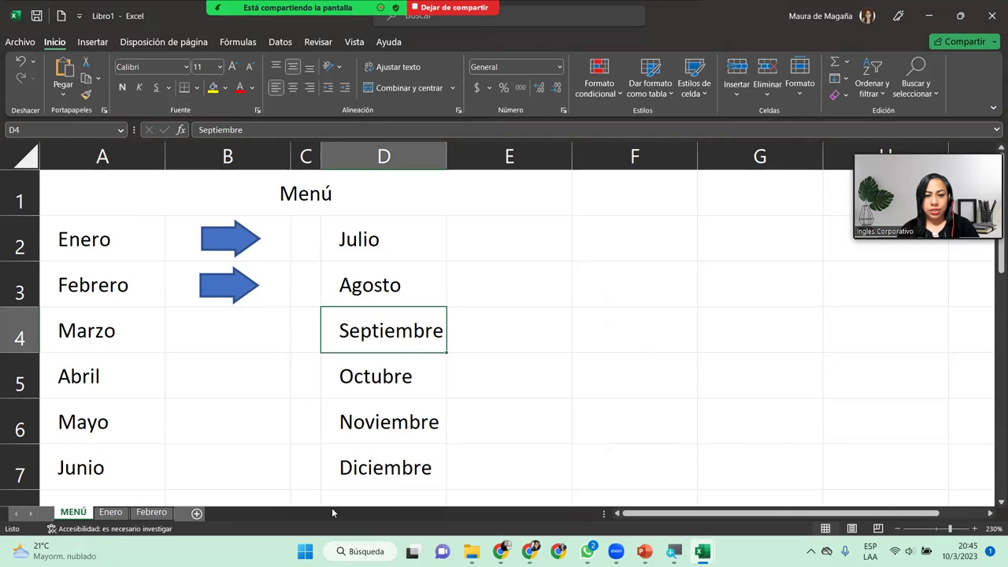
{"action": "left_click", "coordinate": [196, 514]}
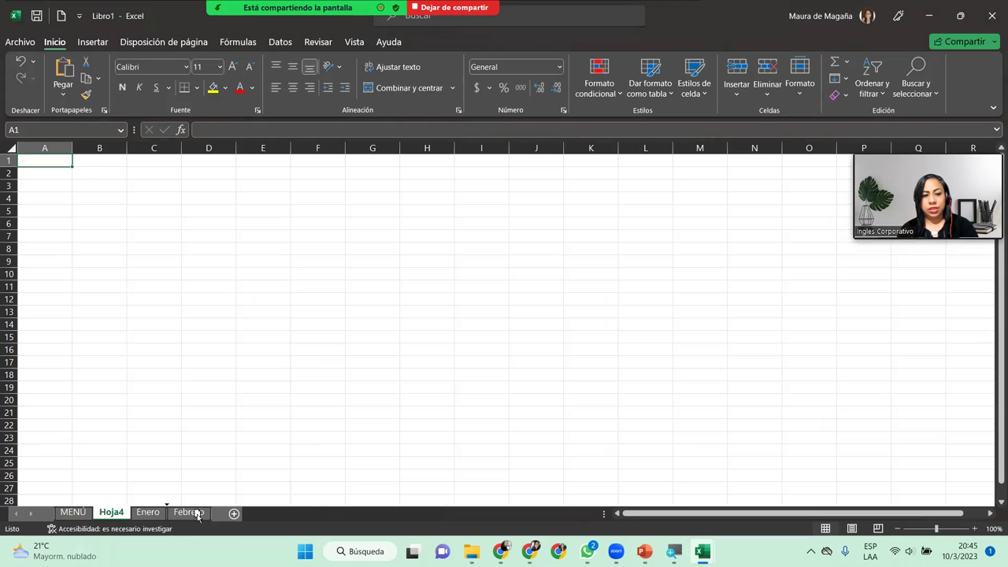
{"action": "left_click_drag", "start_coordinate": [197, 516], "coordinate": [202, 520]}
{"action": "double_click", "coordinate": [193, 513]}
{"action": "type", "text": "Marzo"}
{"action": "key", "text": "Return"}
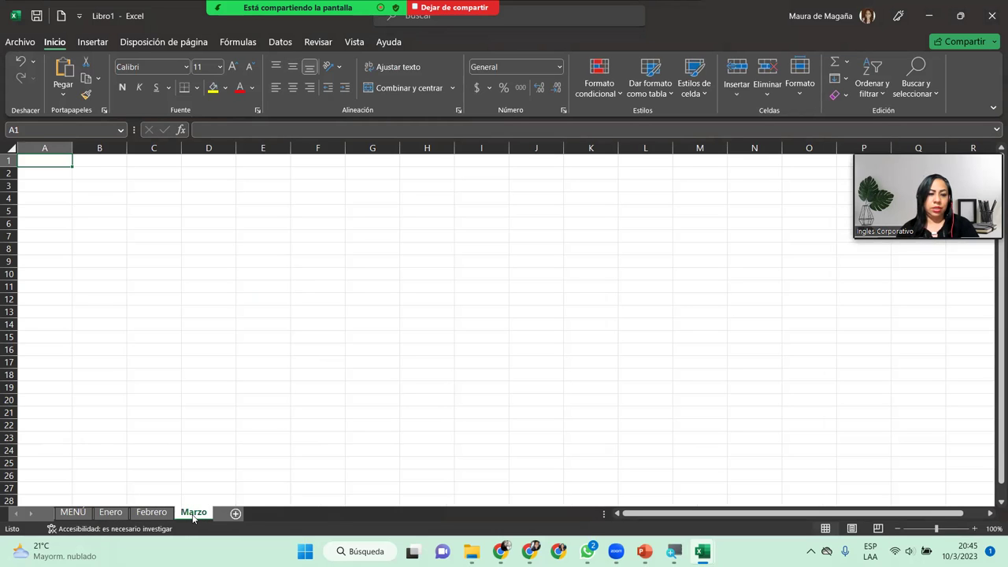
Add another sheet named Abril, clear the stray text in A1, and return to MENÚ
{"action": "left_click", "coordinate": [236, 513]}
{"action": "type", "text": "Abril"}
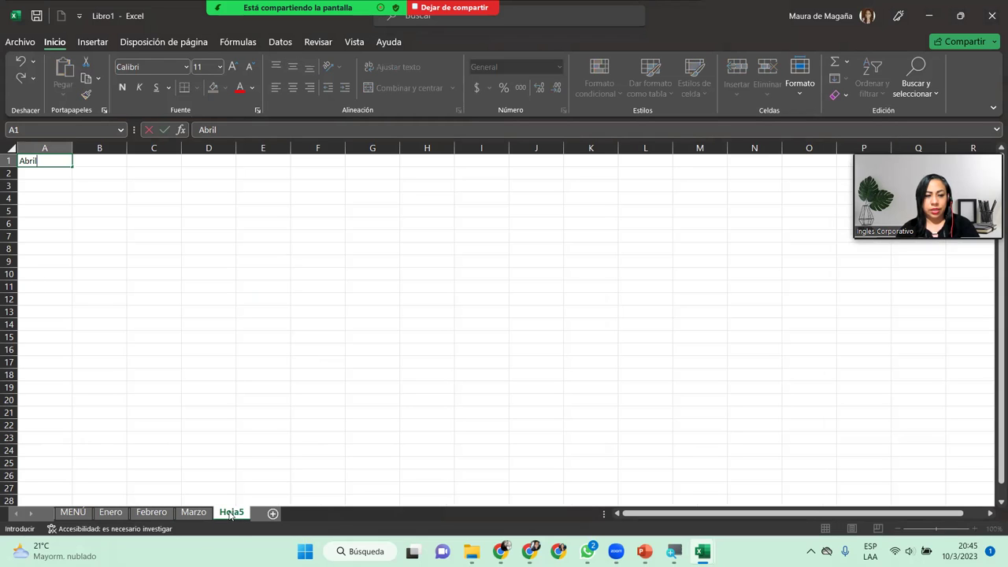
{"action": "left_click", "coordinate": [231, 512]}
{"action": "double_click", "coordinate": [230, 512]}
{"action": "type", "text": "Abril"}
{"action": "key", "text": "Return"}
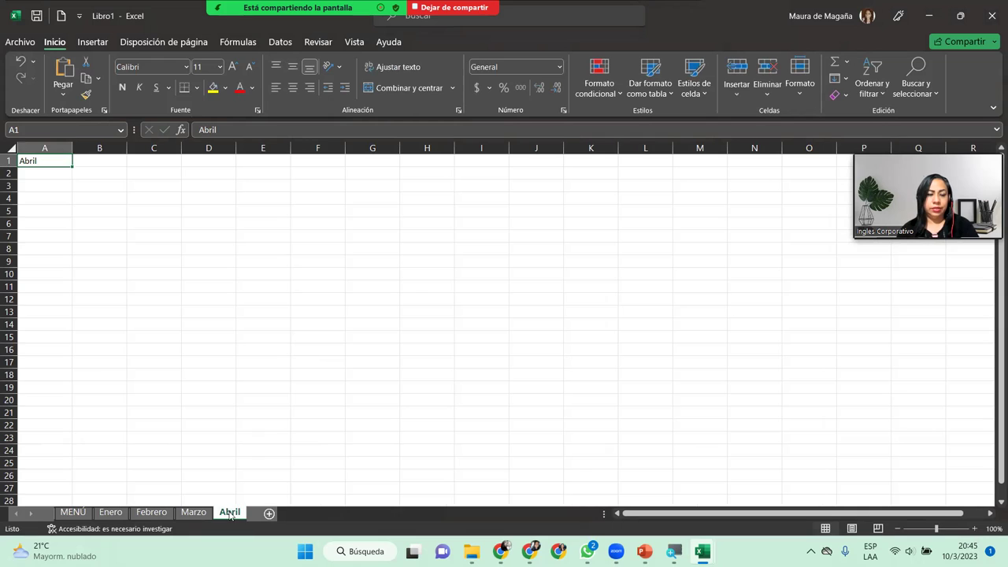
{"action": "key", "text": "Delete"}
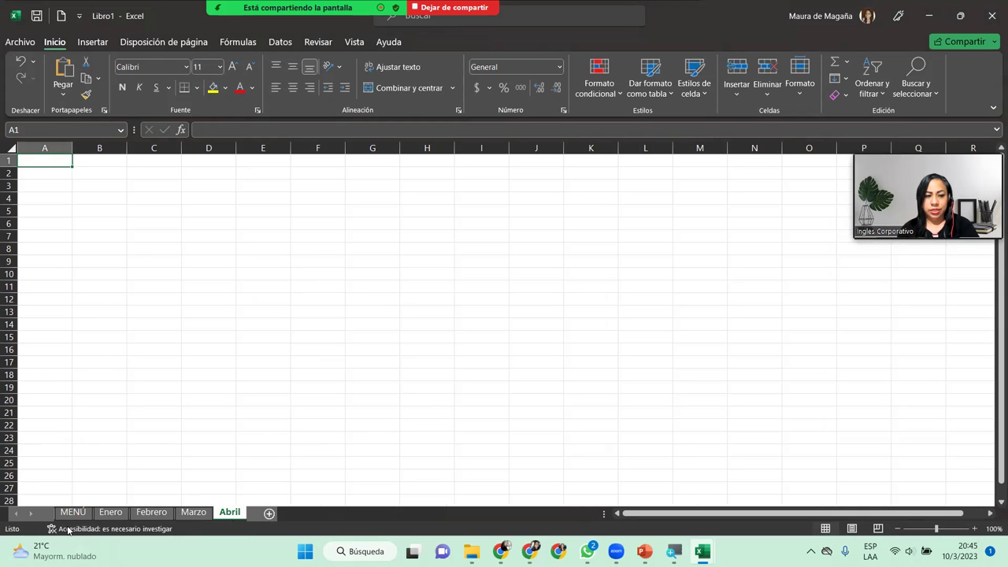
{"action": "left_click", "coordinate": [72, 514]}
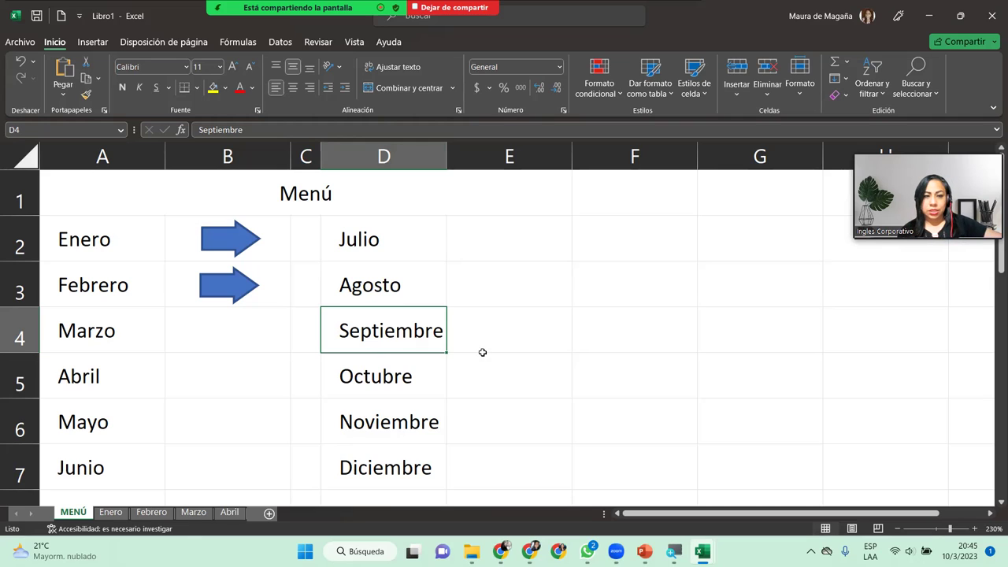
Enter the note 'Aplicar protección de hoja a 4 meses del año' in cell F1
{"action": "left_click", "coordinate": [629, 200]}
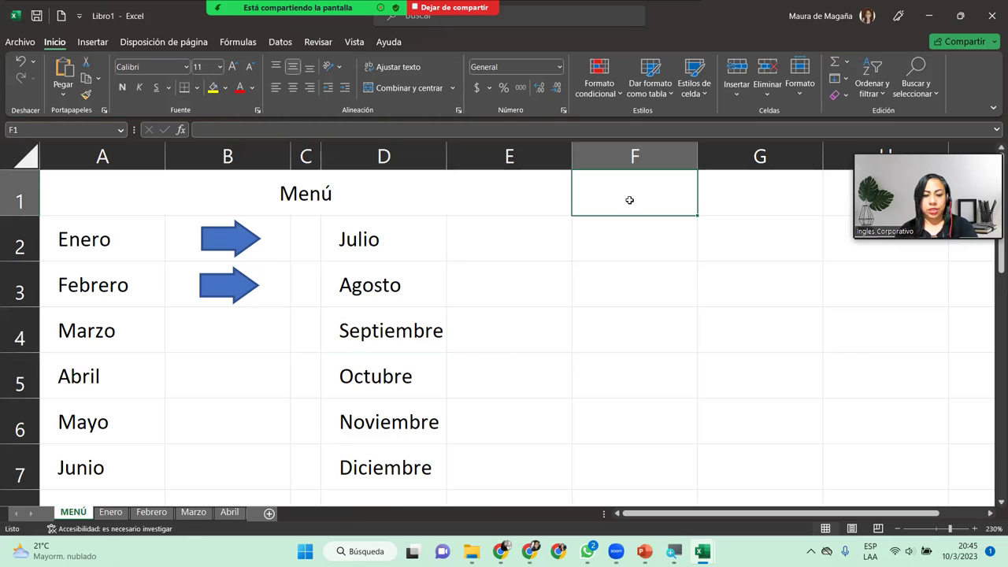
{"action": "type", "text": "Aplicar protex"}
{"action": "key", "text": "BackSpace"}
{"action": "type", "text": "cción de hoja"}
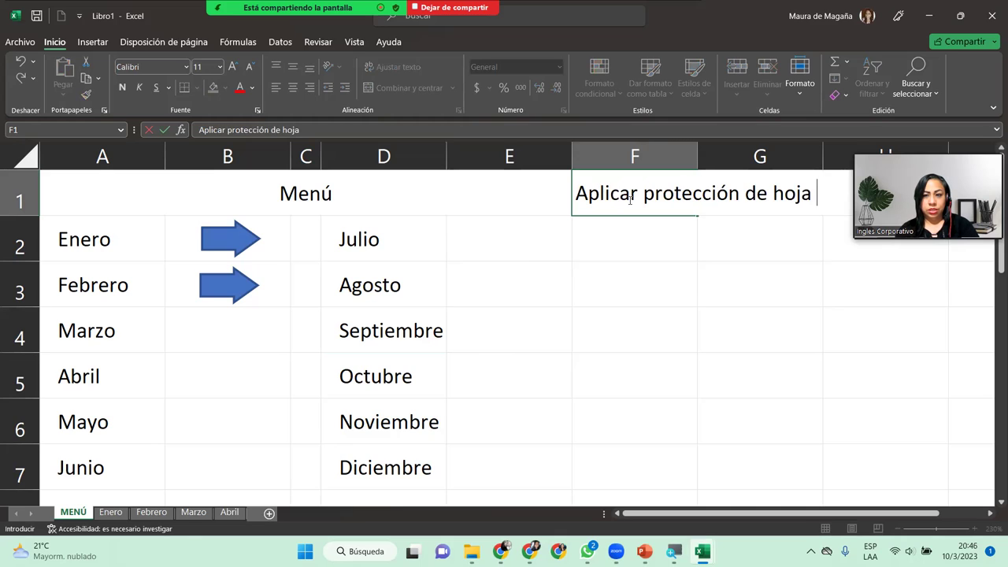
{"action": "type", "text": " a 4 m"}
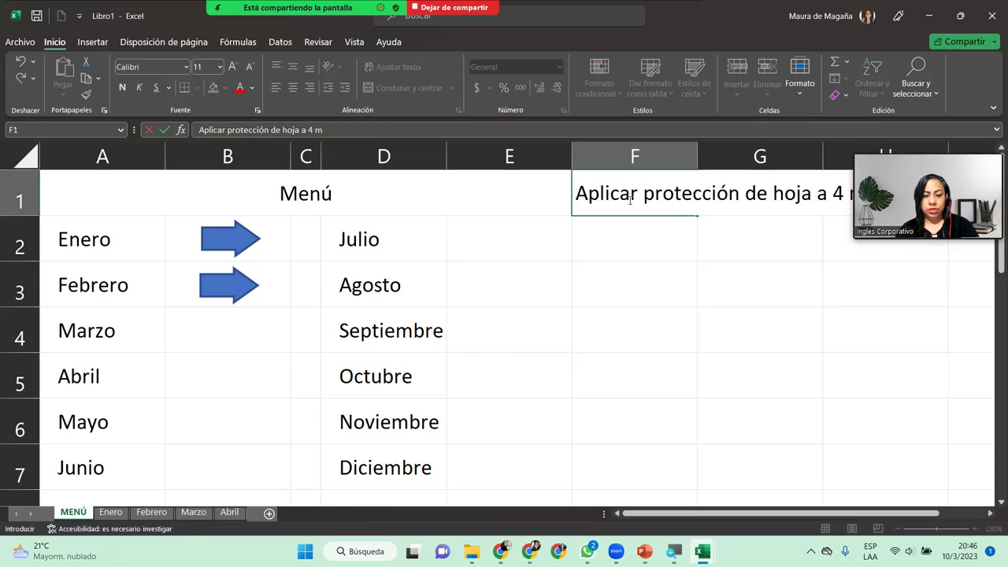
{"action": "type", "text": "s del año"}
{"action": "key", "text": "Return"}
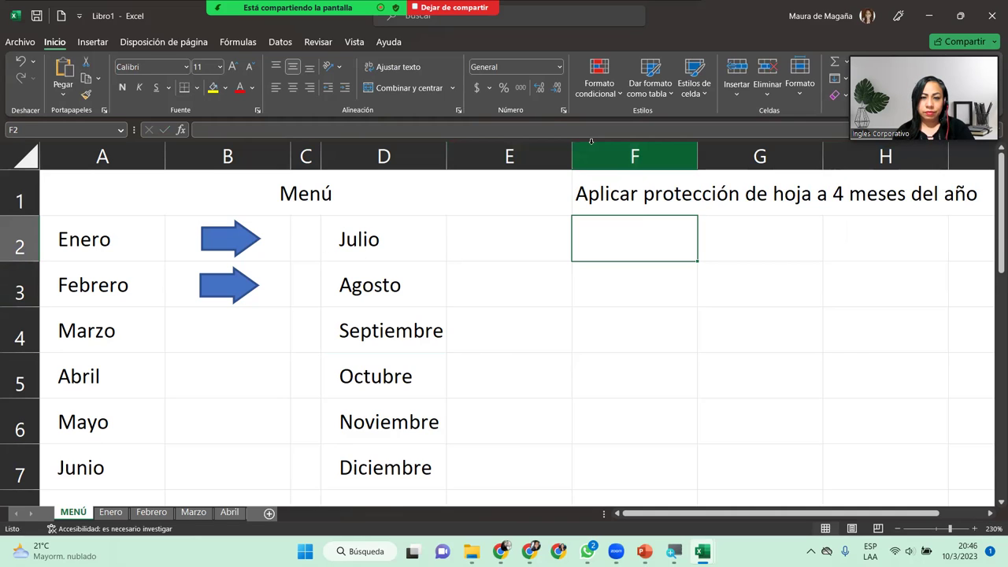
Insert a blank column before column E and narrow column F to about 4.44
{"action": "right_click", "coordinate": [542, 152]}
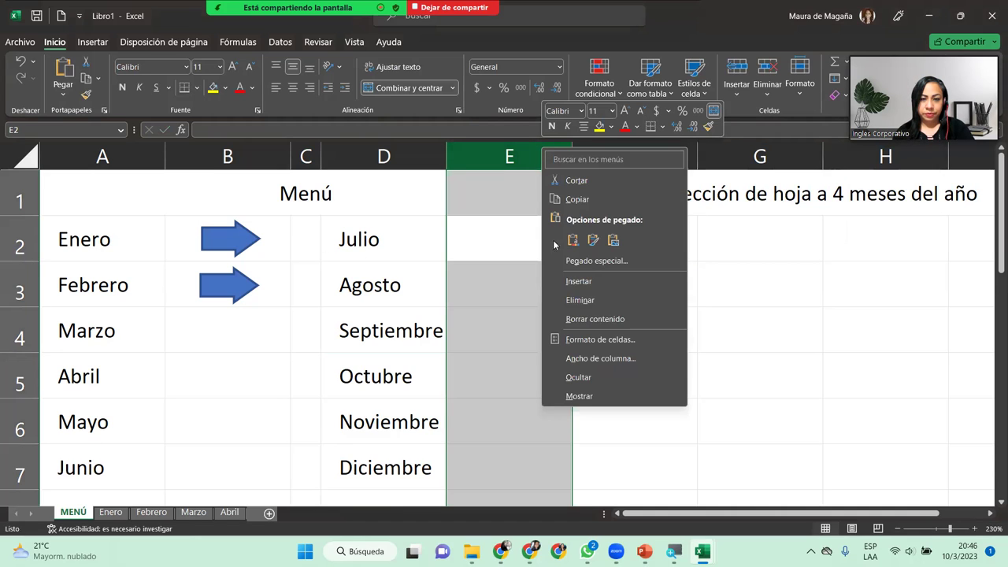
{"action": "left_click", "coordinate": [584, 285]}
{"action": "left_click", "coordinate": [512, 264]}
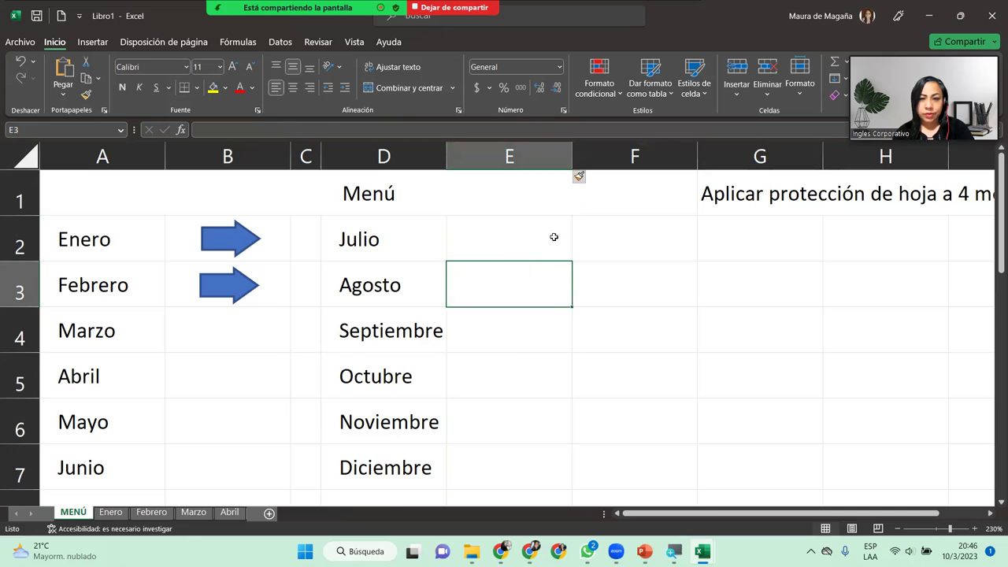
{"action": "left_click", "coordinate": [291, 157]}
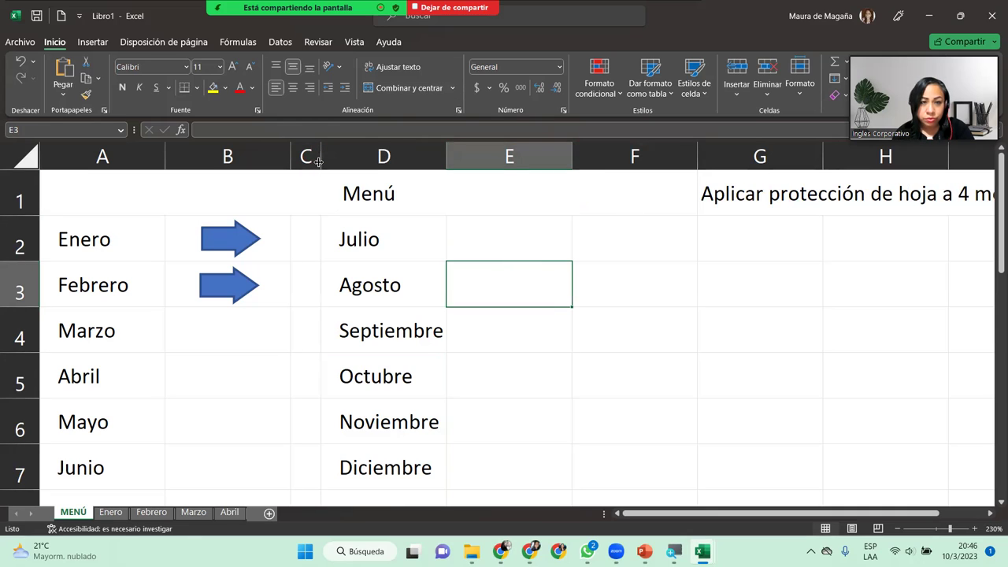
{"action": "left_click_drag", "start_coordinate": [697, 156], "coordinate": [602, 150]}
Put x marks in C3, C6, F4 and F7 beside Febrero, Mayo, Septiembre and Diciembre
{"action": "left_click", "coordinate": [305, 235]}
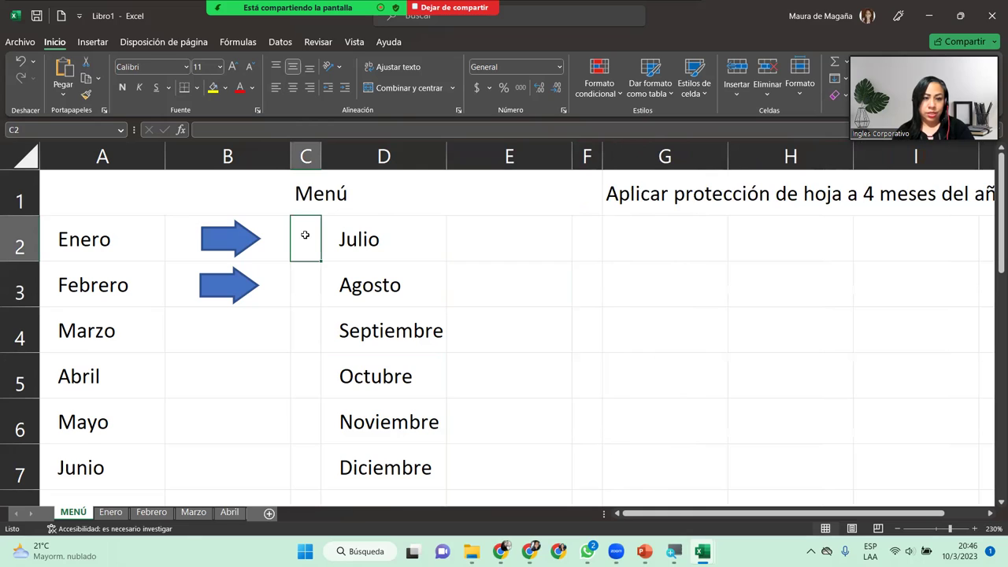
{"action": "left_click", "coordinate": [299, 298]}
{"action": "type", "text": "x"}
{"action": "key", "text": "Return"}
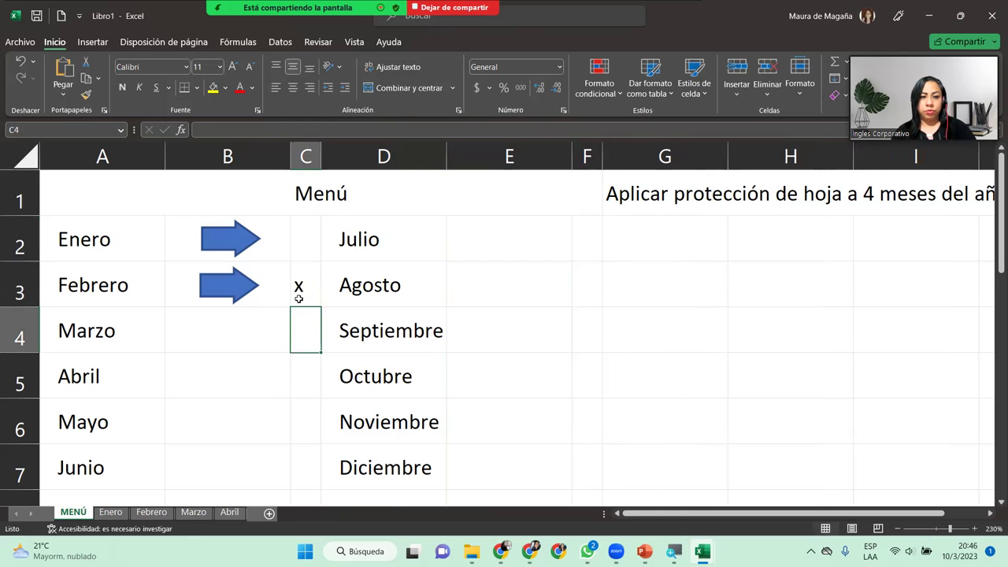
{"action": "left_click", "coordinate": [287, 423]}
{"action": "type", "text": "x"}
{"action": "key", "text": "Escape"}
{"action": "left_click", "coordinate": [310, 417]}
{"action": "type", "text": "x"}
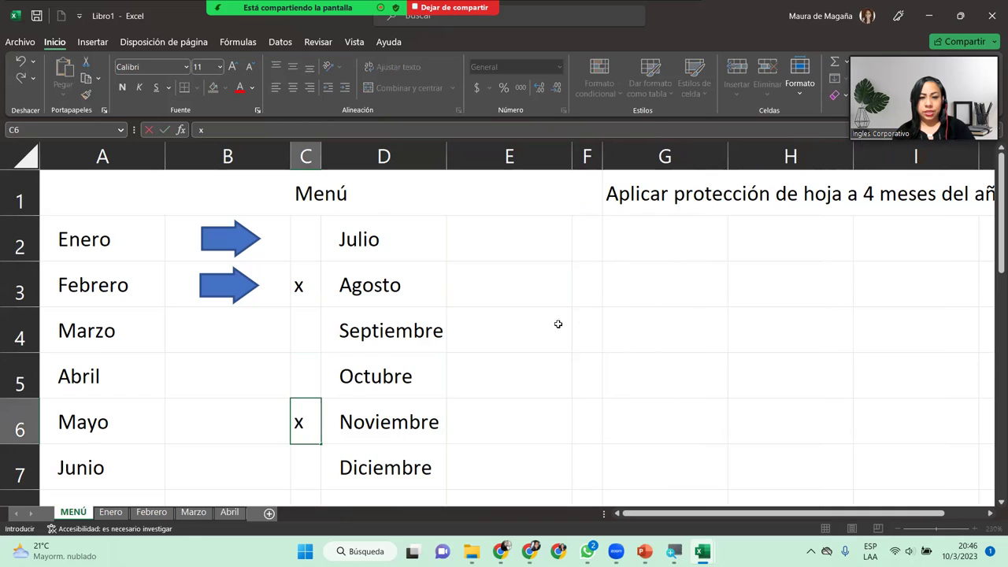
{"action": "left_click", "coordinate": [586, 321]}
{"action": "type", "text": "x"}
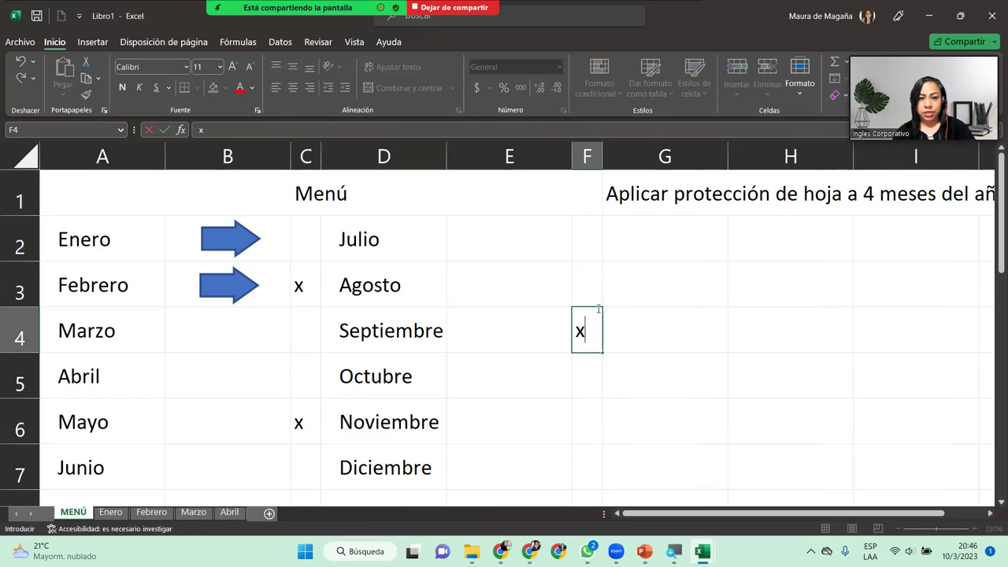
{"action": "left_click", "coordinate": [589, 453]}
{"action": "type", "text": "x"}
{"action": "left_click", "coordinate": [625, 354]}
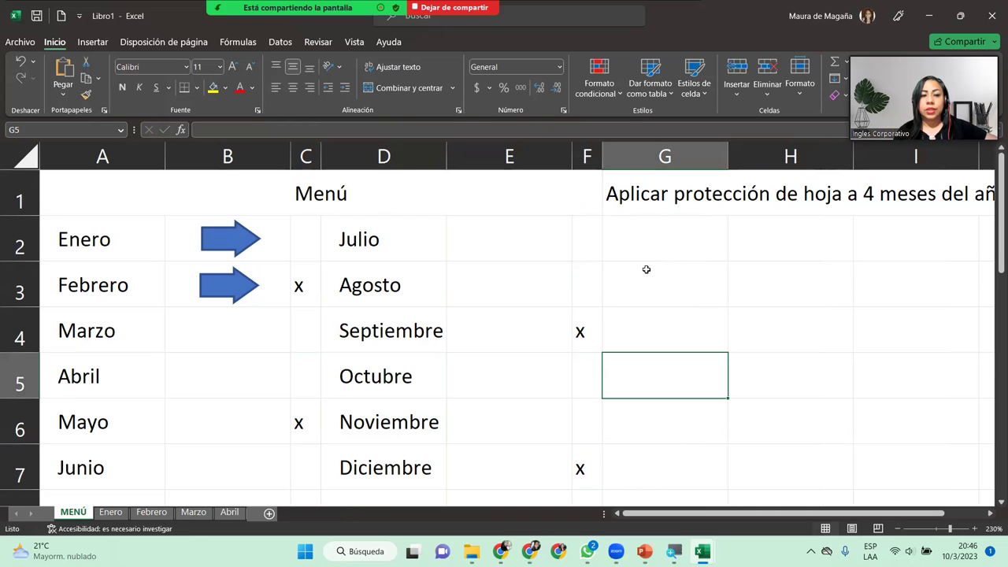
Append ', la contraseña debe ser' plus the required password to the G1 note
{"action": "left_click", "coordinate": [715, 198]}
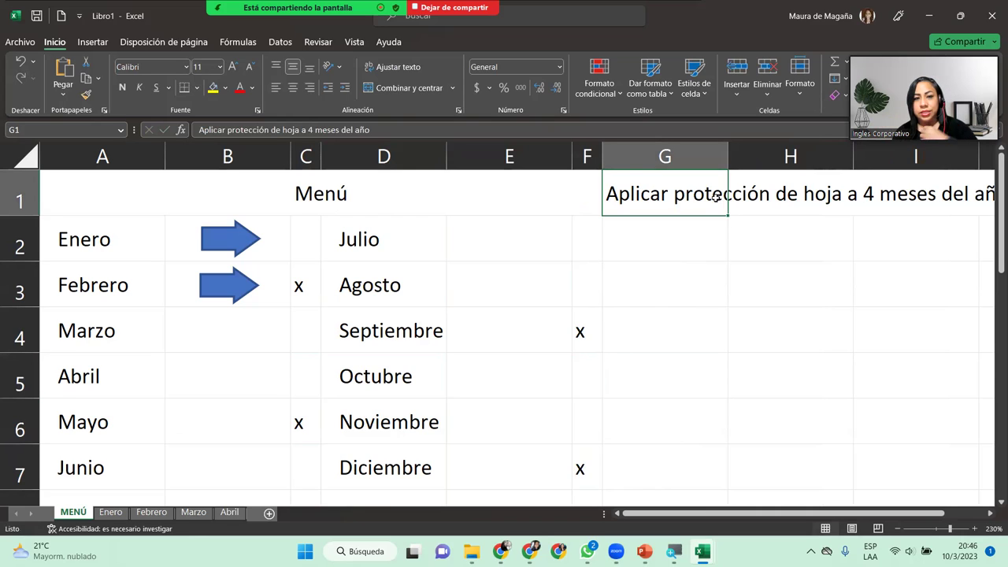
{"action": "left_click", "coordinate": [505, 133]}
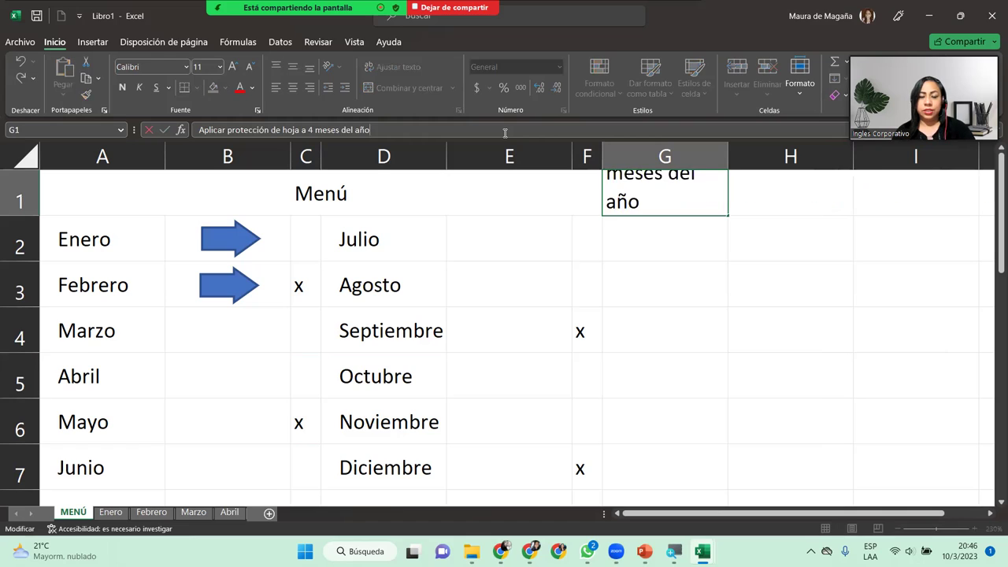
{"action": "type", "text": ", la contrase"}
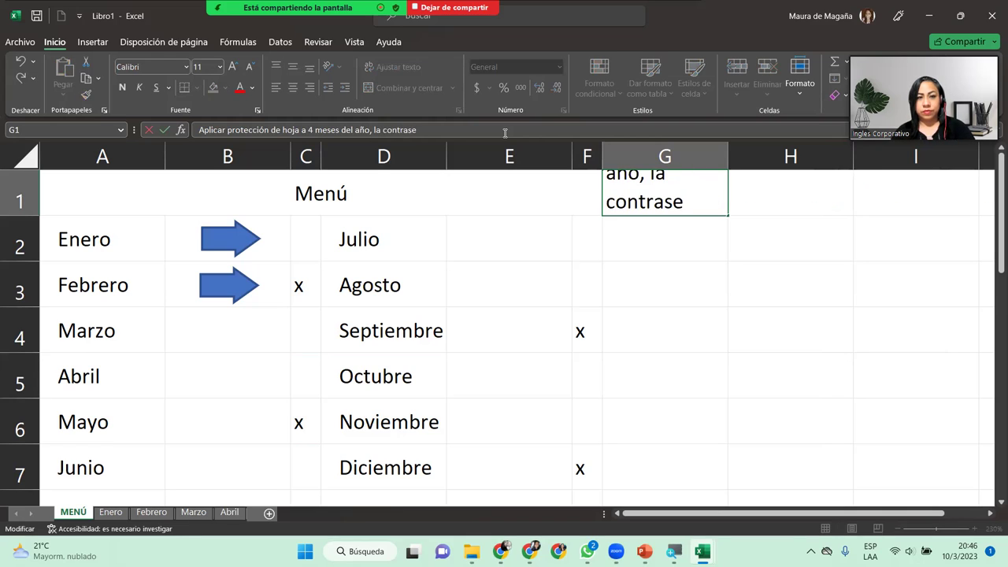
{"action": "type", "text": "ña debe ser"}
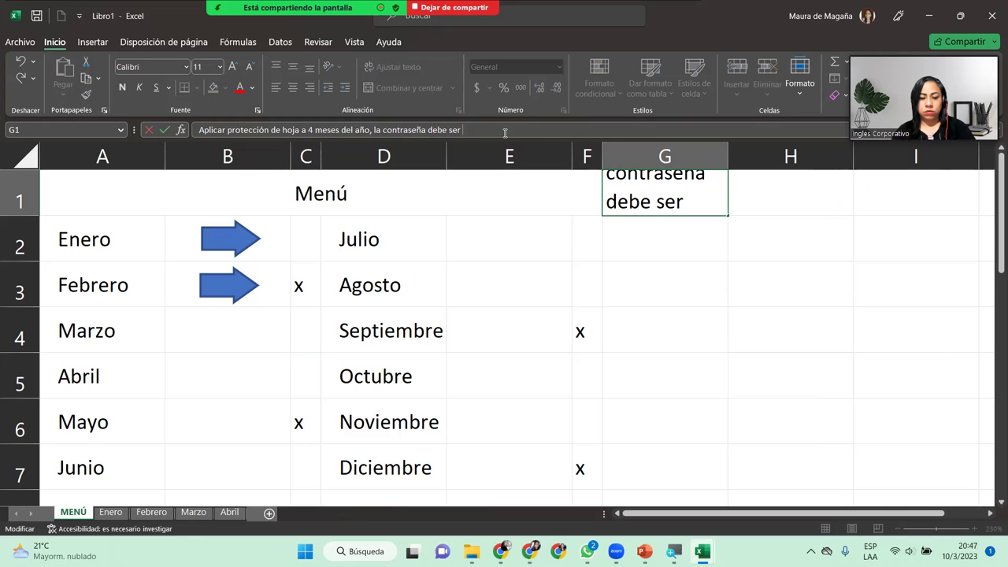
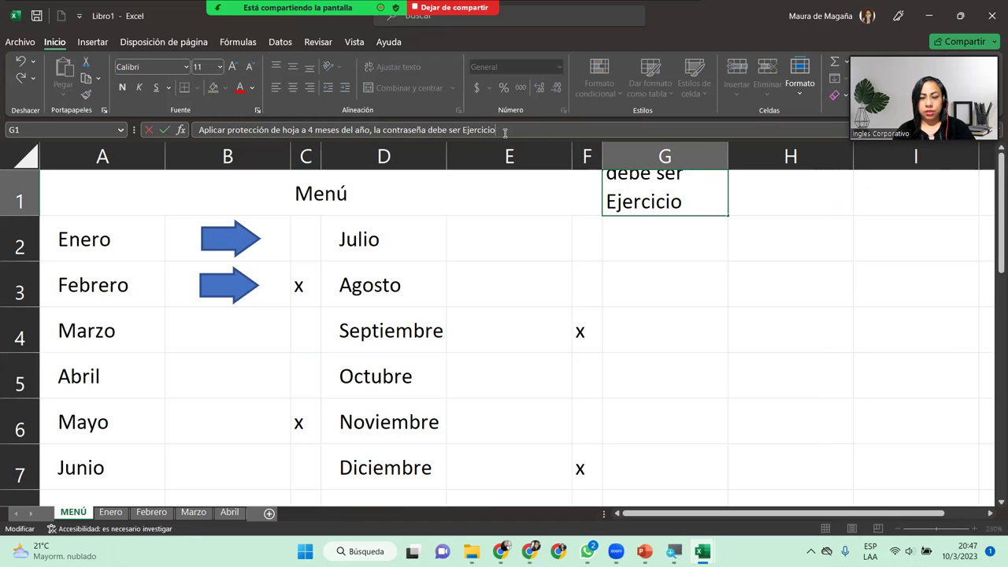
{"action": "key", "text": "Return"}
{"action": "left_click", "coordinate": [674, 196]}
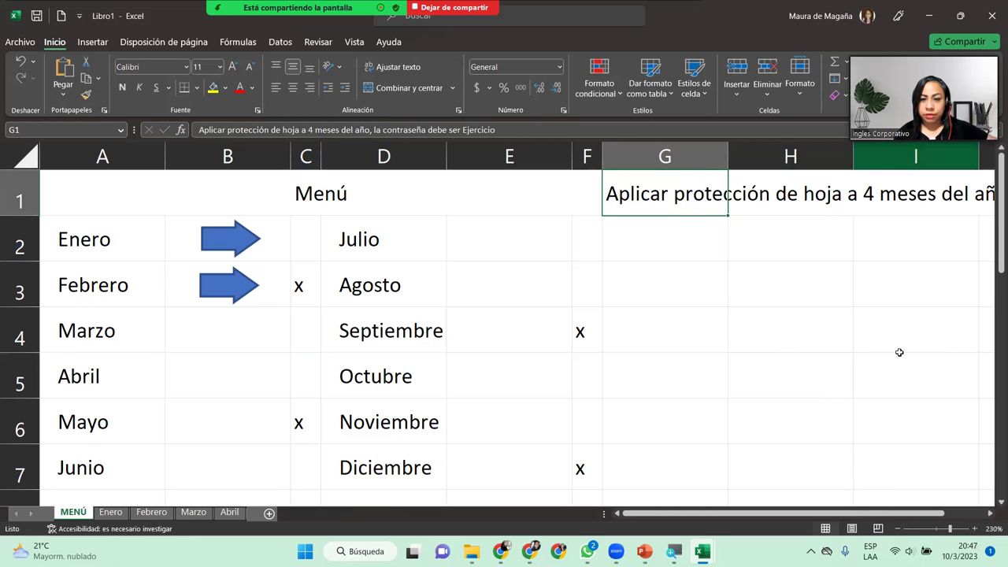
Zoom out and write in G2 the note to password-protect the workbook structure, naming the password
{"action": "left_click", "coordinate": [899, 529]}
{"action": "left_click", "coordinate": [899, 530]}
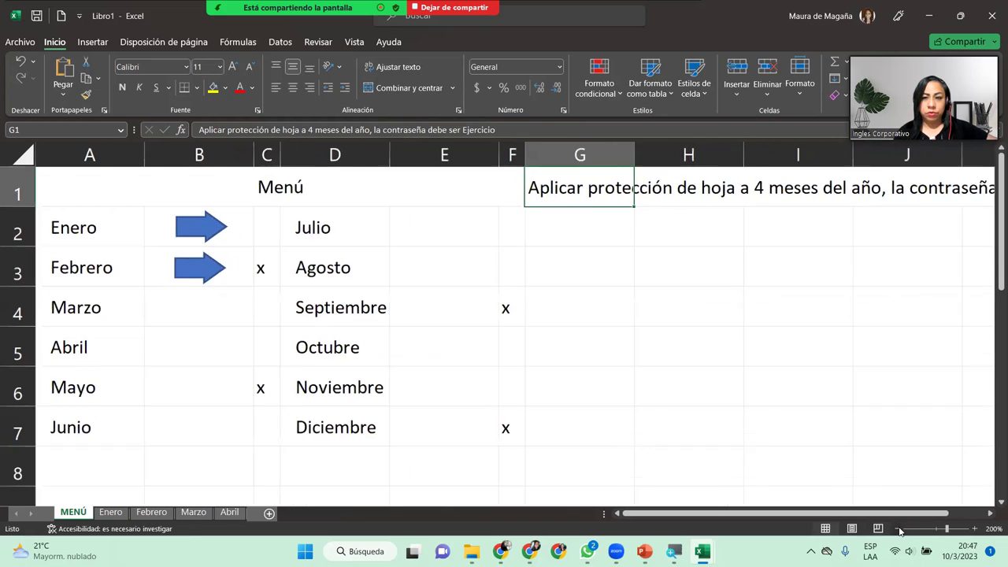
{"action": "left_click", "coordinate": [899, 530]}
{"action": "left_click", "coordinate": [899, 529]}
{"action": "left_click", "coordinate": [899, 530]}
{"action": "left_click", "coordinate": [899, 529]}
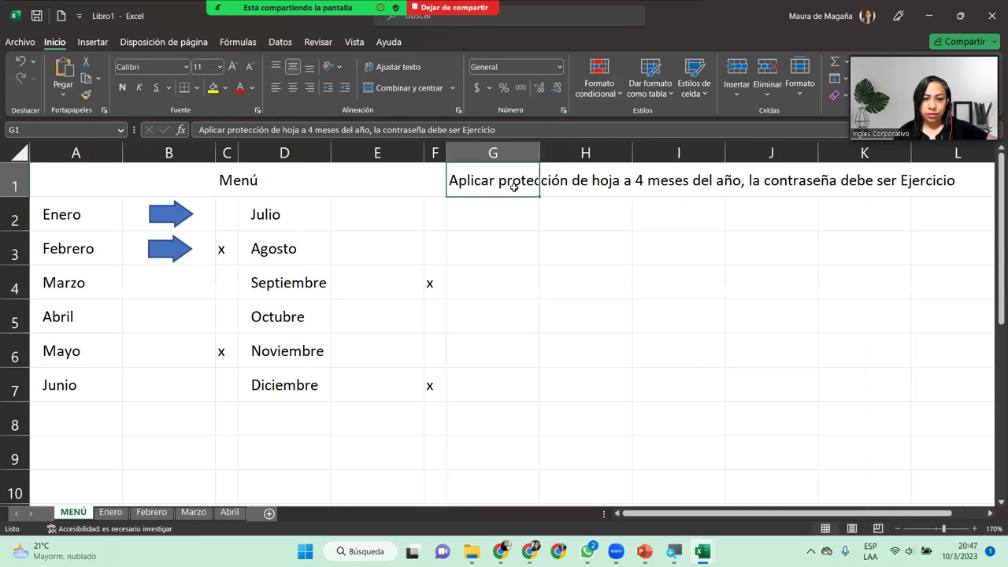
{"action": "left_click", "coordinate": [508, 215]}
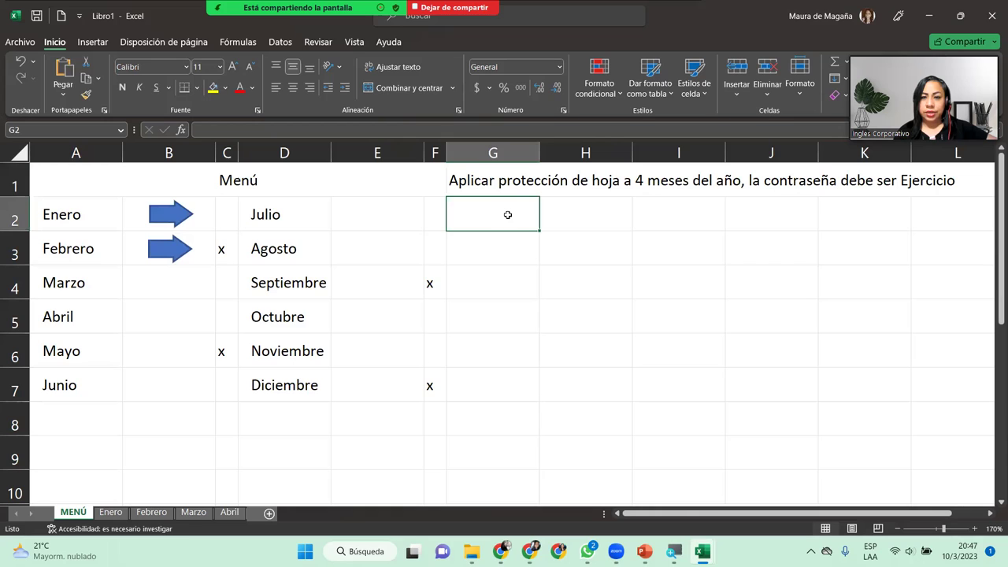
{"action": "left_click", "coordinate": [652, 187]}
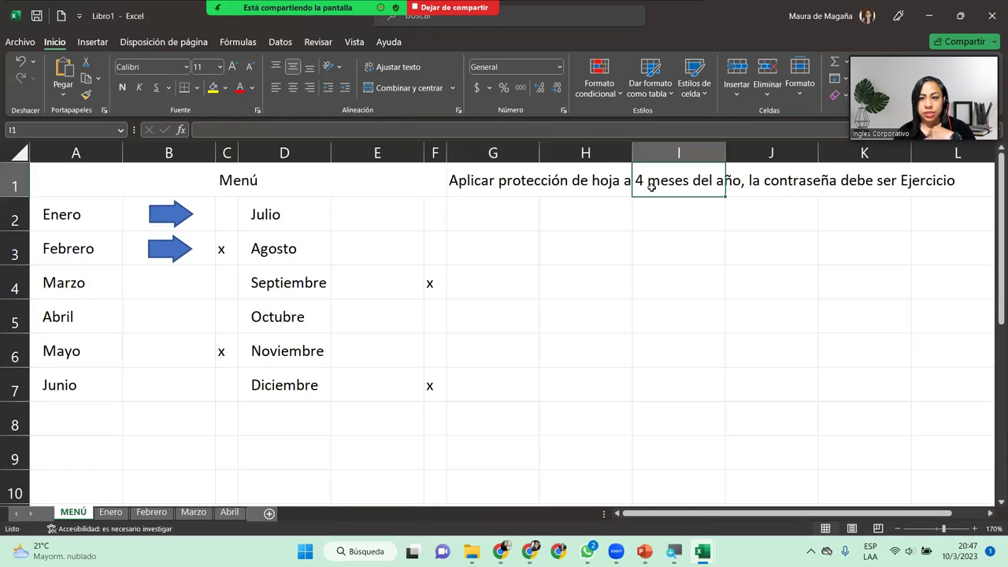
{"action": "left_click", "coordinate": [519, 215]}
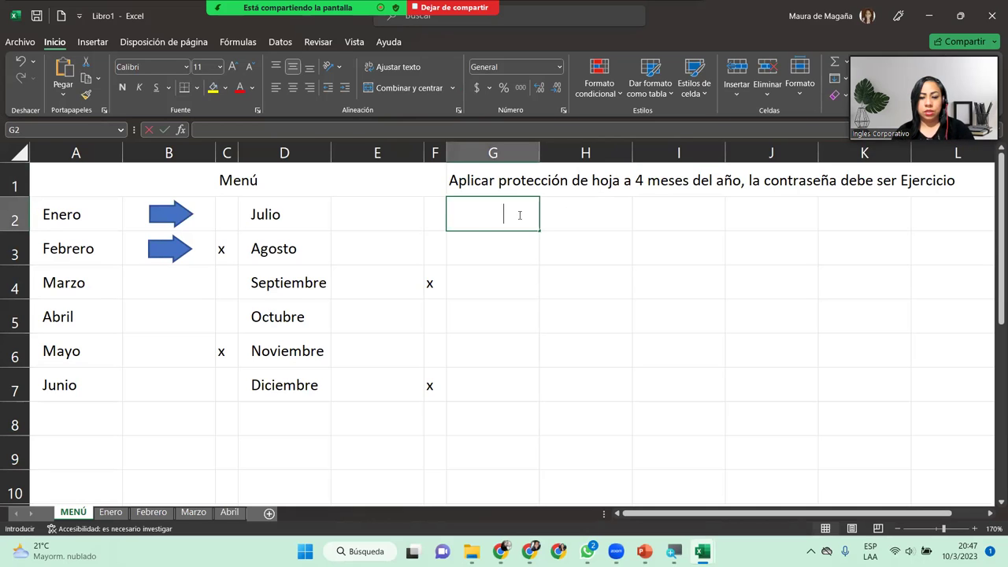
{"action": "type", "text": "Aplicar "}
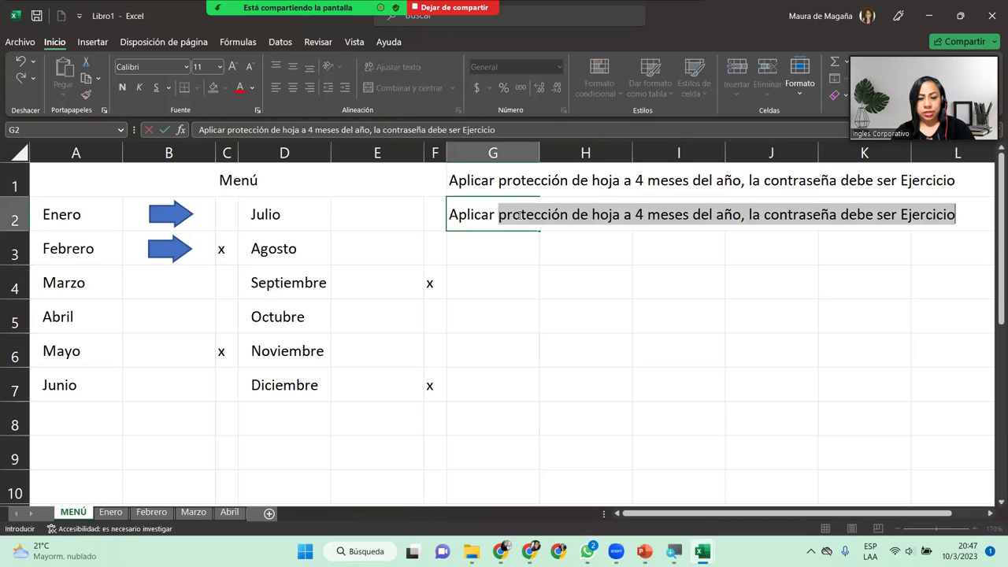
{"action": "type", "text": "COntra"}
{"action": "key", "text": "BackSpace"}
{"action": "key", "text": "BackSpace"}
{"action": "key", "text": "BackSpace"}
{"action": "key", "text": "BackSpace"}
{"action": "key", "text": "BackSpace"}
{"action": "type", "text": "contraseña a"}
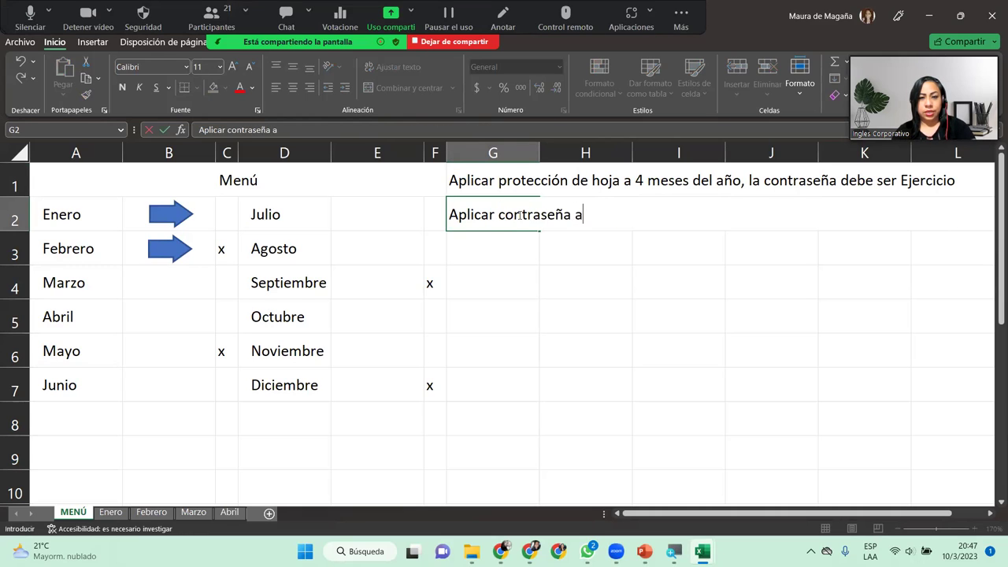
{"action": "type", "text": " la estructura del libro,"}
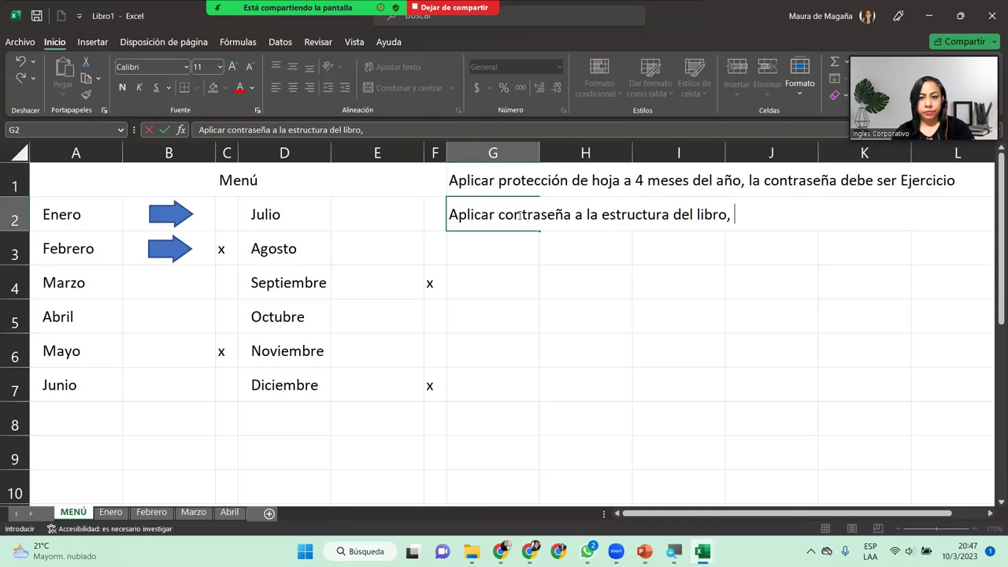
{"action": "type", "text": "con"}
{"action": "type", "text": "ntraseña"}
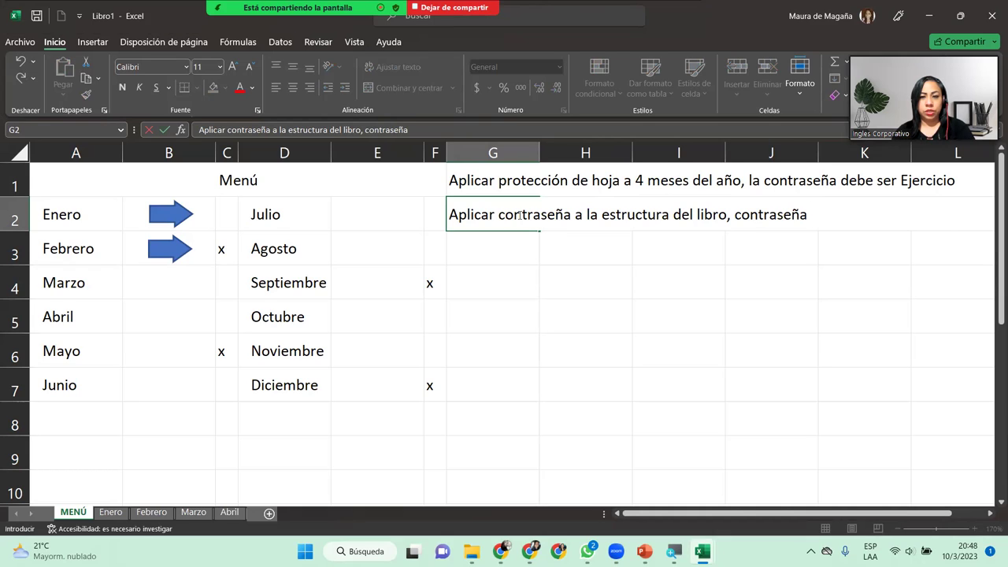
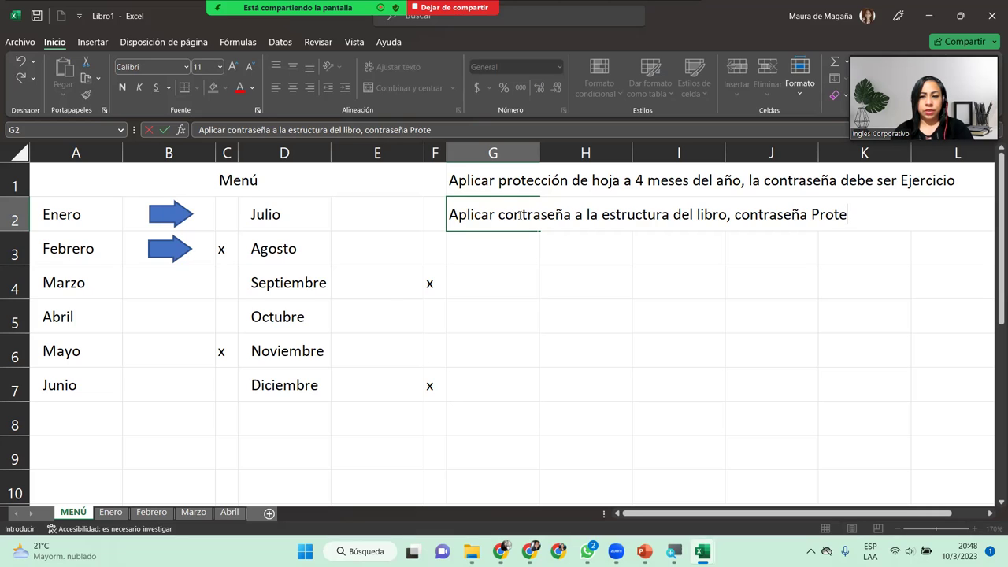
{"action": "key", "text": "Return"}
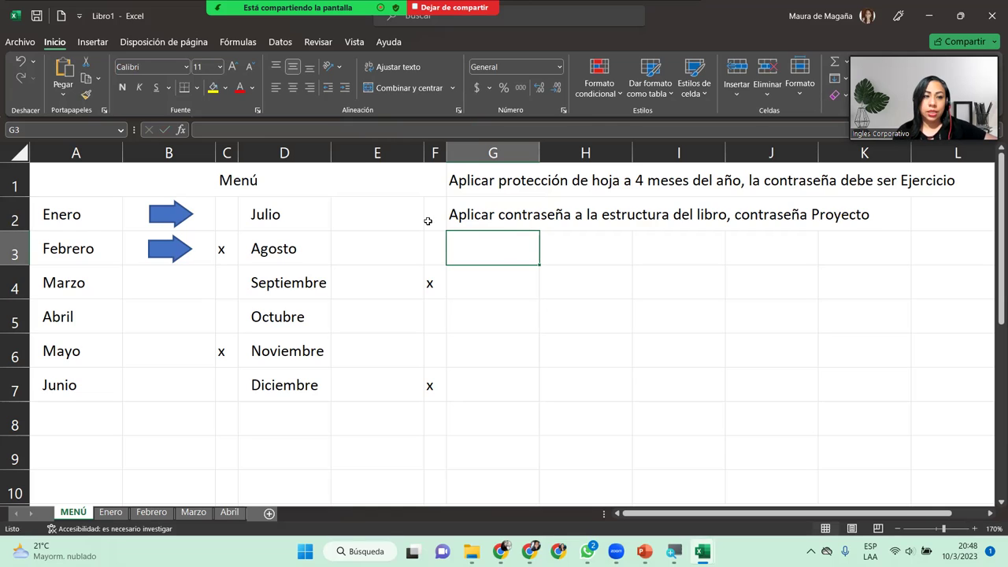
Review the Proteger libro options on the File > Información page
{"action": "left_click", "coordinate": [19, 43]}
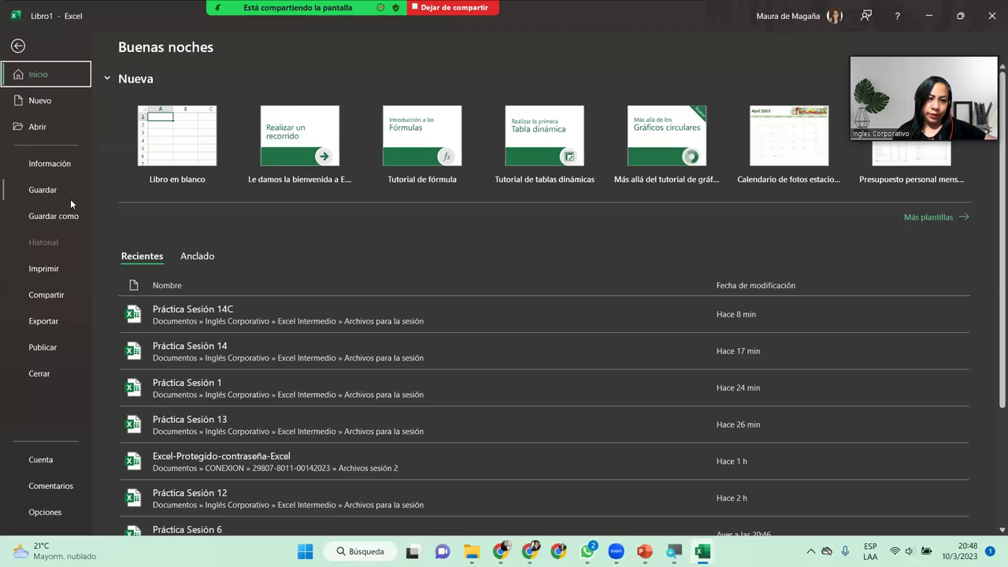
{"action": "left_click", "coordinate": [69, 159]}
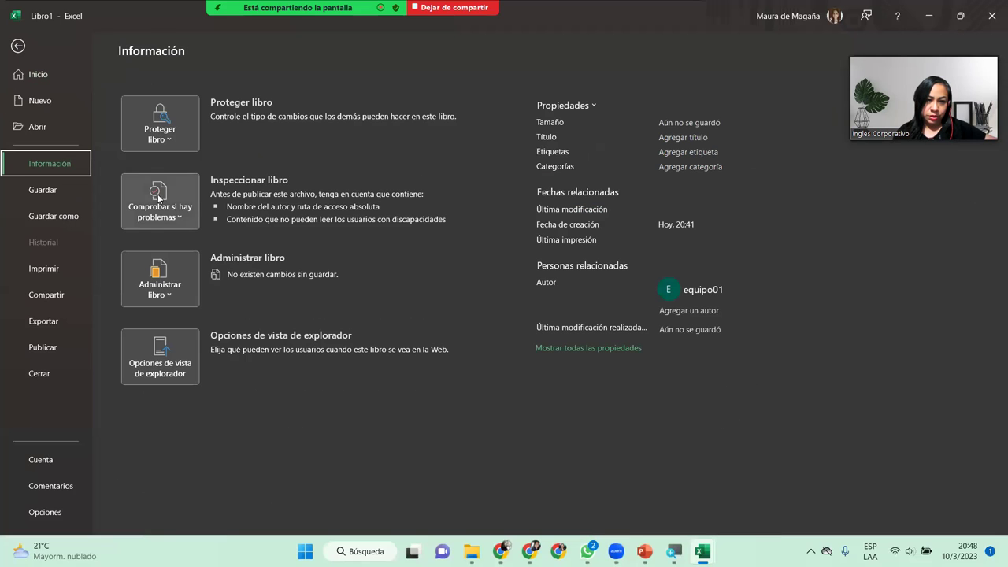
{"action": "left_click", "coordinate": [170, 142]}
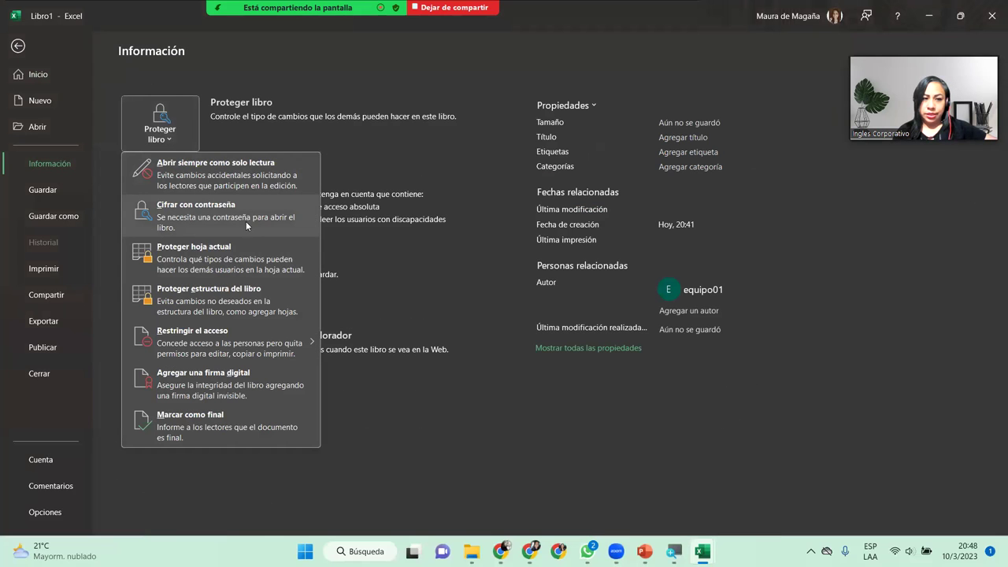
{"action": "left_click", "coordinate": [17, 47]}
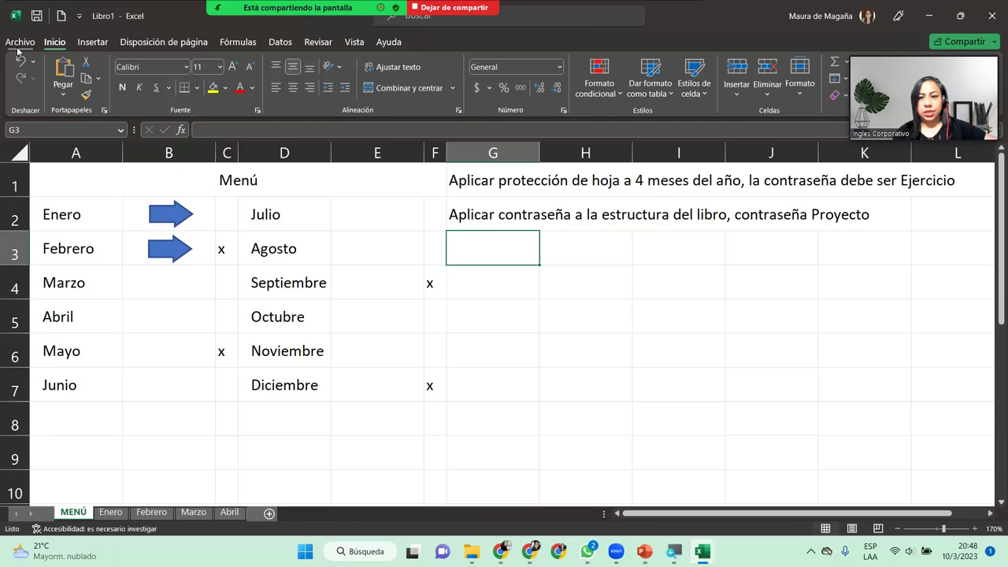
Enter the password-encryption note in G3 and 'Marcar como libro final' in G4
{"action": "type", "text": "Cifrado con contrasela"}
{"action": "key", "text": "BackSpace"}
{"action": "key", "text": "BackSpace"}
{"action": "type", "text": "ña"}
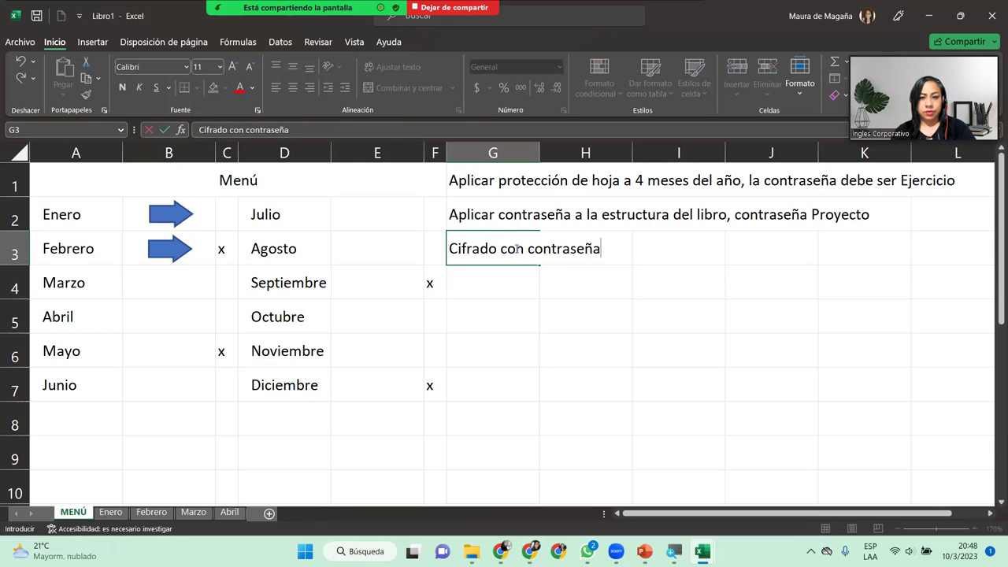
{"action": "type", "text": "debese"}
{"action": "key", "text": "BackSpace"}
{"action": "key", "text": "BackSpace"}
{"action": "type", "text": "ser con"}
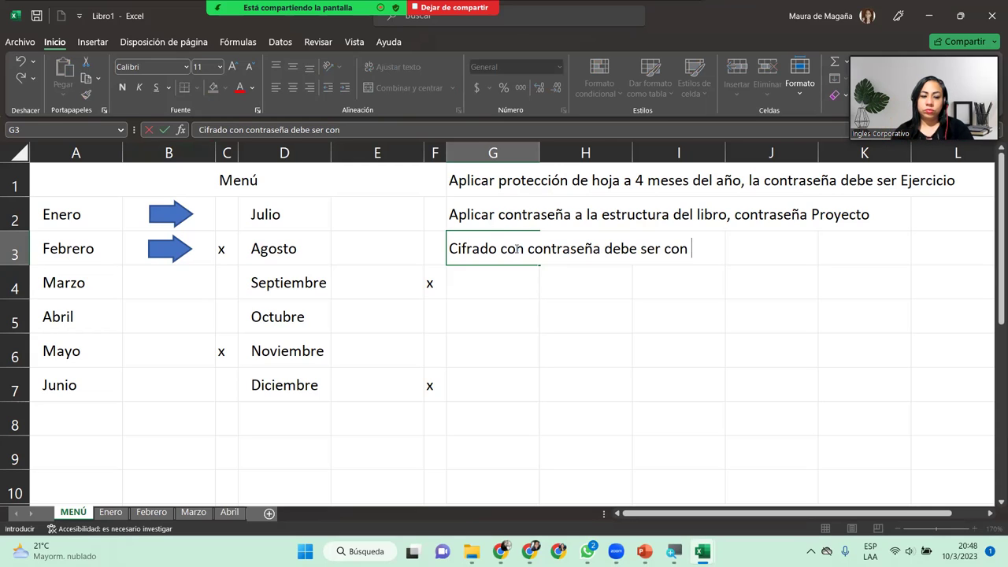
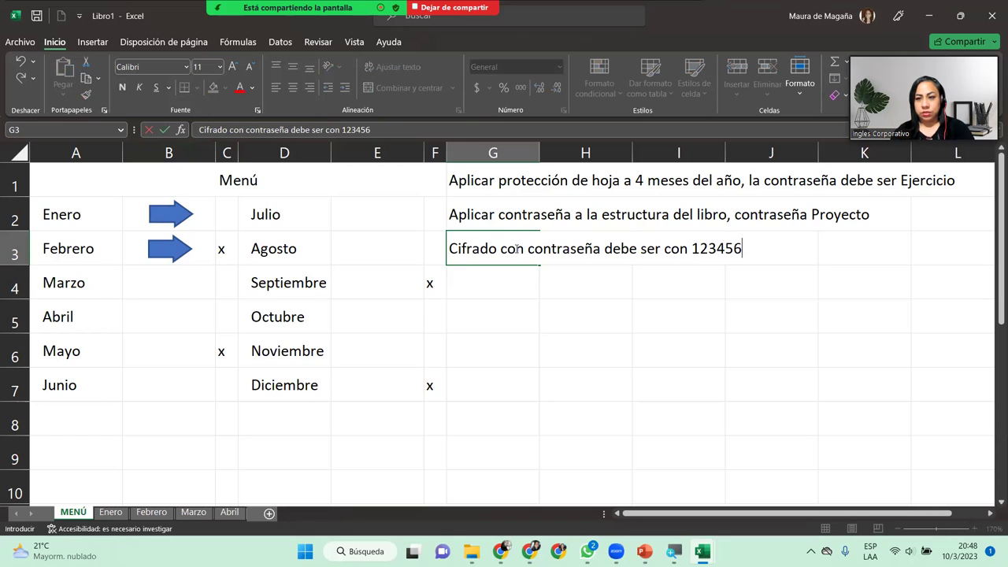
{"action": "key", "text": "Return"}
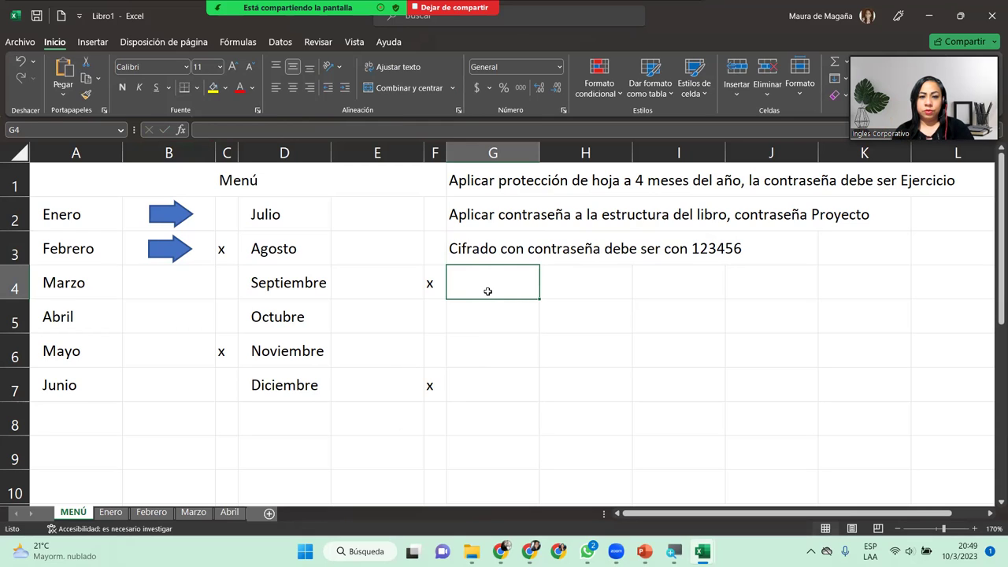
{"action": "type", "text": "Marcar como "}
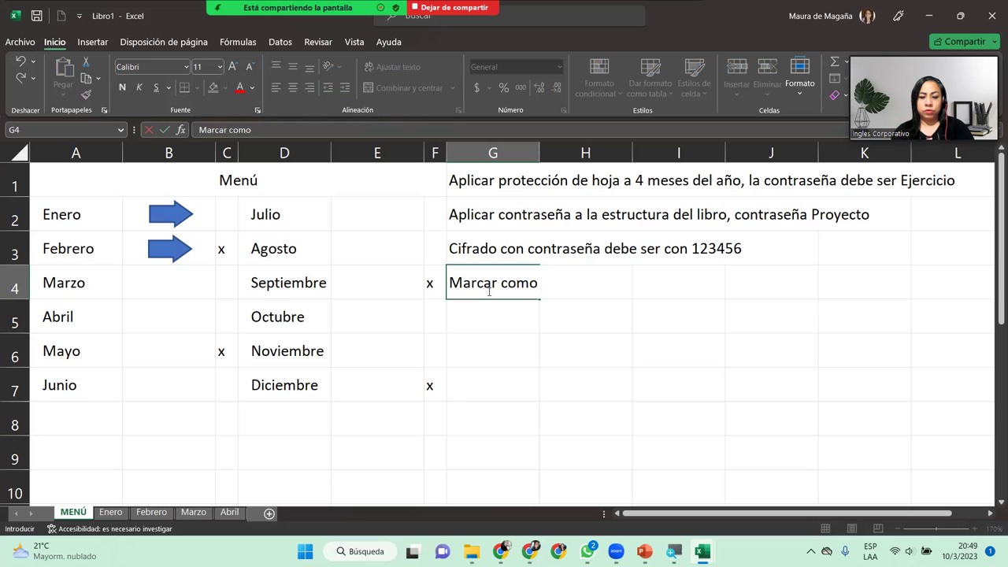
{"action": "type", "text": "ibr"}
{"action": "type", "text": "ro final"}
{"action": "key", "text": "Return"}
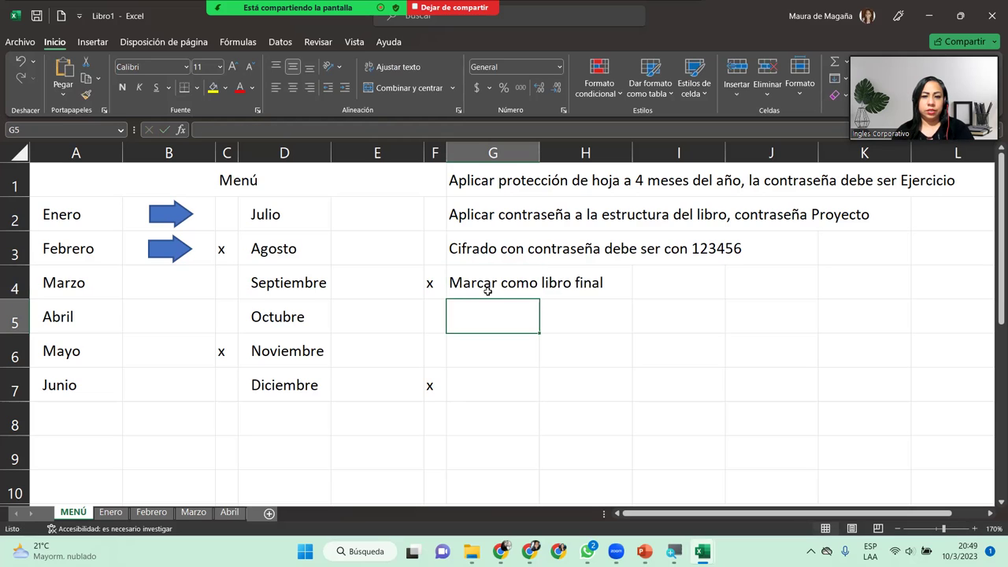
{"action": "left_click", "coordinate": [20, 42]}
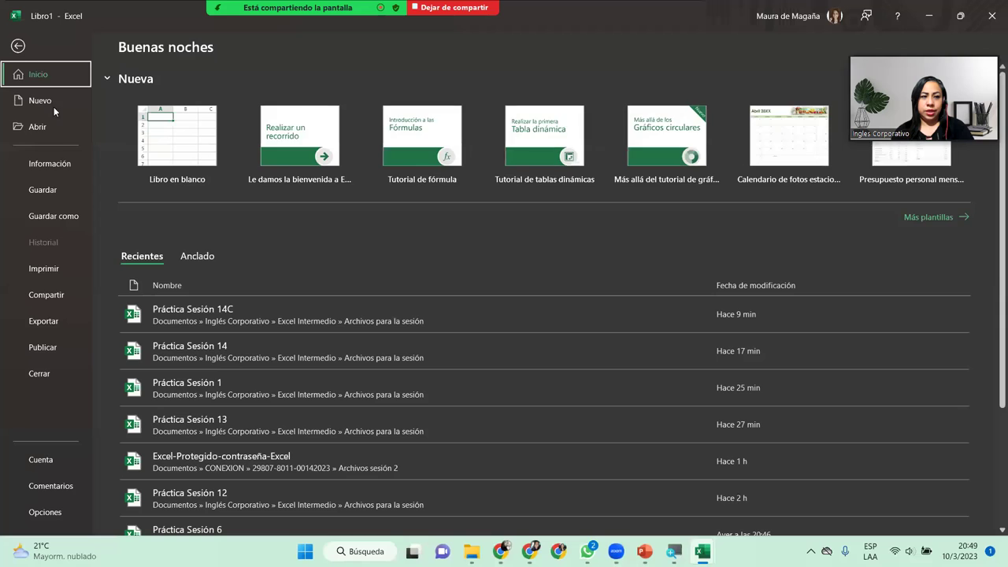
{"action": "left_click", "coordinate": [61, 161]}
{"action": "left_click", "coordinate": [175, 140]}
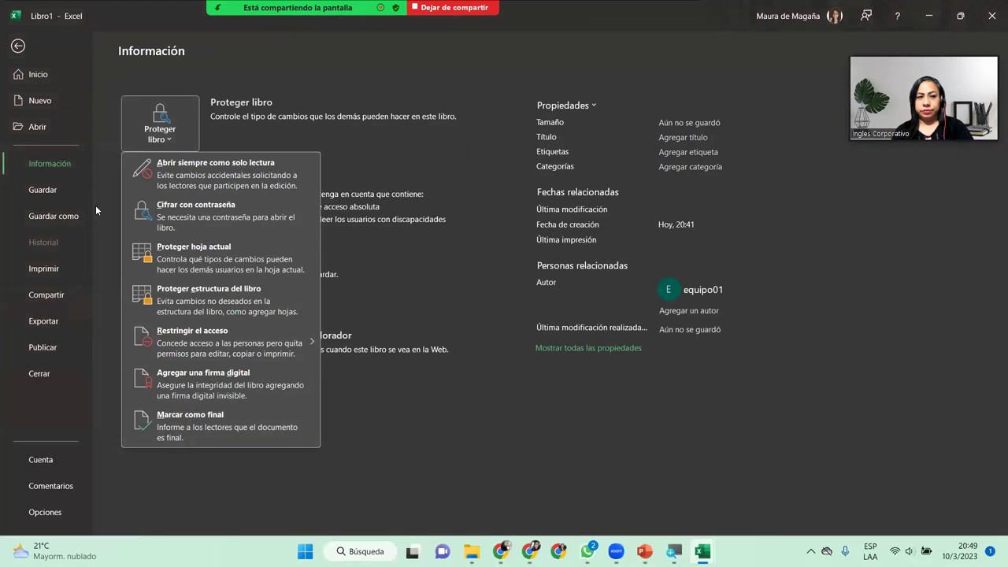
{"action": "left_click", "coordinate": [17, 47]}
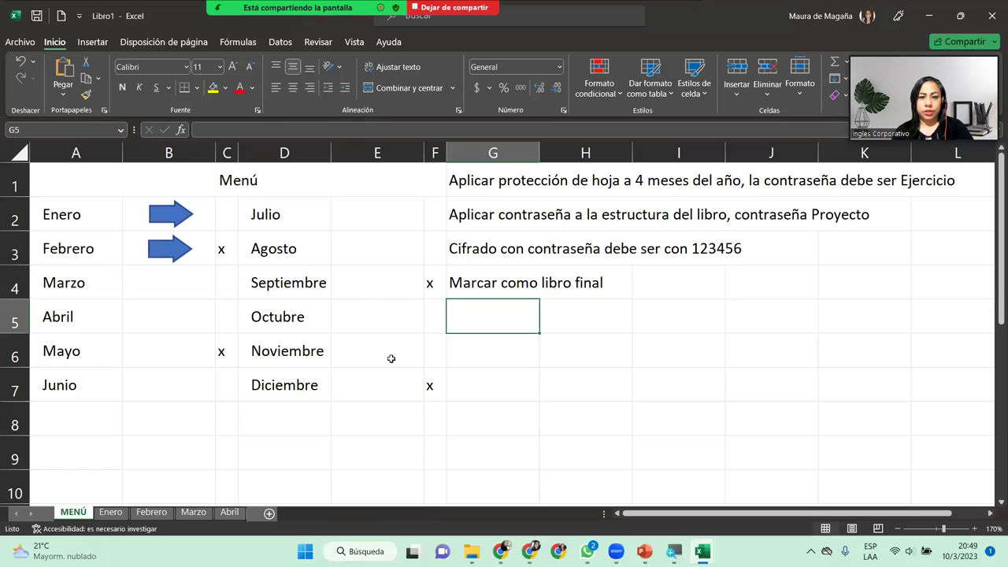
{"action": "left_click", "coordinate": [492, 202]}
{"action": "left_click_drag", "start_coordinate": [496, 186], "coordinate": [499, 284]}
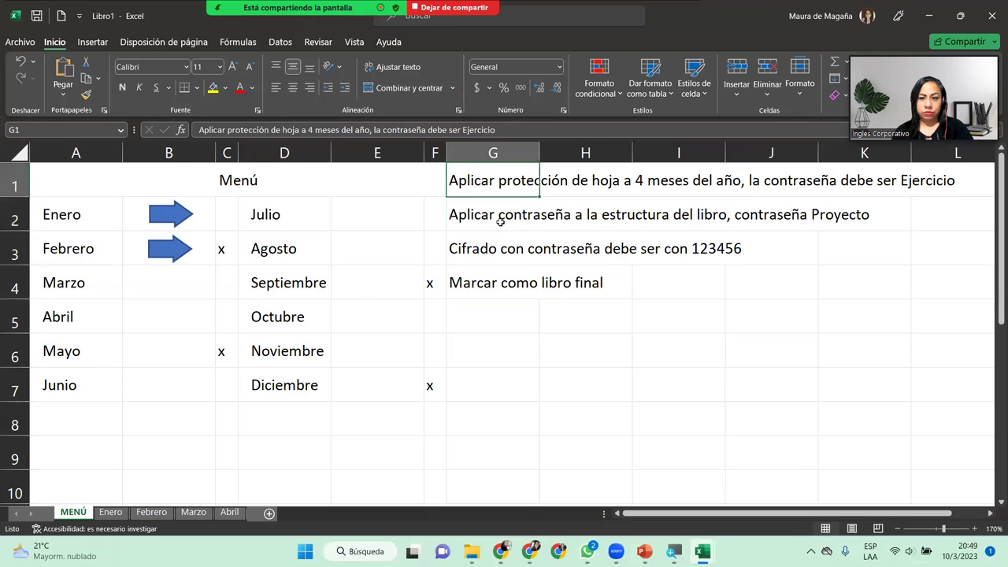
{"action": "left_click", "coordinate": [20, 42]}
{"action": "left_click", "coordinate": [49, 163]}
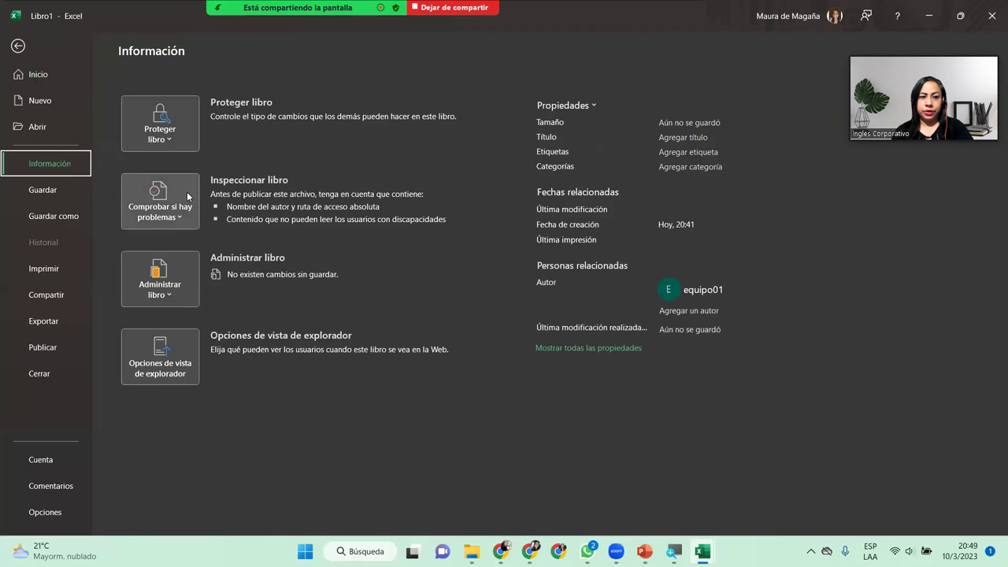
{"action": "left_click", "coordinate": [186, 144]}
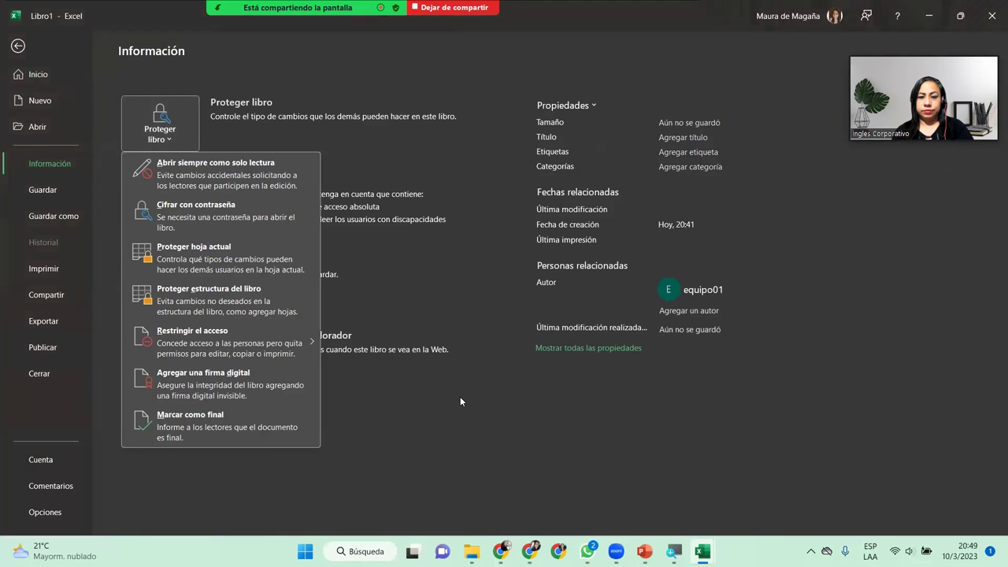
{"action": "key", "text": "Escape"}
{"action": "mouse_move", "coordinate": [702, 551]}
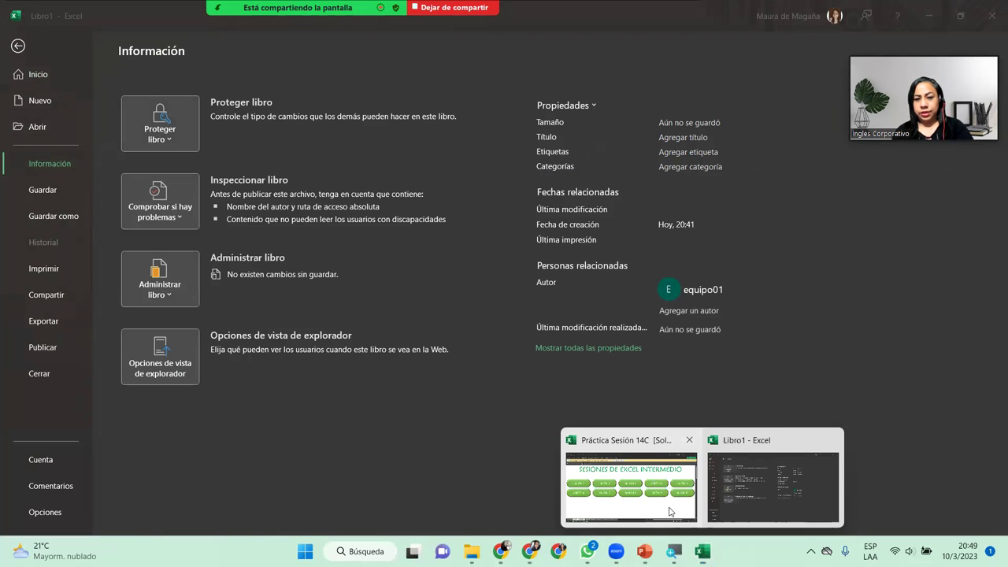
{"action": "left_click", "coordinate": [630, 481]}
{"action": "left_click", "coordinate": [23, 44]}
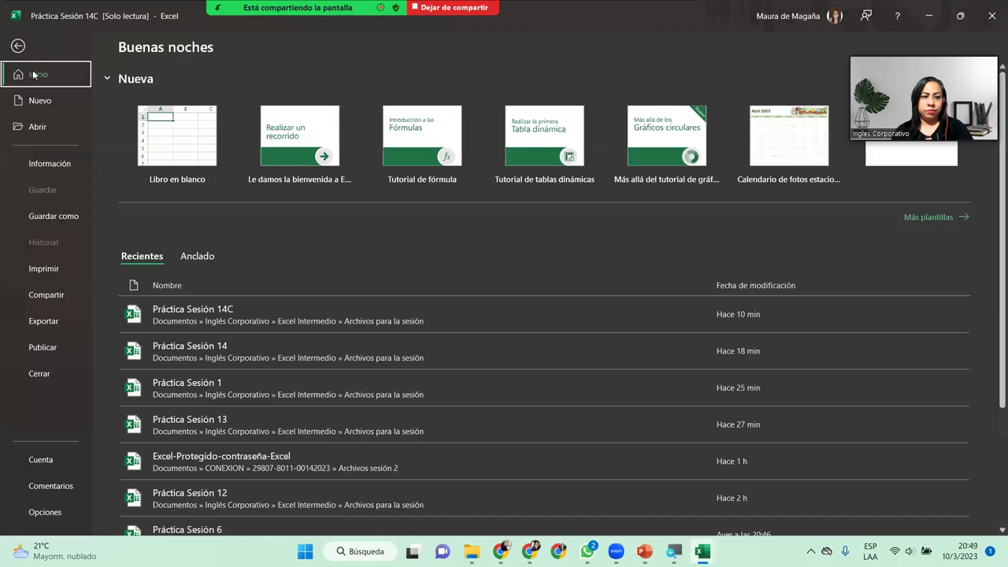
{"action": "left_click", "coordinate": [59, 161]}
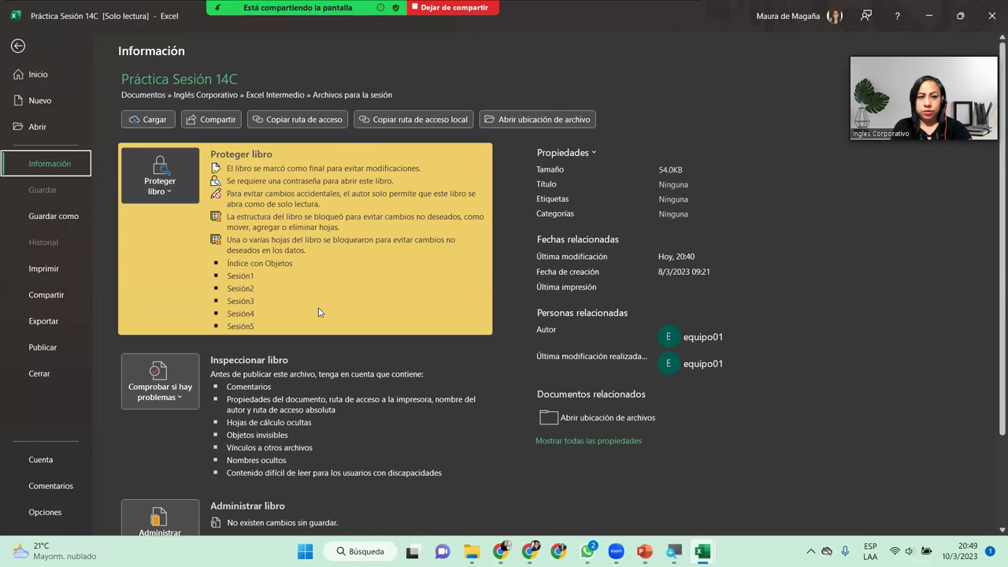
{"action": "key", "text": "Escape"}
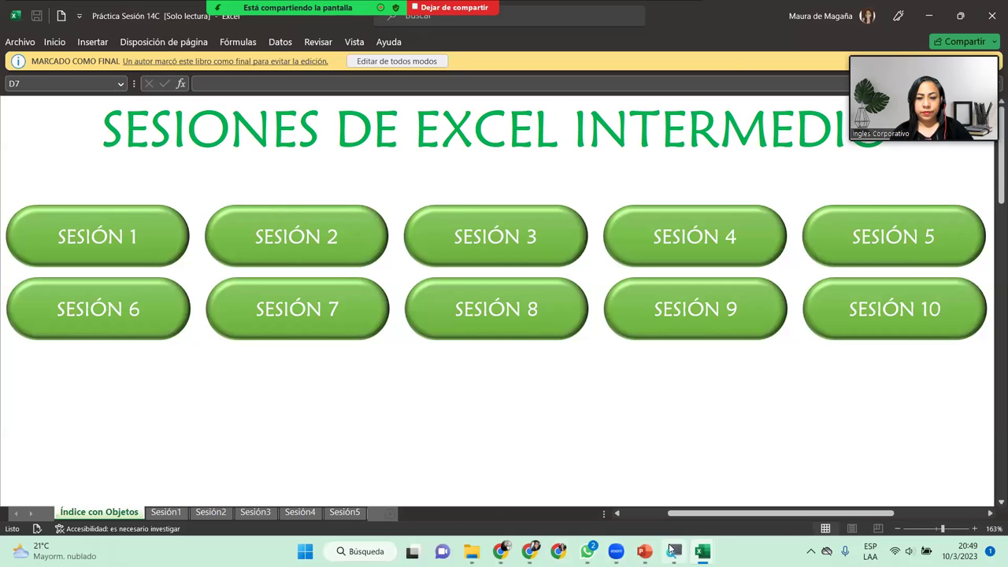
{"action": "mouse_move", "coordinate": [703, 551]}
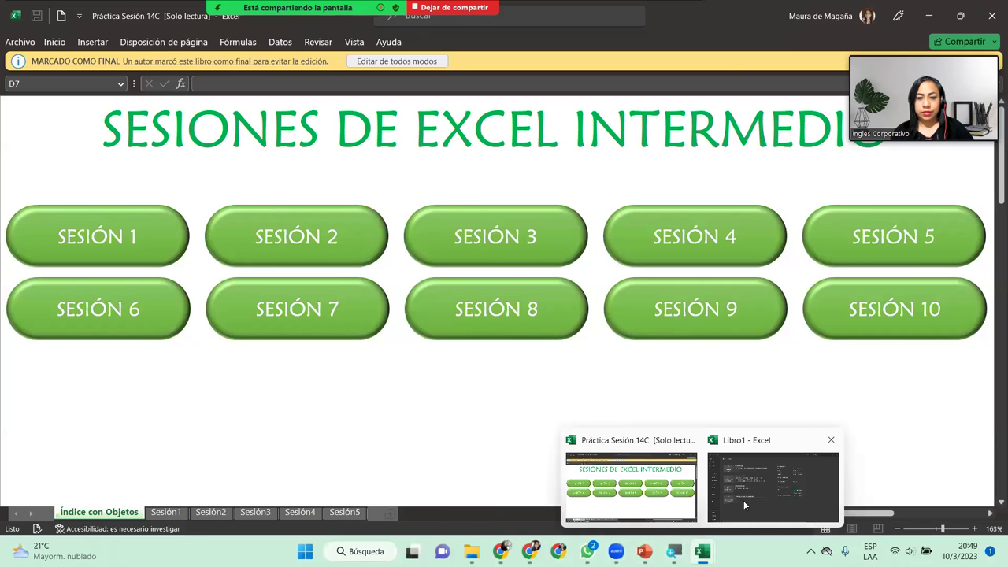
{"action": "left_click", "coordinate": [743, 496]}
{"action": "left_click", "coordinate": [29, 46]}
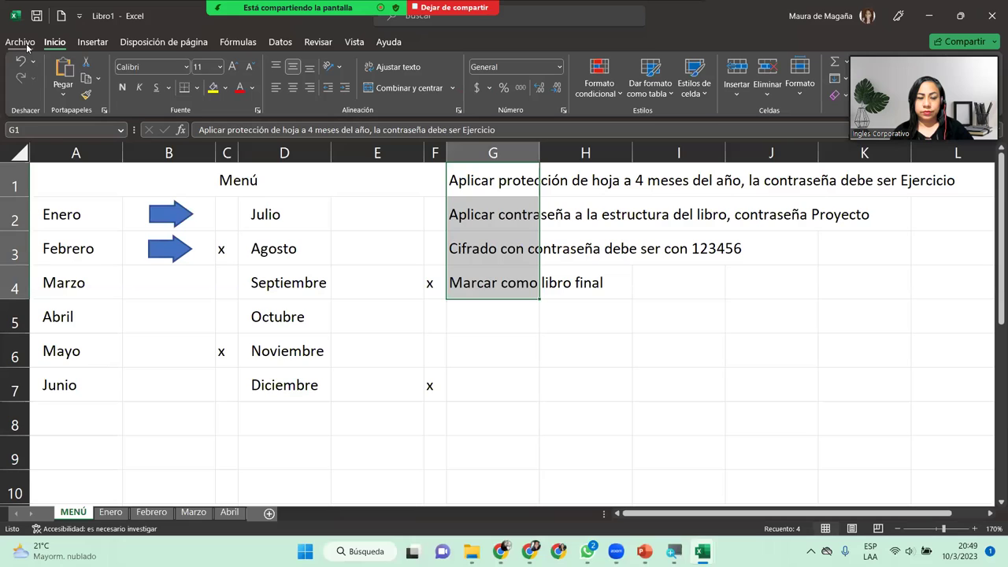
Shift the four instructions into H2:H5 and add the heading Indicaciones in H1
{"action": "left_click", "coordinate": [505, 279]}
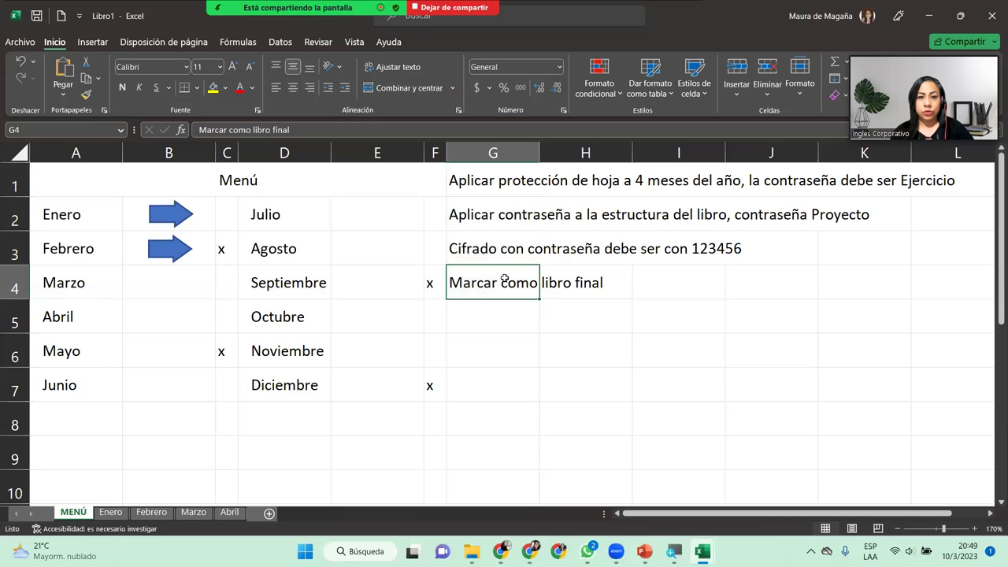
{"action": "mouse_move", "coordinate": [477, 186]}
{"action": "left_mouse_down"}
{"action": "mouse_move", "coordinate": [503, 285]}
{"action": "mouse_move", "coordinate": [598, 338]}
{"action": "left_mouse_up"}
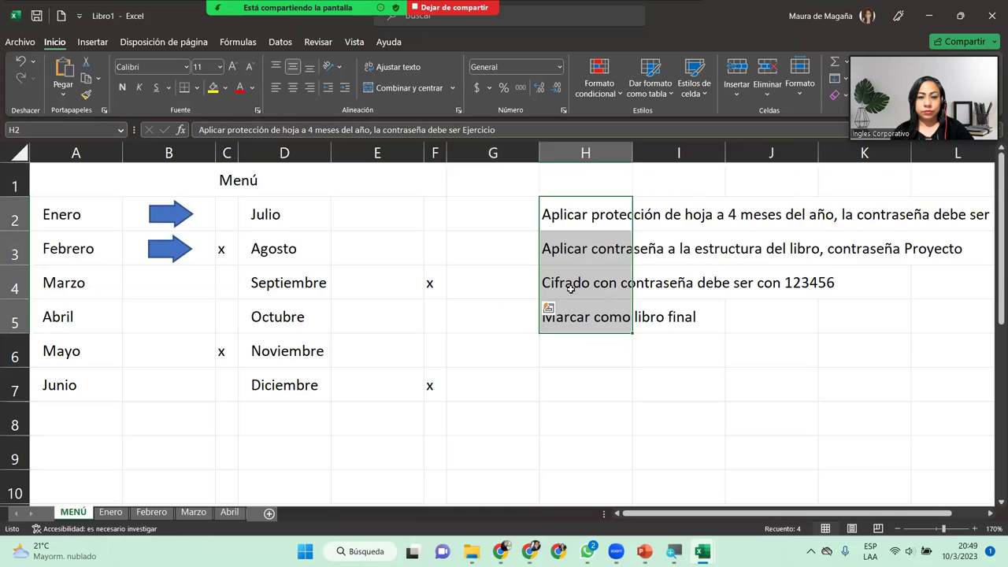
{"action": "left_click", "coordinate": [597, 186]}
{"action": "type", "text": "Indicaciones"}
{"action": "key", "text": "Return"}
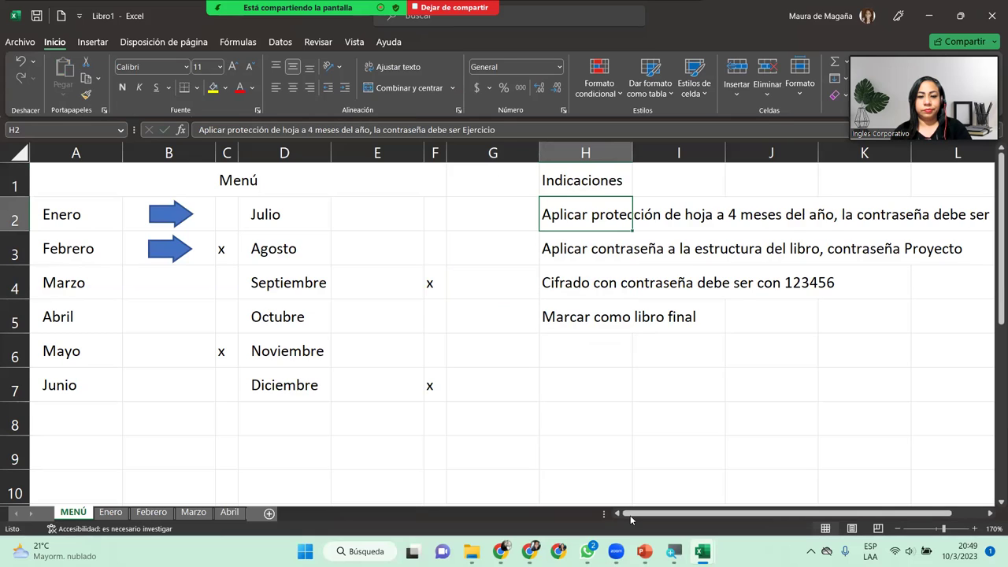
{"action": "mouse_move", "coordinate": [616, 551]}
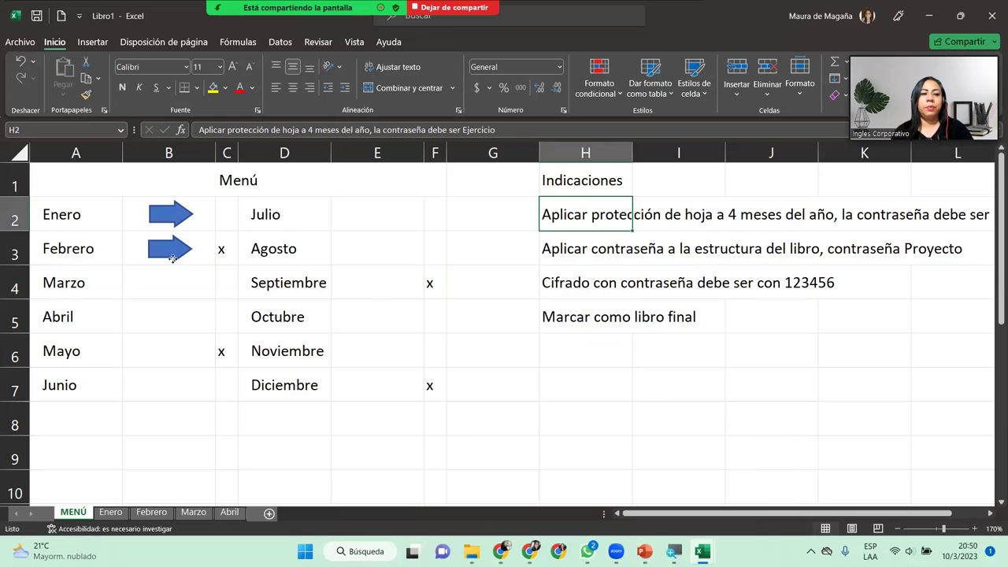
Paste a copy of the Febrero arrow beside Marzo and test the Enero arrow's link
{"action": "left_click", "coordinate": [172, 260]}
{"action": "key", "text": "ctrl+c"}
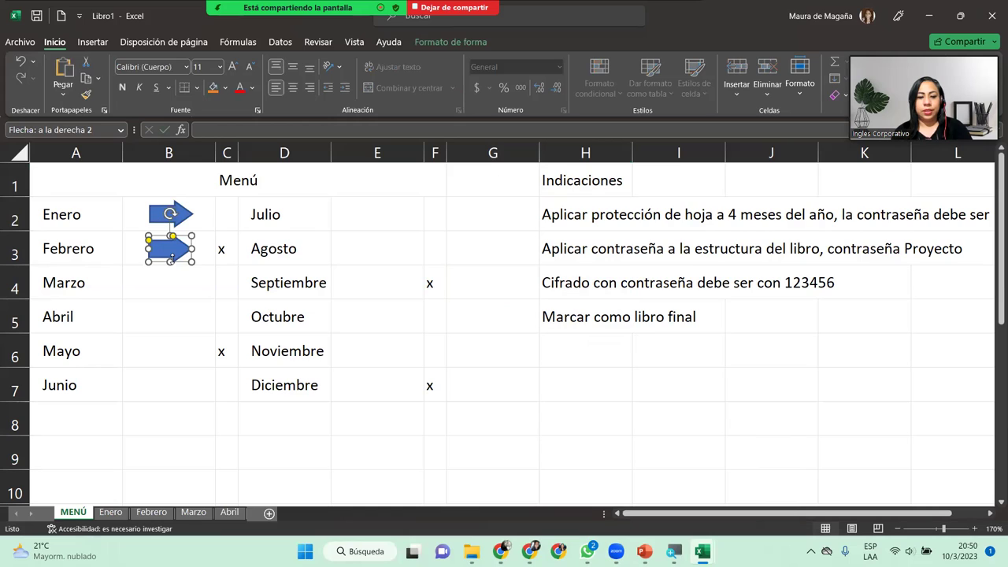
{"action": "key", "text": "ctrl+v"}
{"action": "left_click_drag", "start_coordinate": [175, 281], "coordinate": [178, 285]}
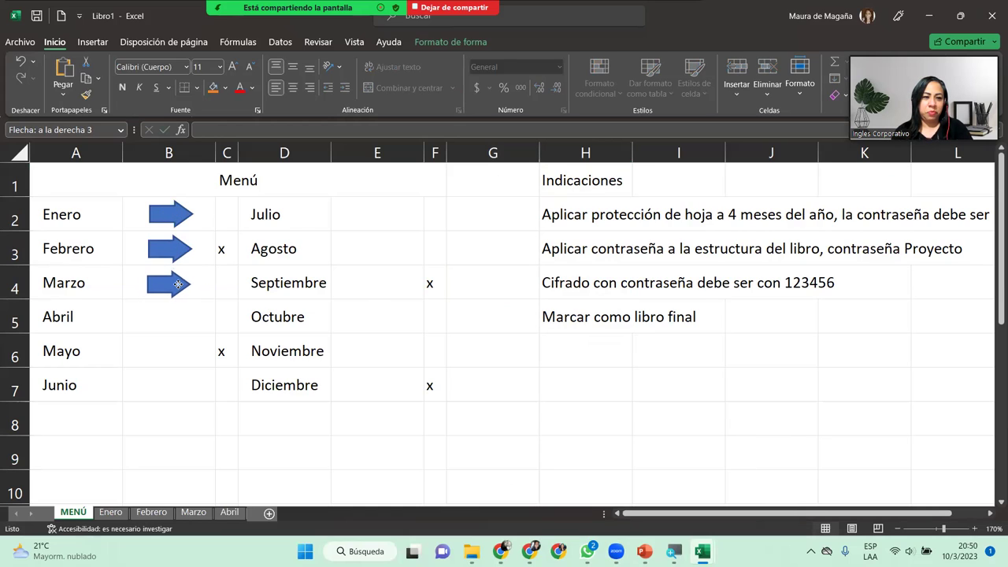
{"action": "left_click_drag", "start_coordinate": [178, 284], "coordinate": [180, 282]}
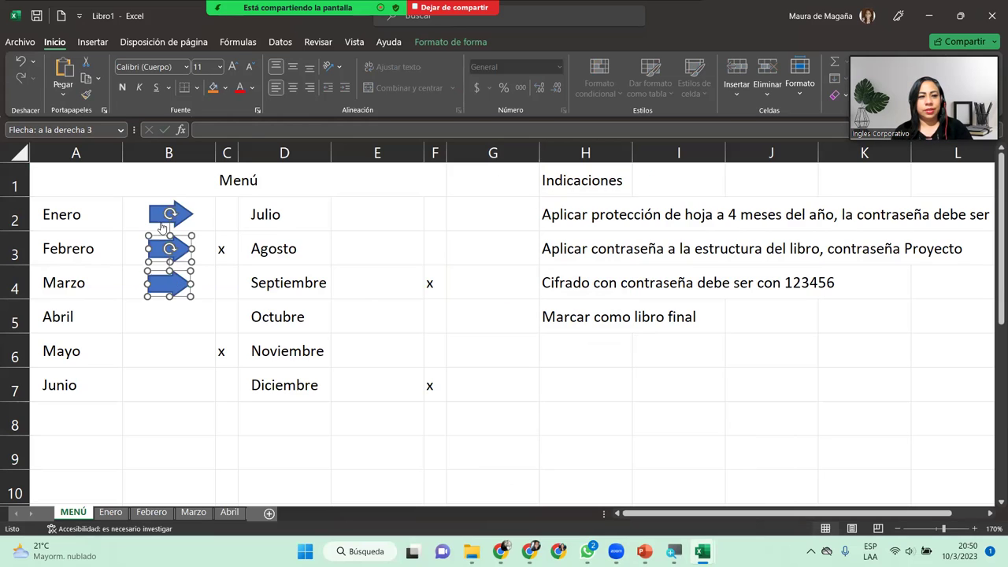
{"action": "left_click", "coordinate": [160, 215]}
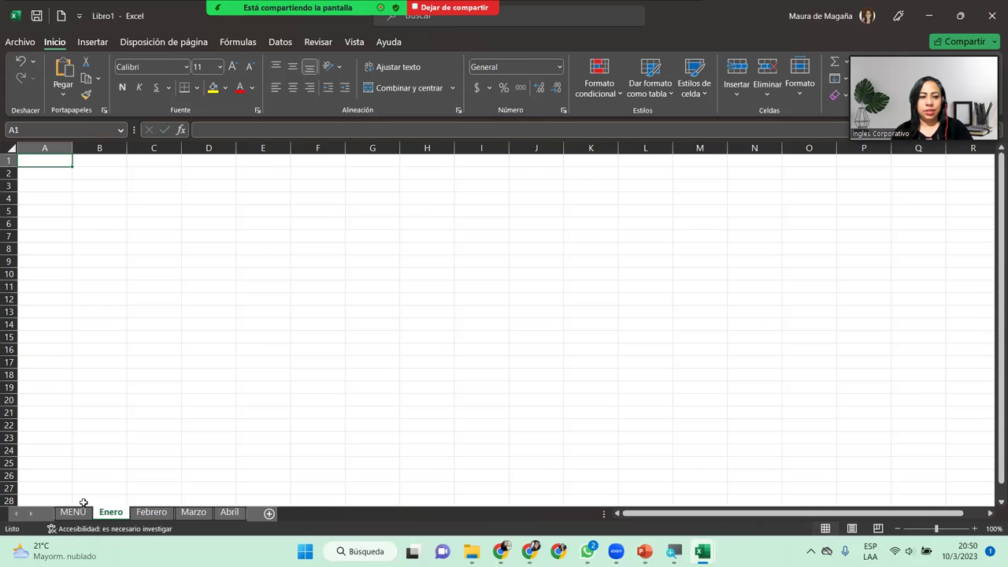
{"action": "left_click", "coordinate": [75, 512]}
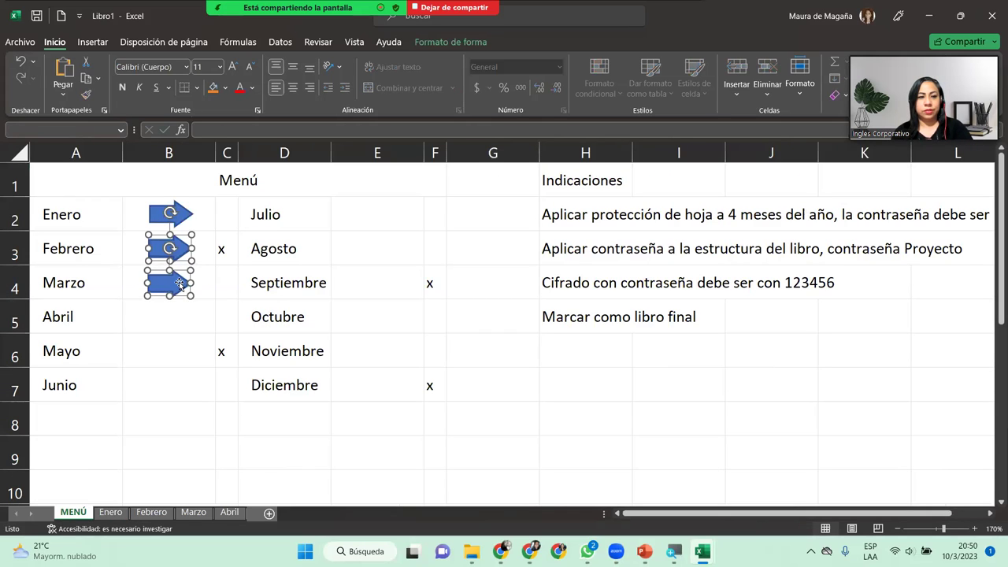
Copy the arrows down beside Abril, Mayo and Junio
{"action": "left_click_drag", "start_coordinate": [182, 287], "coordinate": [180, 358]}
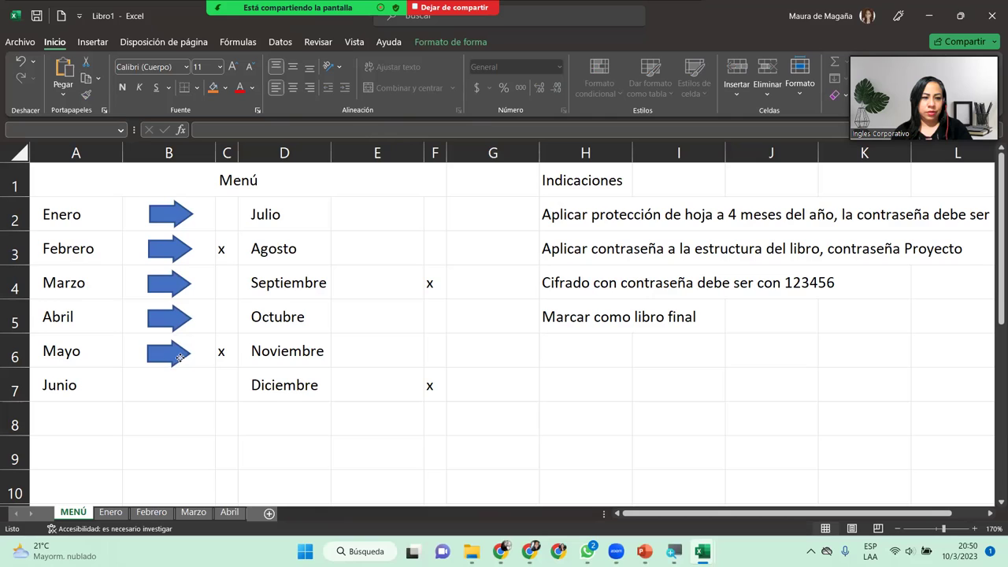
{"action": "left_click_drag", "start_coordinate": [179, 357], "coordinate": [180, 358]}
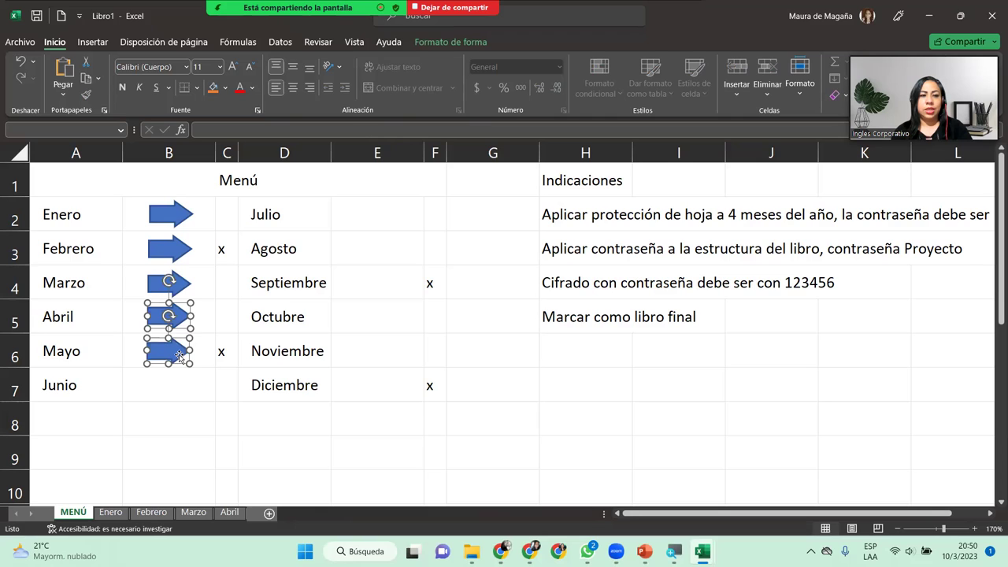
{"action": "left_click", "coordinate": [188, 384]}
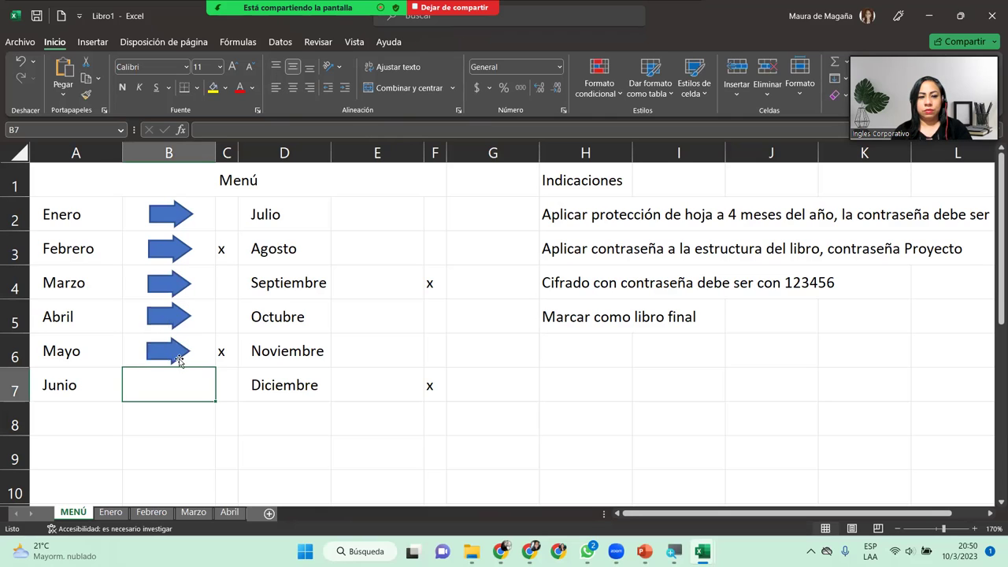
{"action": "left_click", "coordinate": [179, 360]}
{"action": "left_click_drag", "start_coordinate": [182, 364], "coordinate": [182, 398]}
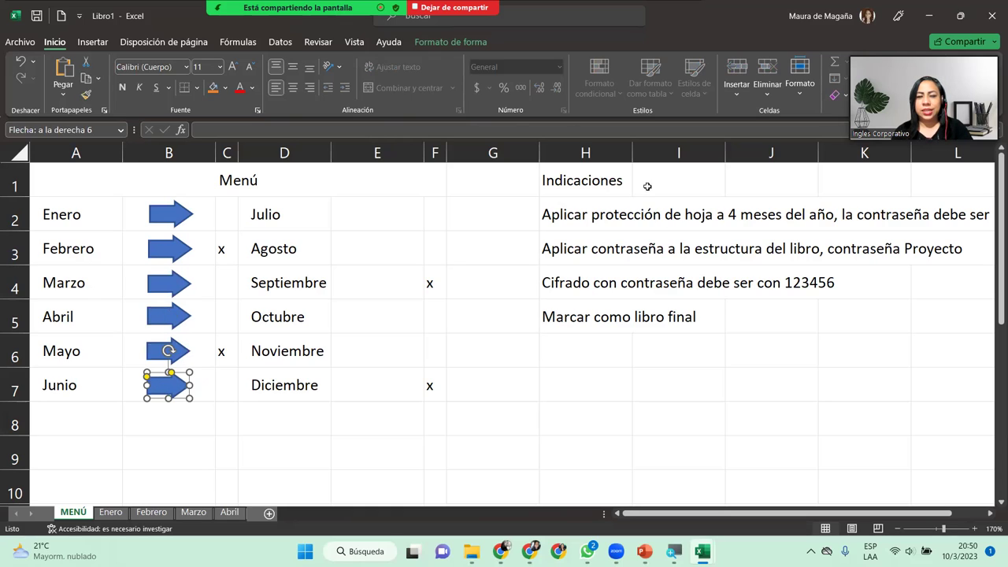
{"action": "left_click", "coordinate": [546, 180]}
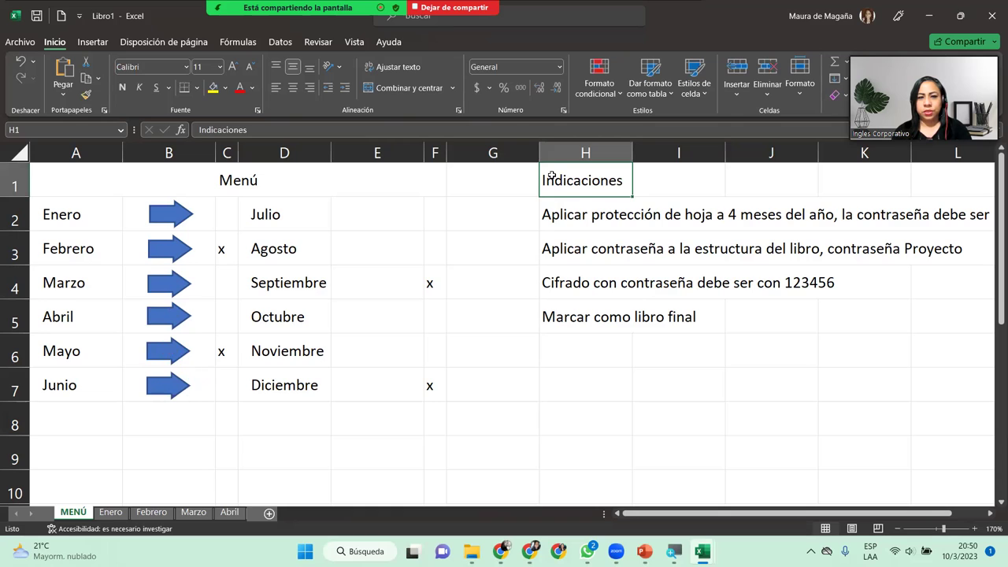
Narrow column G, remove the Enero arrow's hyperlink, and select the Menú block A1:F7
{"action": "left_click_drag", "start_coordinate": [536, 152], "coordinate": [486, 152]}
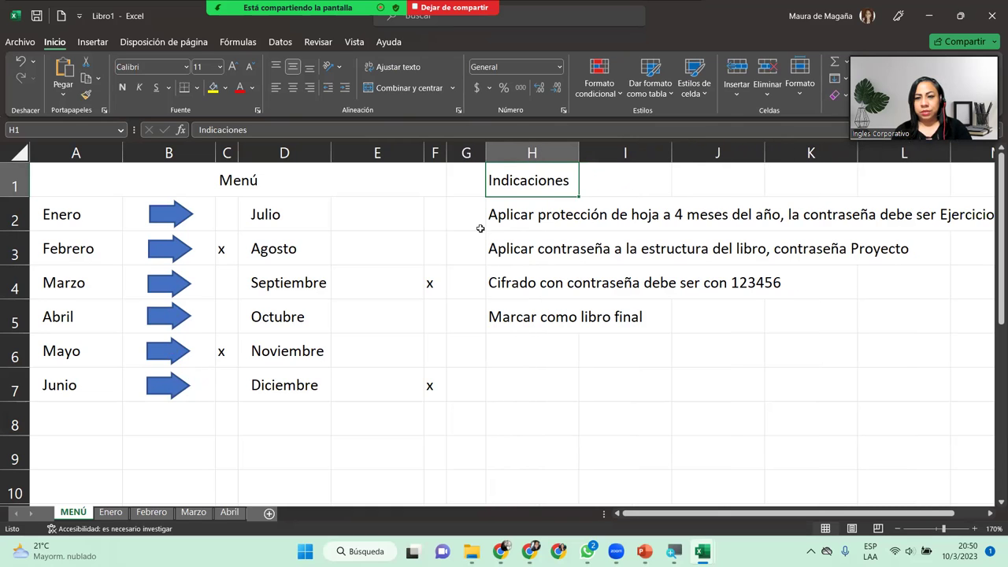
{"action": "left_click", "coordinate": [518, 223]}
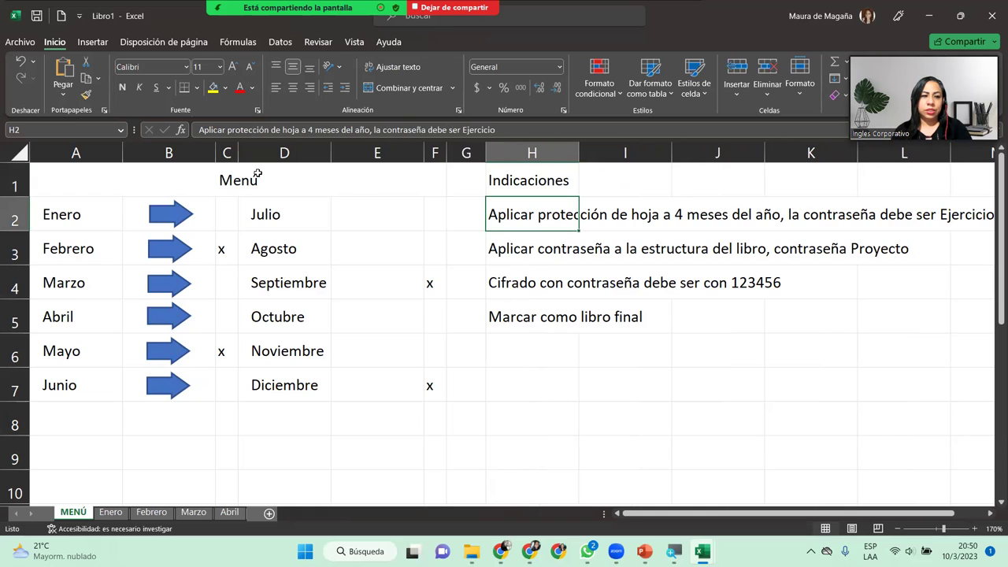
{"action": "left_click", "coordinate": [178, 219]}
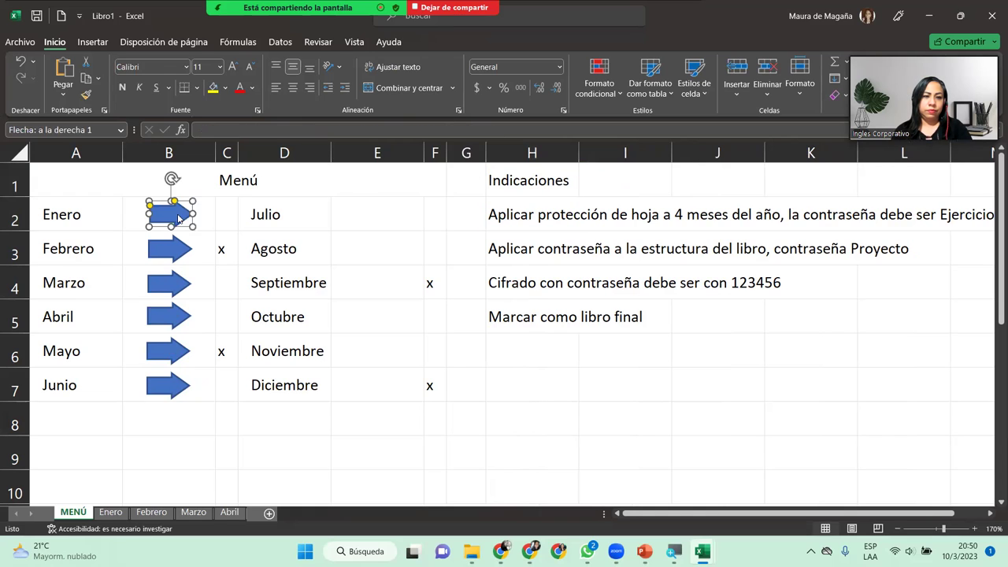
{"action": "right_click", "coordinate": [179, 219]}
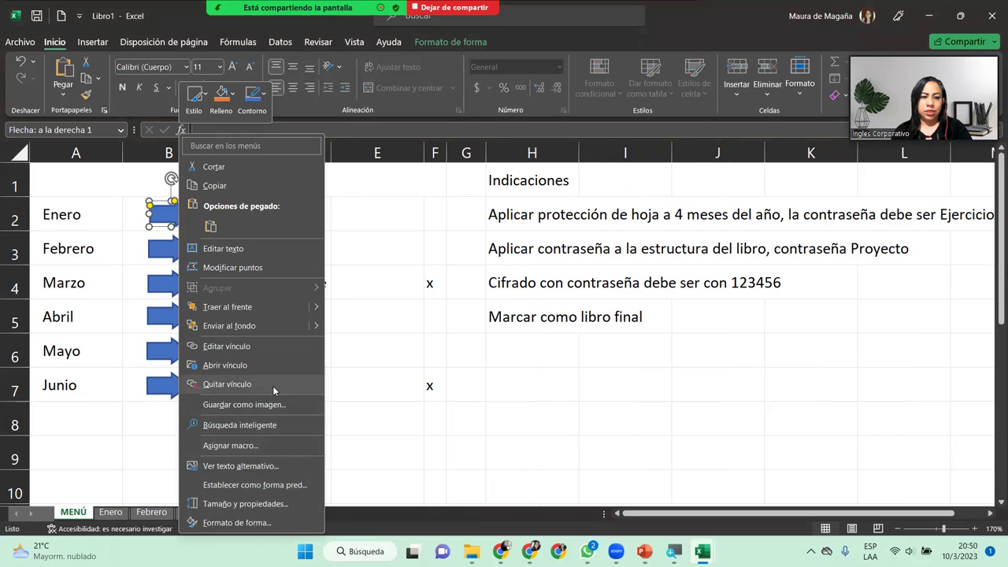
{"action": "left_click", "coordinate": [273, 386]}
{"action": "mouse_move", "coordinate": [209, 186]}
{"action": "left_mouse_down"}
{"action": "mouse_move", "coordinate": [250, 419]}
{"action": "mouse_move", "coordinate": [257, 388]}
{"action": "left_mouse_up"}
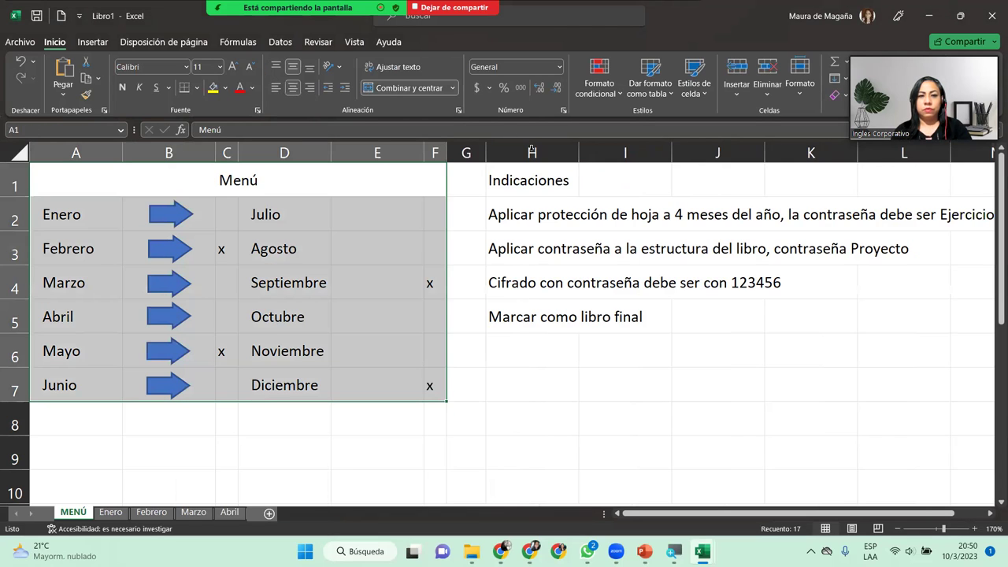
{"action": "left_click", "coordinate": [197, 89]}
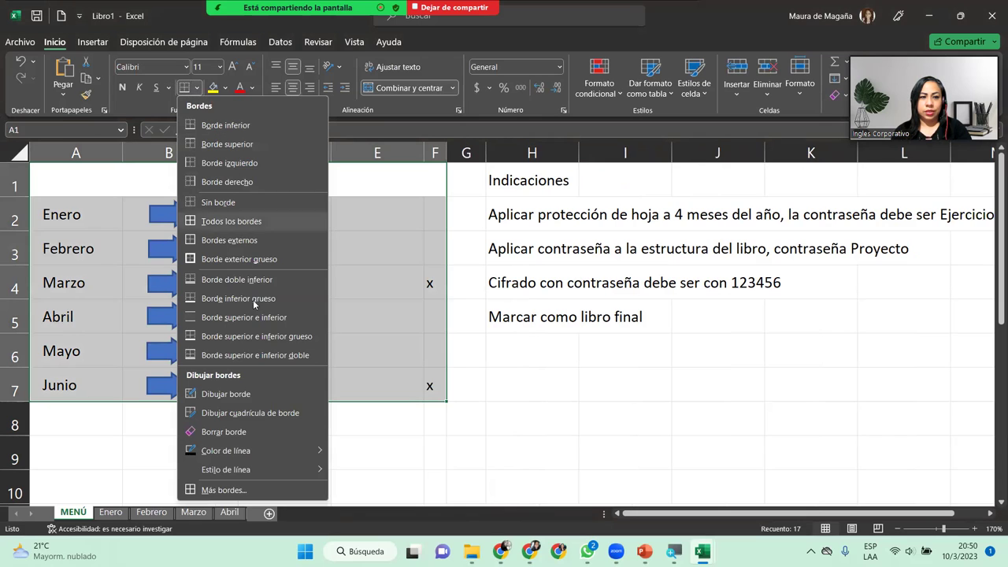
Format A1:F7 as a blue-styled table with the first row as headers
{"action": "left_click", "coordinate": [650, 85]}
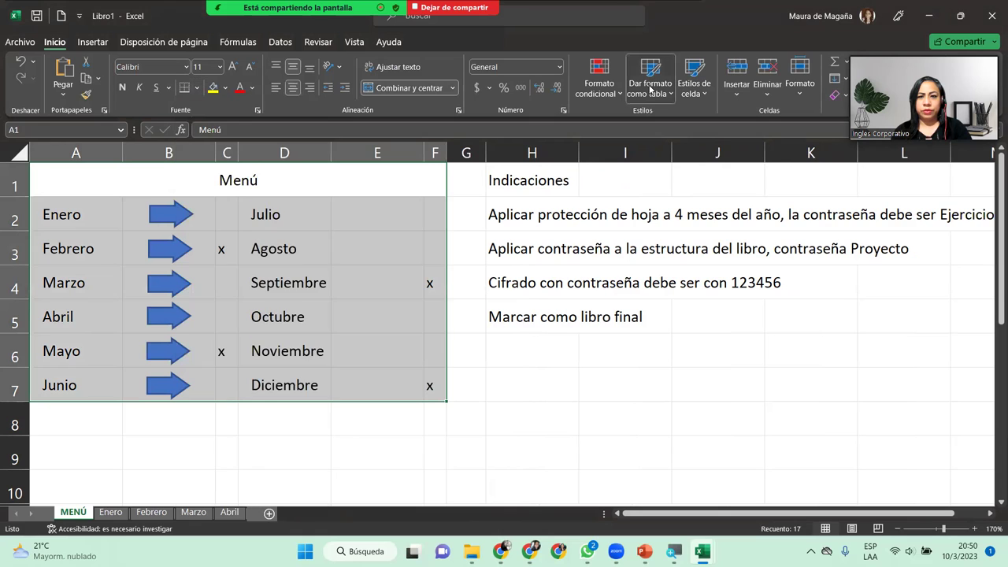
{"action": "left_click", "coordinate": [651, 85]}
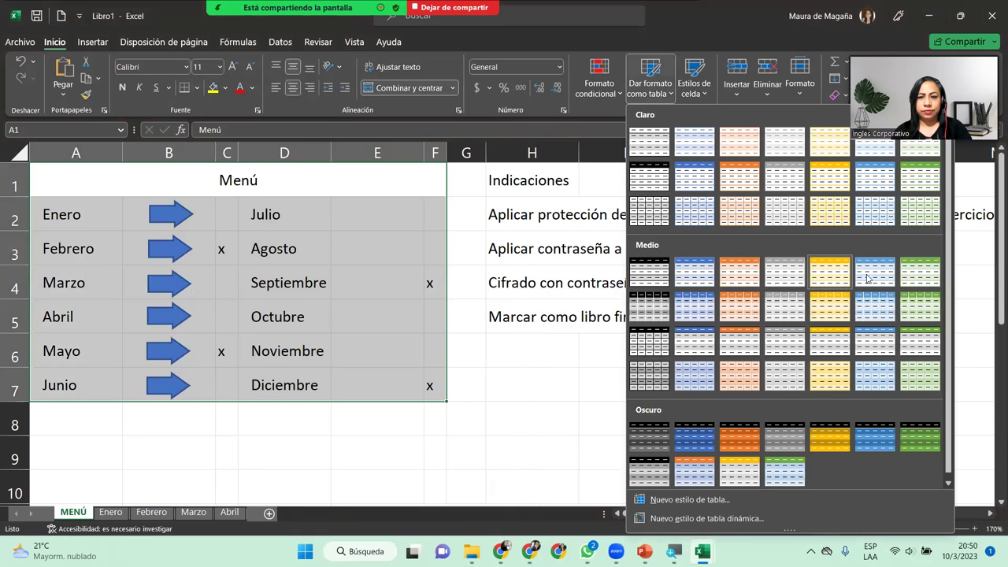
{"action": "left_click", "coordinate": [876, 177]}
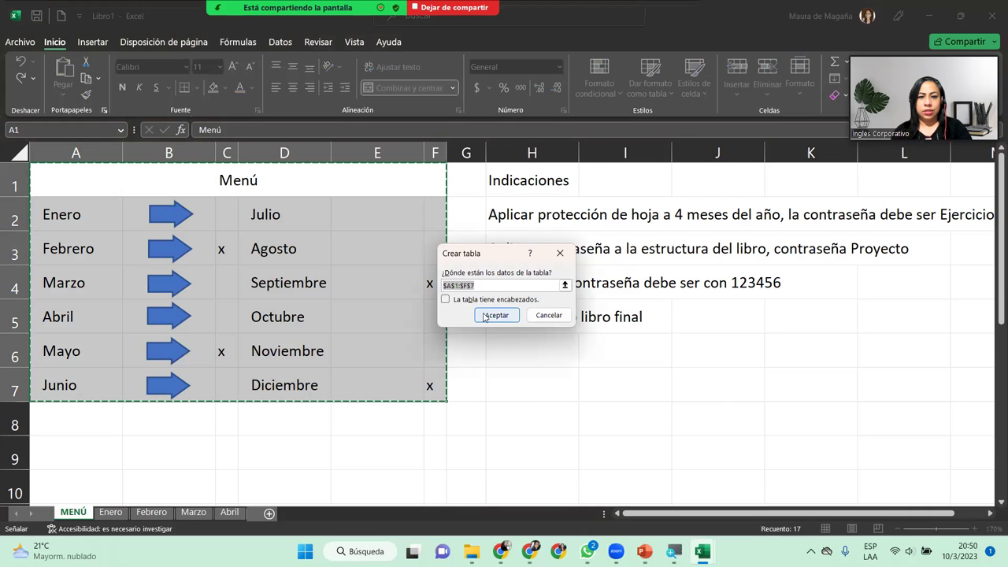
{"action": "left_click", "coordinate": [495, 315]}
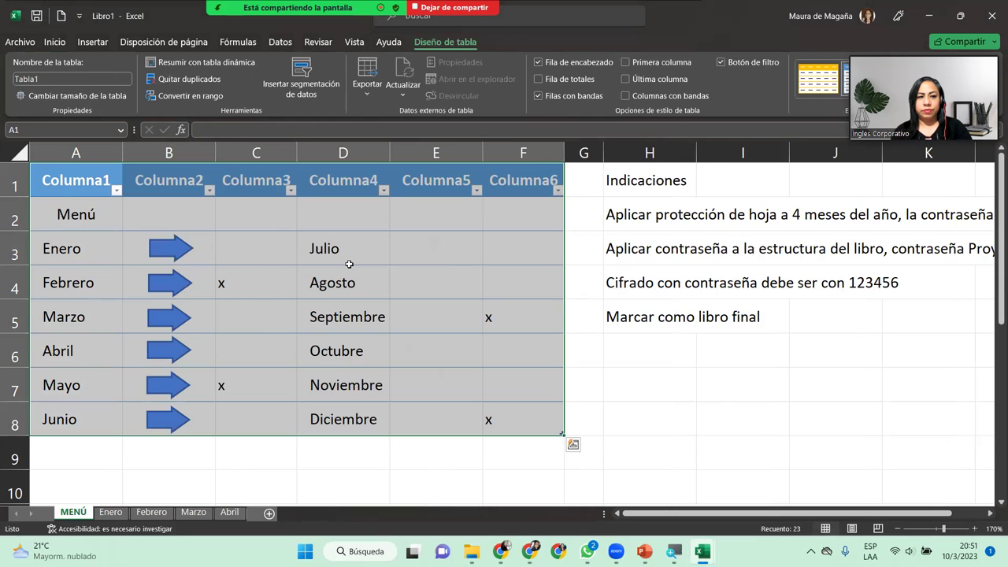
{"action": "key", "text": "ctrl+z"}
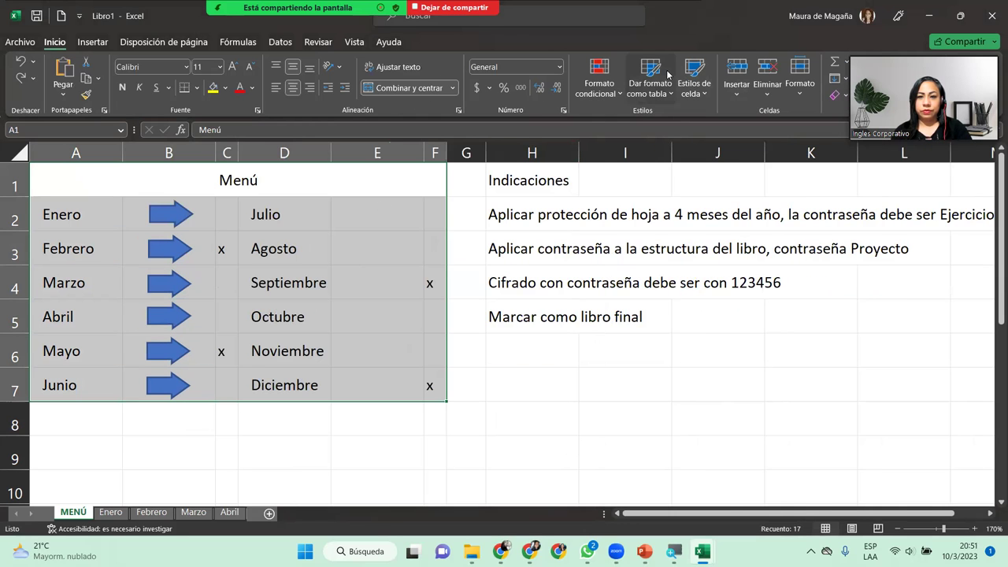
{"action": "left_click", "coordinate": [668, 74]}
{"action": "left_click", "coordinate": [696, 175]}
{"action": "left_click", "coordinate": [468, 300]}
{"action": "left_click", "coordinate": [497, 315]}
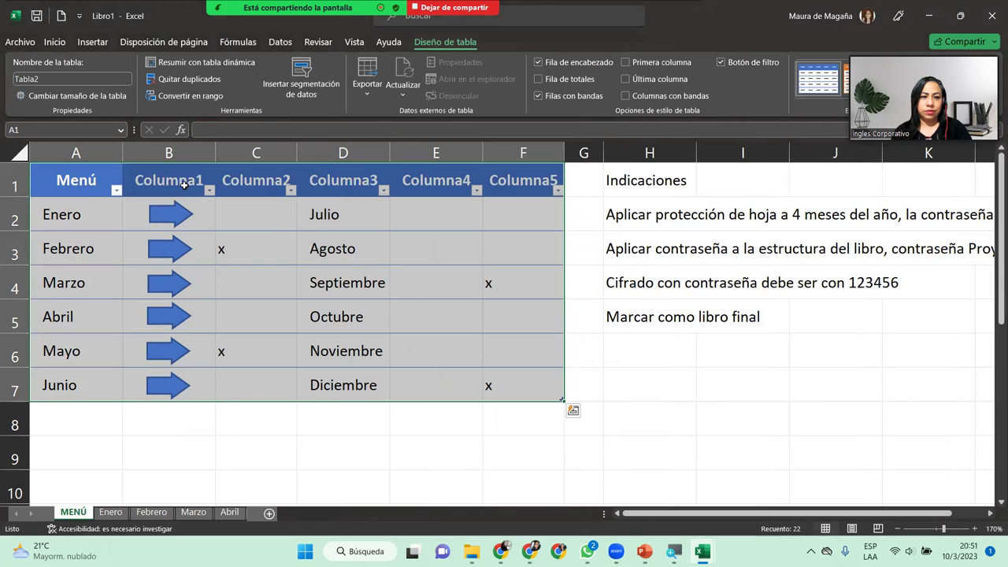
Merge and centre the Menú header across A1:F1, keeping only the Menú text
{"action": "left_click", "coordinate": [169, 211]}
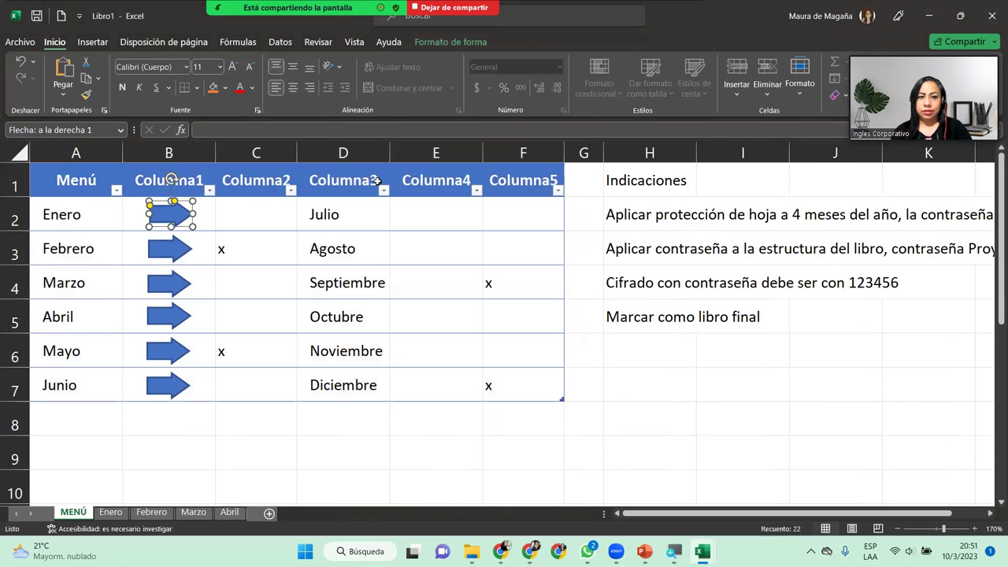
{"action": "left_click", "coordinate": [450, 211]}
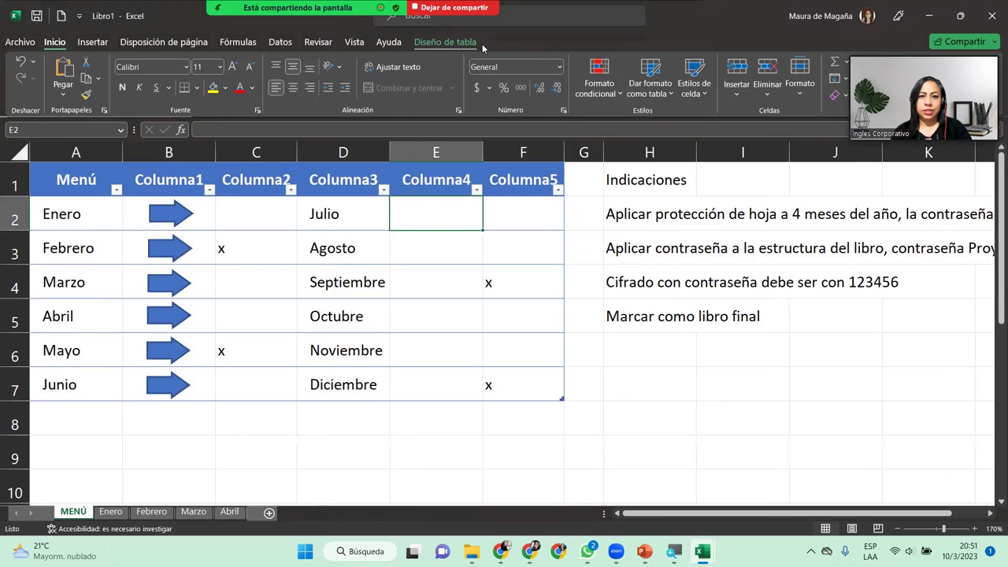
{"action": "left_click", "coordinate": [482, 43]}
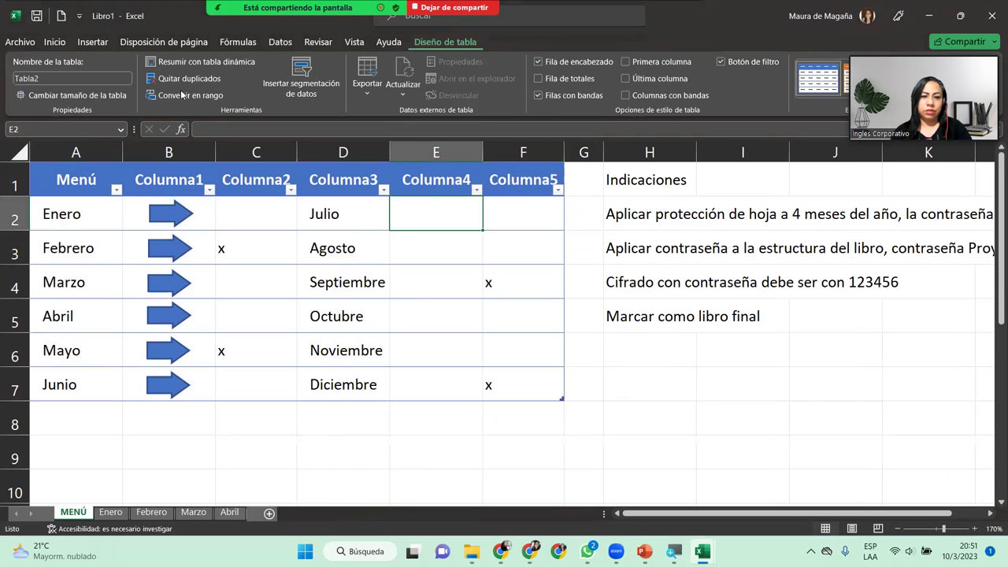
{"action": "left_click", "coordinate": [55, 42]}
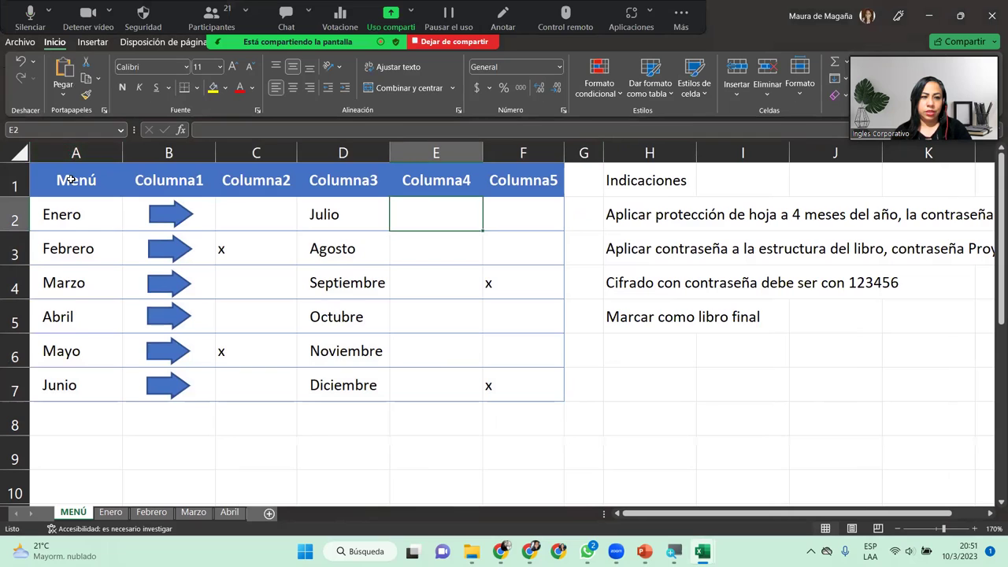
{"action": "left_click_drag", "start_coordinate": [70, 181], "coordinate": [506, 170]}
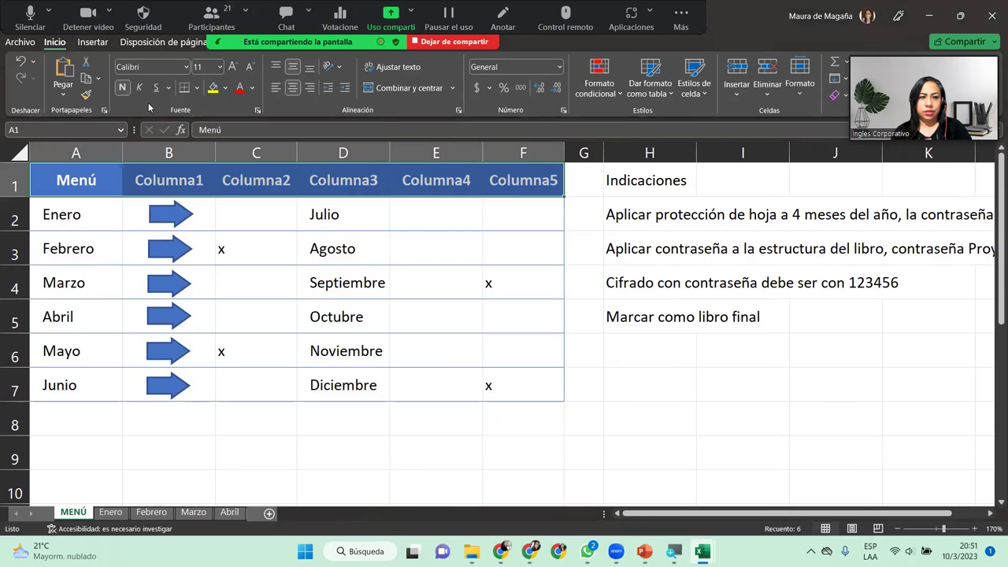
{"action": "key", "text": "alt+o"}
{"action": "key", "text": "m"}
{"action": "key", "text": "c"}
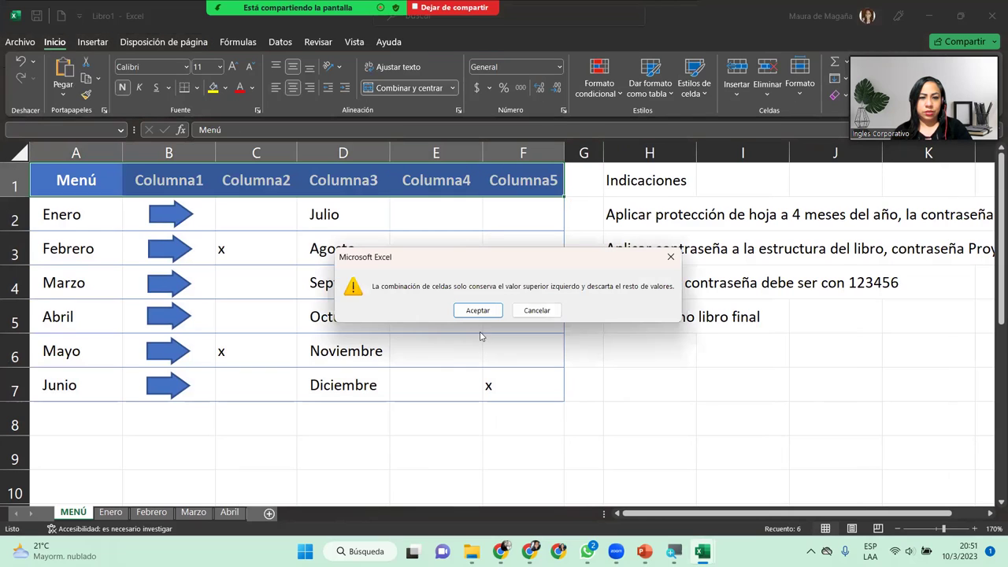
{"action": "left_click", "coordinate": [487, 314]}
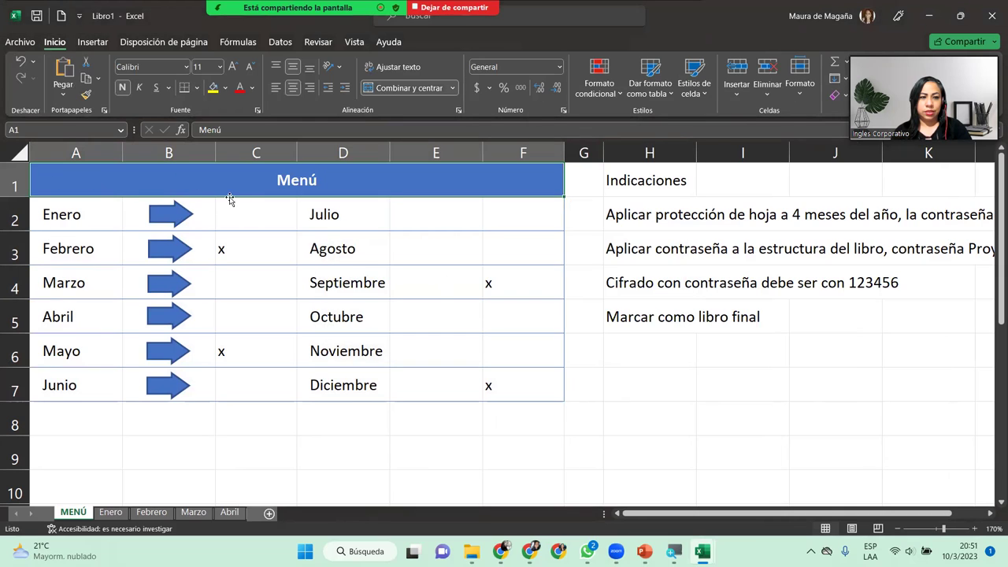
Narrow columns C and F to about 2.00 and 2.33
{"action": "left_click_drag", "start_coordinate": [297, 152], "coordinate": [240, 157]}
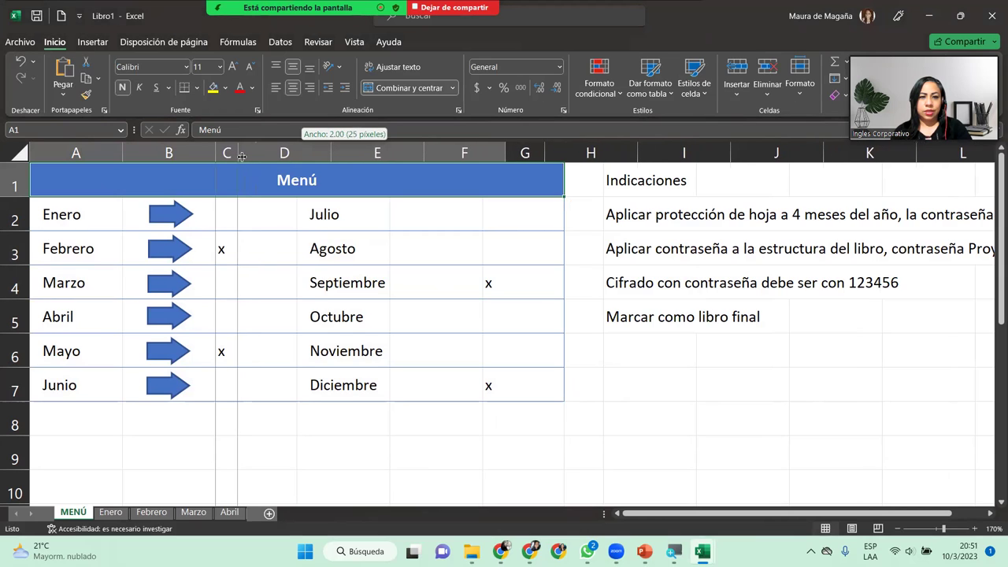
{"action": "left_click_drag", "start_coordinate": [240, 157], "coordinate": [239, 157]}
{"action": "left_click_drag", "start_coordinate": [505, 153], "coordinate": [446, 162]}
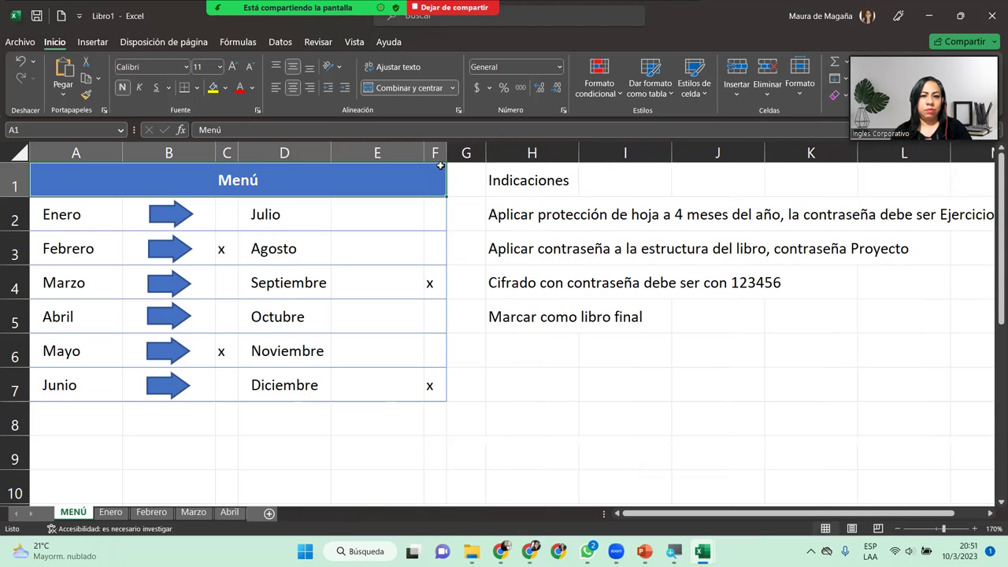
Distribute the six Enero–Junio arrows in column B vertically and align them to the left
{"action": "left_click", "coordinate": [426, 219]}
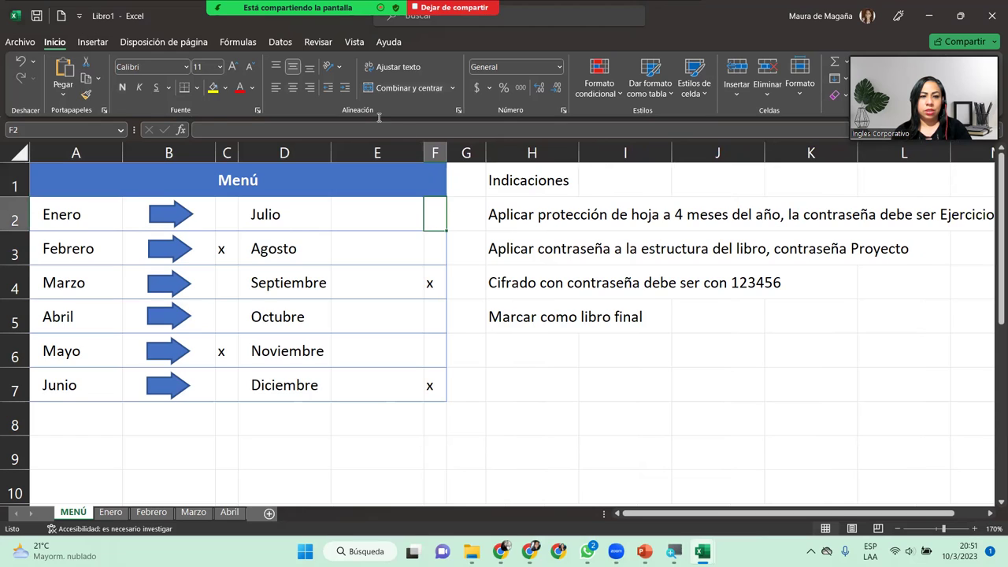
{"action": "left_click", "coordinate": [180, 223]}
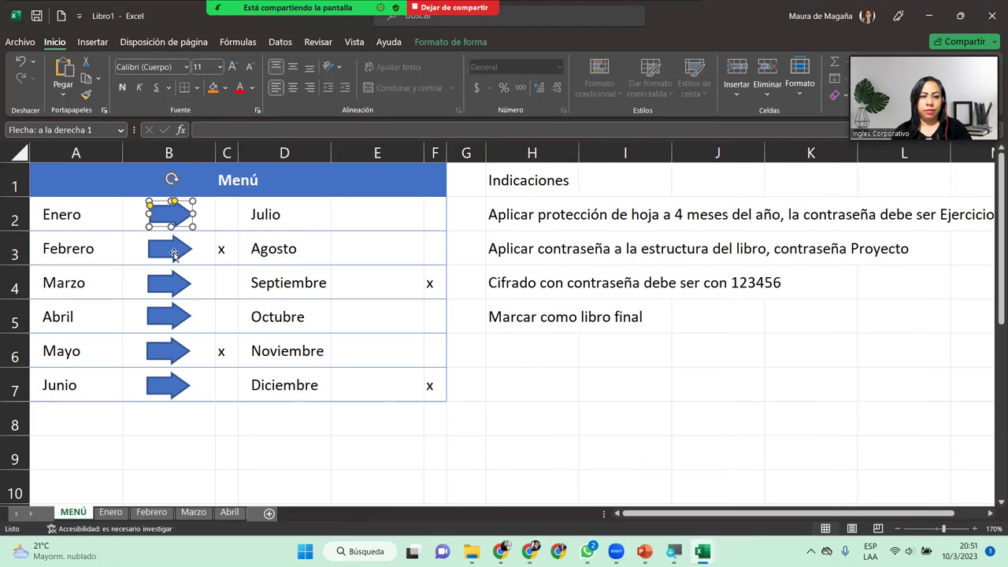
{"action": "left_click", "coordinate": [174, 254], "text": "ctrl"}
{"action": "left_click", "coordinate": [173, 282], "text": "ctrl"}
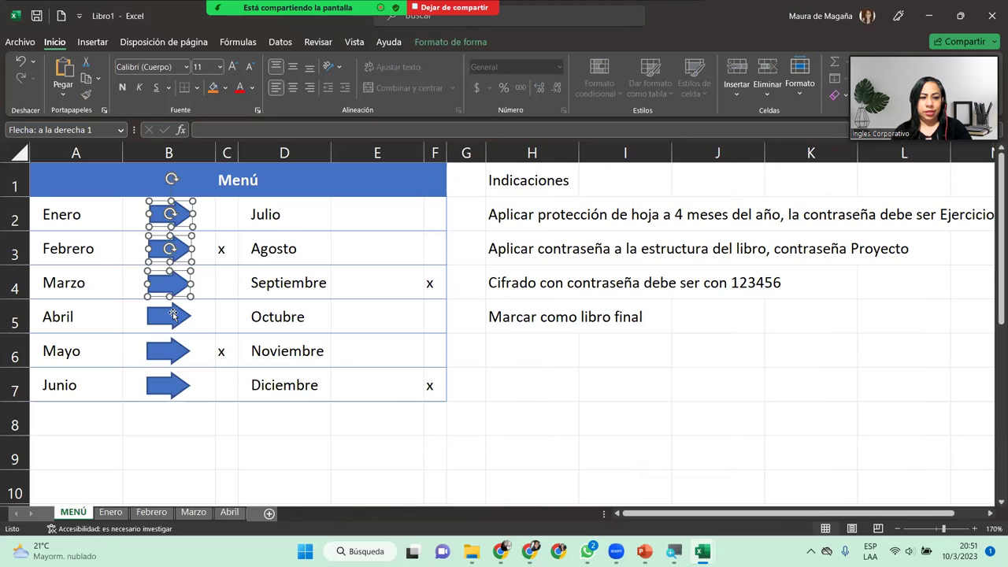
{"action": "left_click", "coordinate": [174, 315], "text": "ctrl"}
{"action": "left_click", "coordinate": [171, 360], "text": "ctrl"}
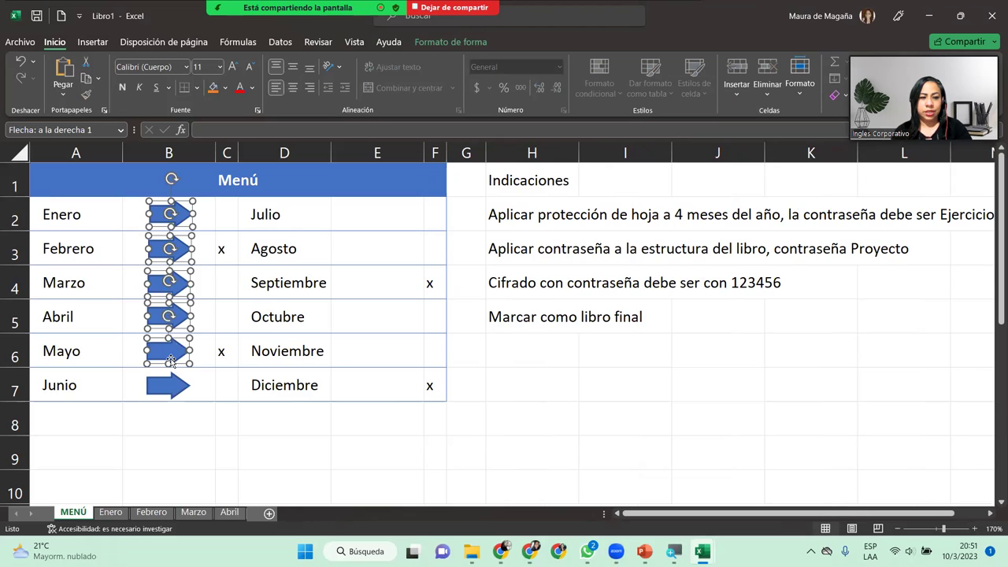
{"action": "left_click", "coordinate": [175, 385], "text": "ctrl"}
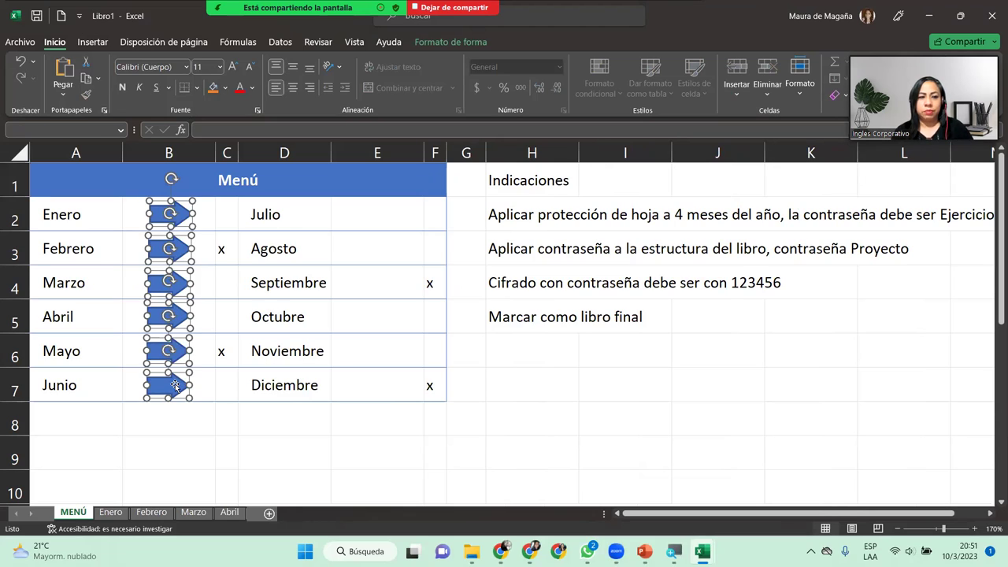
{"action": "left_click", "coordinate": [473, 45]}
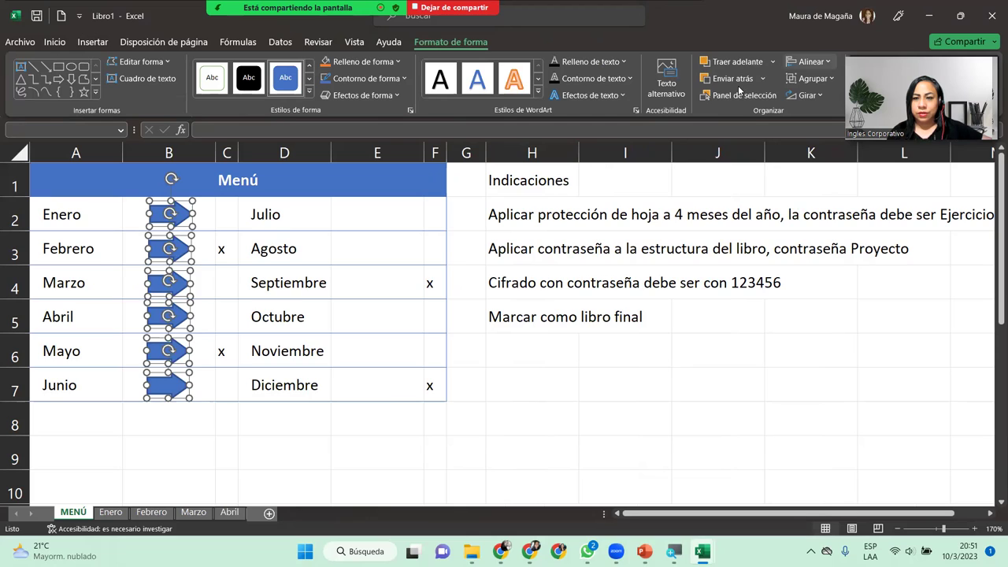
{"action": "left_click", "coordinate": [812, 61]}
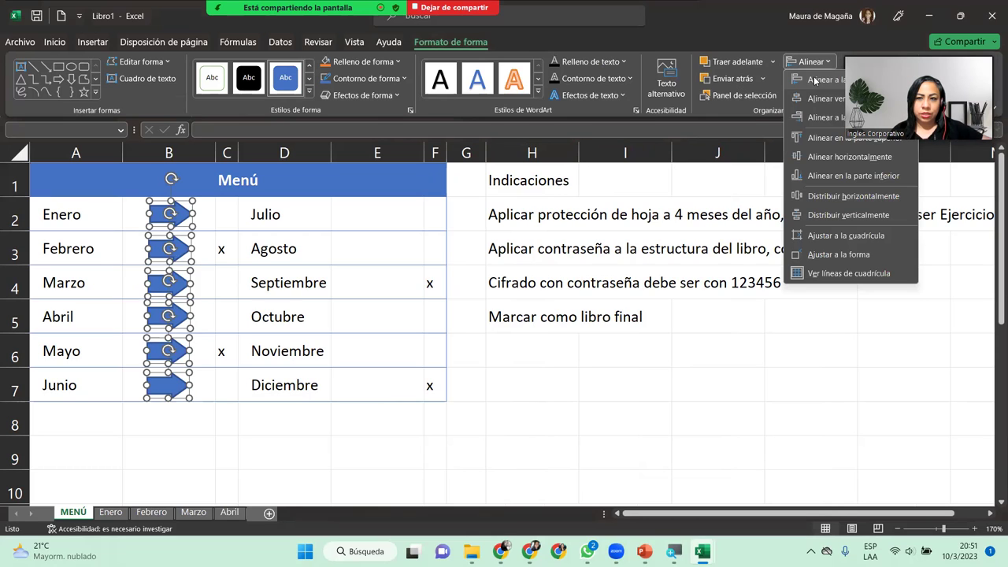
{"action": "left_click", "coordinate": [837, 215]}
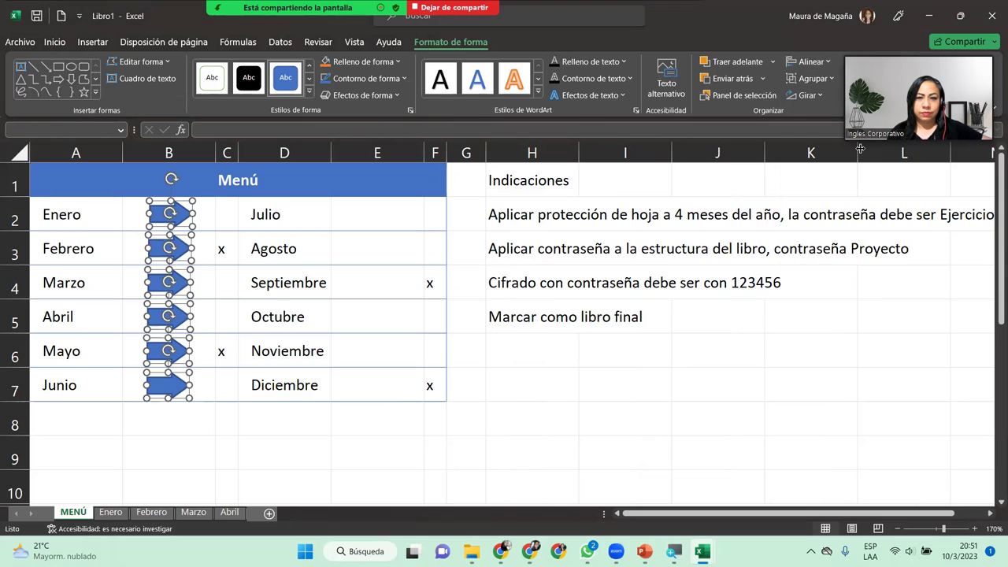
{"action": "left_click", "coordinate": [811, 61]}
{"action": "left_click", "coordinate": [804, 80]}
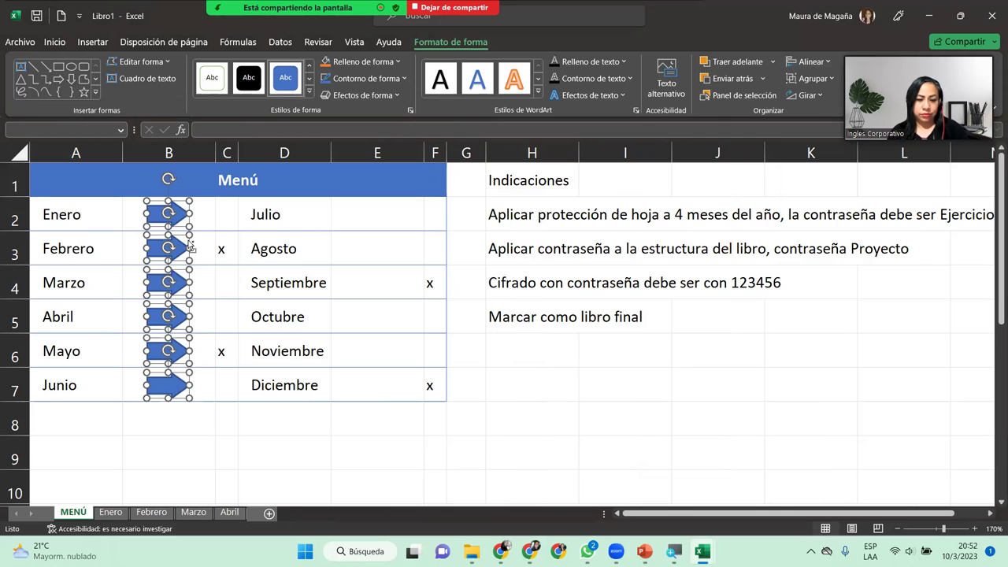
Duplicate the six arrows and place the copies in column E beside Julio–Diciembre
{"action": "key", "text": "ctrl+d"}
{"action": "left_click_drag", "start_coordinate": [188, 243], "coordinate": [369, 215]}
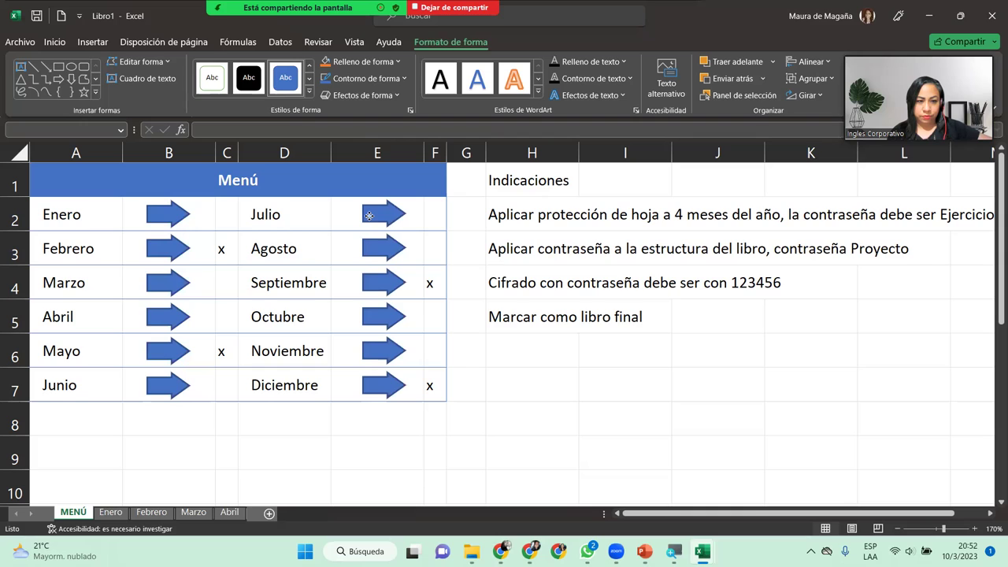
{"action": "left_click_drag", "start_coordinate": [369, 215], "coordinate": [370, 216]}
{"action": "left_click", "coordinate": [250, 438]}
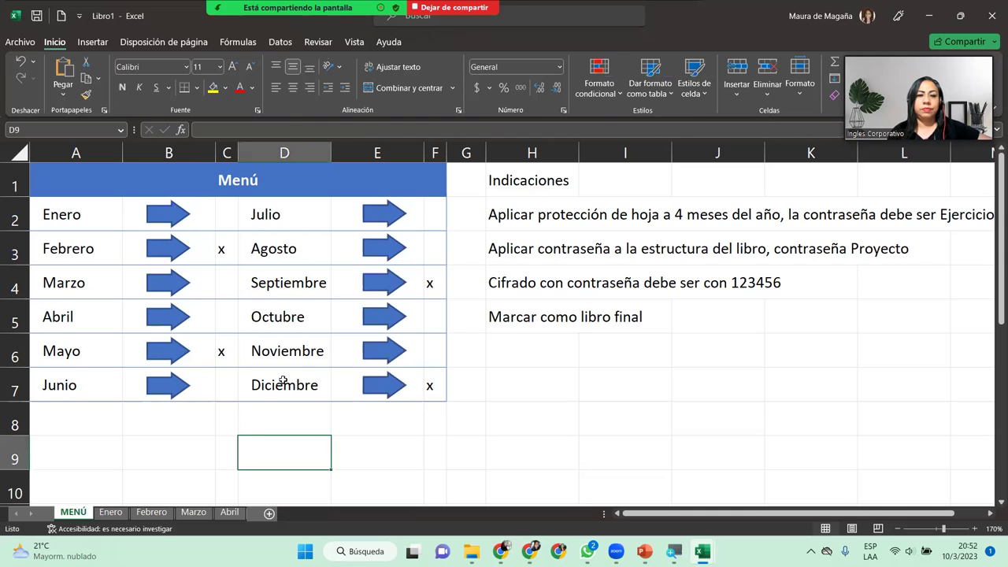
Center the x marks in cells C2:C7 and F2:F7
{"action": "left_click_drag", "start_coordinate": [228, 211], "coordinate": [227, 390]}
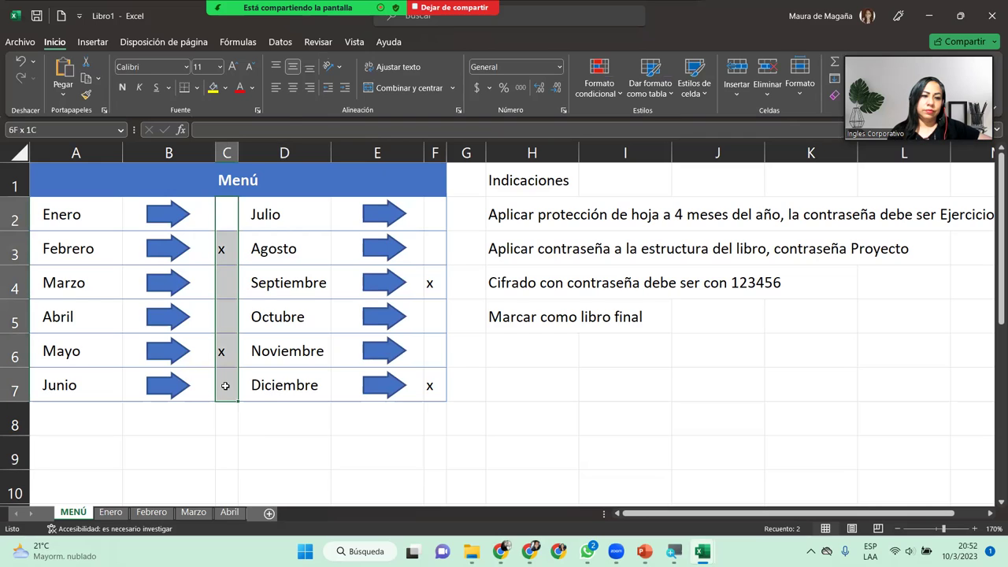
{"action": "left_click", "coordinate": [292, 89]}
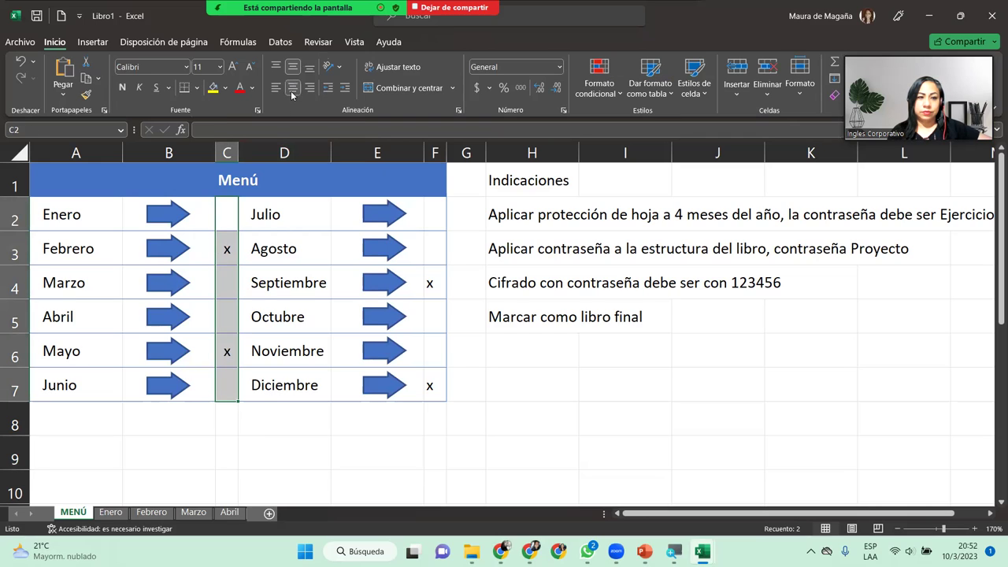
{"action": "left_click_drag", "start_coordinate": [435, 201], "coordinate": [435, 390]}
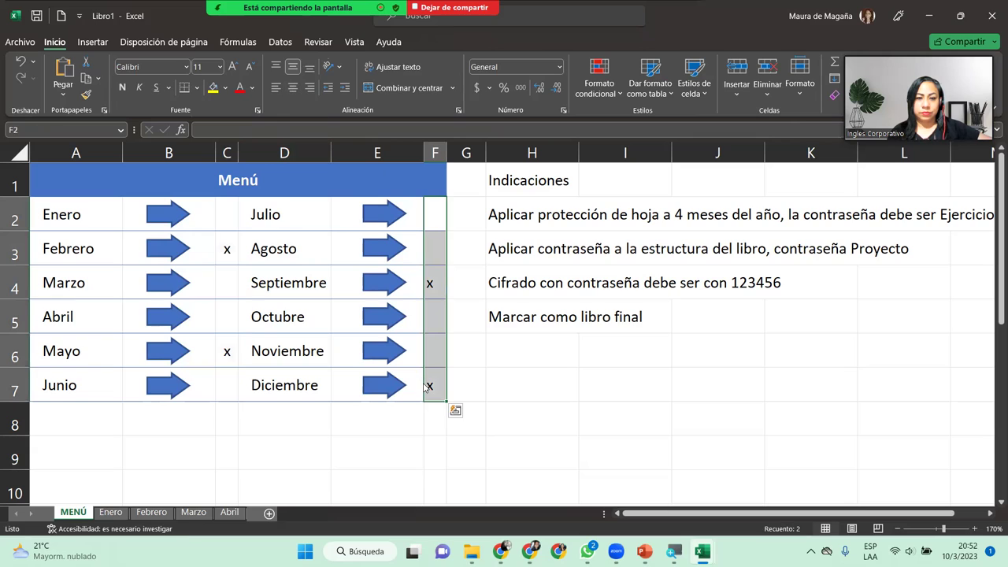
{"action": "left_click", "coordinate": [292, 92]}
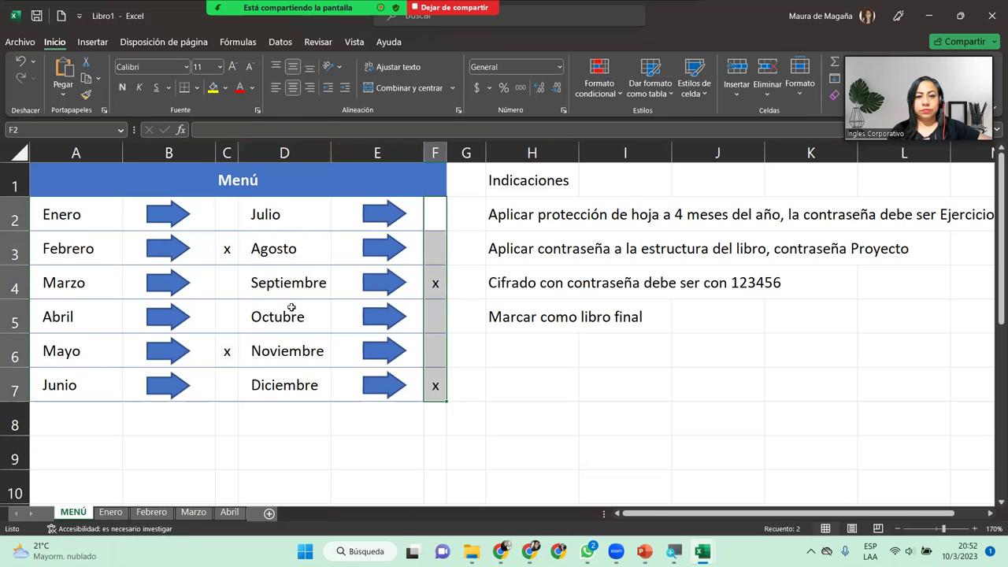
{"action": "left_click", "coordinate": [280, 276]}
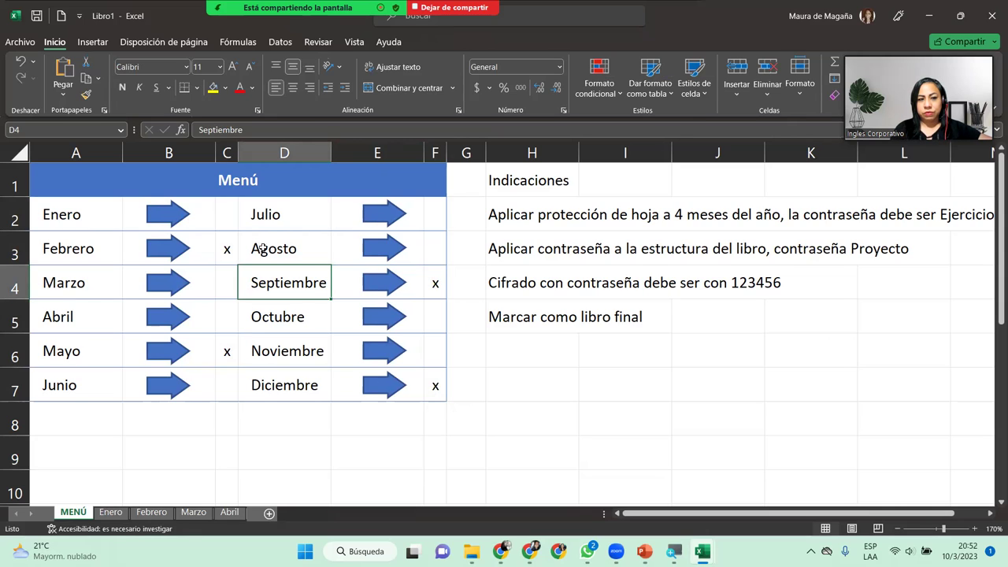
Select all twelve month arrows, Enero through Diciembre, in columns B and E
{"action": "left_click", "coordinate": [170, 223]}
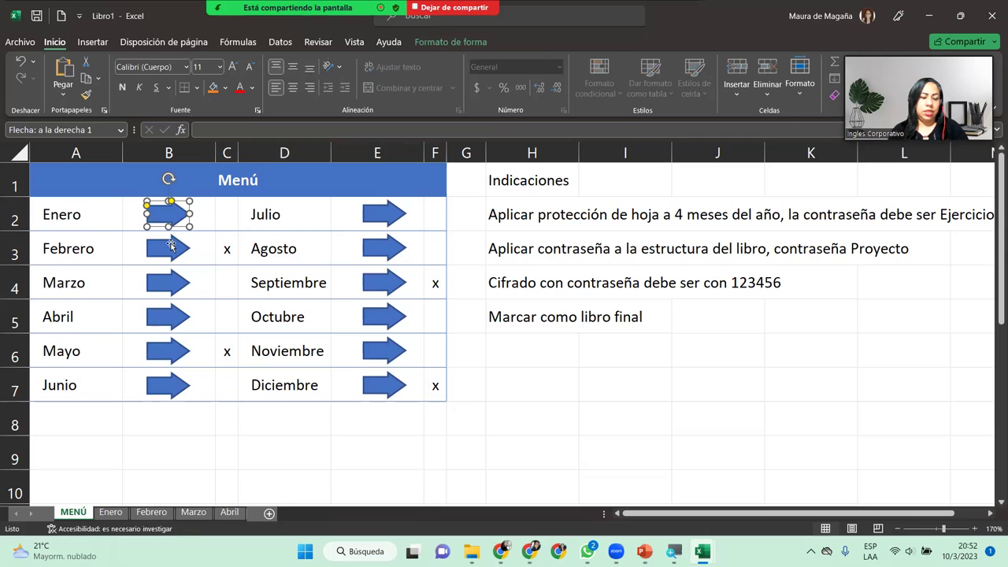
{"action": "left_click", "coordinate": [170, 245], "text": "ctrl"}
{"action": "left_click", "coordinate": [173, 280], "text": "ctrl"}
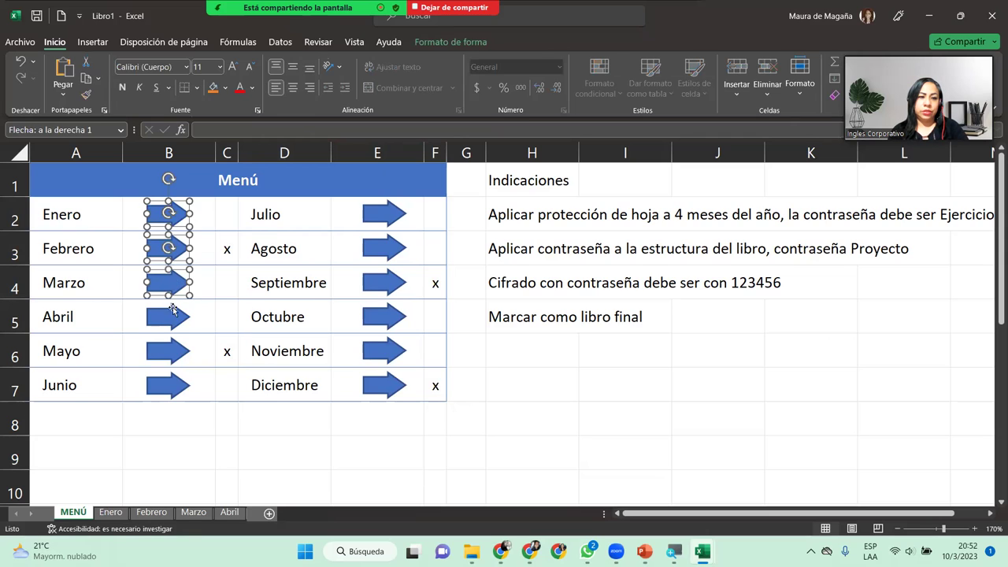
{"action": "left_click", "coordinate": [173, 314], "text": "ctrl"}
{"action": "left_click", "coordinate": [175, 352], "text": "ctrl"}
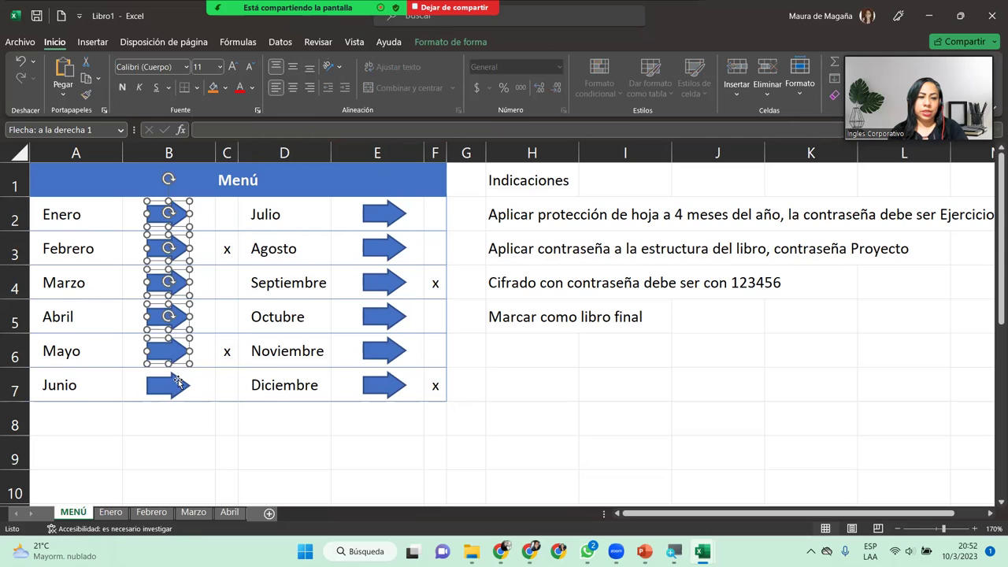
{"action": "left_click", "coordinate": [178, 386], "text": "ctrl"}
{"action": "left_click", "coordinate": [394, 215], "text": "ctrl"}
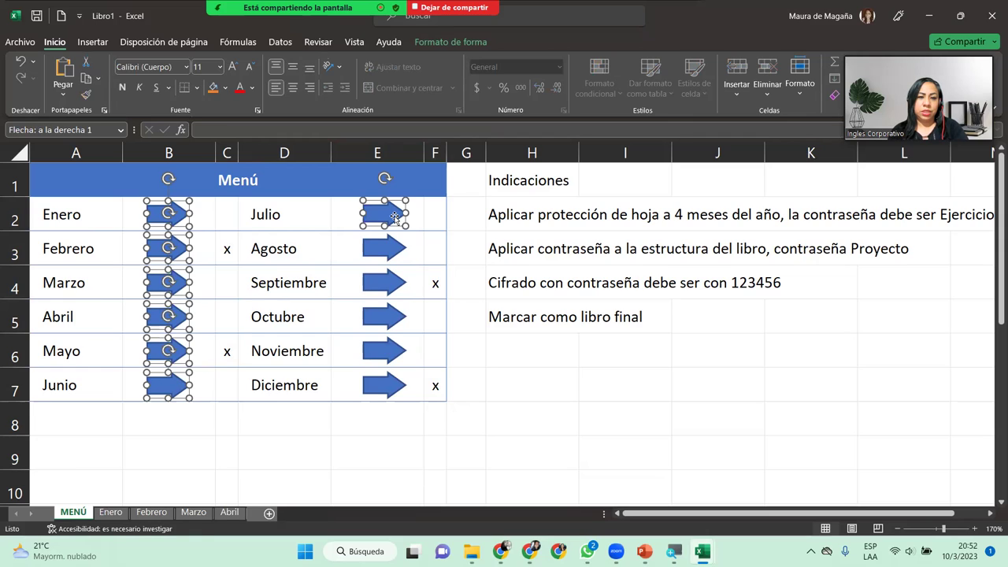
{"action": "left_click", "coordinate": [390, 248], "text": "ctrl"}
{"action": "left_click", "coordinate": [392, 283], "text": "ctrl"}
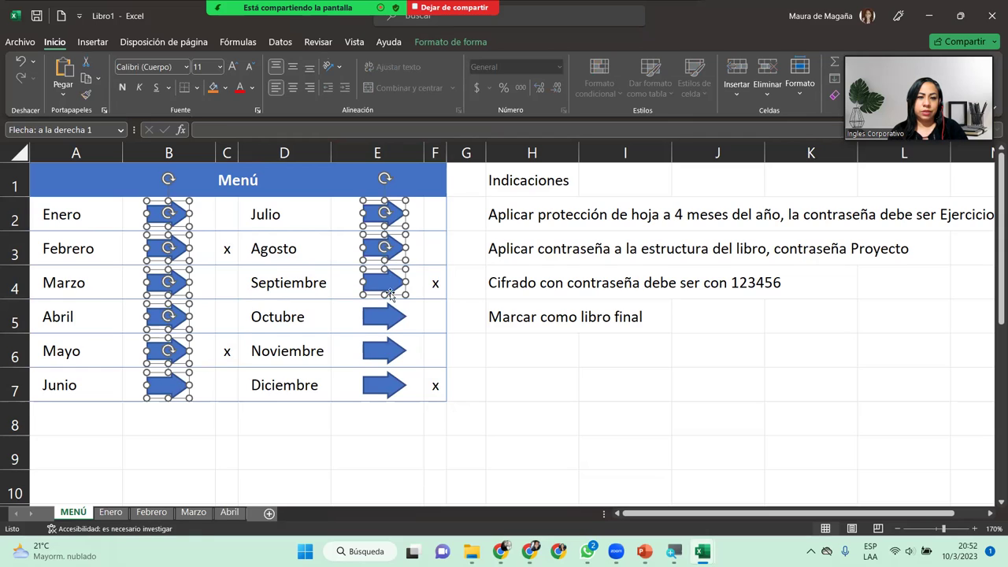
{"action": "left_click", "coordinate": [391, 316], "text": "ctrl"}
{"action": "left_click", "coordinate": [391, 350], "text": "ctrl"}
{"action": "left_click", "coordinate": [387, 386], "text": "ctrl"}
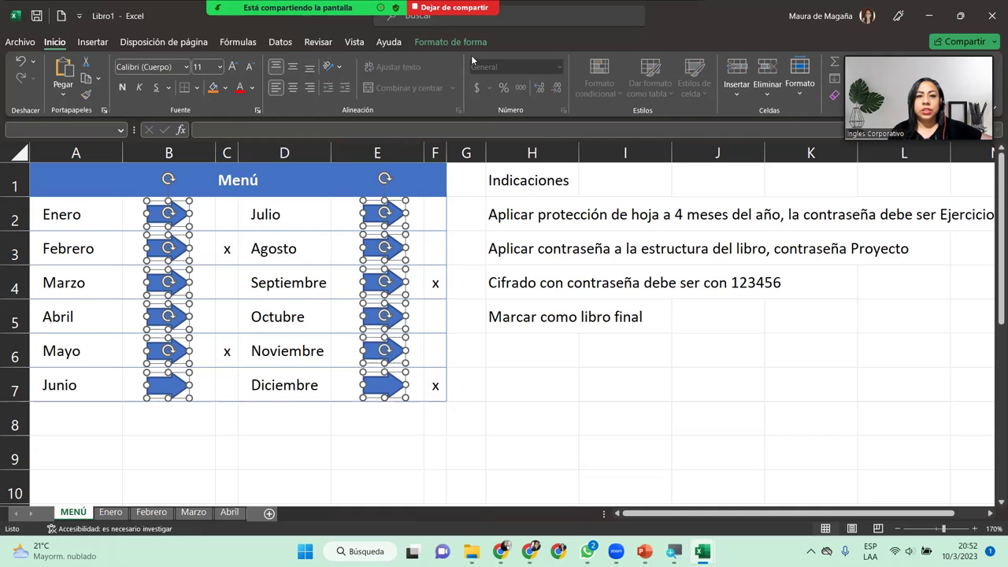
Give the arrows the 'Efecto intenso - Azul, Énfasis 5' shape style and bring up the bevel effects
{"action": "left_click", "coordinate": [450, 42]}
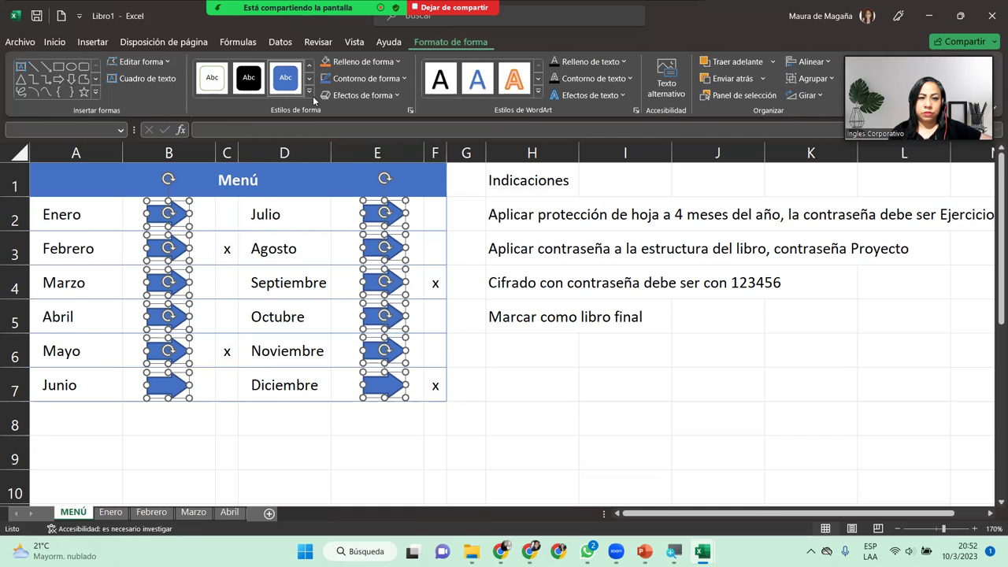
{"action": "left_click", "coordinate": [311, 94]}
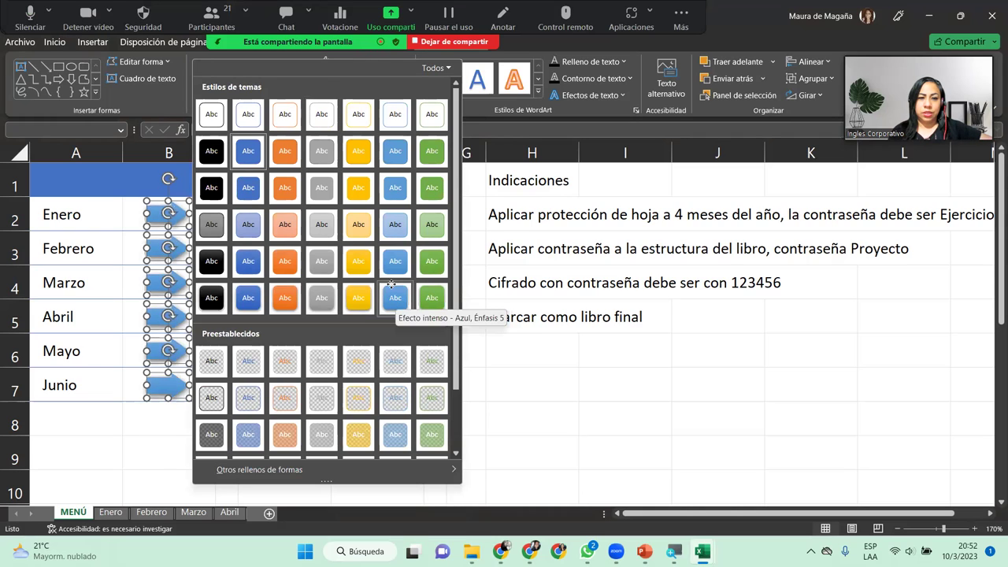
{"action": "left_click", "coordinate": [393, 286]}
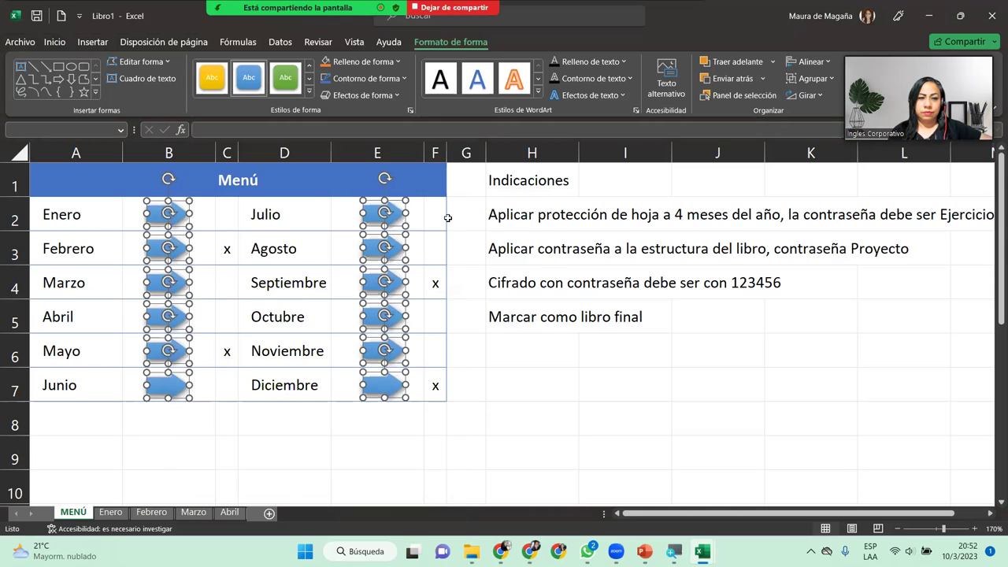
{"action": "left_click", "coordinate": [369, 96]}
{"action": "mouse_move", "coordinate": [382, 281]}
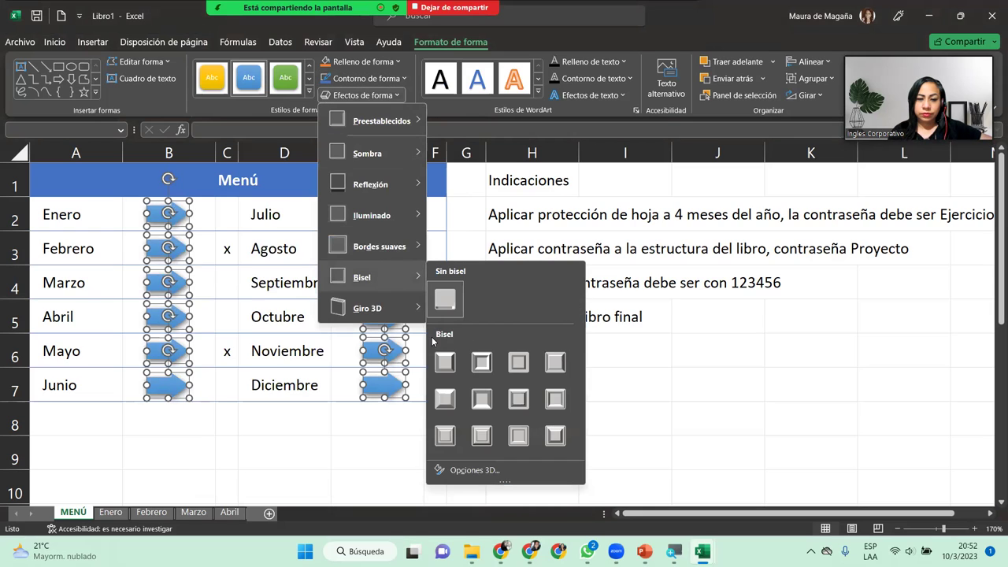
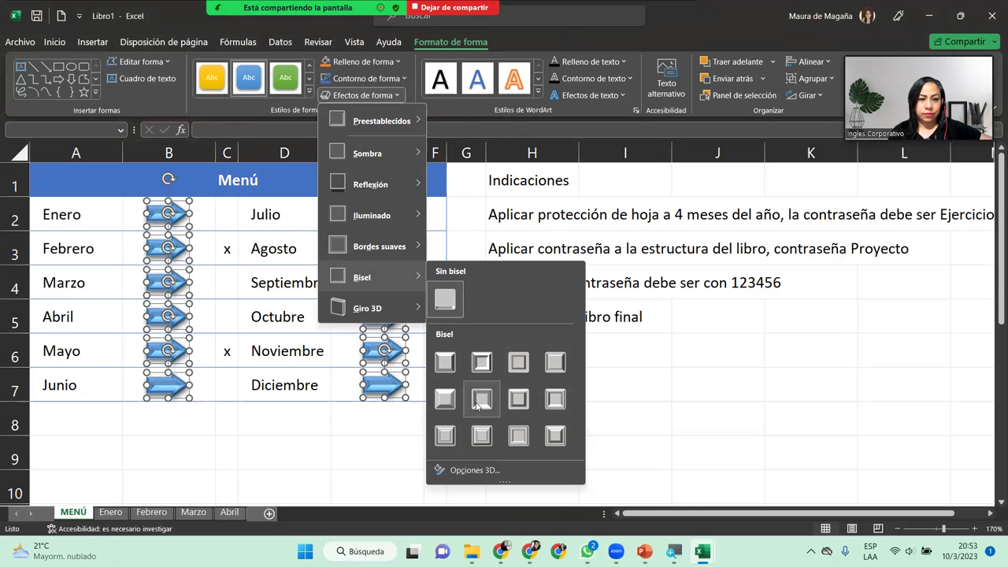
Apply a bevel preset to the blue arrow shapes on MENÚ, then select the Enero arrow
{"action": "left_click", "coordinate": [480, 401]}
{"action": "left_click", "coordinate": [466, 431]}
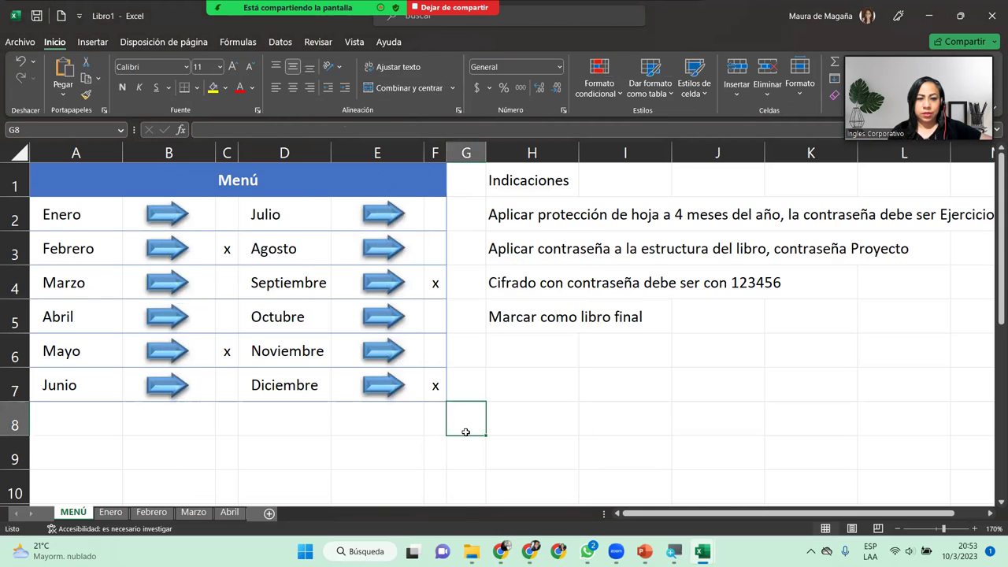
{"action": "left_click", "coordinate": [162, 213]}
Hyperlink the B2 arrow to the Enero sheet and the B3 arrow to the Febrero sheet
{"action": "right_click", "coordinate": [162, 214]}
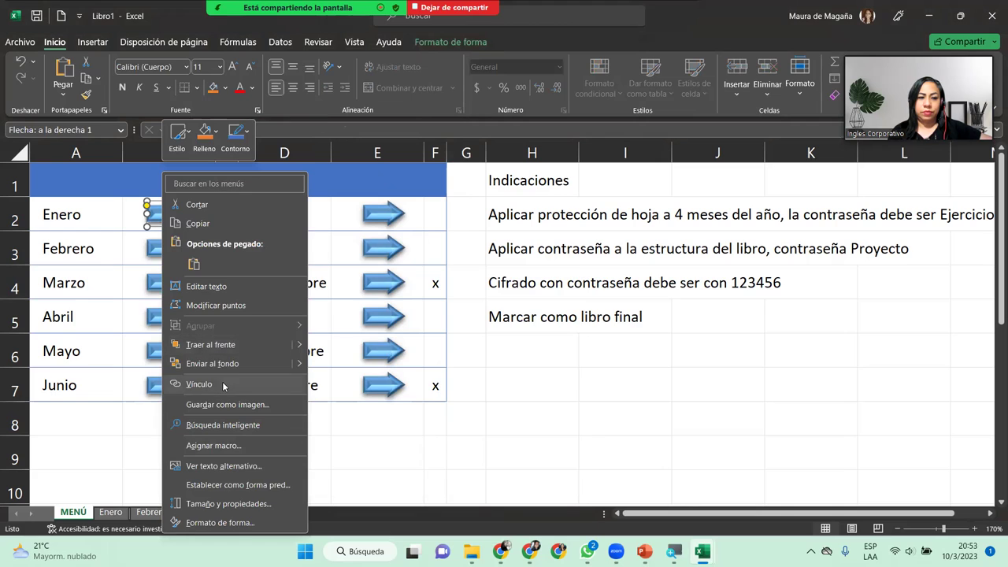
{"action": "left_click", "coordinate": [222, 384]}
{"action": "left_click", "coordinate": [114, 379]}
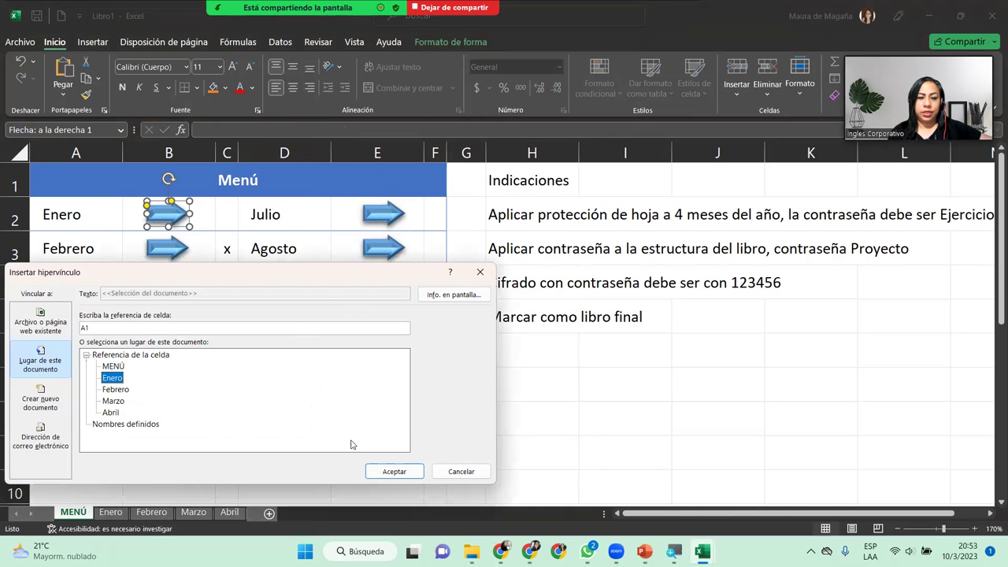
{"action": "left_click", "coordinate": [394, 471]}
{"action": "left_click", "coordinate": [175, 250]}
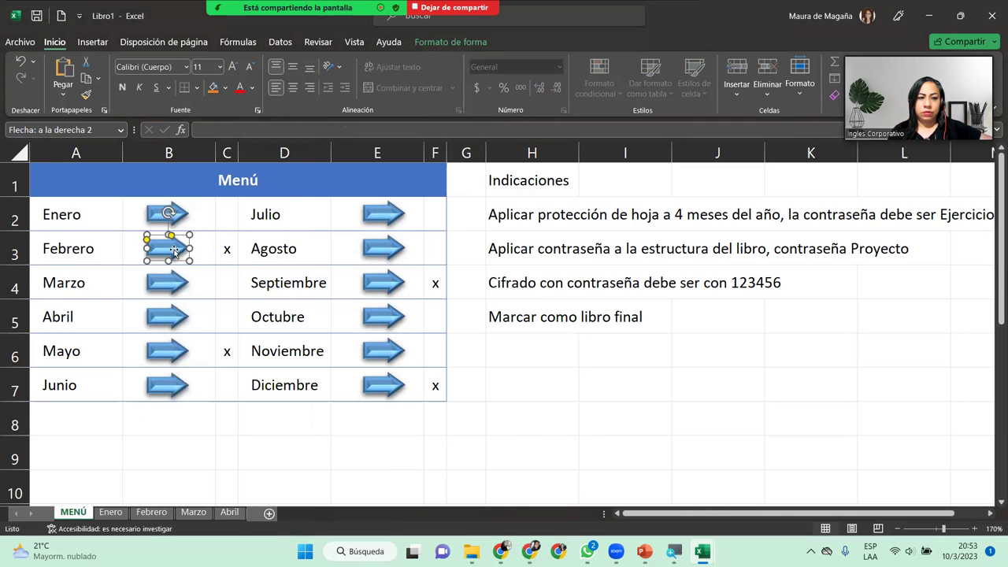
{"action": "right_click", "coordinate": [174, 252]}
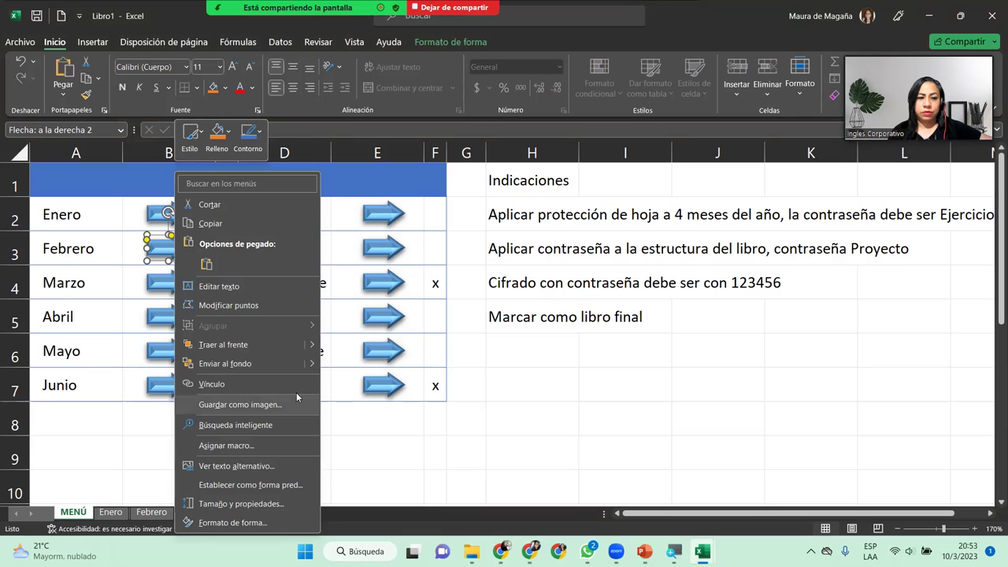
{"action": "left_click", "coordinate": [298, 385]}
{"action": "left_click", "coordinate": [154, 389]}
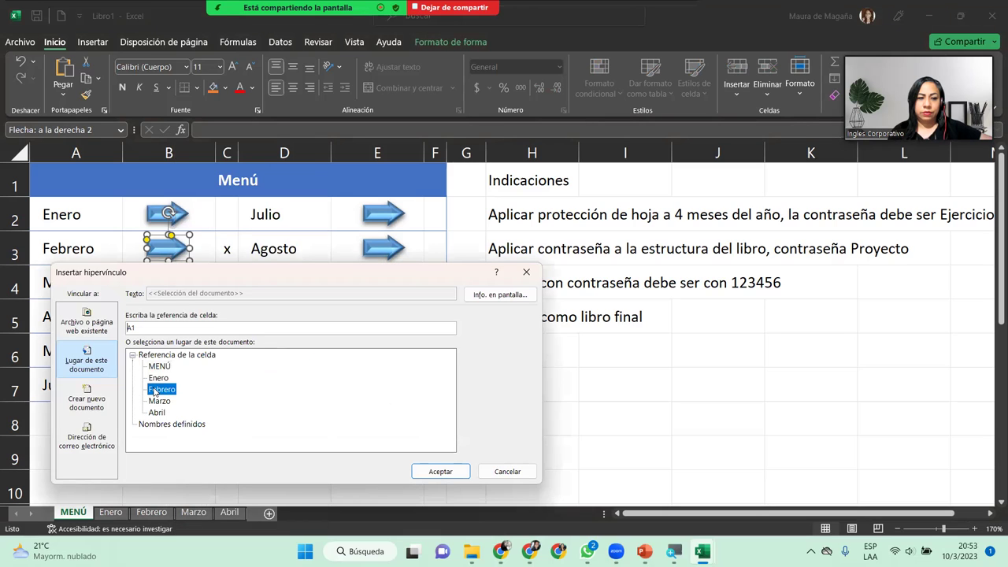
{"action": "left_click", "coordinate": [451, 472]}
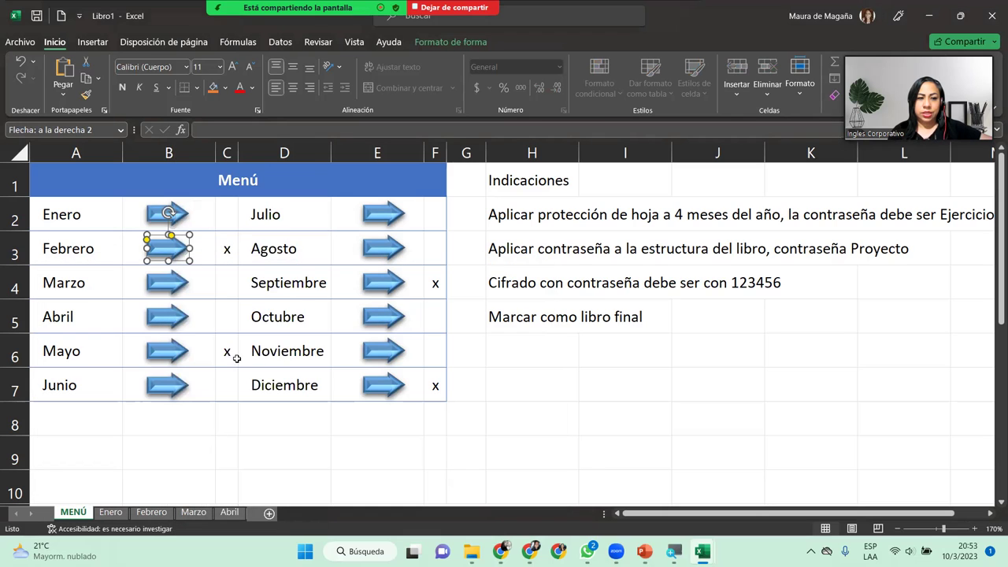
{"action": "left_click", "coordinate": [188, 415]}
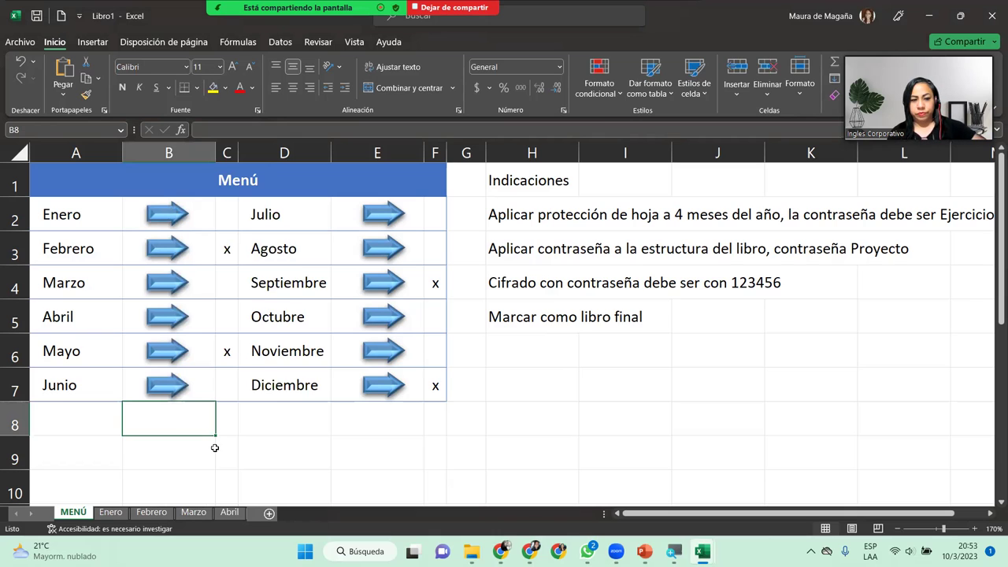
Add three new sheets after Abril named Mayo, Junio and Julio
{"action": "left_click", "coordinate": [268, 513]}
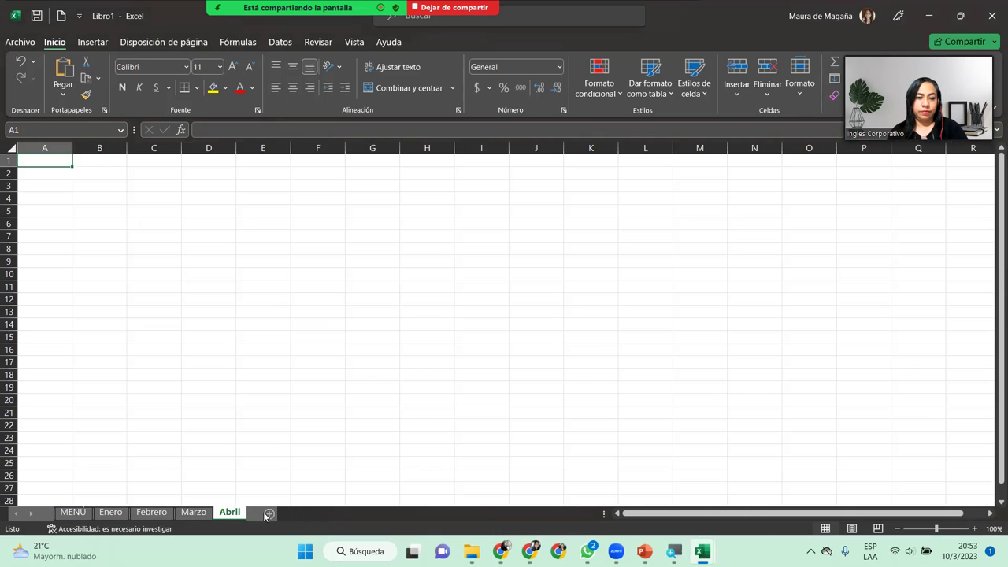
{"action": "double_click", "coordinate": [265, 512]}
{"action": "type", "text": "Mayo"}
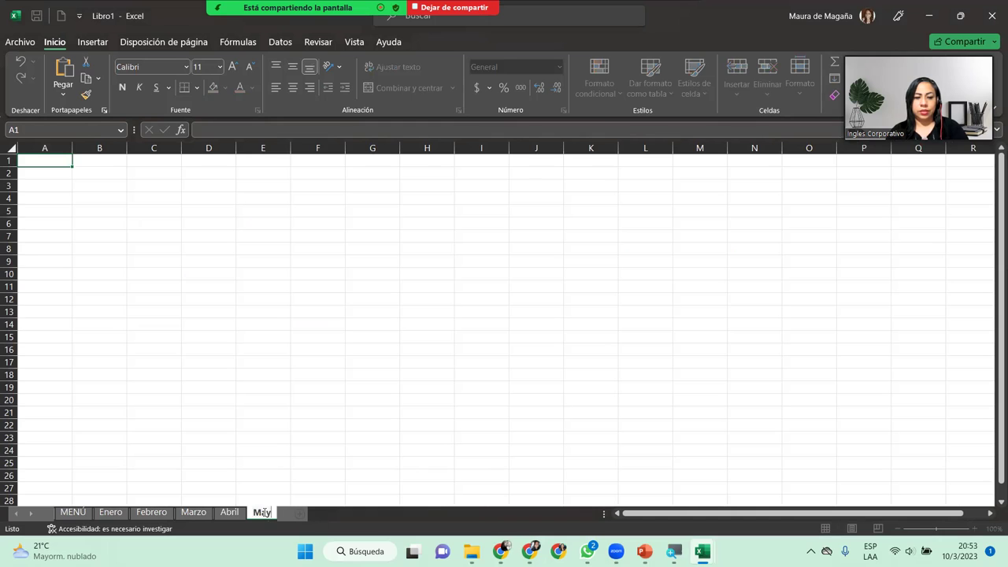
{"action": "key", "text": "Return"}
{"action": "left_click", "coordinate": [305, 513]}
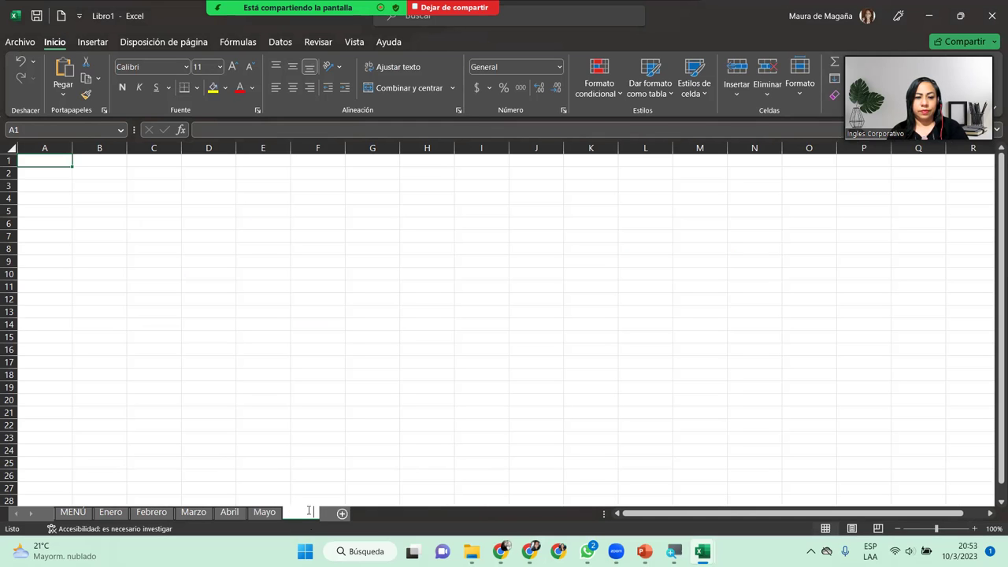
{"action": "double_click", "coordinate": [303, 512]}
{"action": "type", "text": "Junio"}
{"action": "key", "text": "Return"}
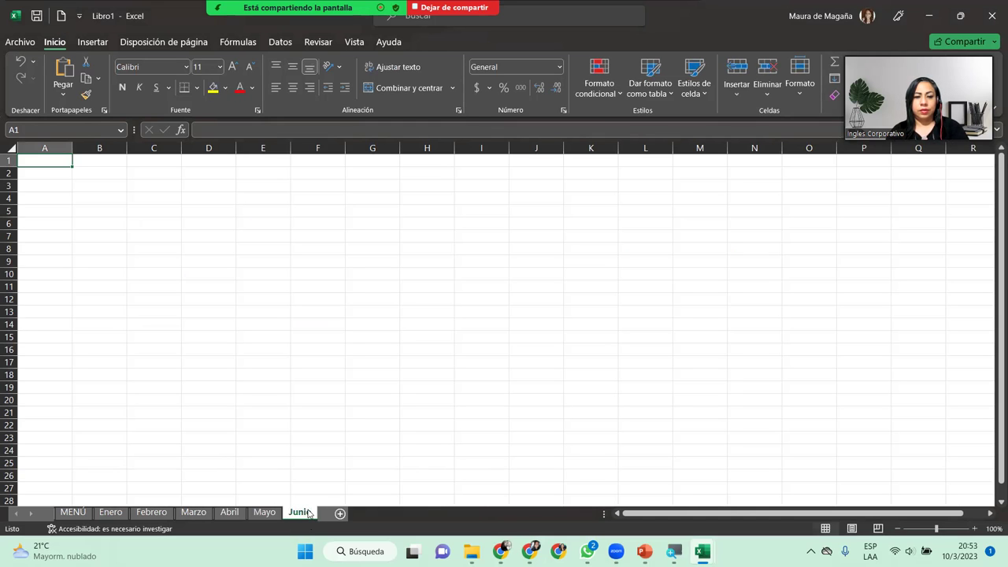
{"action": "left_click", "coordinate": [338, 513]}
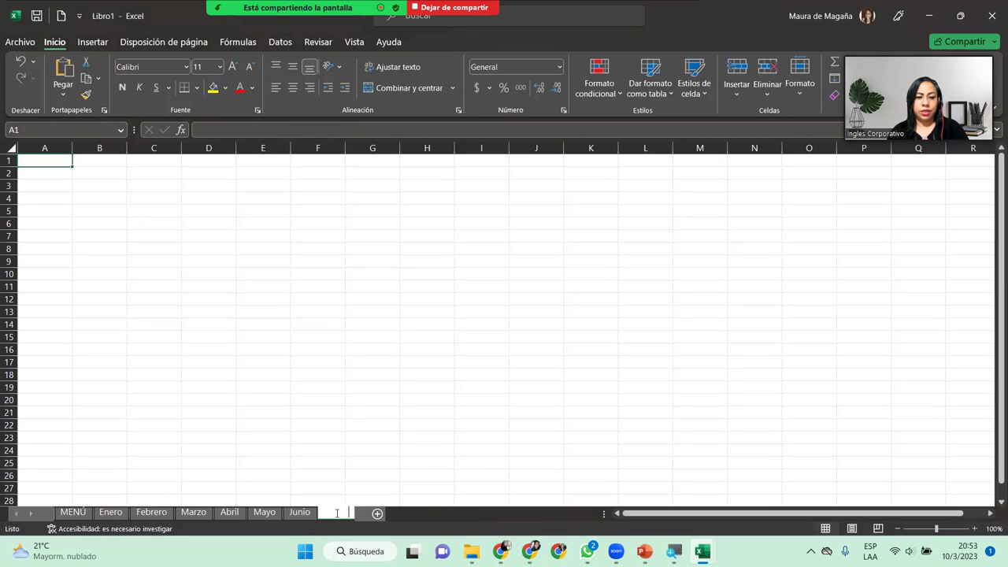
{"action": "double_click", "coordinate": [336, 513]}
{"action": "type", "text": "Julio"}
{"action": "key", "text": "Return"}
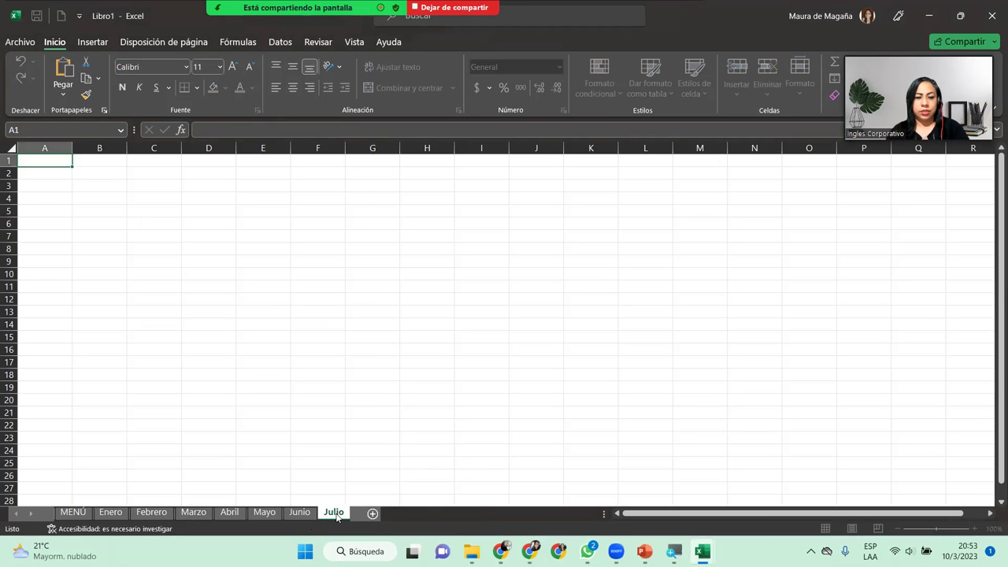
Add sheets named Agosto, Septiembre and Octubre after Julio
{"action": "left_click", "coordinate": [372, 514]}
{"action": "double_click", "coordinate": [373, 514]}
{"action": "type", "text": "Agos"}
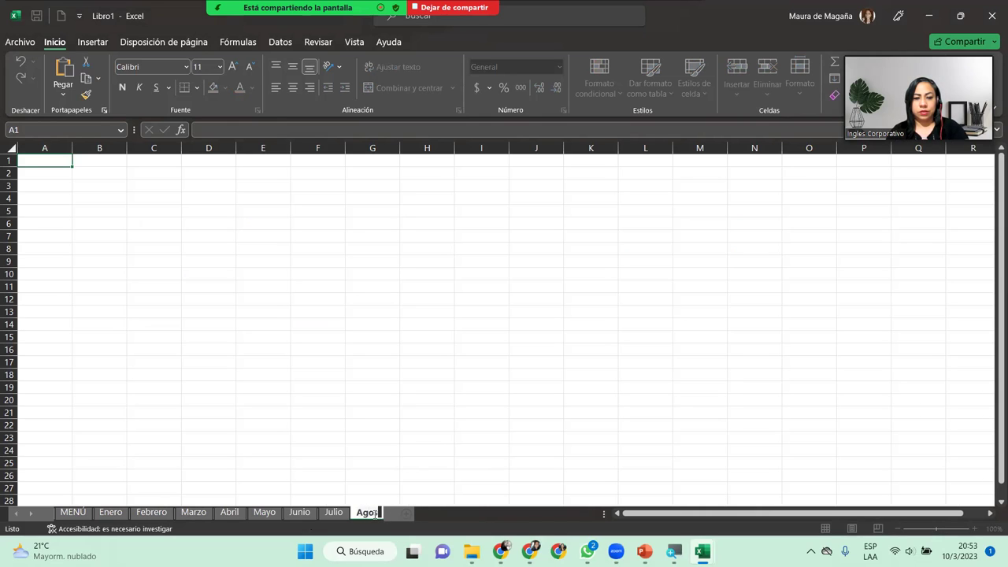
{"action": "type", "text": "to"}
{"action": "key", "text": "Return"}
{"action": "left_click", "coordinate": [415, 514]}
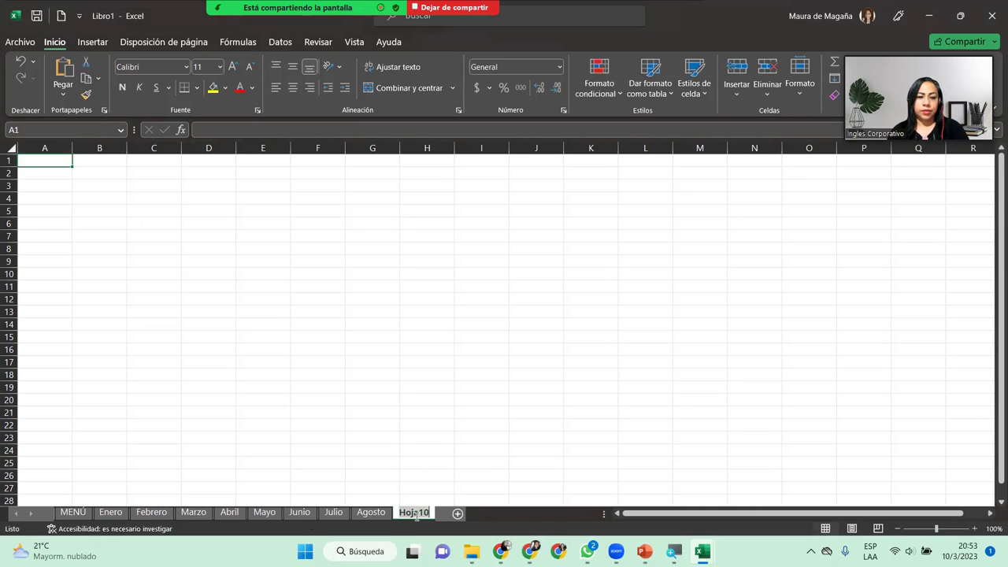
{"action": "double_click", "coordinate": [416, 514]}
{"action": "type", "text": "Septiem"}
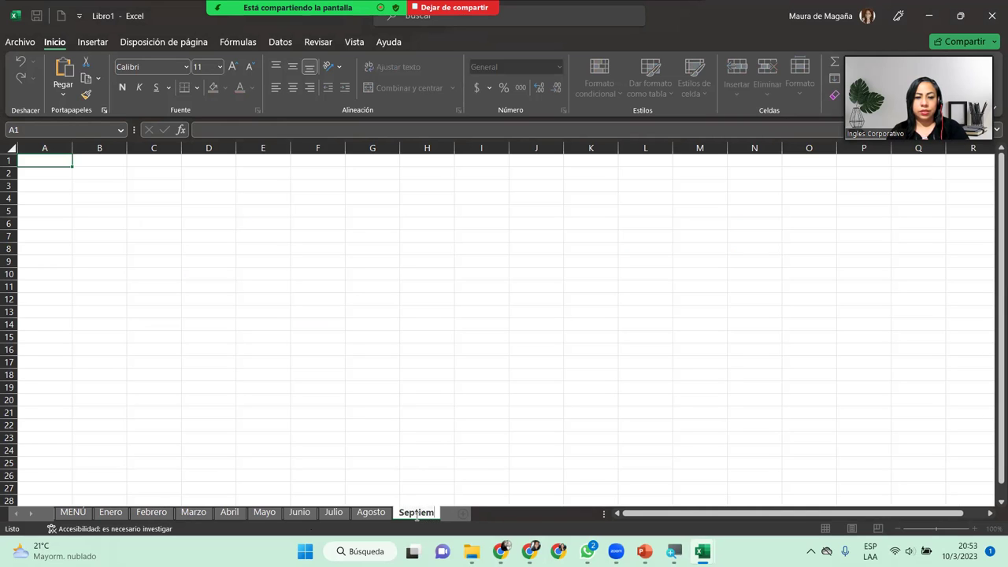
{"action": "type", "text": "bre"}
{"action": "key", "text": "Return"}
{"action": "left_click", "coordinate": [476, 514]}
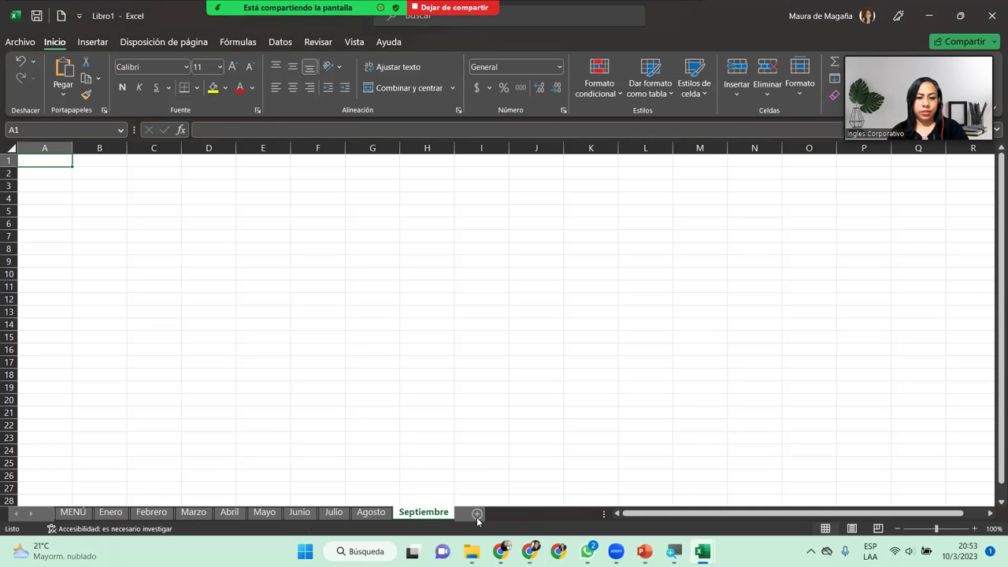
{"action": "double_click", "coordinate": [476, 514]}
{"action": "type", "text": "Octubre"}
{"action": "key", "text": "Return"}
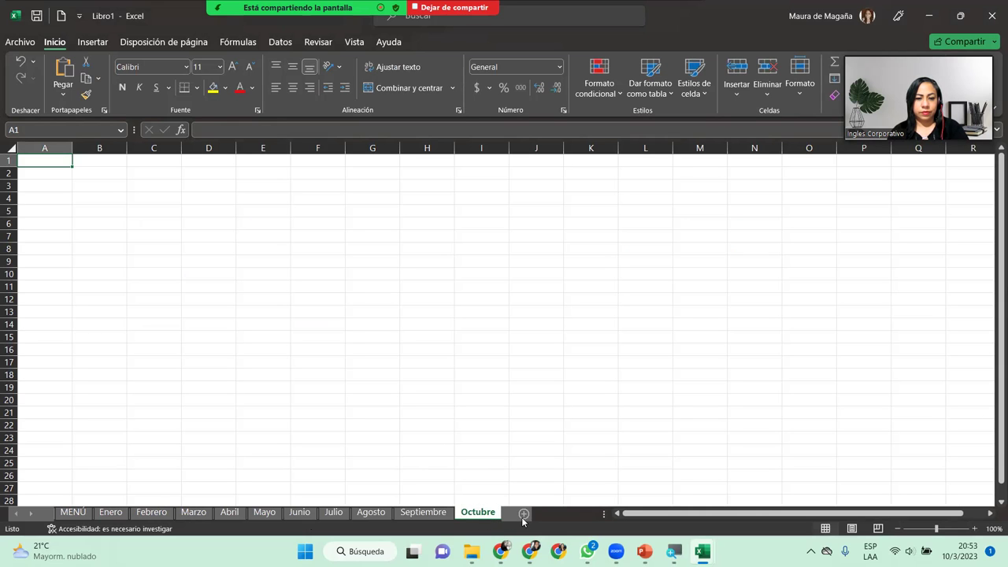
Add the Noviembre and Diciembre sheets, fixing the Diciembre typo, and scroll tabs back to MENÚ
{"action": "left_click", "coordinate": [523, 515]}
{"action": "double_click", "coordinate": [522, 517]}
{"action": "type", "text": "Novi"}
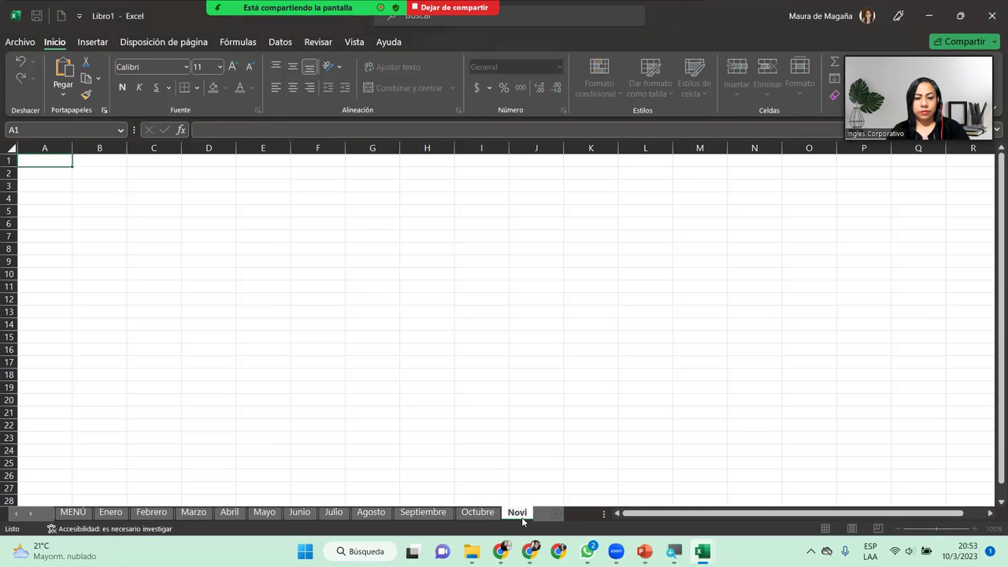
{"action": "type", "text": "embre"}
{"action": "key", "text": "Return"}
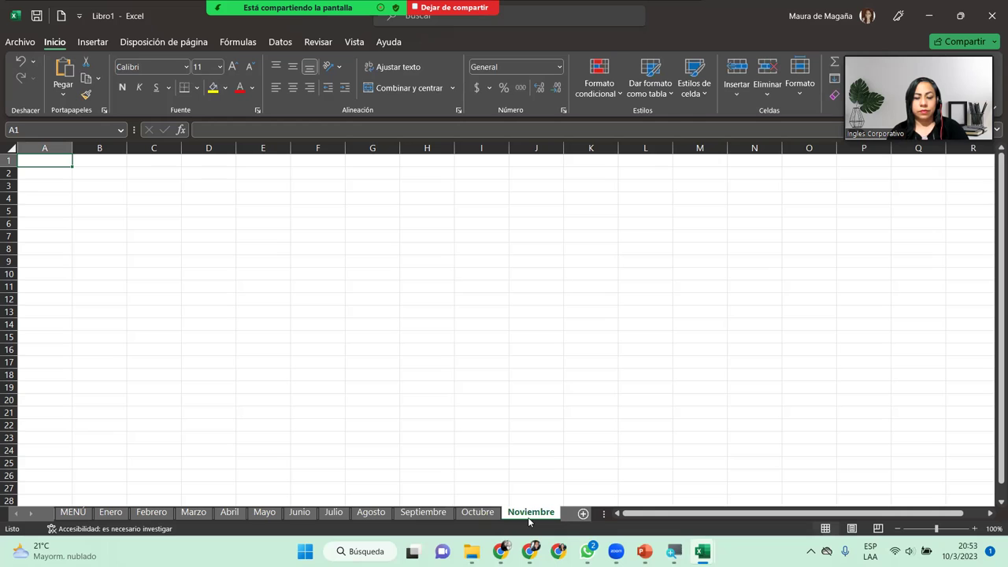
{"action": "left_click", "coordinate": [587, 515]}
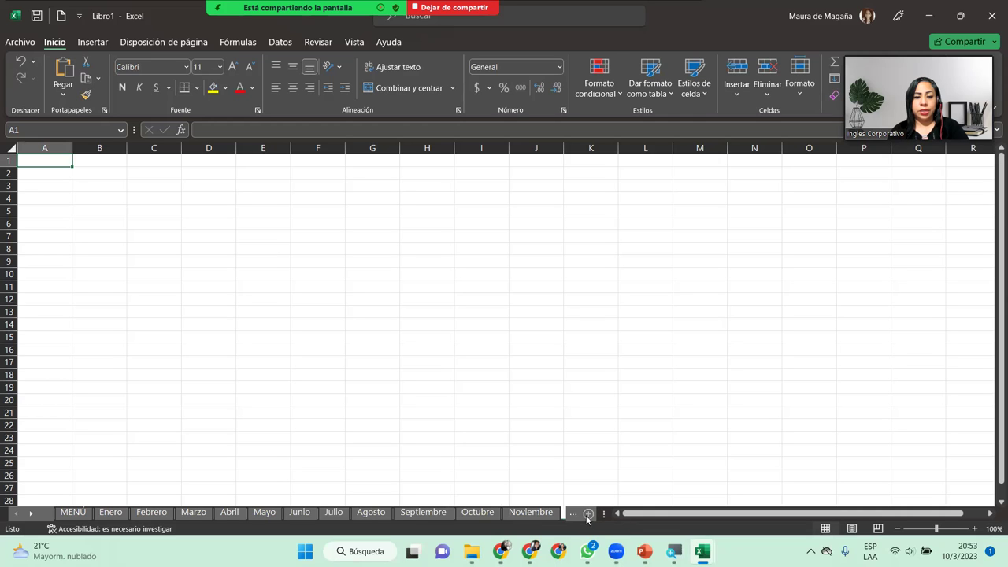
{"action": "left_click", "coordinate": [572, 514]}
{"action": "double_click", "coordinate": [559, 515]}
{"action": "type", "text": "Diciemrbe"}
{"action": "key", "text": "BackSpace"}
{"action": "key", "text": "BackSpace"}
{"action": "key", "text": "BackSpace"}
{"action": "type", "text": "bre"}
{"action": "key", "text": "Return"}
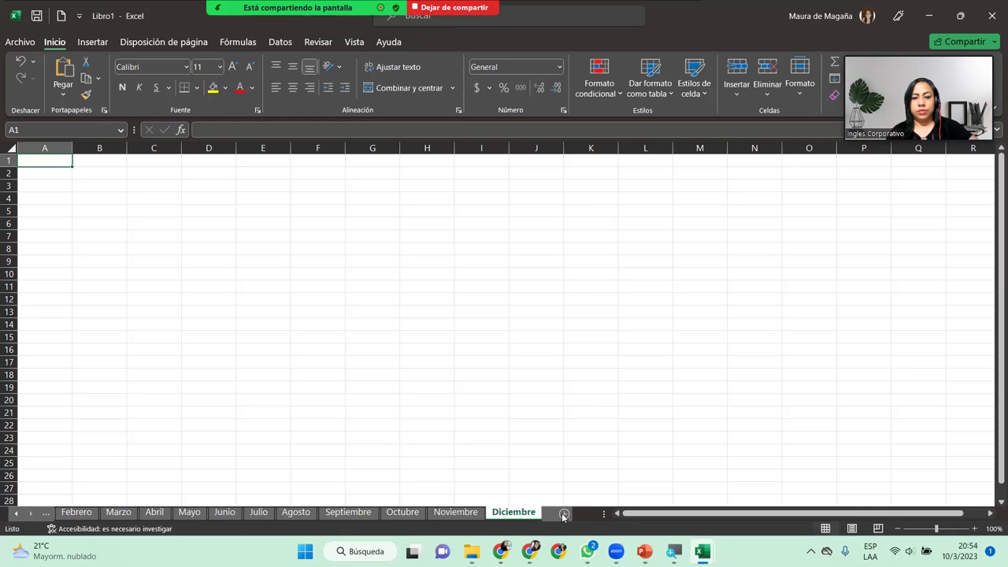
{"action": "left_click_drag", "start_coordinate": [600, 513], "coordinate": [685, 523]}
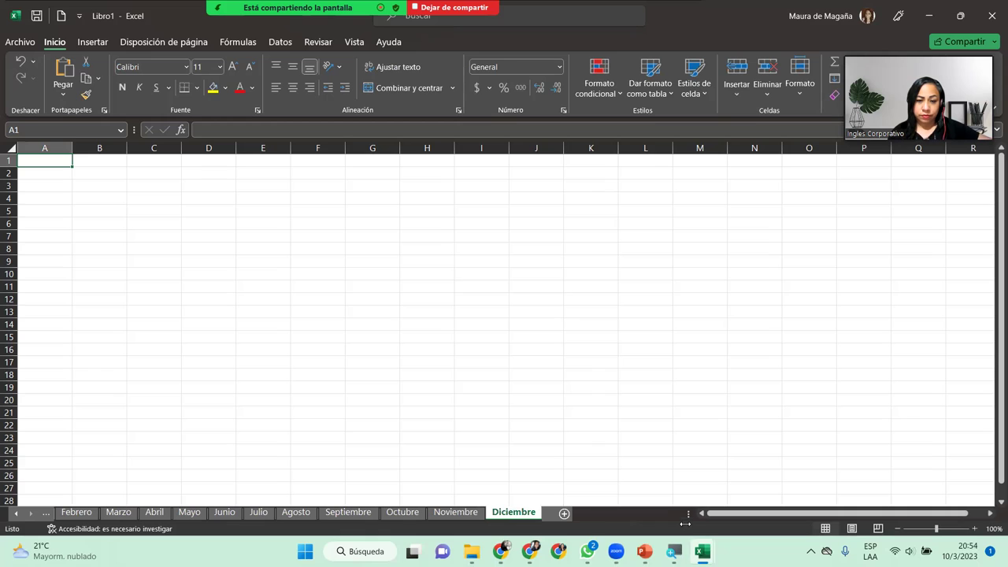
{"action": "left_click", "coordinate": [15, 512]}
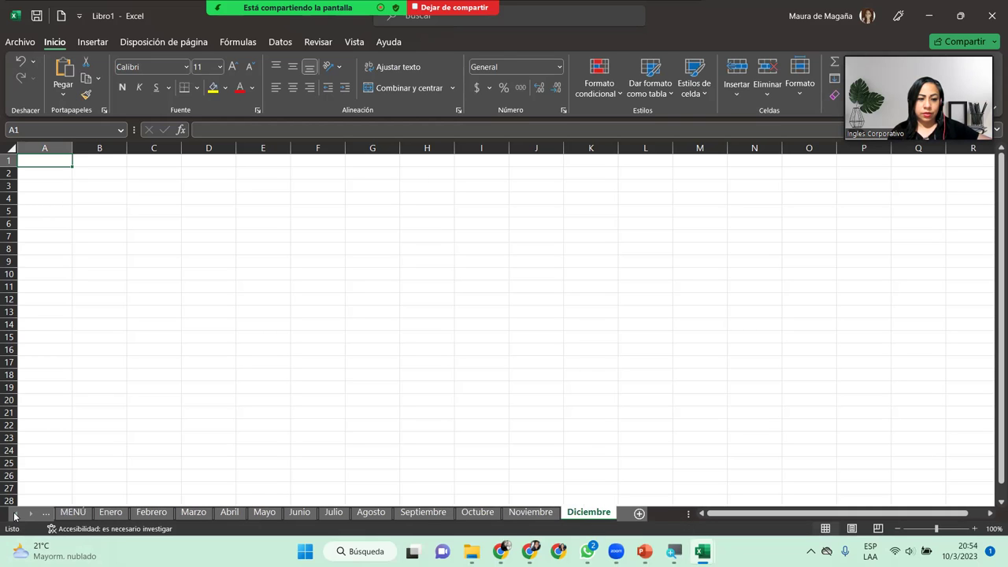
{"action": "left_click", "coordinate": [79, 513]}
{"action": "right_click", "coordinate": [82, 516]}
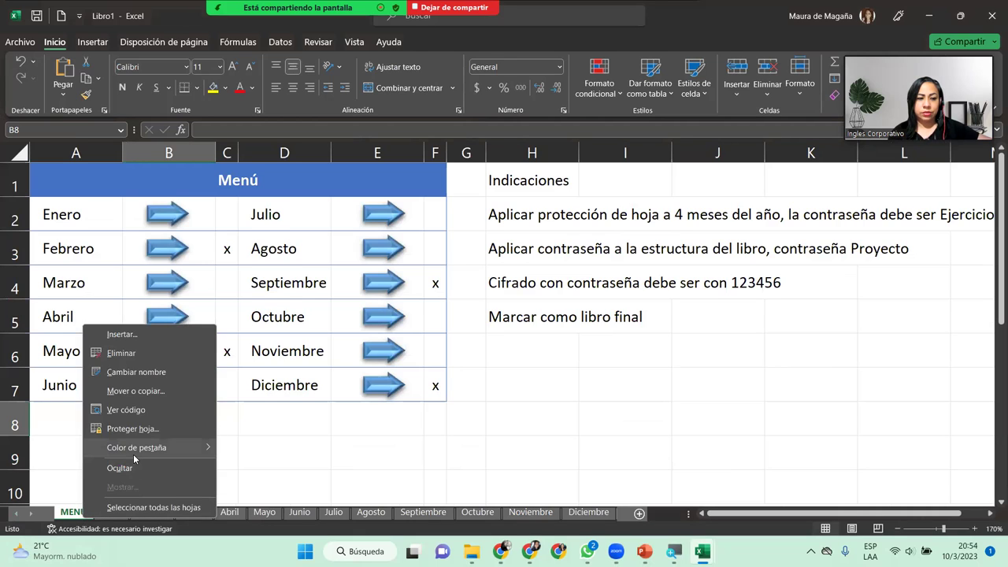
{"action": "mouse_move", "coordinate": [134, 451]}
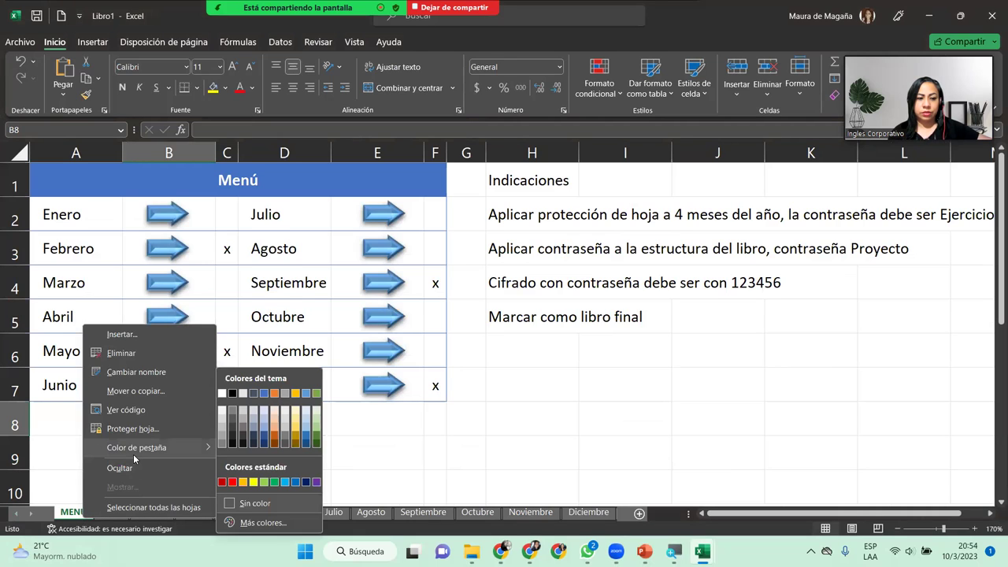
{"action": "left_click", "coordinate": [296, 482]}
{"action": "left_click", "coordinate": [126, 517]}
{"action": "right_click", "coordinate": [129, 519]}
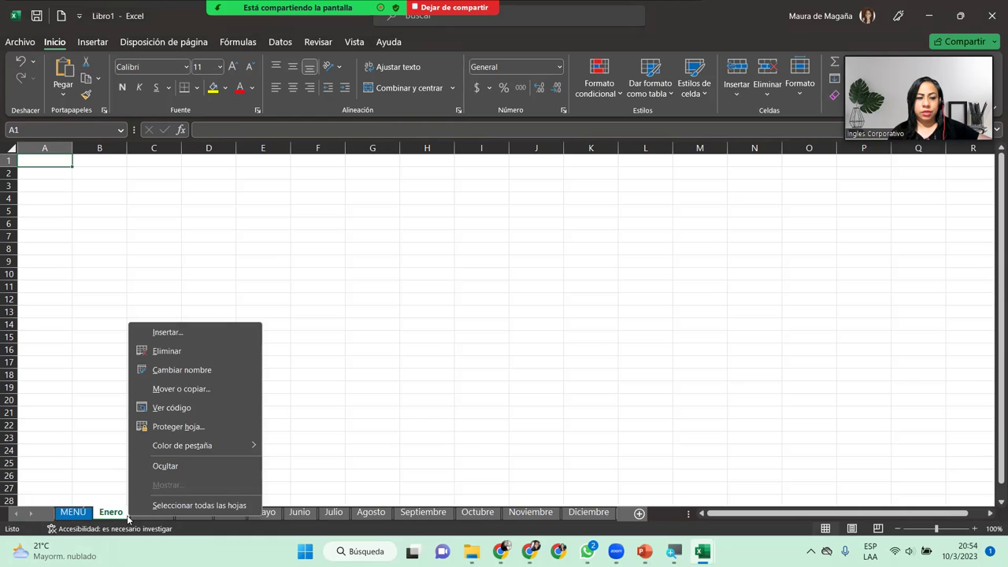
{"action": "mouse_move", "coordinate": [198, 446]}
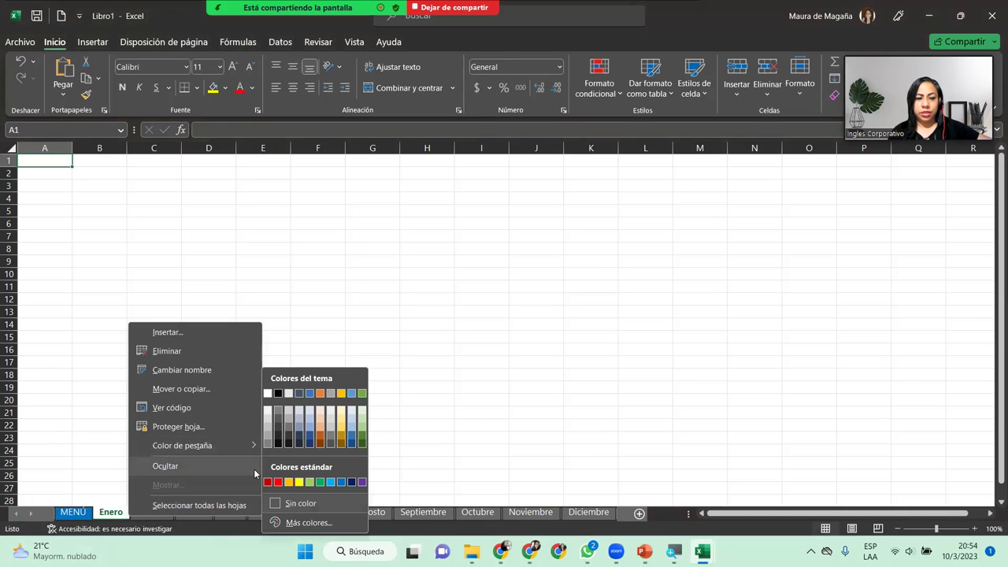
{"action": "left_click", "coordinate": [363, 481]}
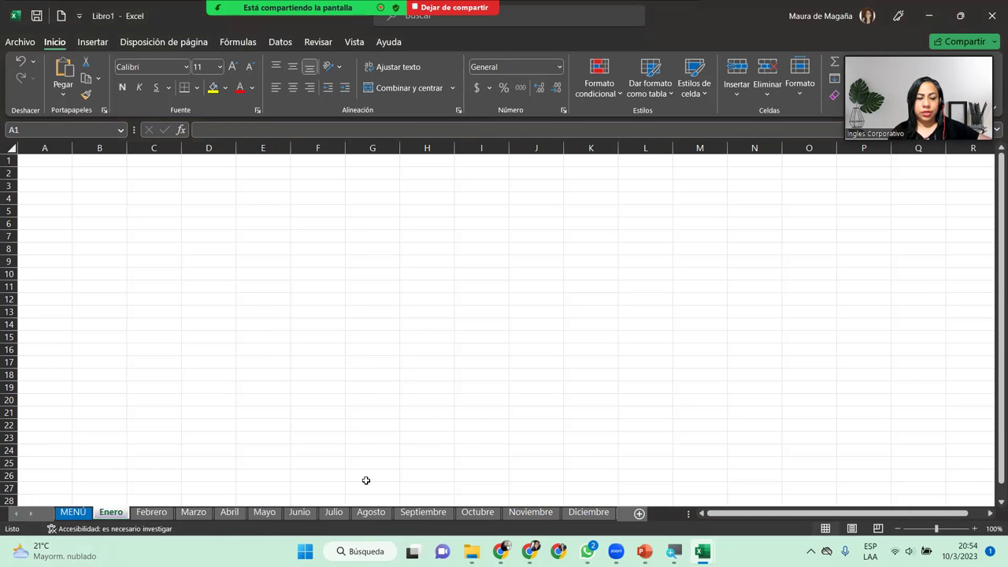
{"action": "left_click", "coordinate": [79, 513]}
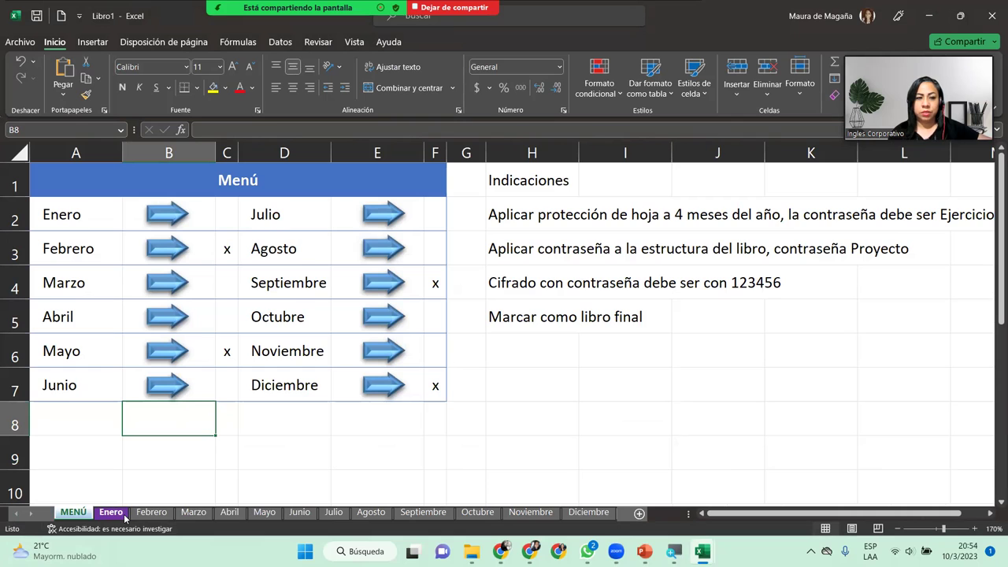
{"action": "mouse_move", "coordinate": [55, 552]}
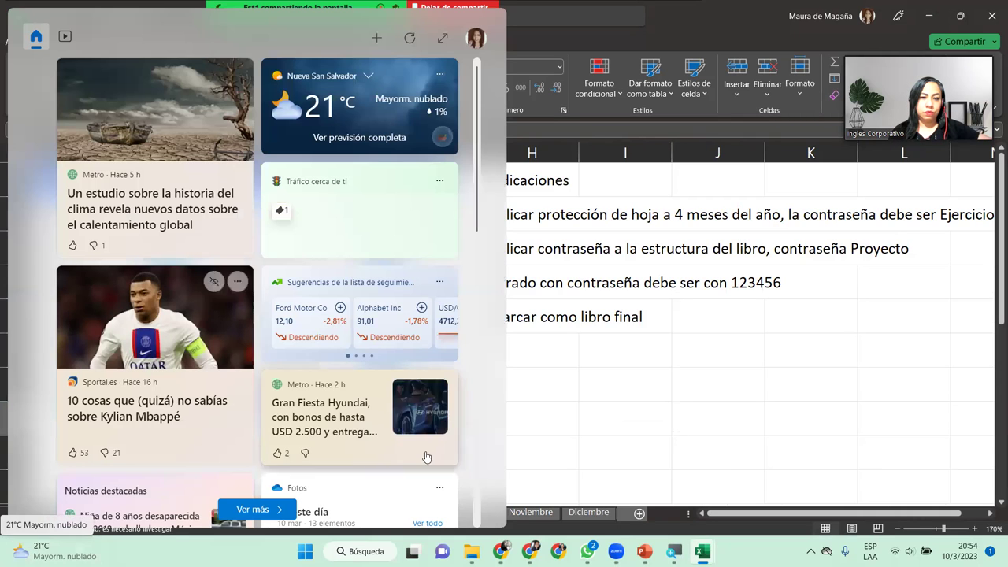
{"action": "left_click", "coordinate": [542, 412]}
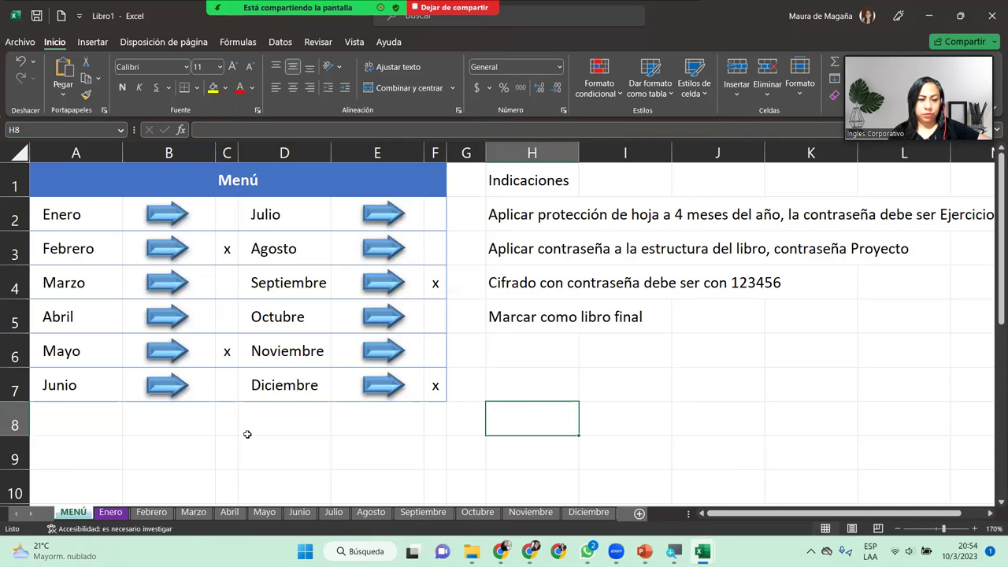
{"action": "left_click", "coordinate": [107, 512]}
{"action": "right_click", "coordinate": [106, 512]}
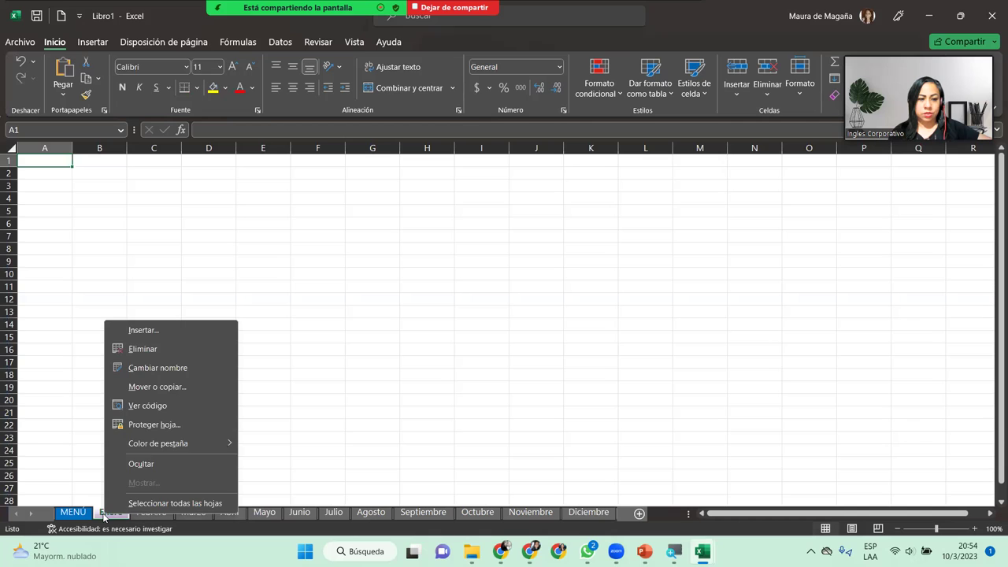
{"action": "mouse_move", "coordinate": [168, 444]}
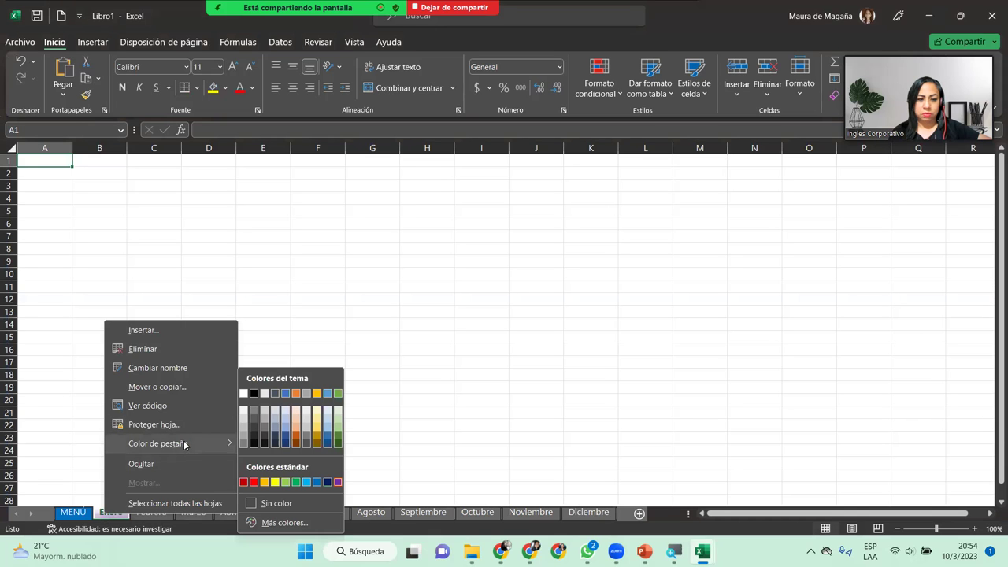
{"action": "left_click", "coordinate": [111, 514]}
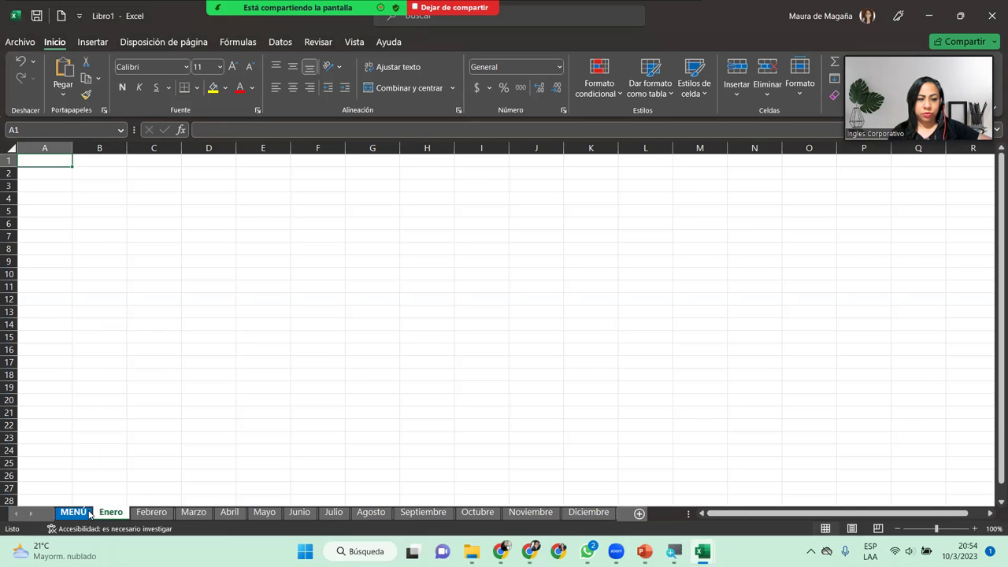
{"action": "left_click", "coordinate": [73, 512]}
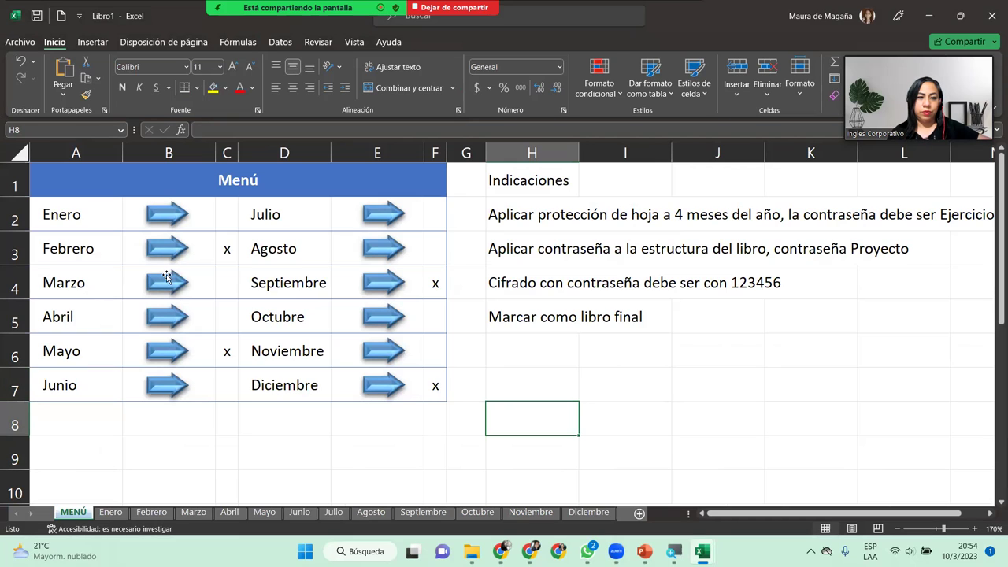
Hyperlink the Marzo and Abril arrows to their matching month sheets
{"action": "left_click", "coordinate": [165, 282]}
{"action": "right_click", "coordinate": [165, 282]}
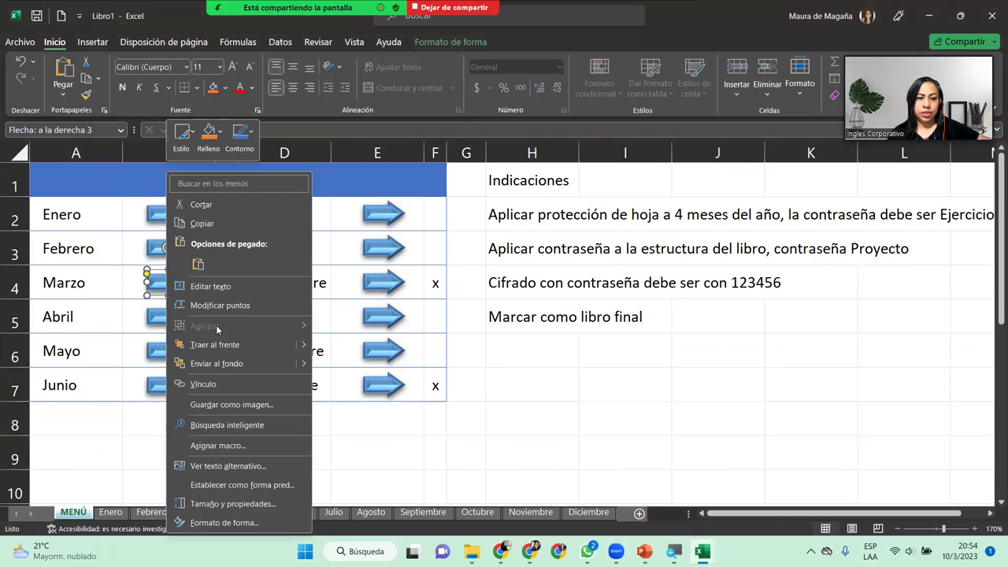
{"action": "left_click", "coordinate": [258, 387]}
{"action": "left_click", "coordinate": [124, 403]}
{"action": "left_click", "coordinate": [423, 474]}
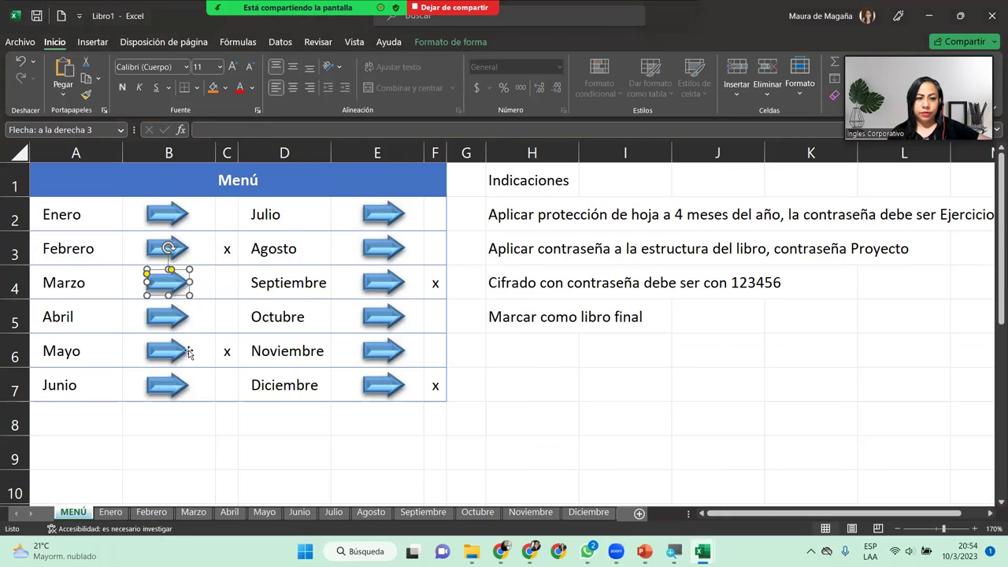
{"action": "left_click", "coordinate": [166, 319]}
{"action": "right_click", "coordinate": [166, 323]}
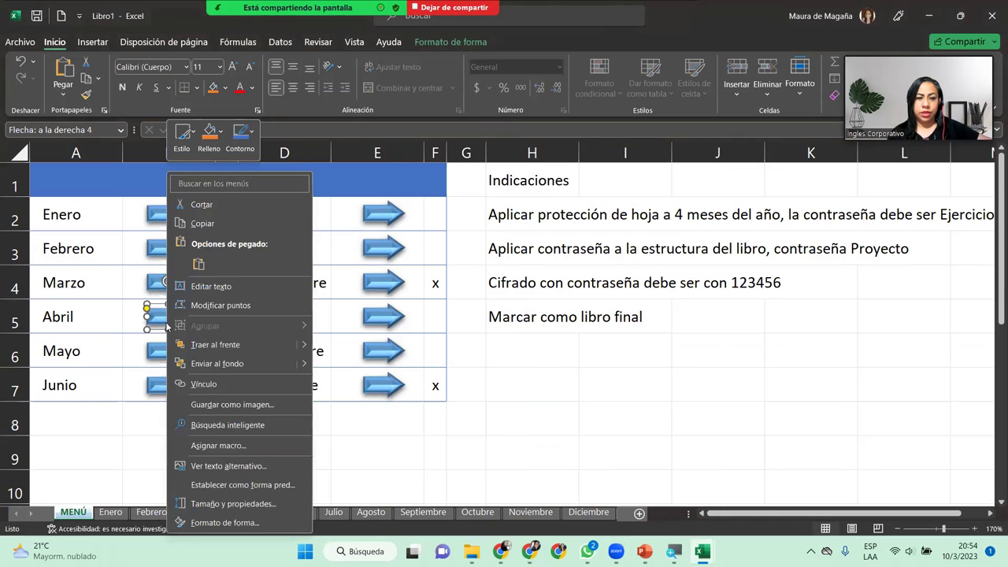
{"action": "left_click", "coordinate": [230, 385]}
{"action": "left_click", "coordinate": [115, 411]}
{"action": "left_click", "coordinate": [394, 469]}
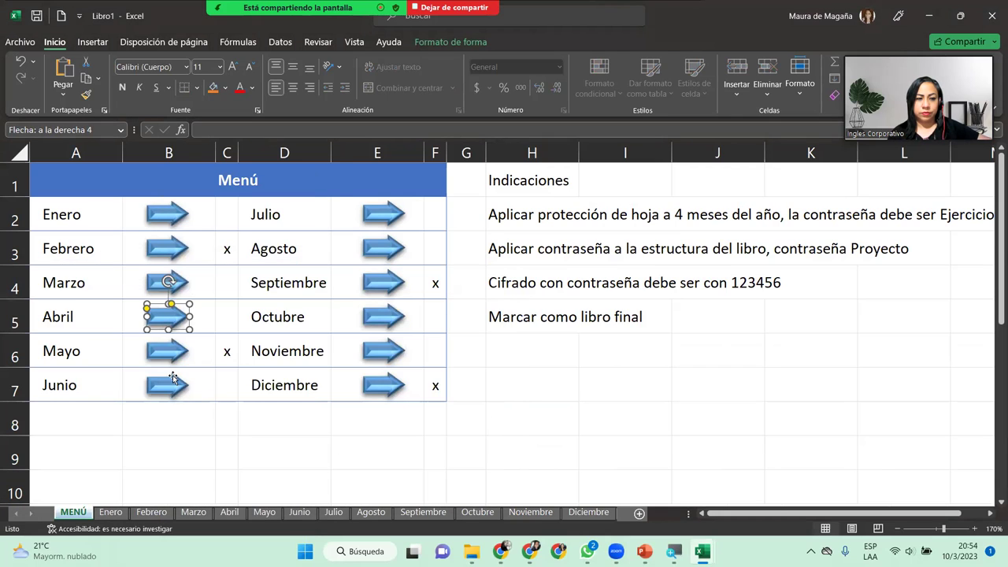
Hyperlink the Mayo and Junio arrows to their sheets, then select instruction cells H1:H5
{"action": "left_click", "coordinate": [172, 351]}
{"action": "right_click", "coordinate": [174, 353]}
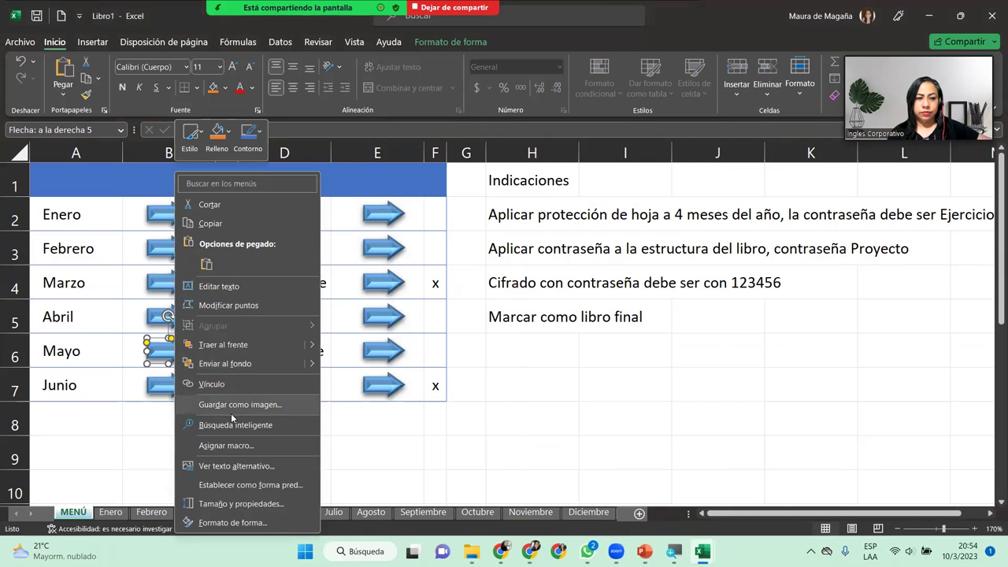
{"action": "left_click", "coordinate": [247, 388]}
{"action": "left_click", "coordinate": [111, 432]}
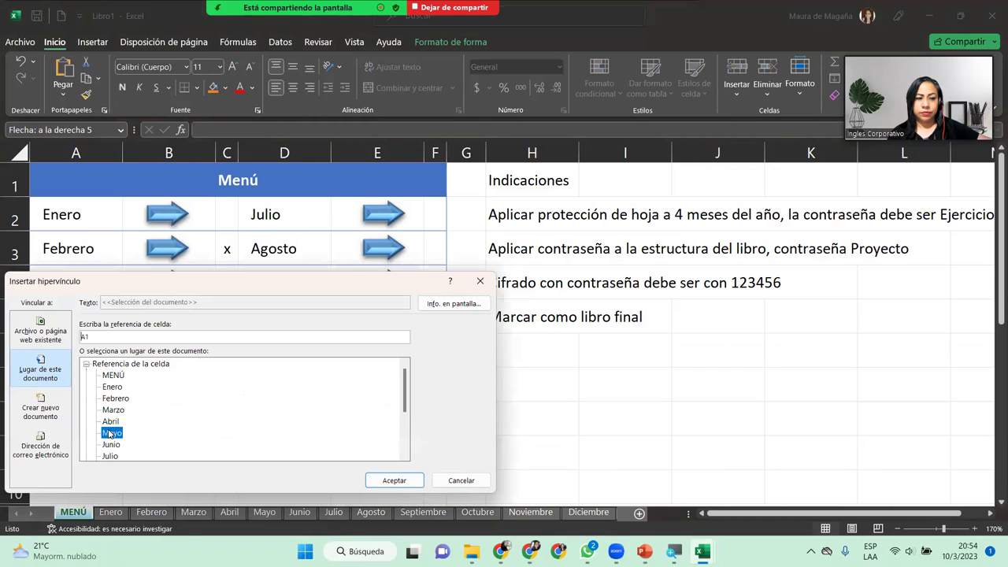
{"action": "left_click", "coordinate": [381, 488]}
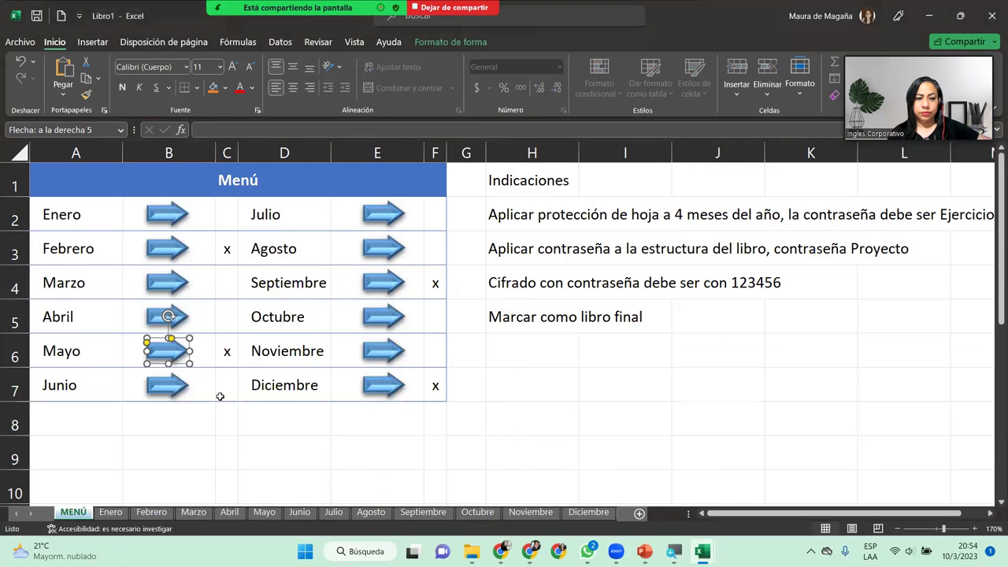
{"action": "left_click", "coordinate": [177, 389]}
{"action": "right_click", "coordinate": [178, 390]}
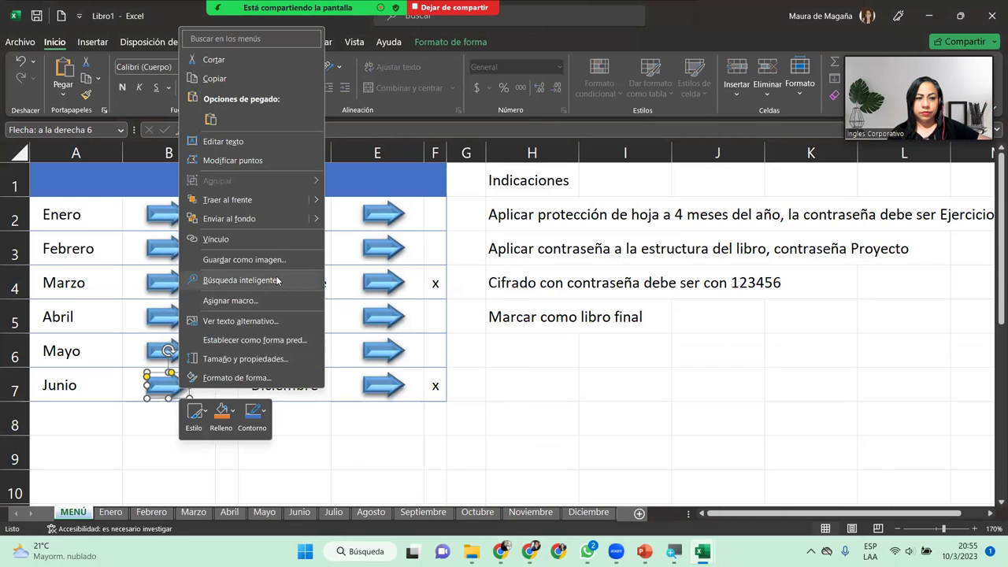
{"action": "left_click", "coordinate": [277, 240]}
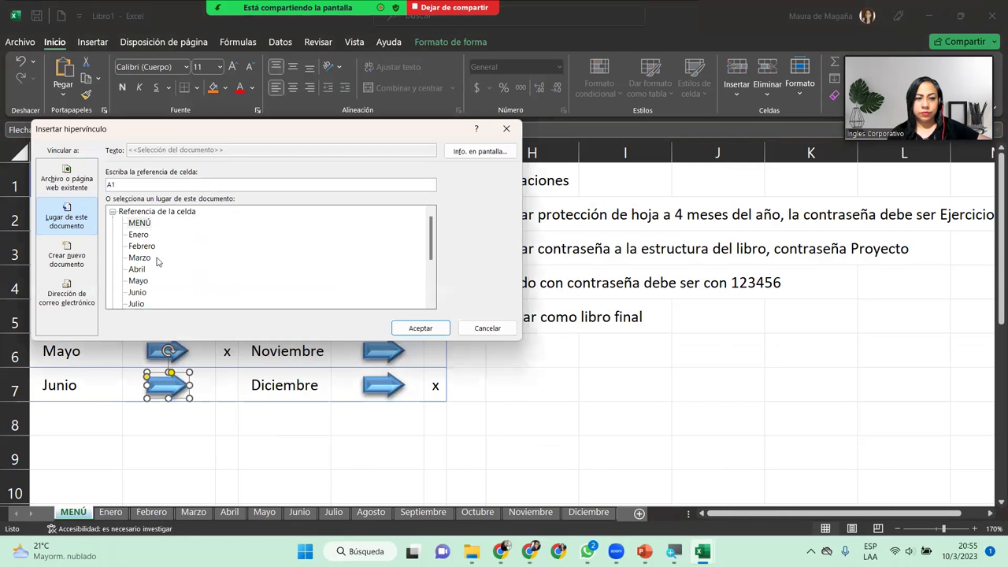
{"action": "left_click", "coordinate": [136, 293]}
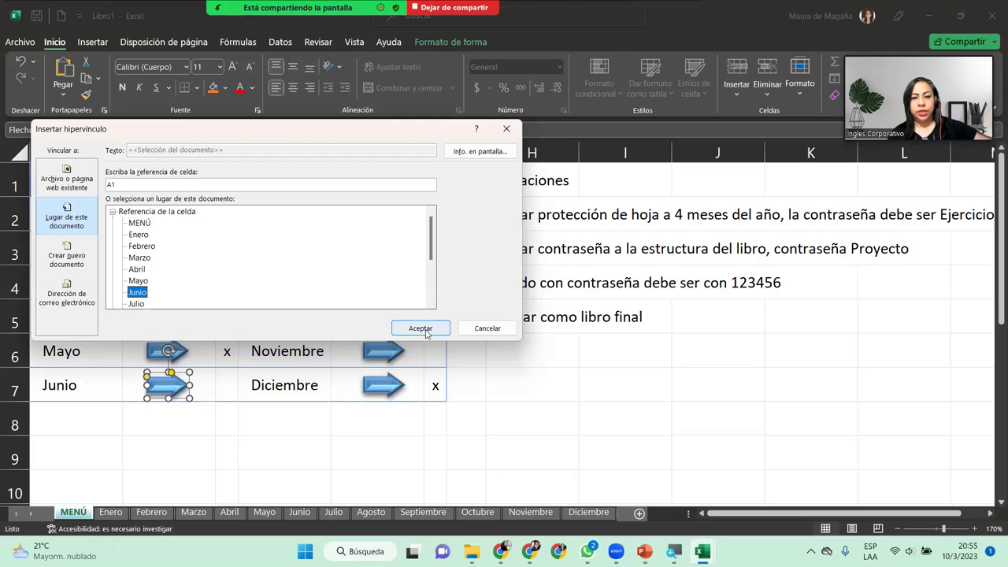
{"action": "left_click", "coordinate": [421, 328]}
{"action": "left_click_drag", "start_coordinate": [542, 191], "coordinate": [554, 312]}
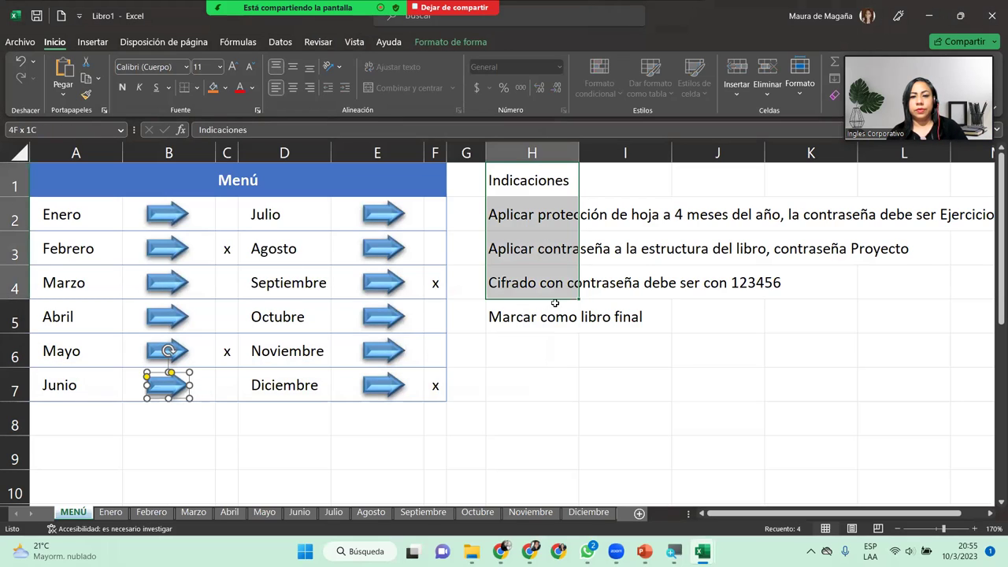
Copy the H1:H5 instructions into the Teams meeting chat as a bulleted list and send it
{"action": "key", "text": "ctrl+c"}
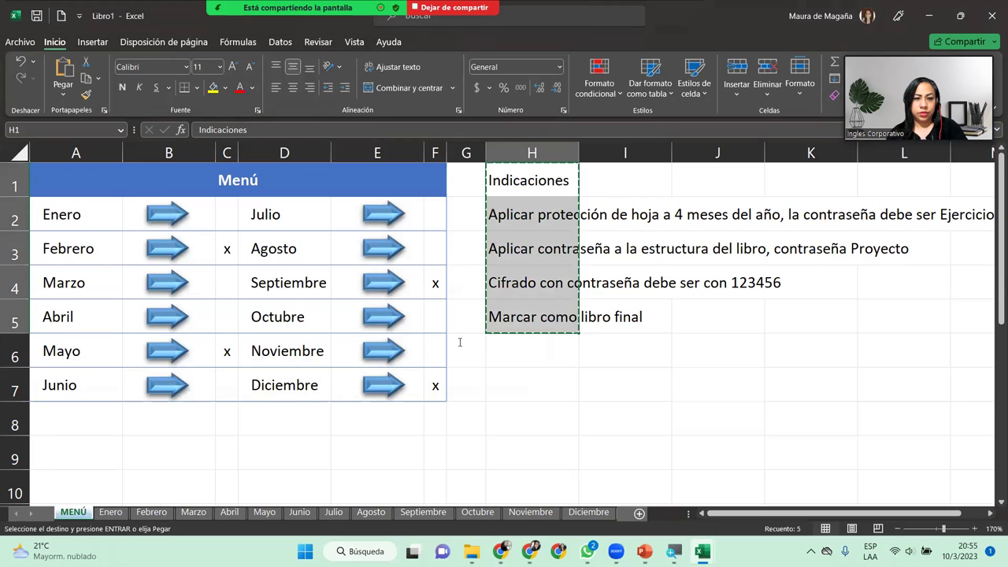
{"action": "key", "text": "alt+Tab"}
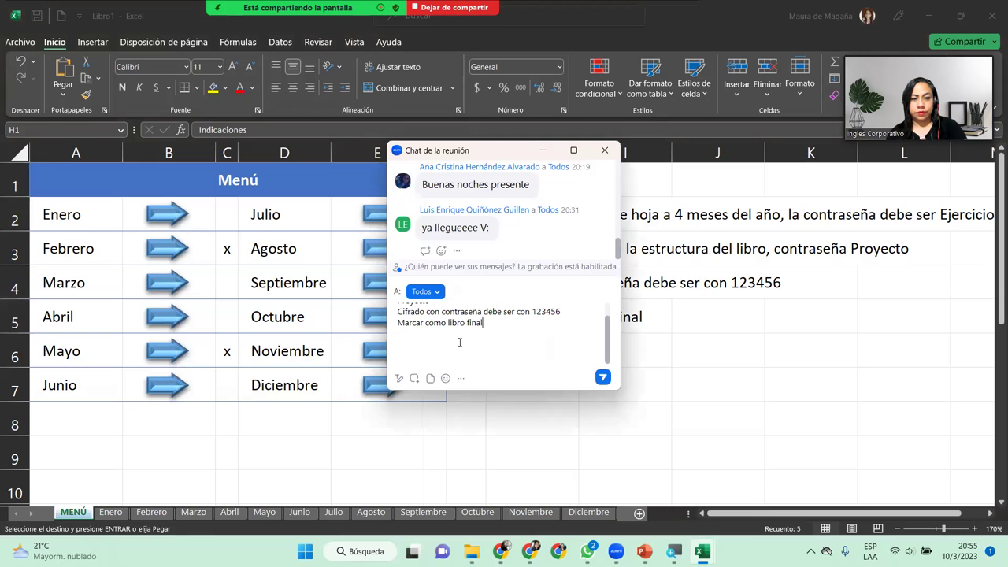
{"action": "scroll", "coordinate": [460, 342], "scroll_direction": "up", "scroll_amount": 3}
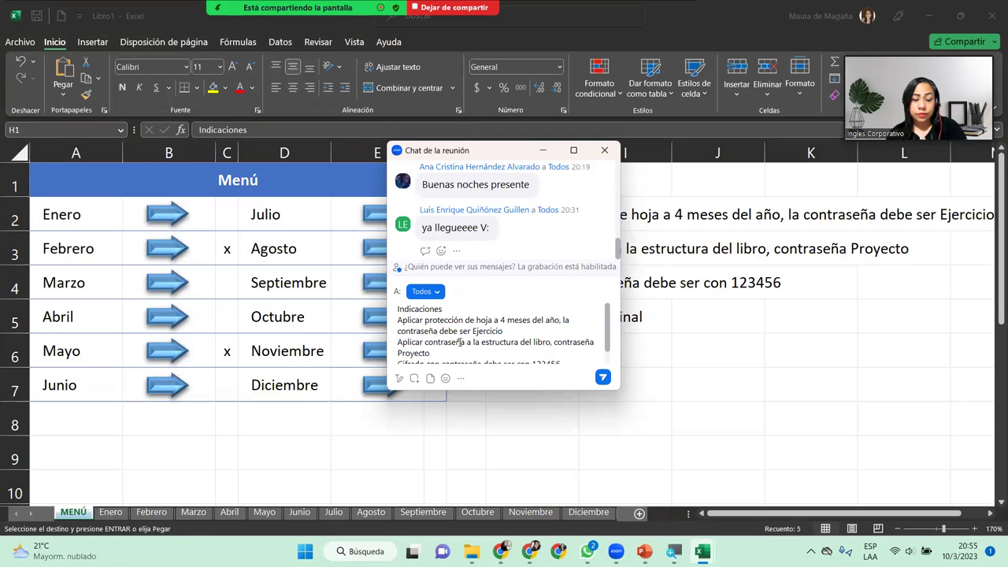
{"action": "key", "text": "ctrl+a"}
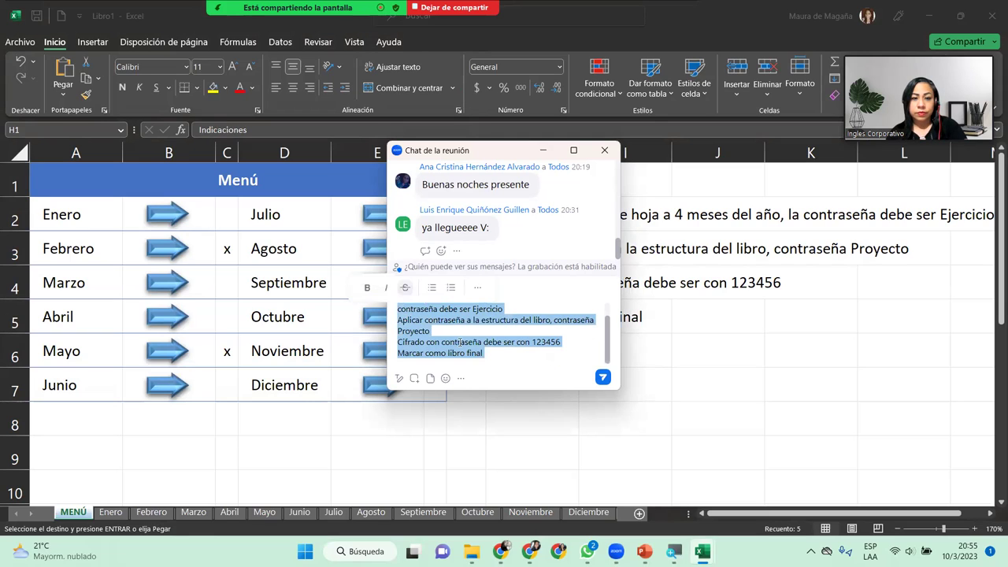
{"action": "key", "text": "ctrl+shift+8"}
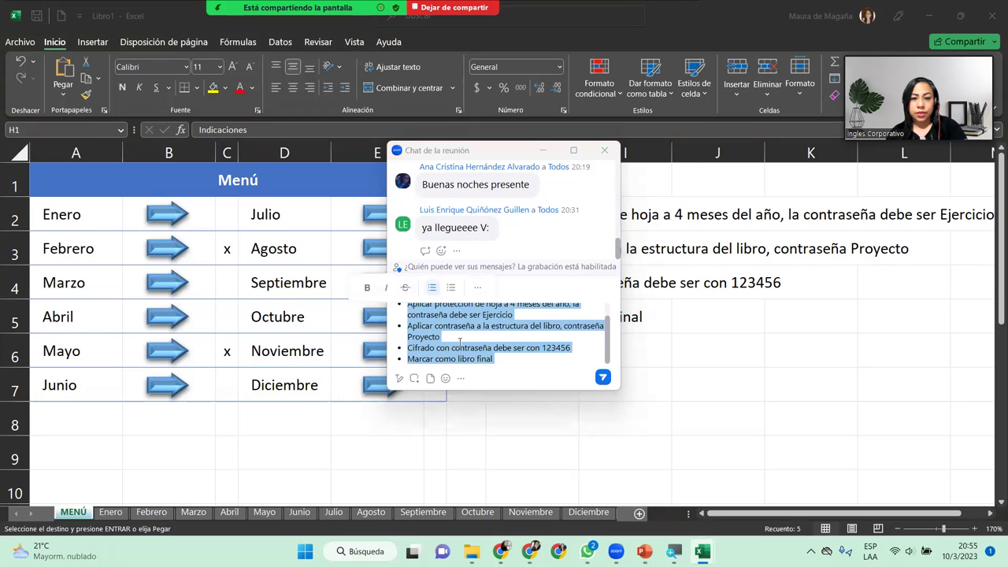
{"action": "key", "text": "Return"}
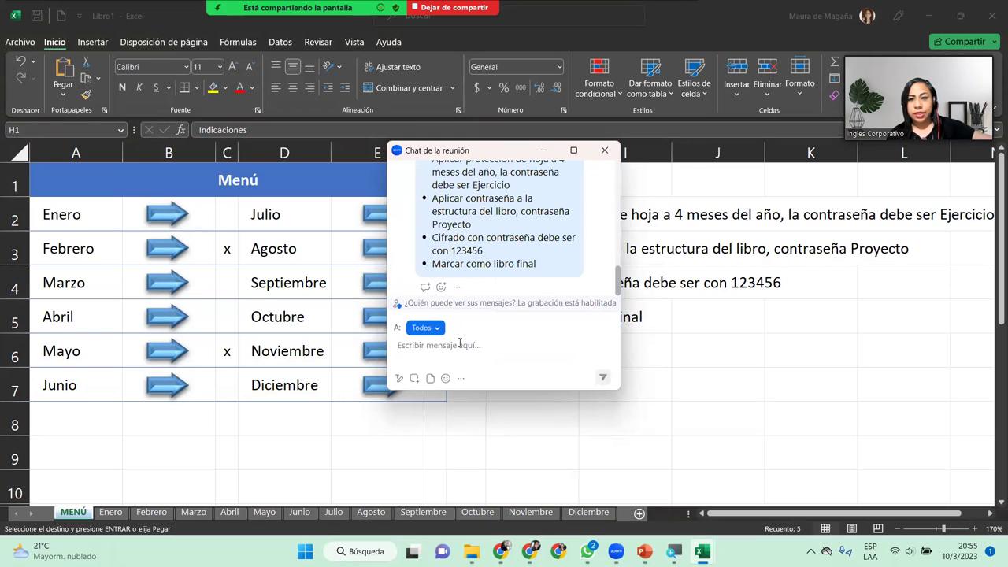
{"action": "scroll", "coordinate": [551, 260], "scroll_direction": "up", "scroll_amount": 3}
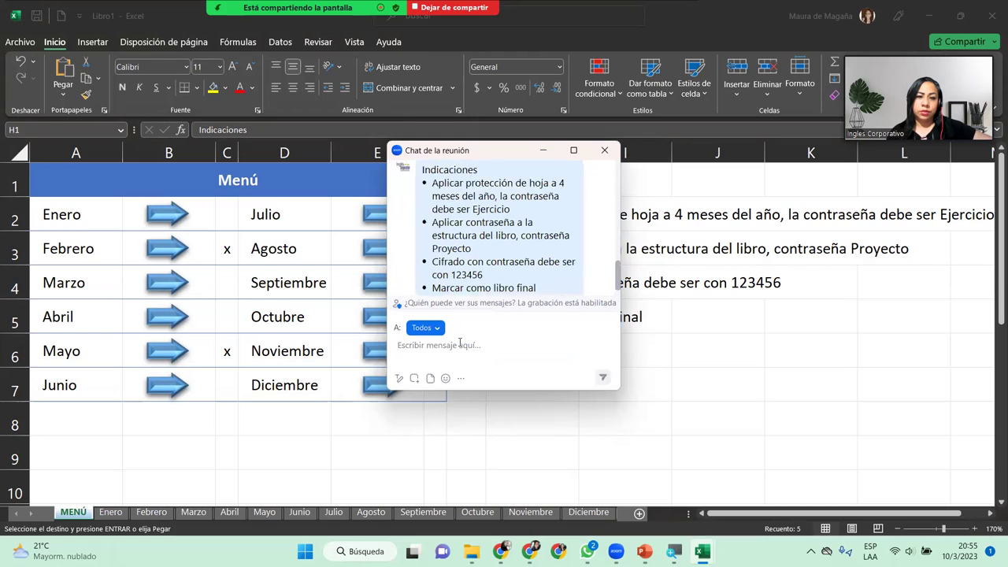
{"action": "scroll", "coordinate": [614, 284], "scroll_direction": "down", "scroll_amount": 3}
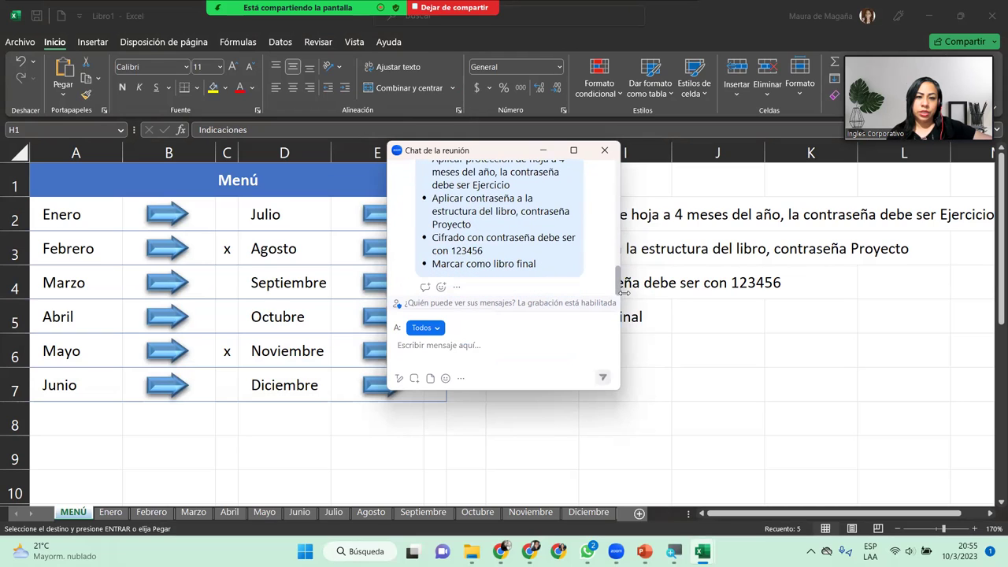
Back in Excel, clear the copy marquee and hyperlink the Julio arrow to the Julio sheet
{"action": "left_click", "coordinate": [302, 302]}
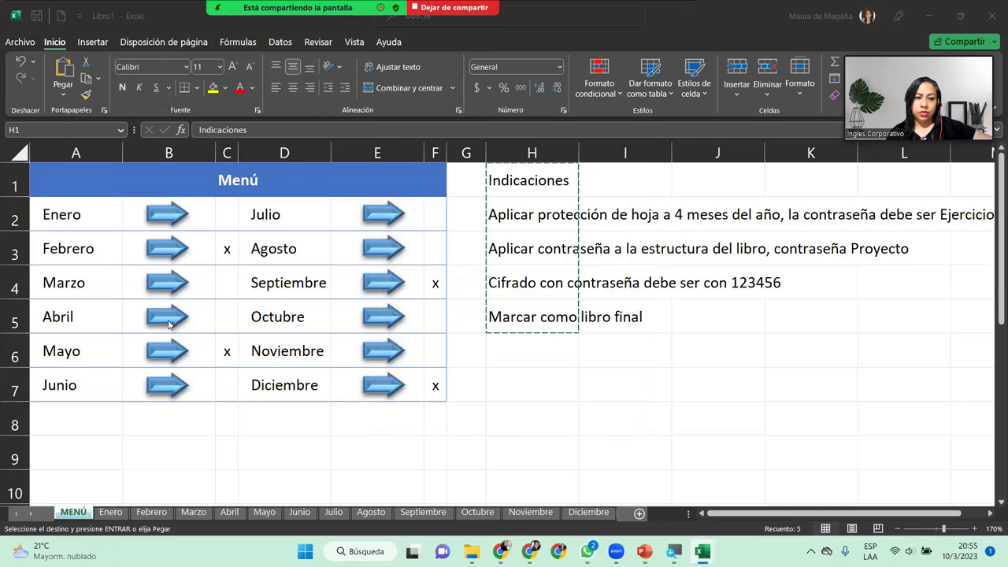
{"action": "left_click", "coordinate": [257, 319]}
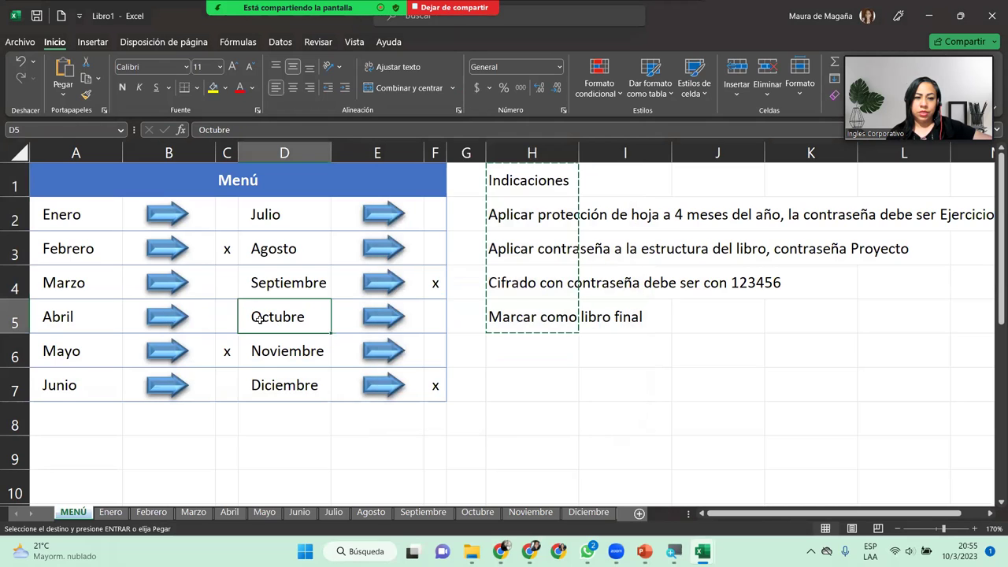
{"action": "key", "text": "Escape"}
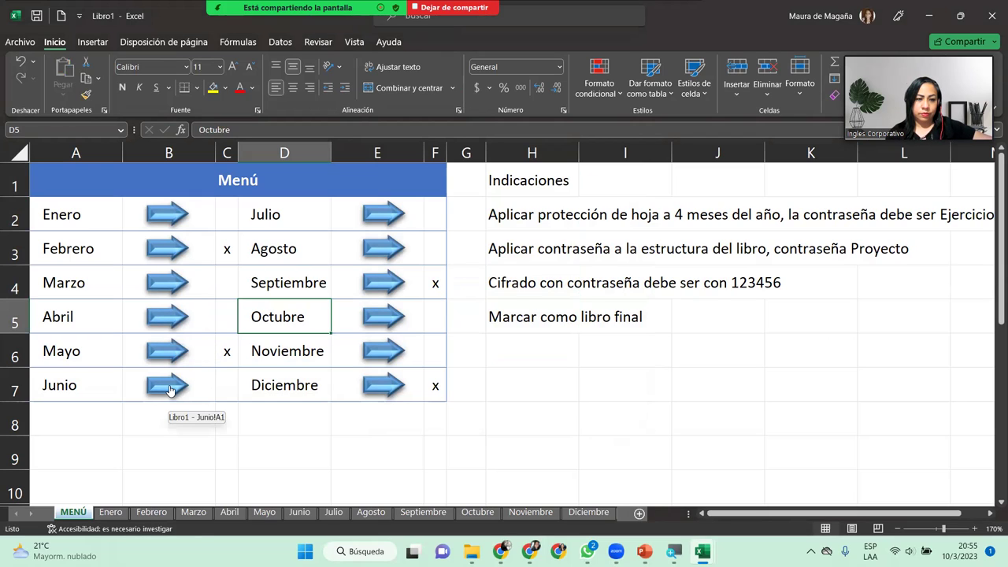
{"action": "right_click", "coordinate": [385, 218]}
{"action": "left_click", "coordinate": [459, 385]}
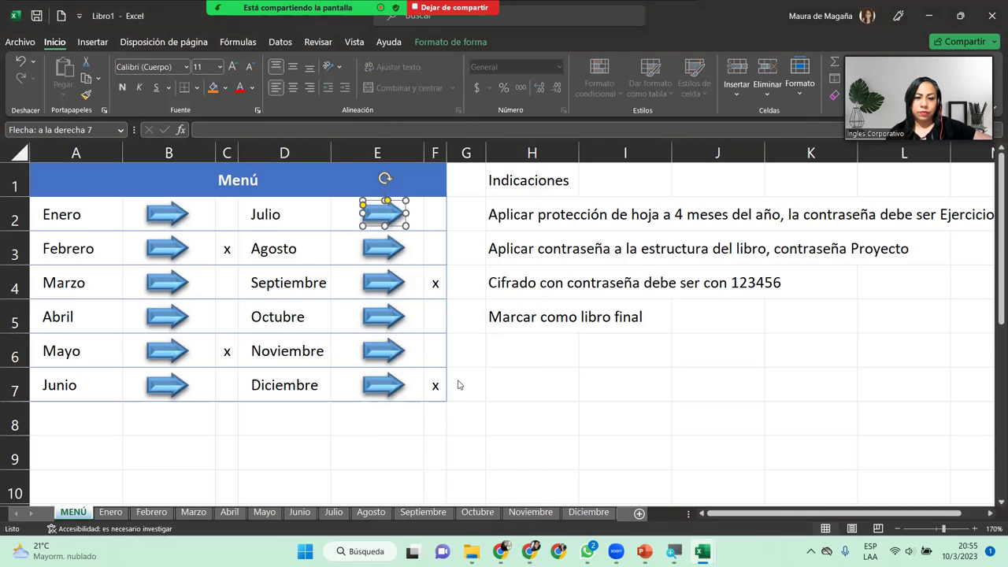
{"action": "left_click", "coordinate": [325, 449]}
{"action": "left_click", "coordinate": [601, 472]}
Hyperlink the Agosto and Septiembre arrows to their matching month sheets
{"action": "left_click", "coordinate": [393, 252]}
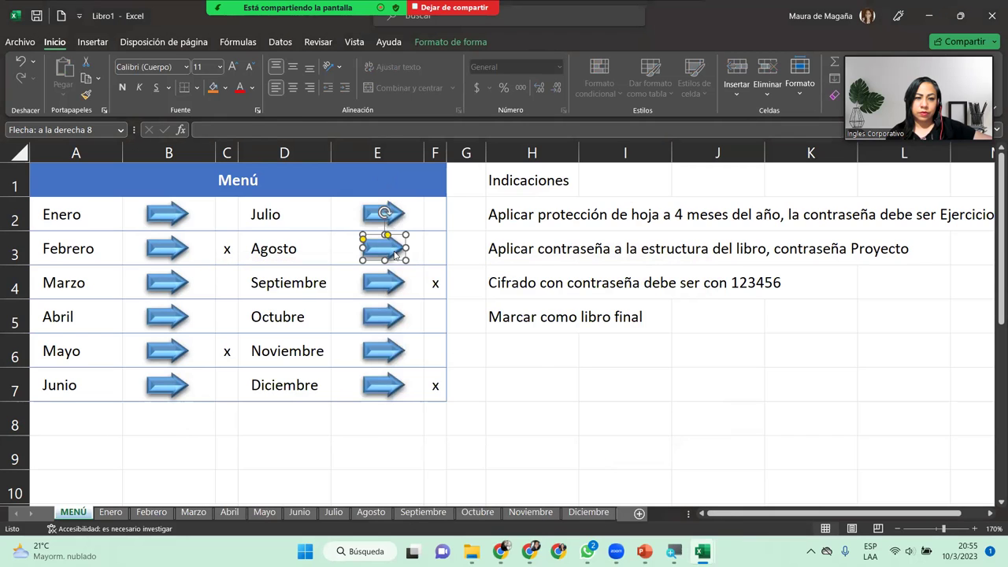
{"action": "right_click", "coordinate": [396, 253]}
{"action": "left_click", "coordinate": [456, 386]}
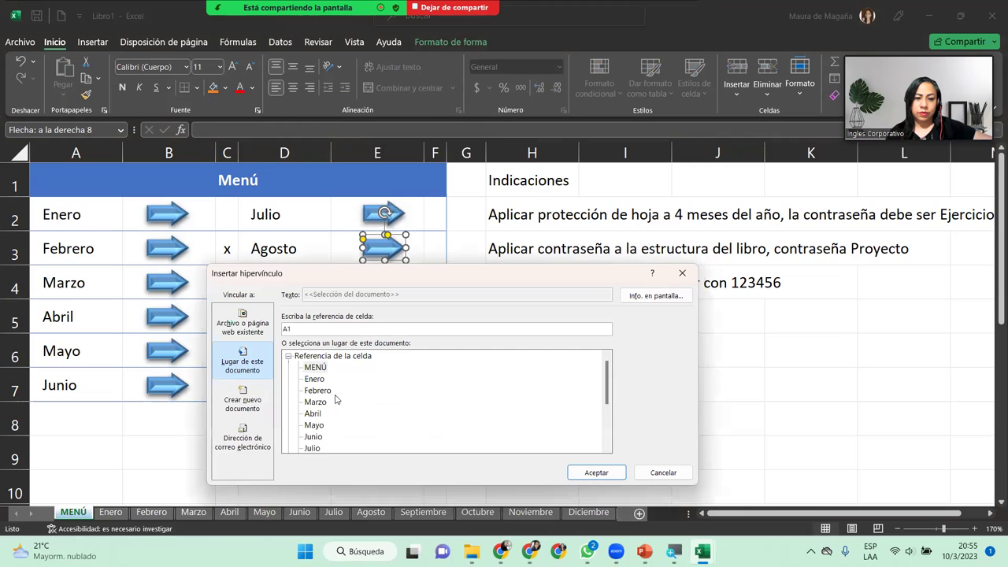
{"action": "scroll", "coordinate": [607, 382], "scroll_direction": "down", "scroll_amount": 1}
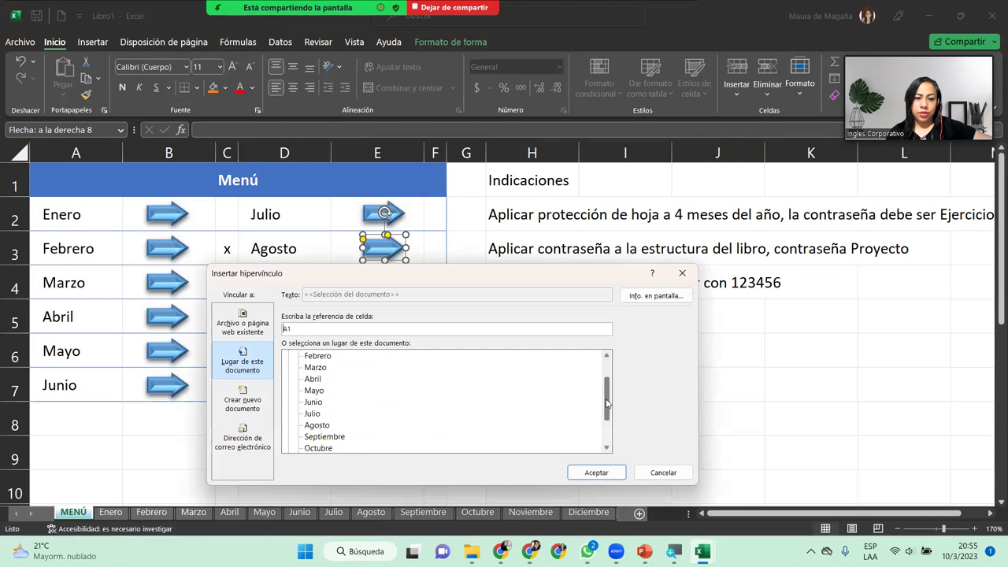
{"action": "left_click", "coordinate": [318, 425]}
{"action": "left_click", "coordinate": [596, 472]}
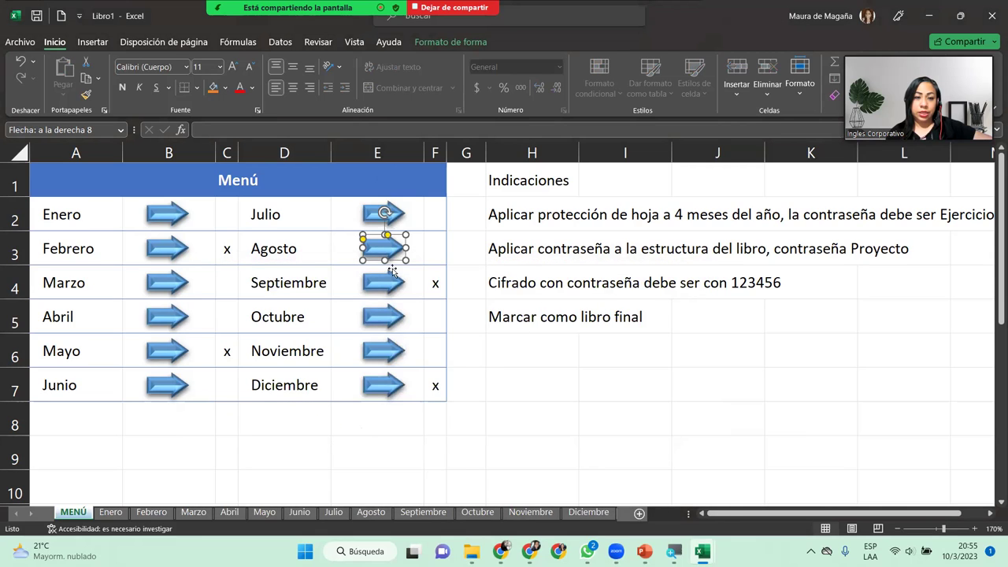
{"action": "left_click", "coordinate": [384, 283]}
{"action": "right_click", "coordinate": [386, 285]}
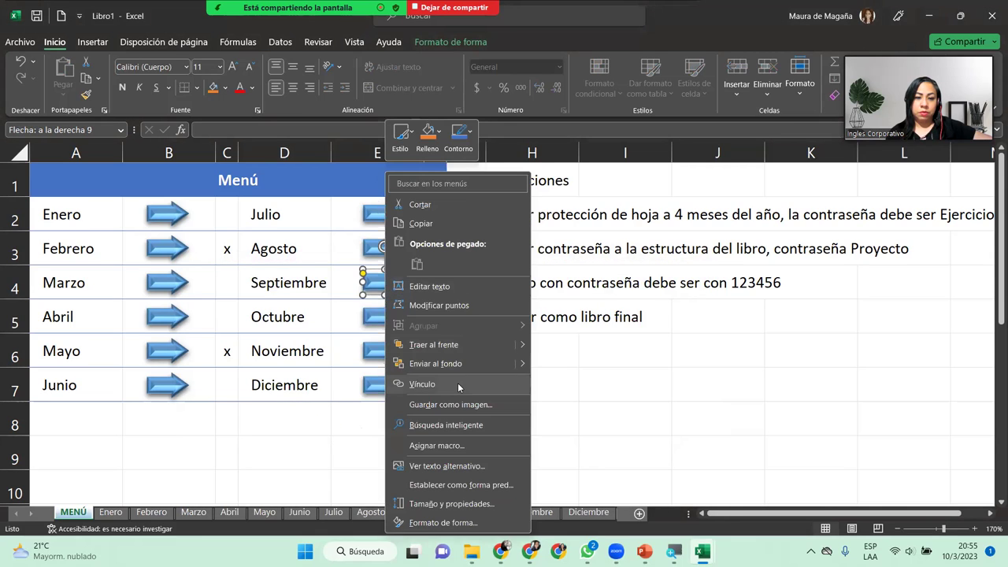
{"action": "left_click", "coordinate": [457, 384]}
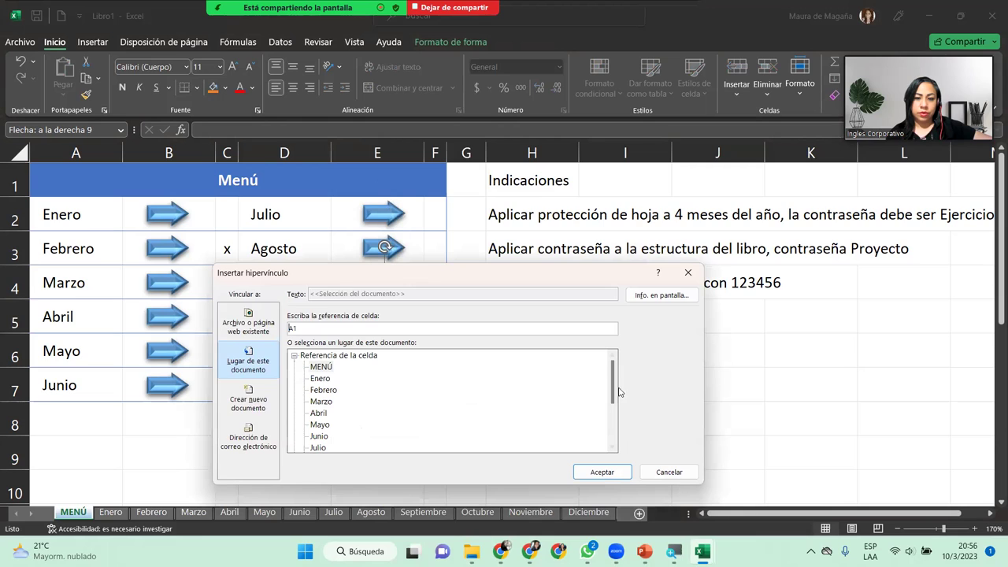
{"action": "scroll", "coordinate": [613, 393], "scroll_direction": "down", "scroll_amount": 1}
{"action": "left_click", "coordinate": [339, 437]}
{"action": "left_click", "coordinate": [579, 473]}
Hyperlink the Octubre and Noviembre arrows to their matching month sheets
{"action": "left_click", "coordinate": [363, 313]}
{"action": "right_click", "coordinate": [364, 317]}
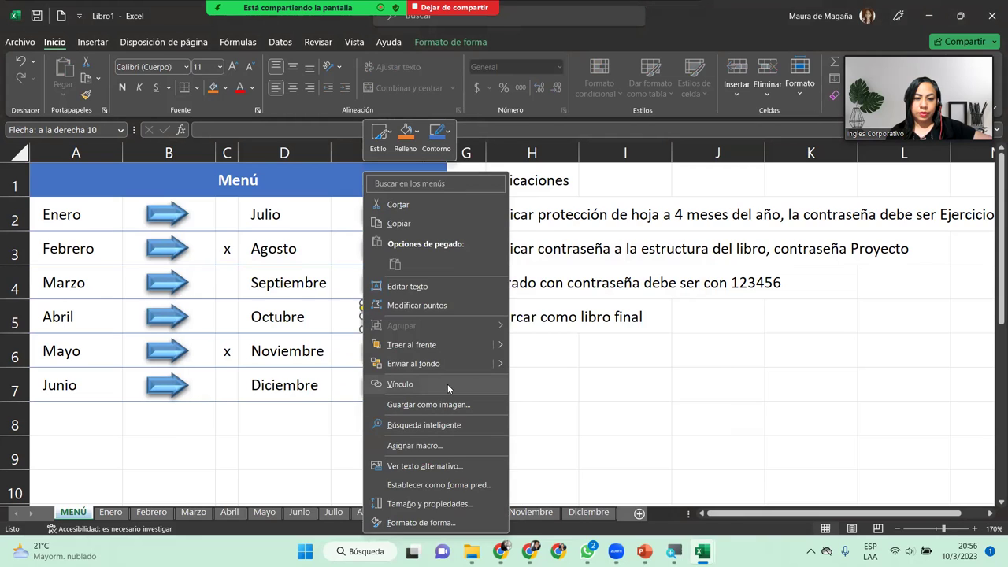
{"action": "left_click", "coordinate": [448, 382]}
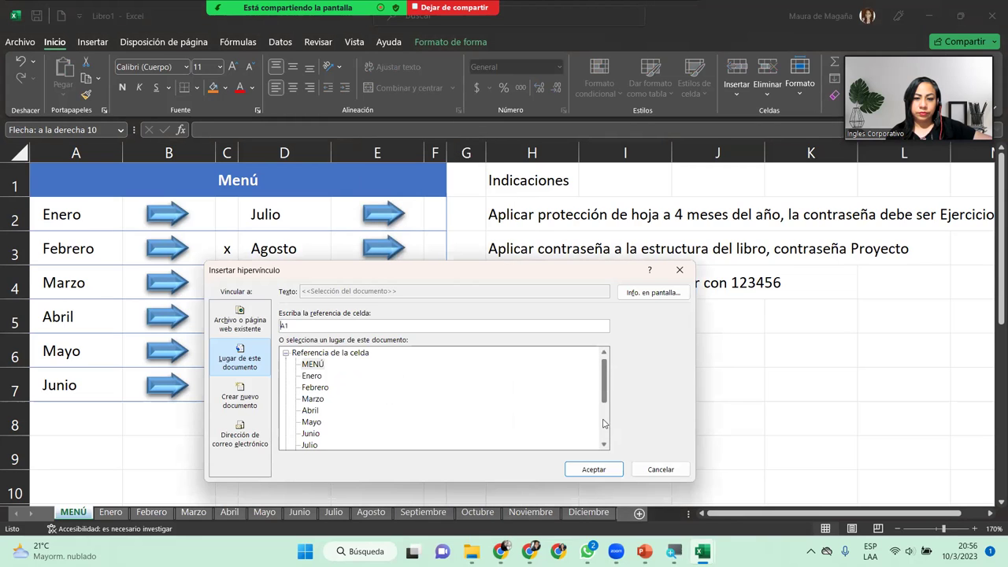
{"action": "left_click_drag", "start_coordinate": [601, 384], "coordinate": [606, 425]}
{"action": "left_click", "coordinate": [323, 399]}
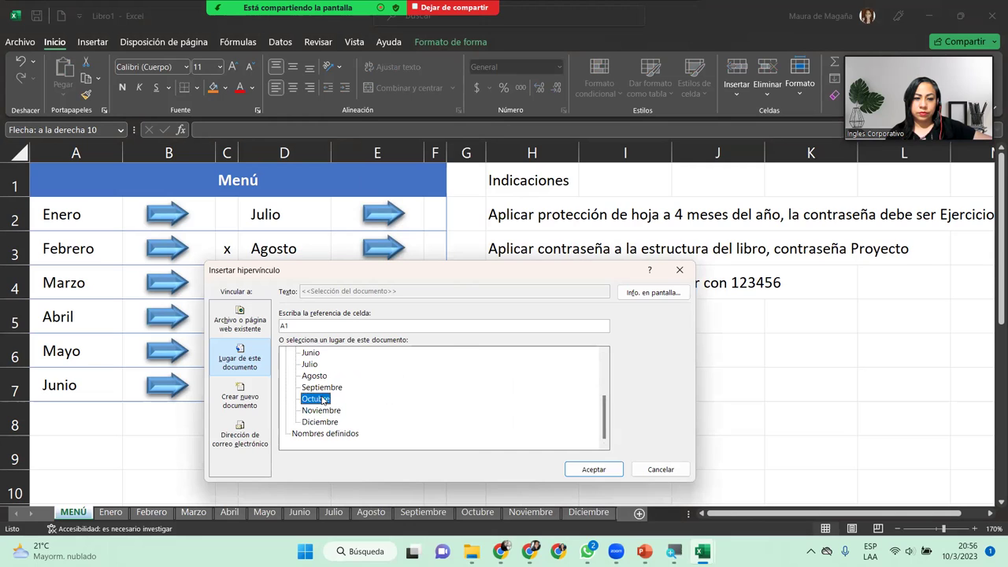
{"action": "left_click", "coordinate": [579, 465]}
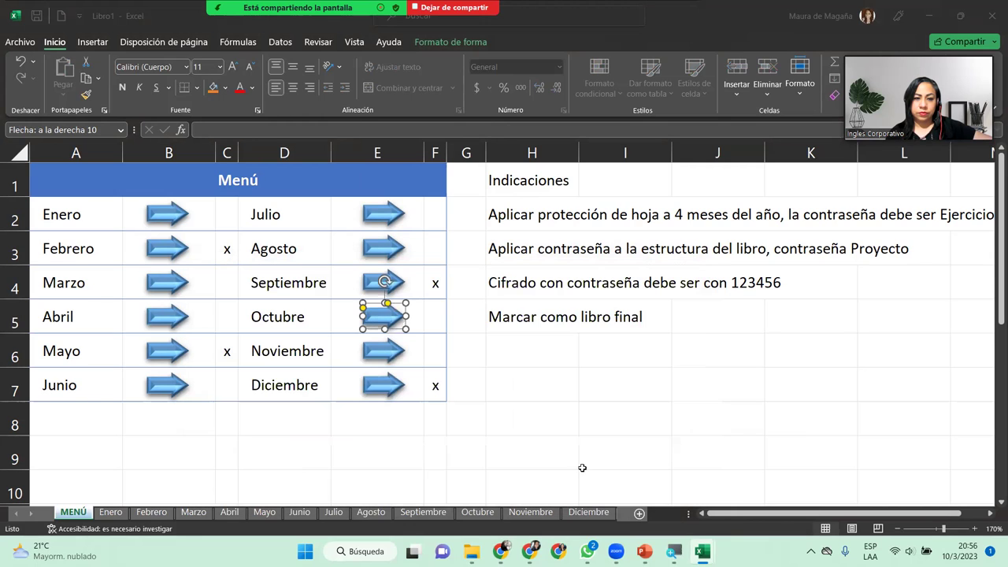
{"action": "left_click", "coordinate": [395, 350]}
{"action": "right_click", "coordinate": [395, 350]}
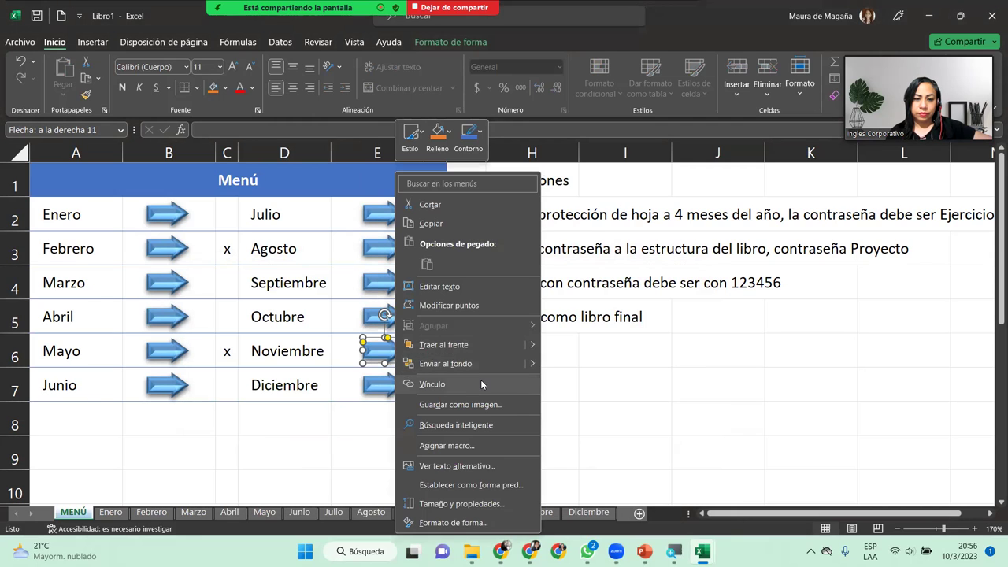
{"action": "left_click", "coordinate": [483, 385]}
{"action": "left_click_drag", "start_coordinate": [635, 378], "coordinate": [636, 448]}
{"action": "left_click", "coordinate": [367, 411]}
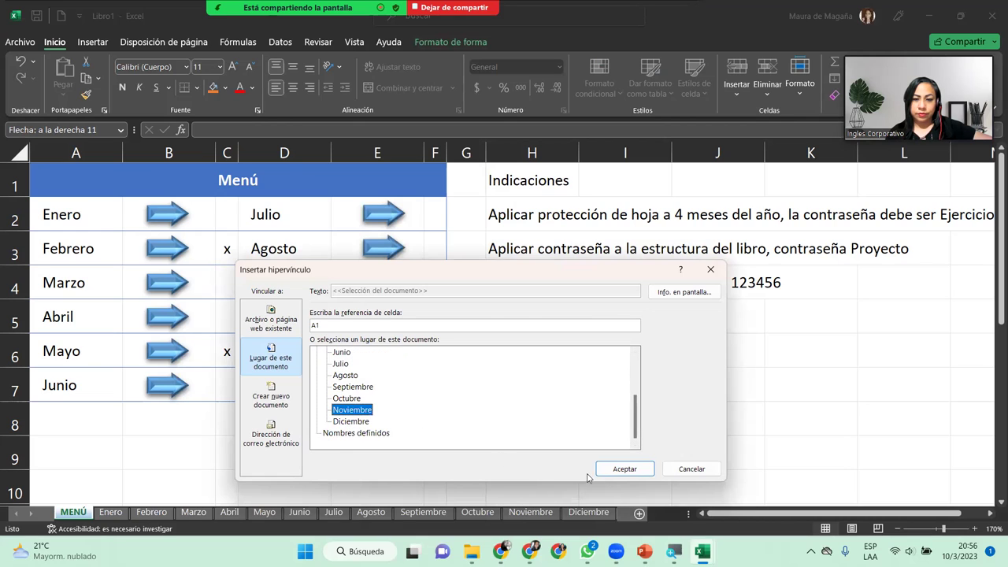
{"action": "left_click", "coordinate": [610, 469]}
Hyperlink the Diciembre arrow to the Diciembre sheet and deselect it
{"action": "right_click", "coordinate": [392, 389]}
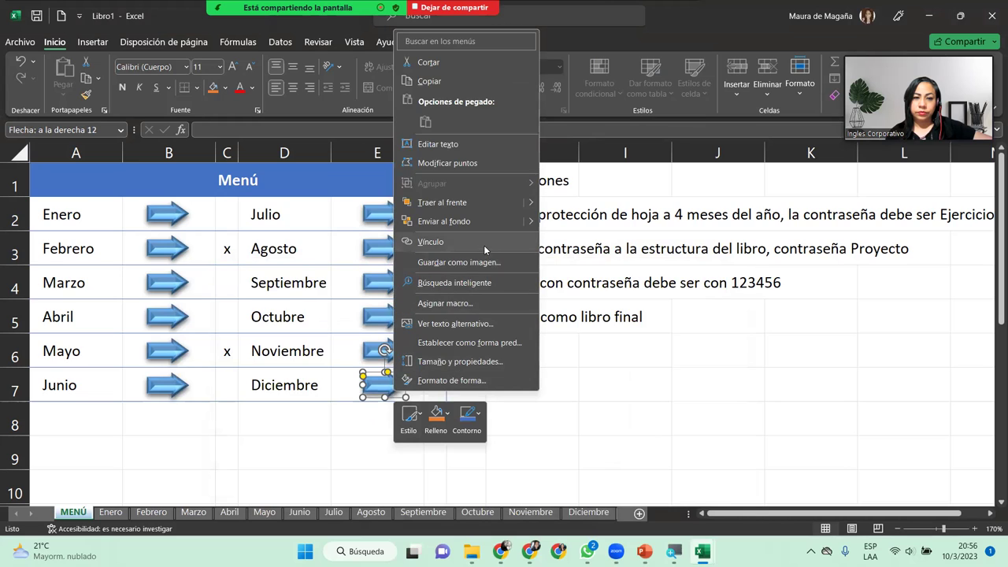
{"action": "left_click", "coordinate": [483, 243]}
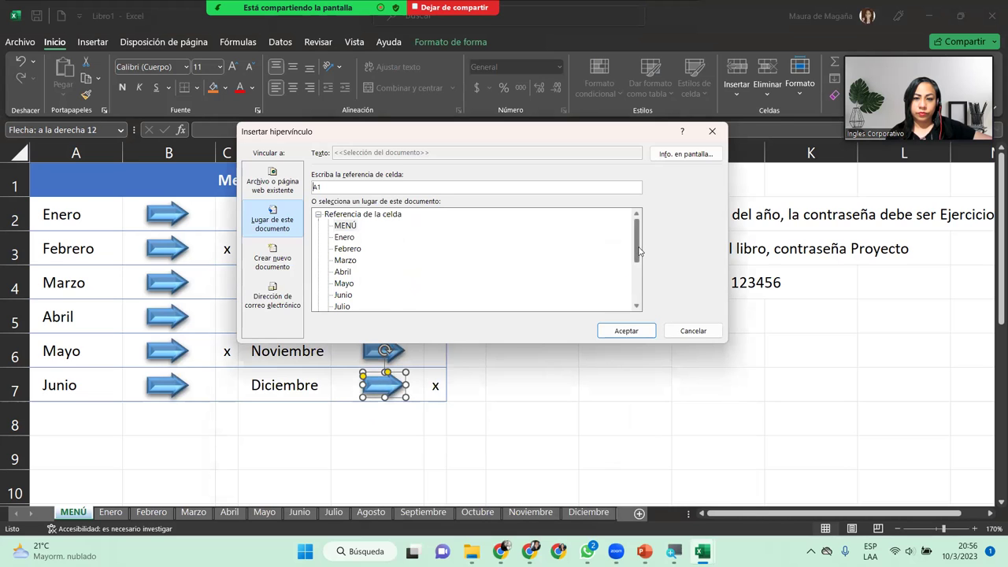
{"action": "scroll", "coordinate": [626, 278], "scroll_direction": "down", "scroll_amount": 3}
{"action": "left_click", "coordinate": [353, 283]}
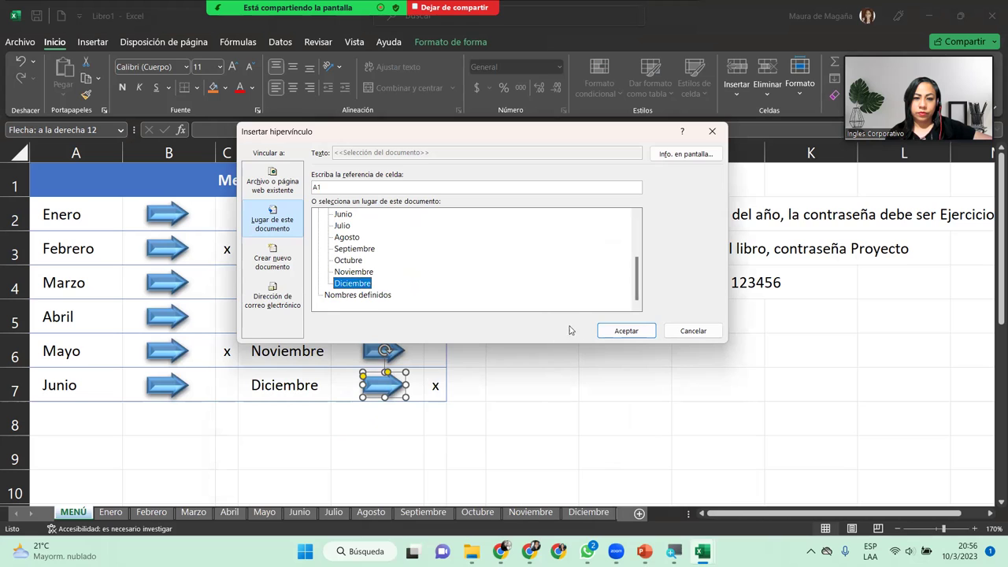
{"action": "left_click", "coordinate": [624, 331]}
{"action": "left_click", "coordinate": [325, 220]}
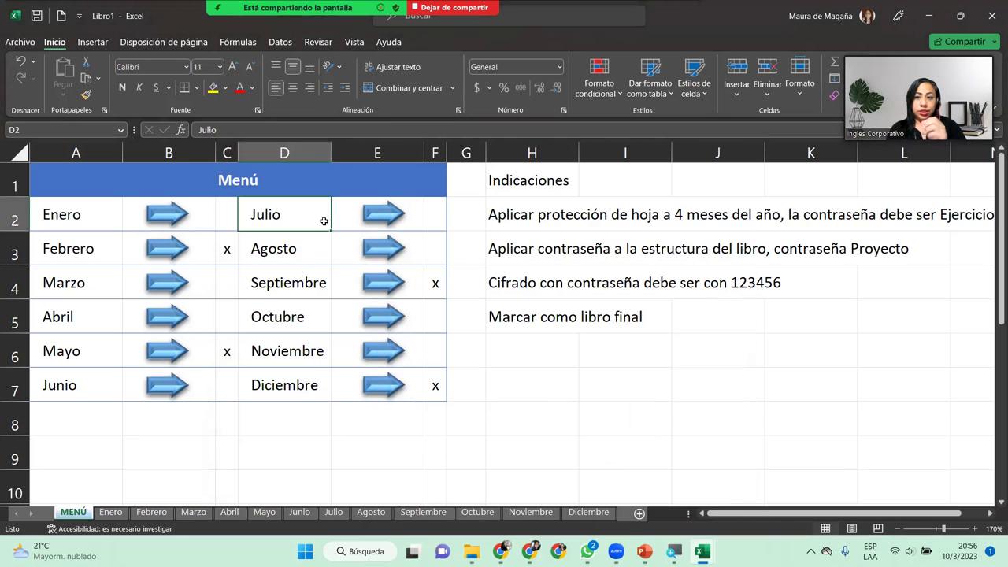
On the Enero sheet, insert a curved arrow shape and place it in column A near A1
{"action": "left_click", "coordinate": [110, 512]}
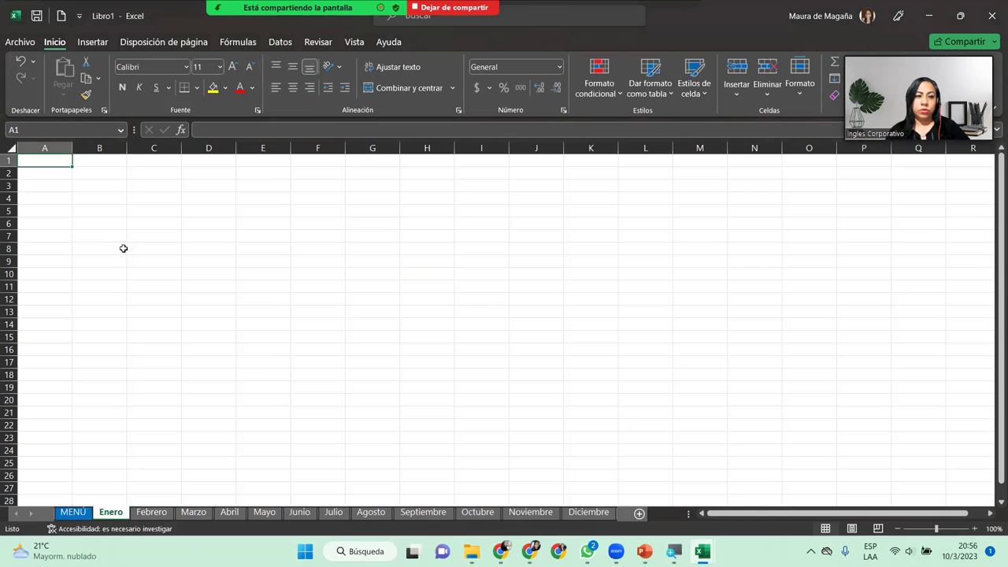
{"action": "left_click", "coordinate": [98, 44]}
{"action": "left_click", "coordinate": [170, 84]}
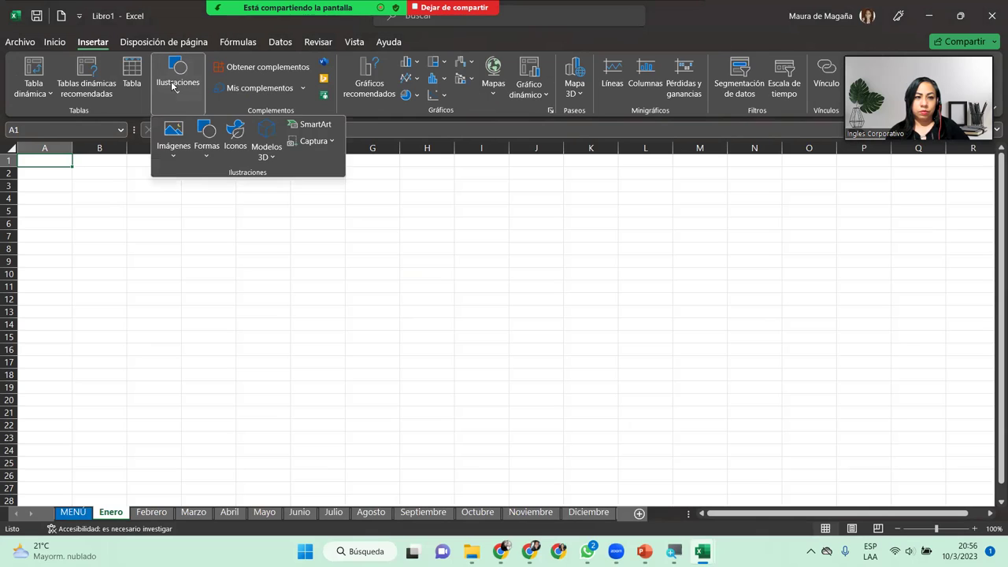
{"action": "left_click", "coordinate": [211, 135]}
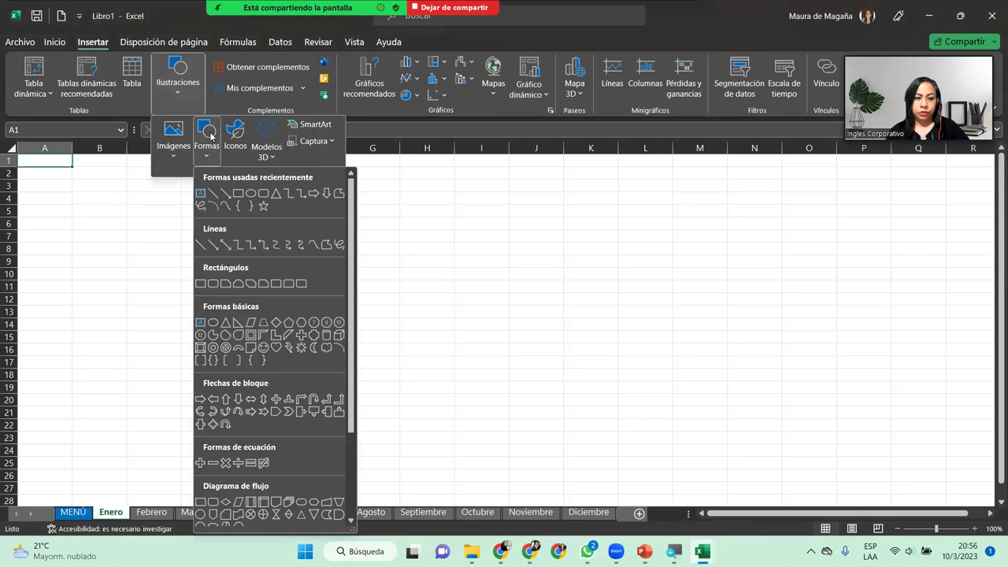
{"action": "left_click_drag", "start_coordinate": [348, 288], "coordinate": [353, 416]}
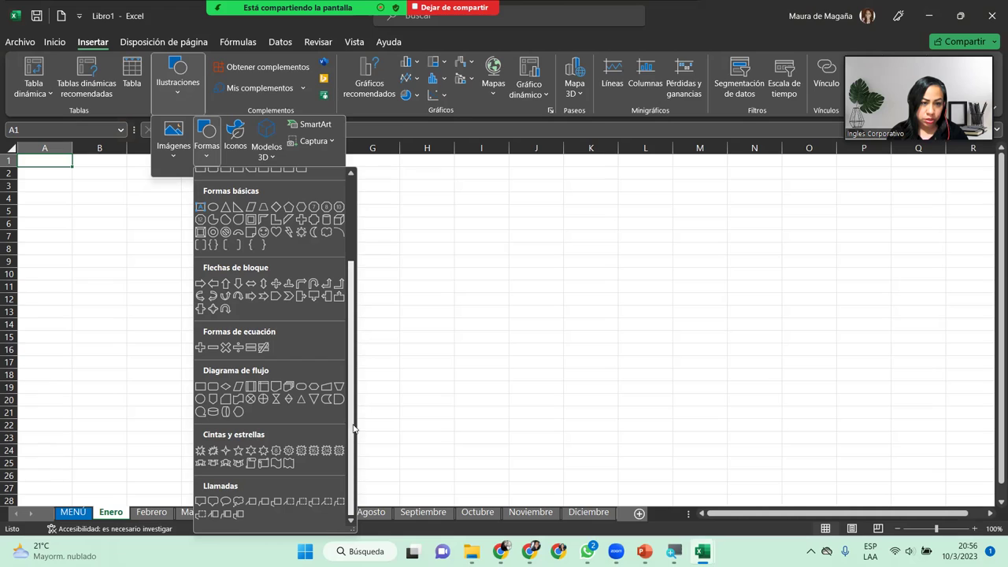
{"action": "left_click", "coordinate": [212, 299]}
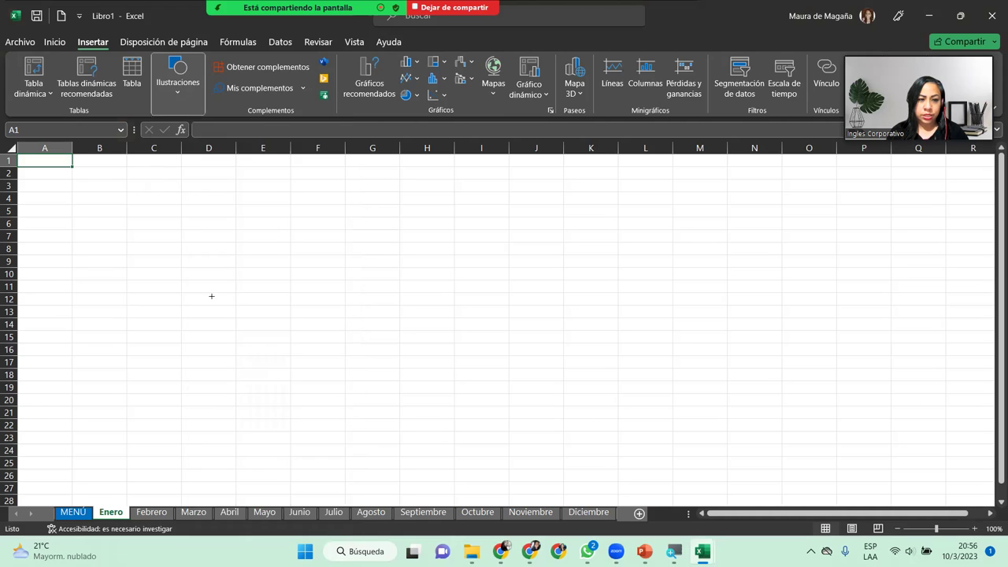
{"action": "left_click", "coordinate": [85, 164]}
{"action": "mouse_move", "coordinate": [118, 228]}
{"action": "left_mouse_down"}
{"action": "mouse_move", "coordinate": [78, 225]}
{"action": "mouse_move", "coordinate": [65, 209]}
{"action": "mouse_move", "coordinate": [70, 183]}
{"action": "mouse_move", "coordinate": [48, 171]}
{"action": "left_mouse_up"}
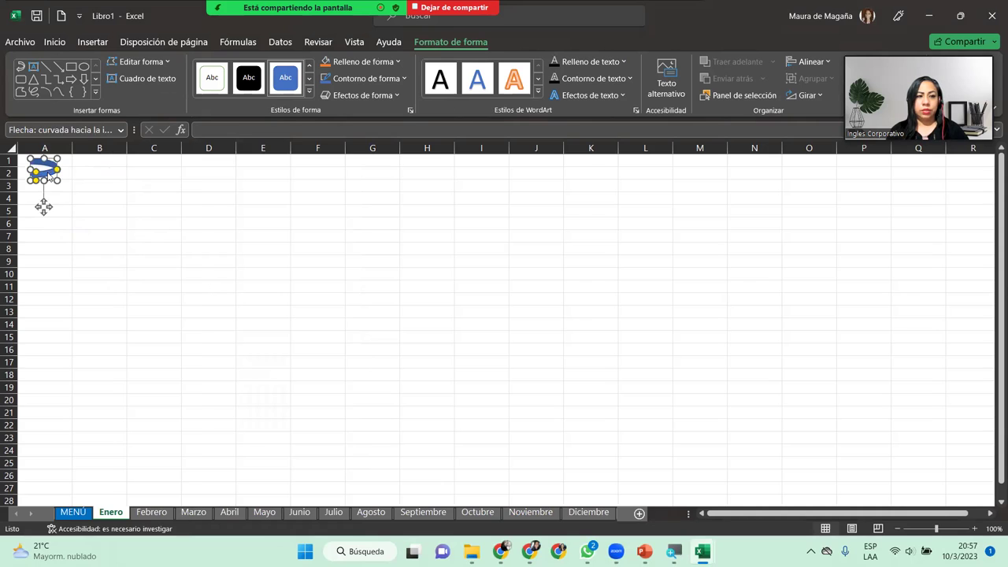
Hyperlink the curved arrow back to the MENÚ sheet
{"action": "right_click", "coordinate": [47, 172]}
{"action": "left_click", "coordinate": [141, 385]}
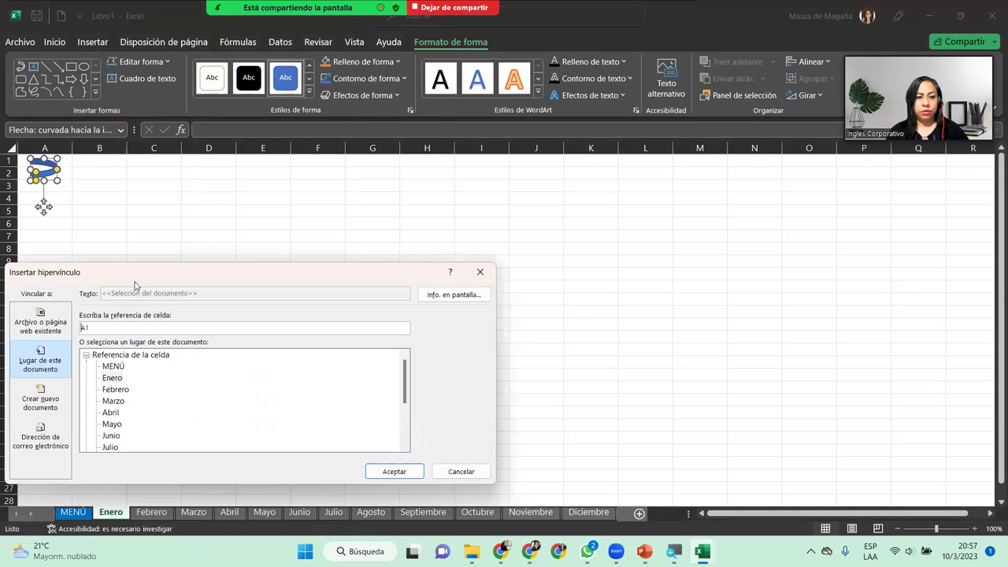
{"action": "left_click", "coordinate": [115, 367]}
{"action": "left_click", "coordinate": [409, 471]}
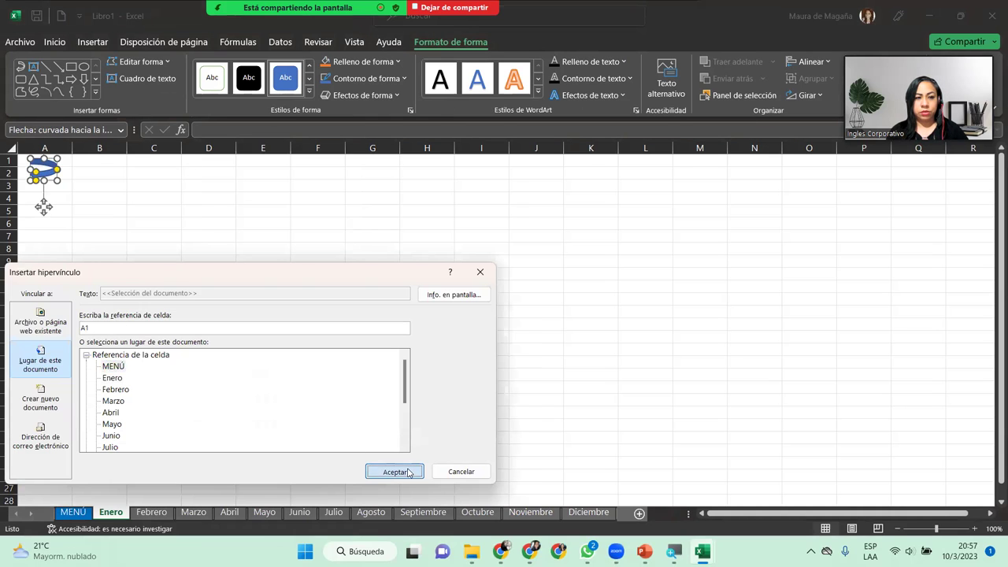
{"action": "left_click", "coordinate": [103, 224]}
Copy the curved return arrow and paste it onto the Febrero sheet near A1
{"action": "right_click", "coordinate": [46, 173]}
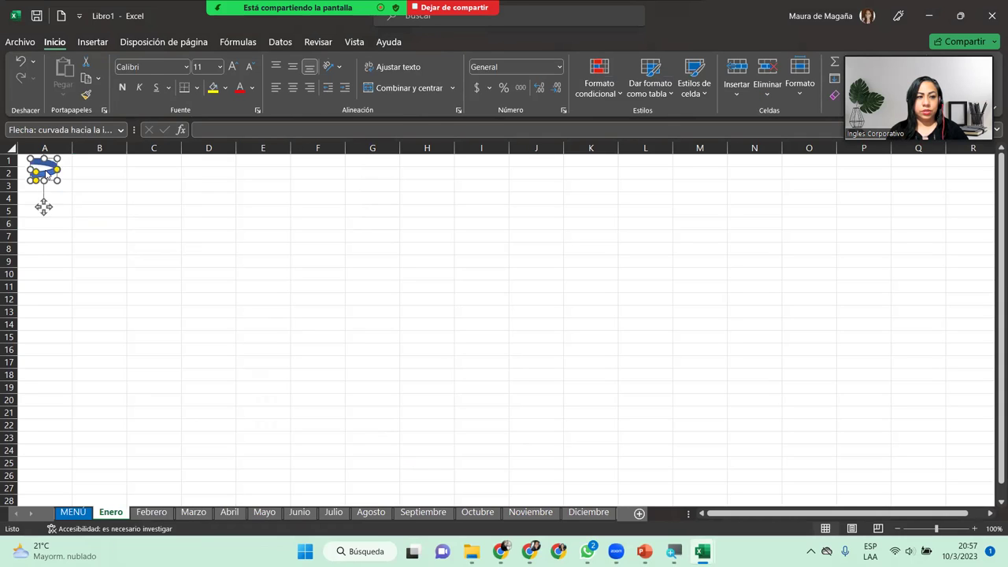
{"action": "left_click", "coordinate": [81, 186]}
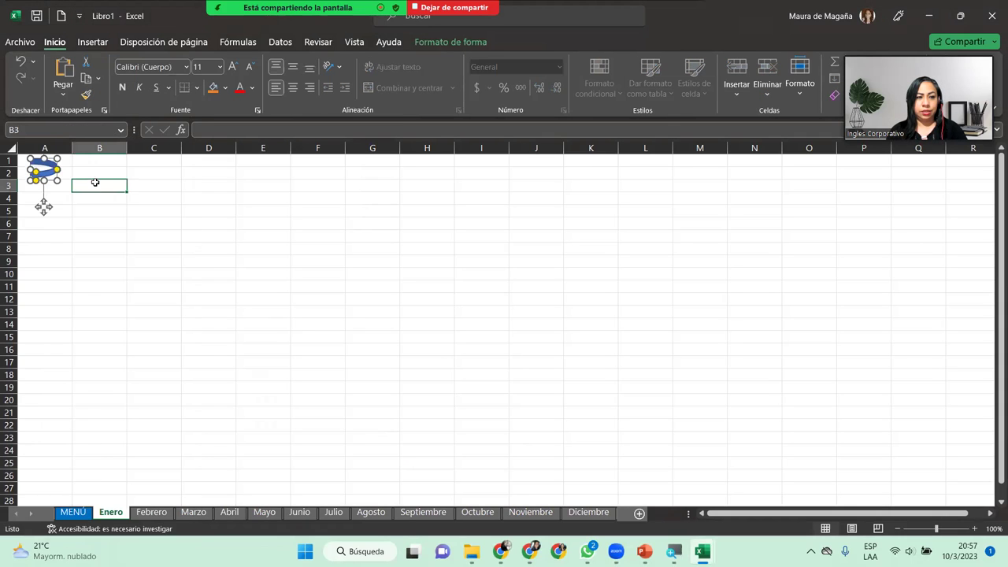
{"action": "key", "text": "Escape"}
{"action": "left_click", "coordinate": [144, 514]}
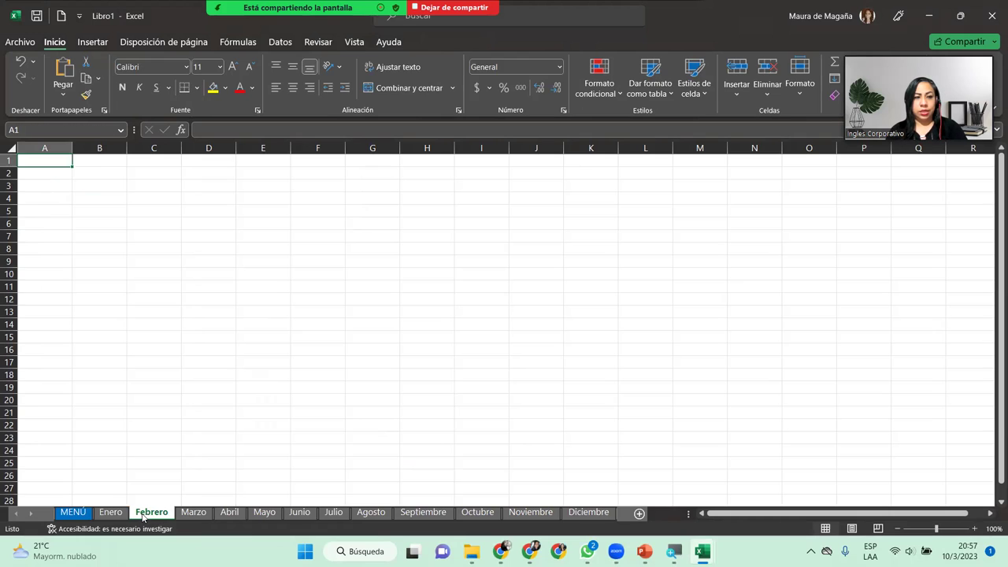
{"action": "key", "text": "ctrl+v"}
{"action": "mouse_move", "coordinate": [38, 168]}
{"action": "left_mouse_down"}
{"action": "mouse_move", "coordinate": [60, 174]}
{"action": "mouse_move", "coordinate": [49, 205]}
{"action": "left_mouse_up"}
{"action": "left_click", "coordinate": [151, 196]}
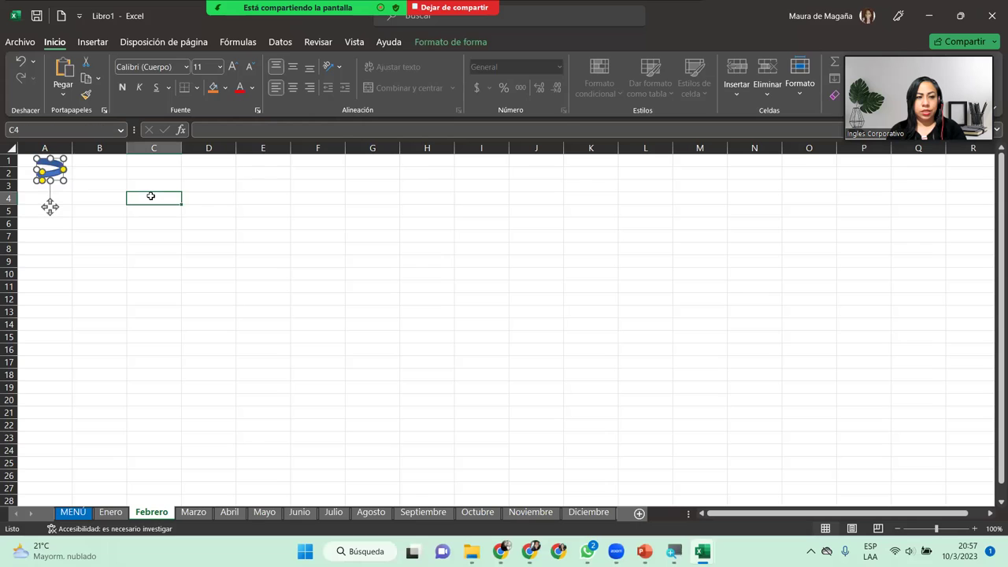
Paste the curved arrow onto the Marzo sheet, restoring its full curved shape over A1:A2
{"action": "left_click", "coordinate": [61, 173]}
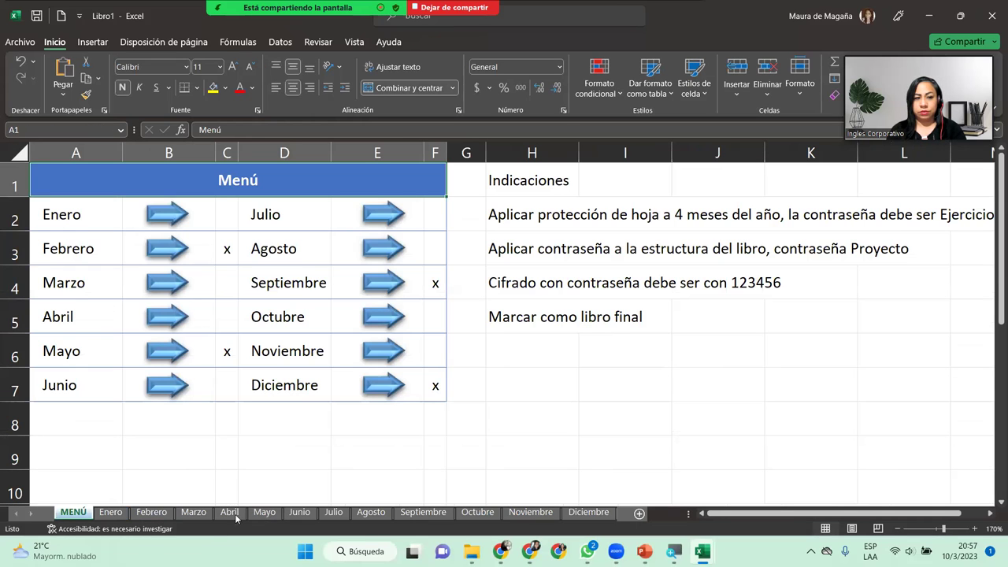
{"action": "left_click", "coordinate": [173, 286]}
{"action": "key", "text": "ctrl+v"}
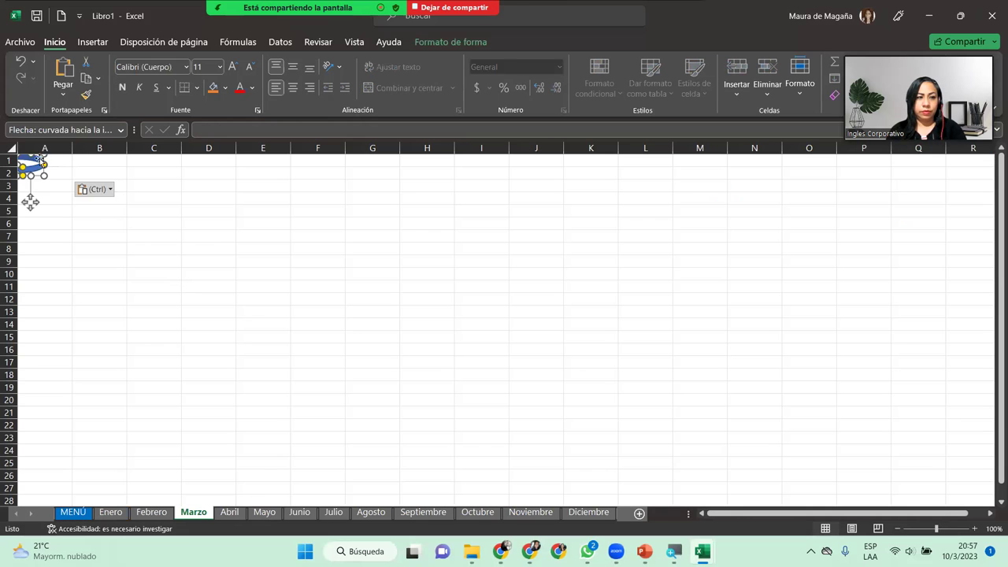
{"action": "left_click_drag", "start_coordinate": [55, 175], "coordinate": [56, 170]}
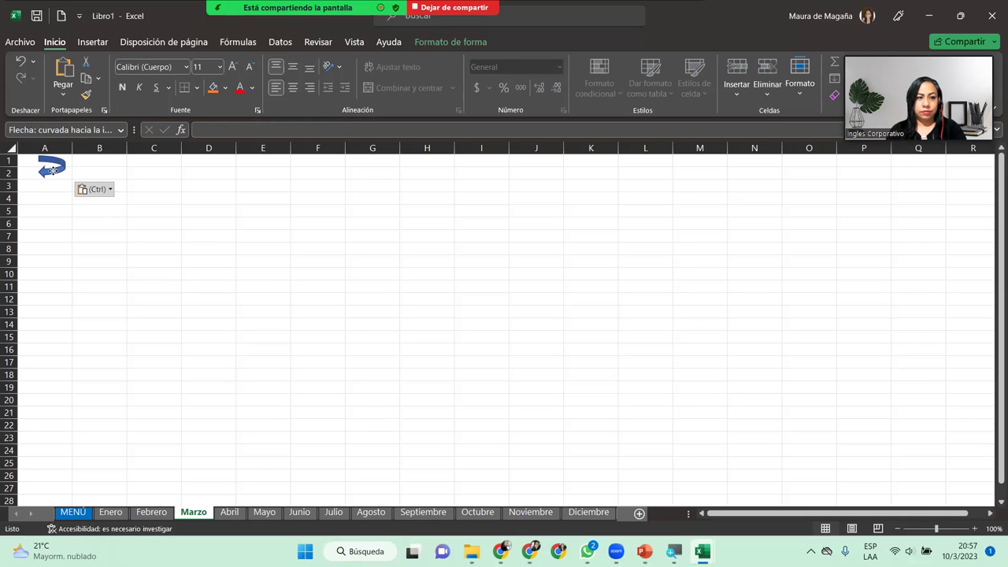
{"action": "left_click_drag", "start_coordinate": [55, 170], "coordinate": [52, 205]}
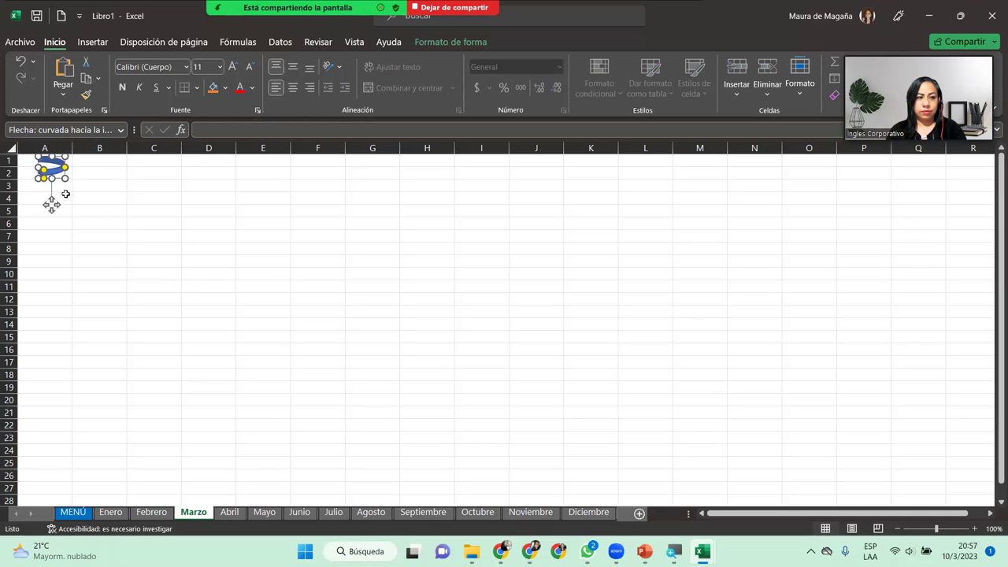
Paste the arrow onto the Abril sheet and reshape it into a full curve at A1:A2
{"action": "left_click", "coordinate": [235, 514]}
{"action": "key", "text": "ctrl+v"}
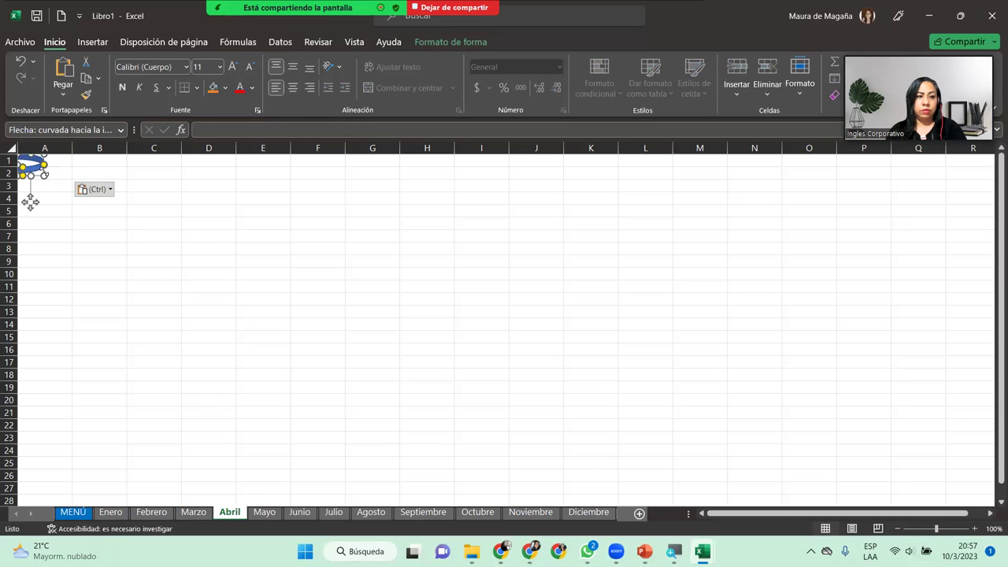
{"action": "left_click_drag", "start_coordinate": [30, 202], "coordinate": [47, 172]}
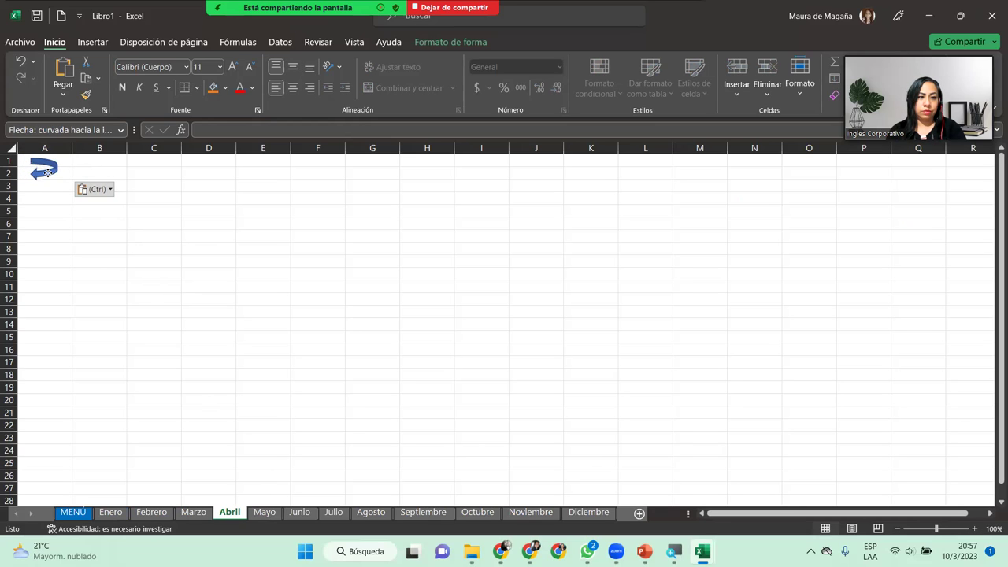
{"action": "left_click", "coordinate": [47, 172]}
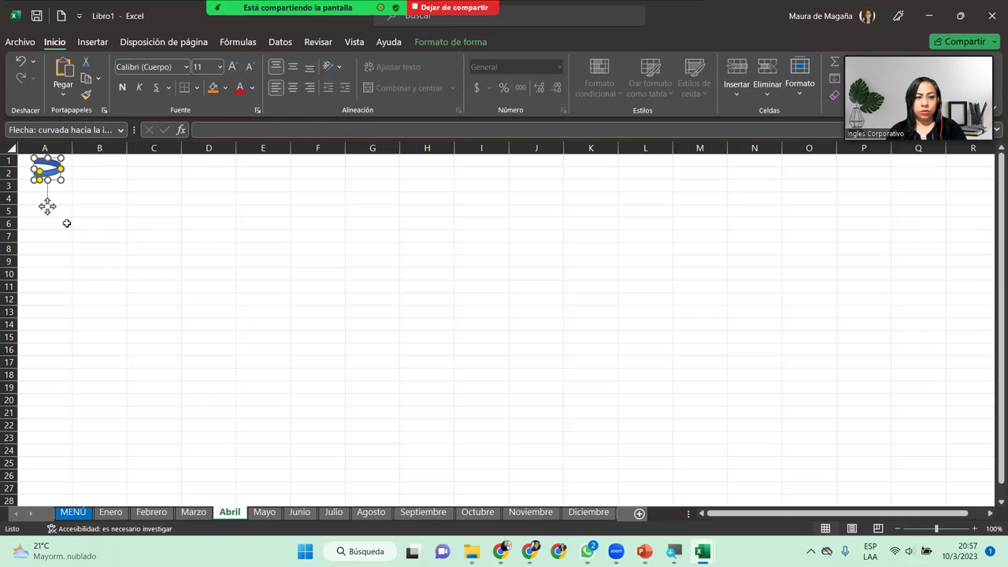
{"action": "left_click", "coordinate": [182, 513]}
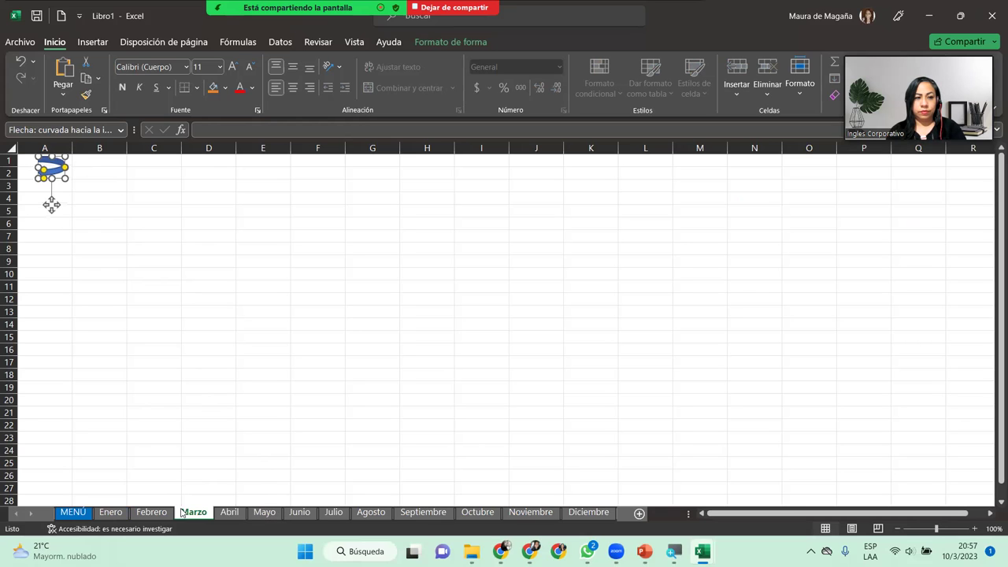
{"action": "left_click", "coordinate": [107, 188]}
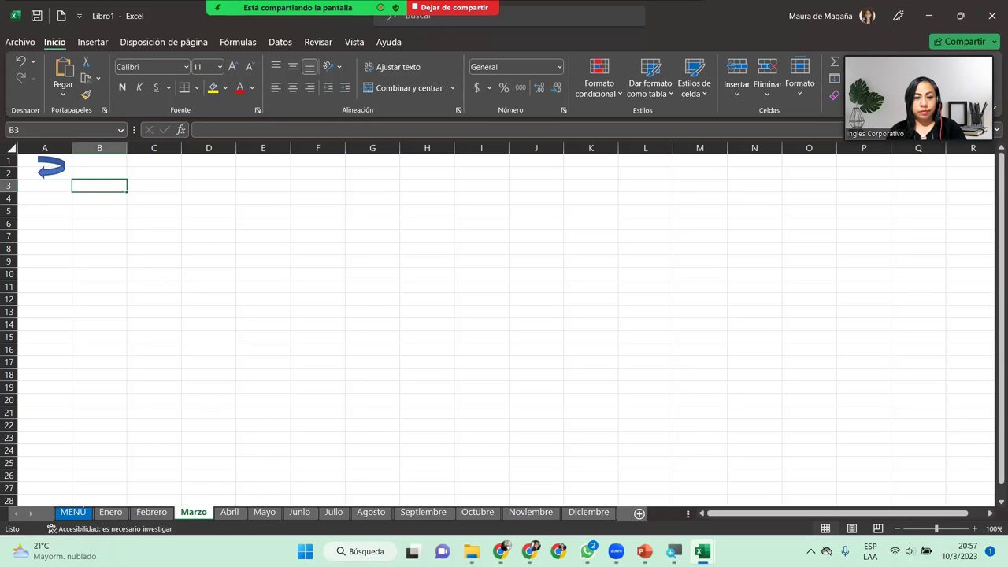
{"action": "left_click", "coordinate": [236, 516]}
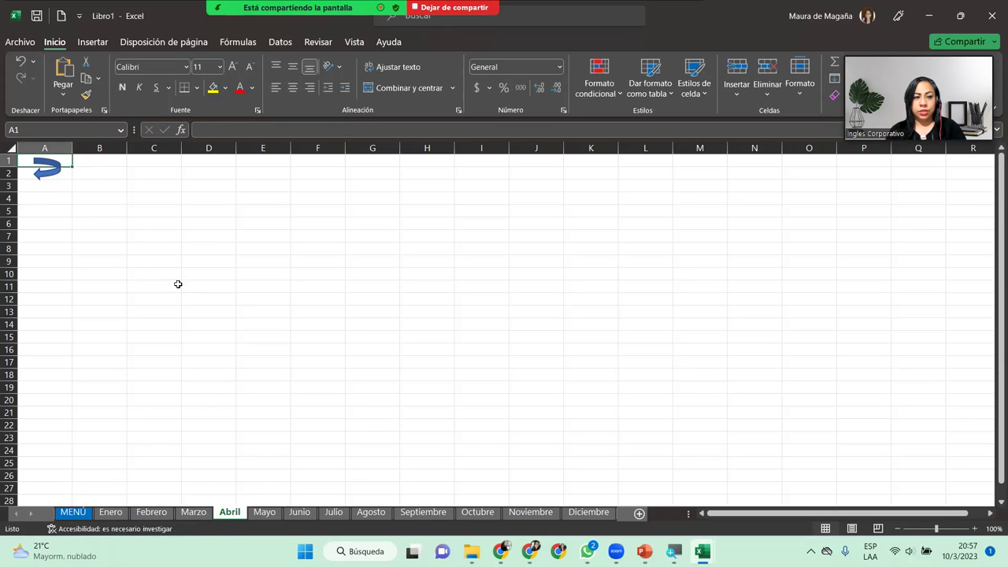
{"action": "left_click", "coordinate": [119, 175]}
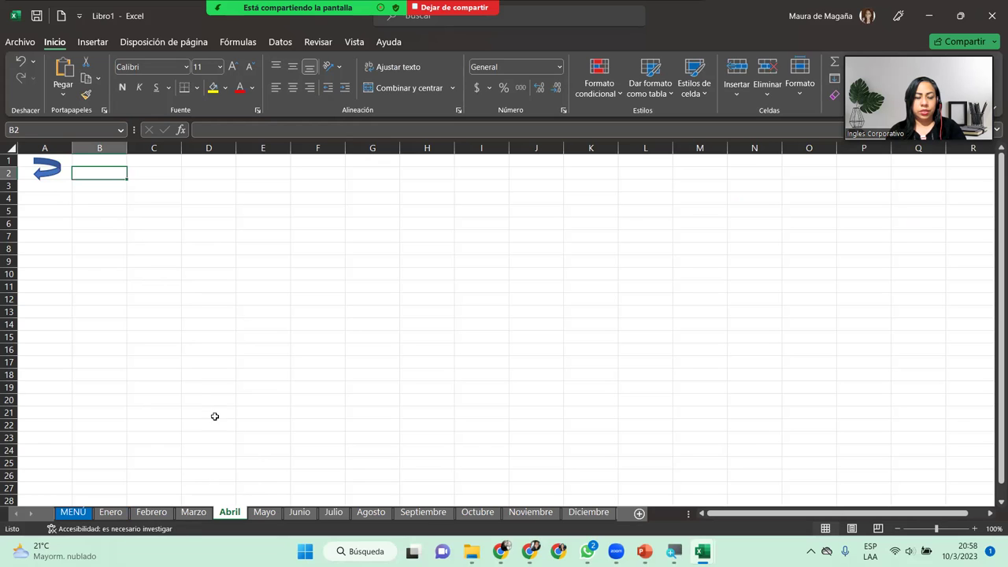
Paste the return arrow onto Mayo, Junio and Julio, positioning each over A1:A2
{"action": "left_click", "coordinate": [264, 512]}
{"action": "key", "text": "ctrl+v"}
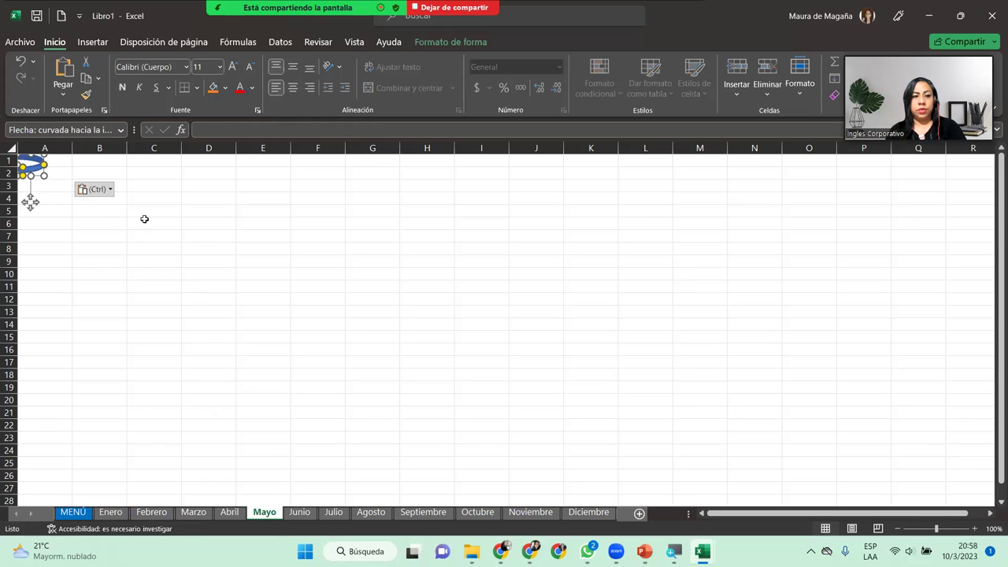
{"action": "mouse_move", "coordinate": [29, 198]}
{"action": "left_mouse_down"}
{"action": "mouse_move", "coordinate": [57, 174]}
{"action": "mouse_move", "coordinate": [52, 196]}
{"action": "left_mouse_up"}
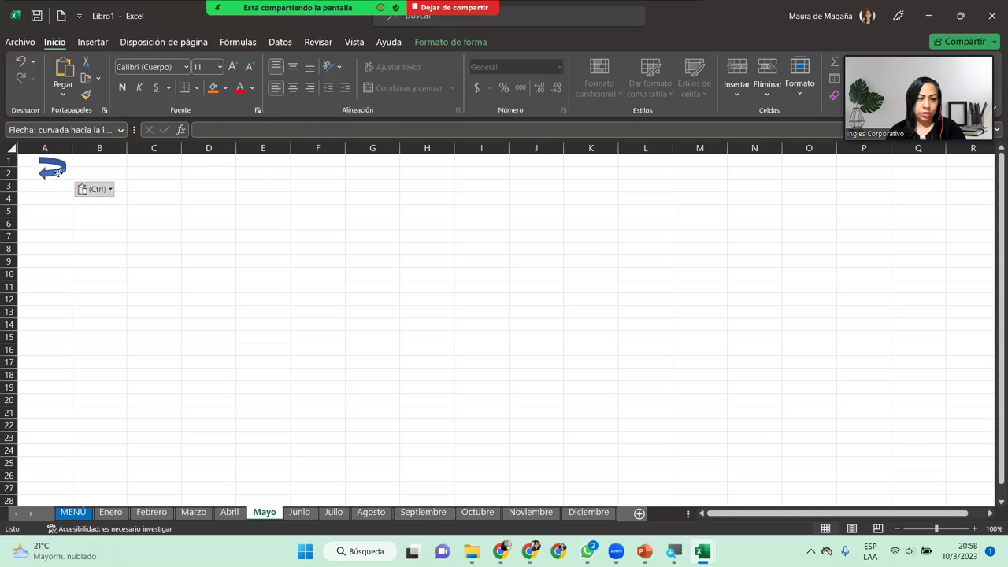
{"action": "left_click", "coordinate": [130, 178]}
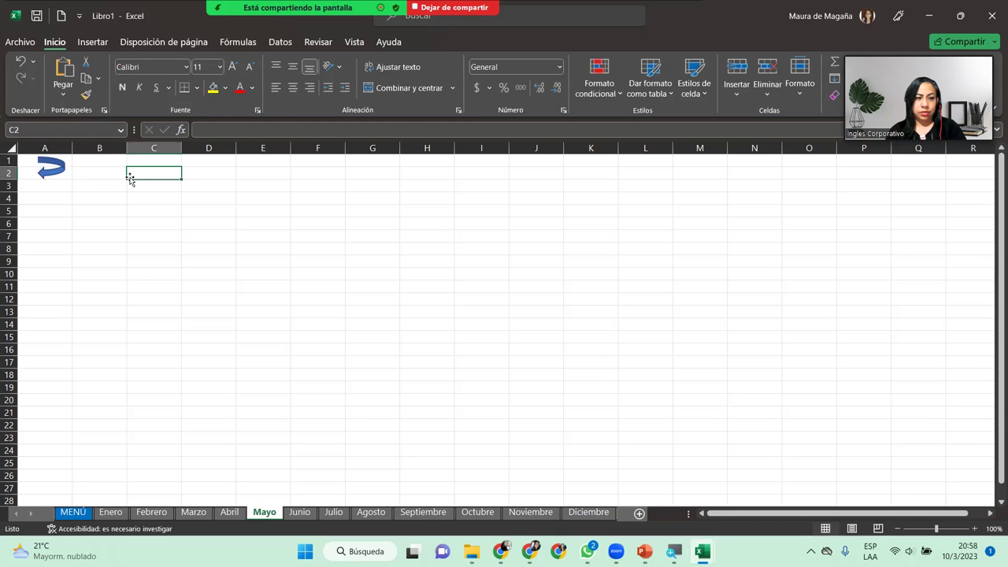
{"action": "left_click", "coordinate": [294, 513]}
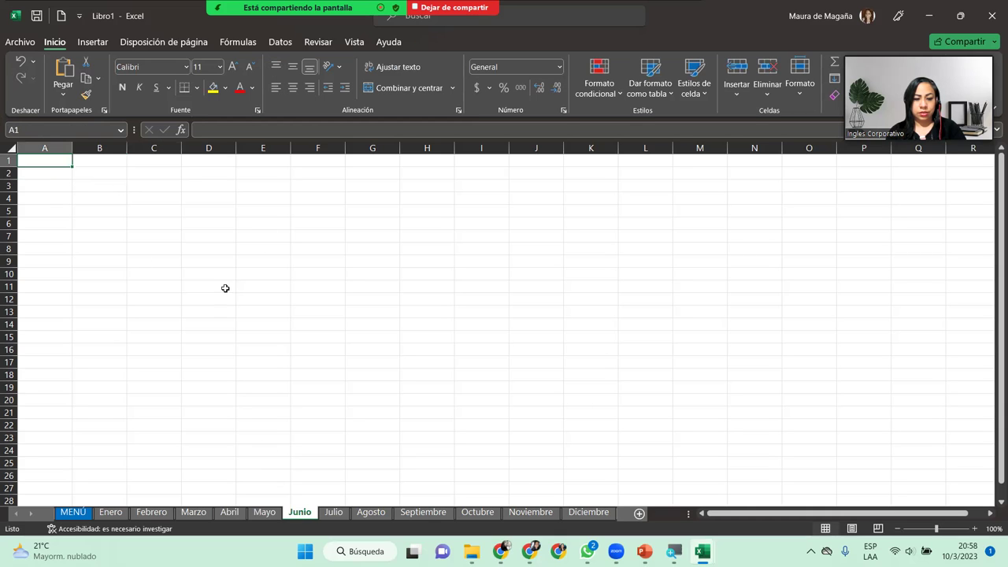
{"action": "key", "text": "ctrl+v"}
{"action": "left_click_drag", "start_coordinate": [41, 169], "coordinate": [48, 172]}
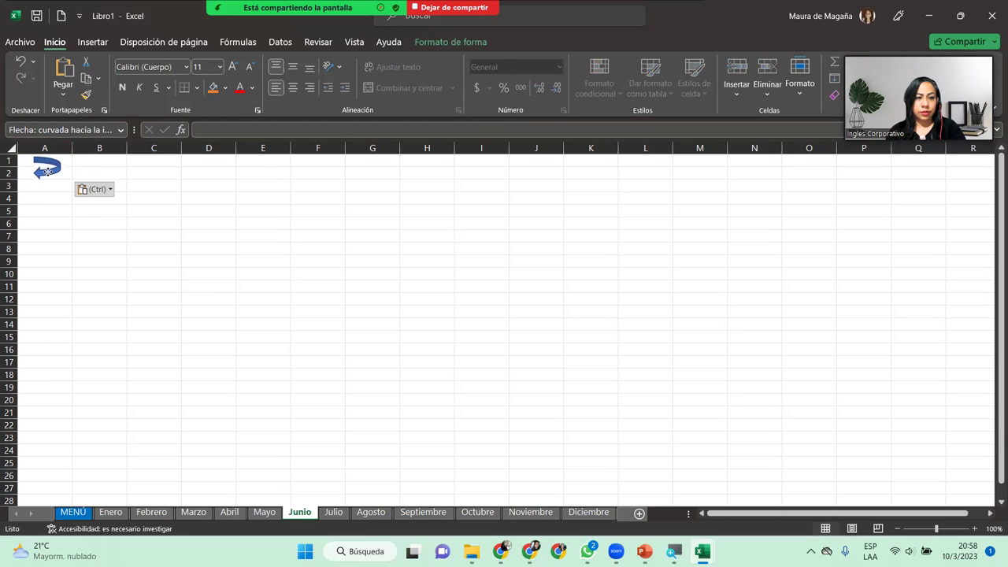
{"action": "left_click", "coordinate": [238, 226]}
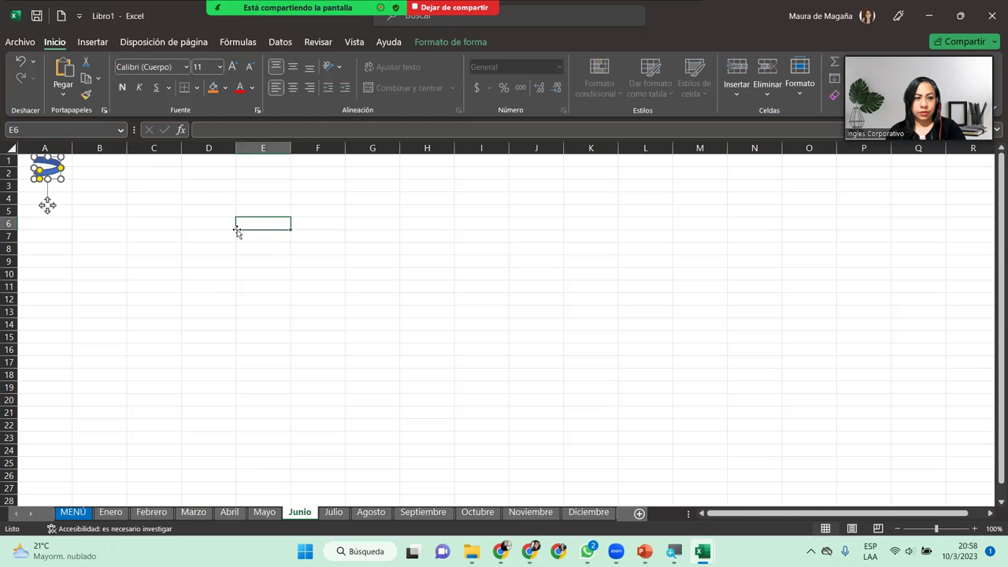
{"action": "left_click", "coordinate": [334, 513]}
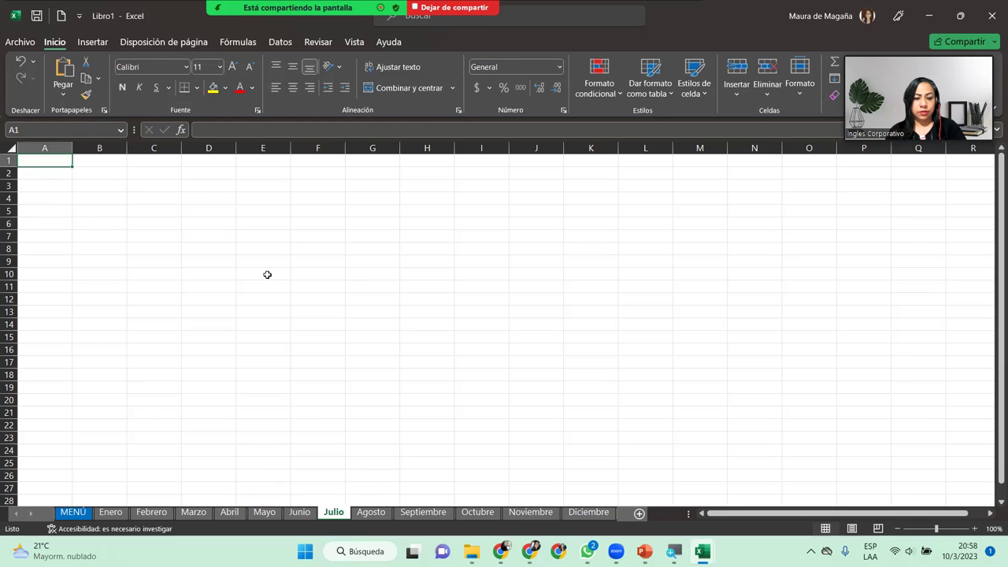
{"action": "key", "text": "ctrl+v"}
{"action": "left_click_drag", "start_coordinate": [33, 167], "coordinate": [50, 172]}
{"action": "left_click", "coordinate": [105, 235]}
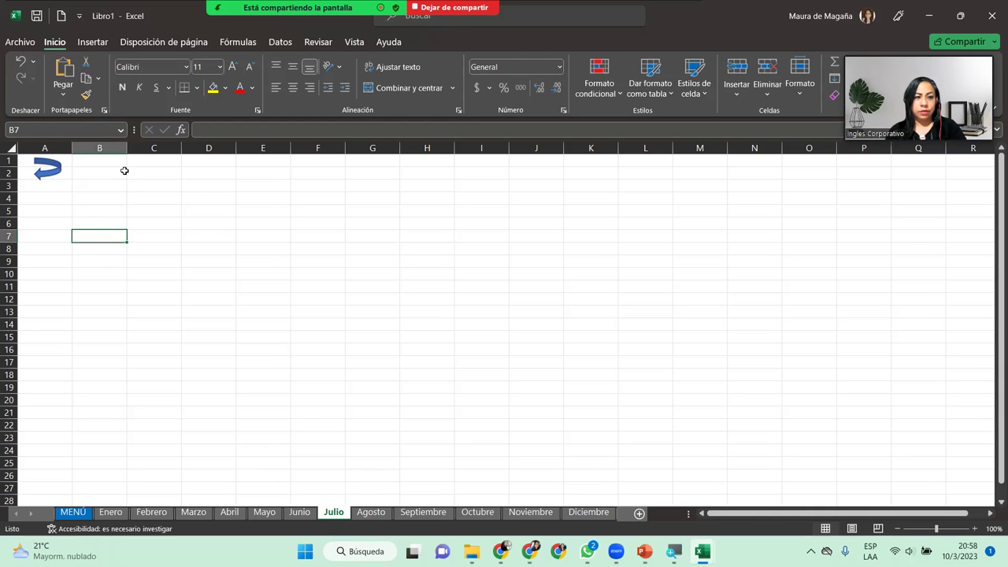
{"action": "left_click", "coordinate": [124, 171]}
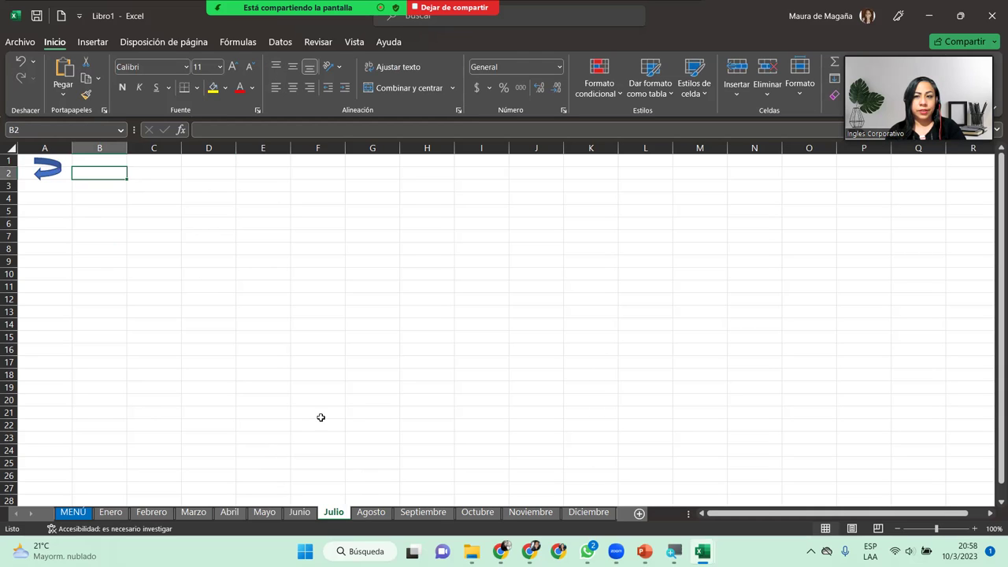
Paste the return arrow onto Agosto, Septiembre and Octubre, positioning each over A1:A2
{"action": "left_click", "coordinate": [371, 514]}
{"action": "key", "text": "ctrl+v"}
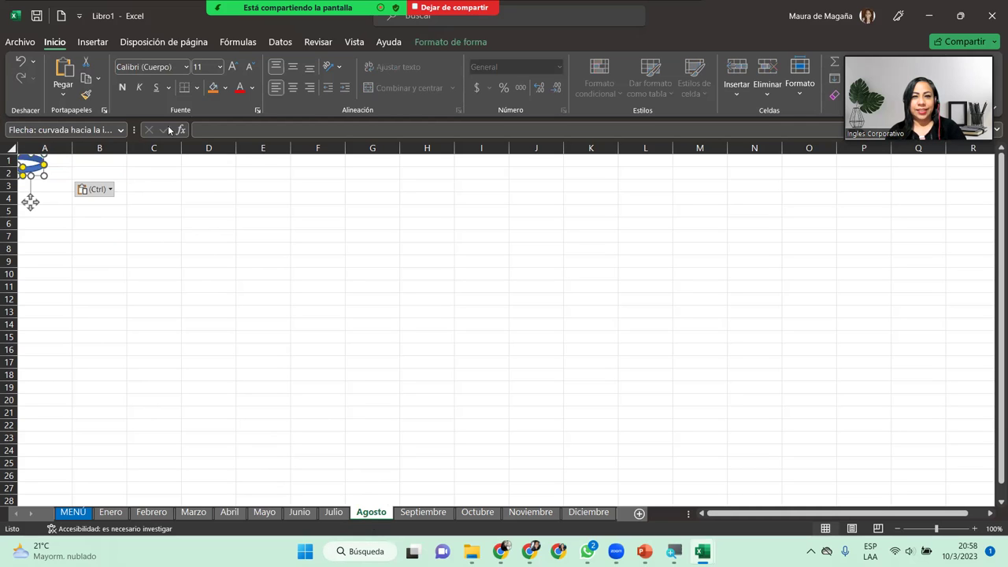
{"action": "left_click_drag", "start_coordinate": [35, 167], "coordinate": [49, 169]}
{"action": "left_click", "coordinate": [238, 264]}
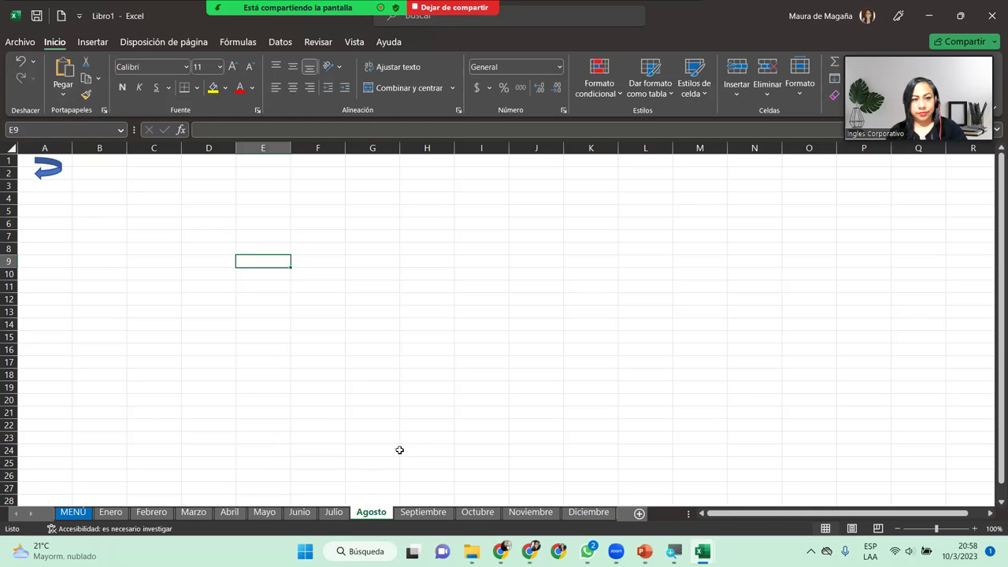
{"action": "left_click", "coordinate": [426, 513]}
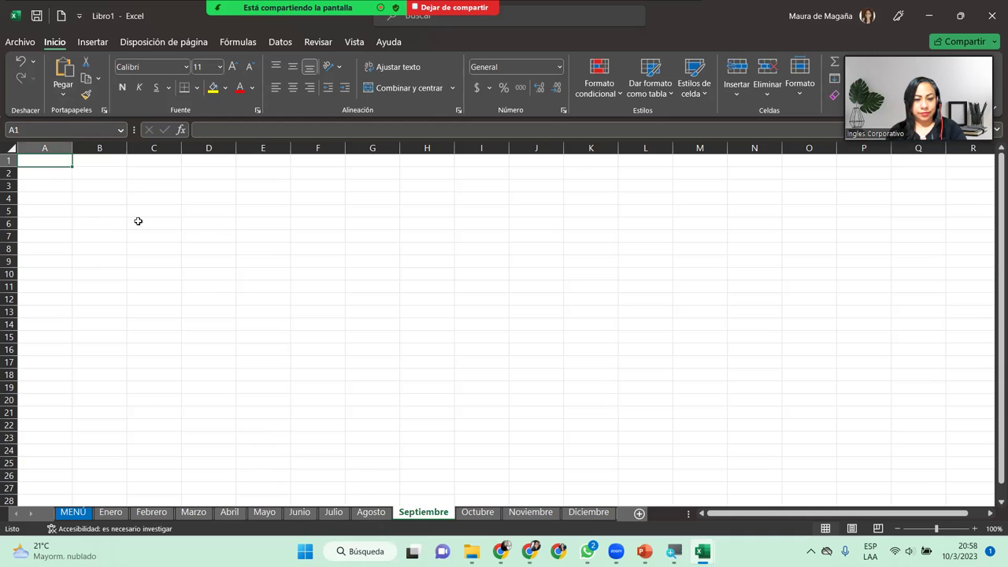
{"action": "key", "text": "ctrl+v"}
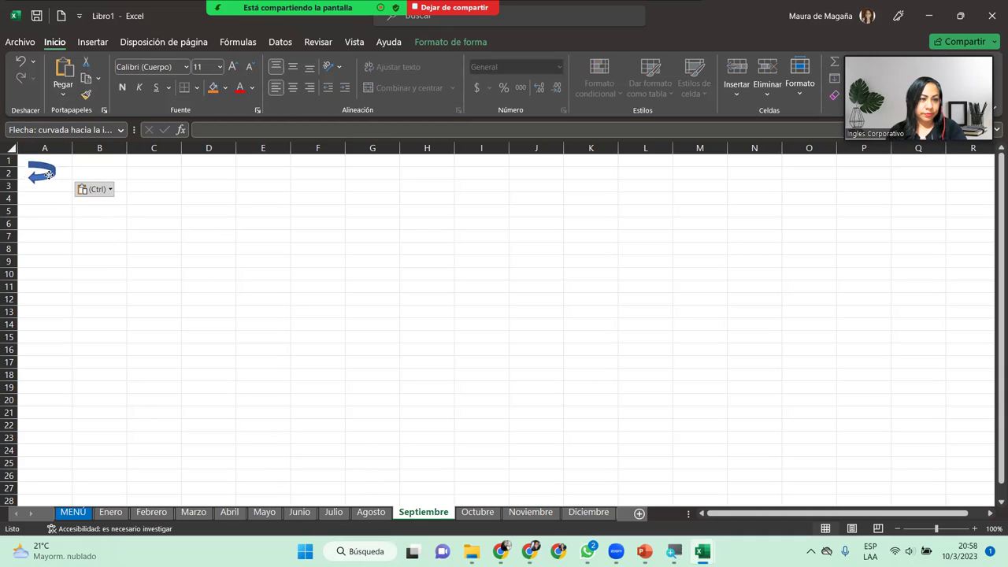
{"action": "left_click_drag", "start_coordinate": [49, 174], "coordinate": [51, 168]}
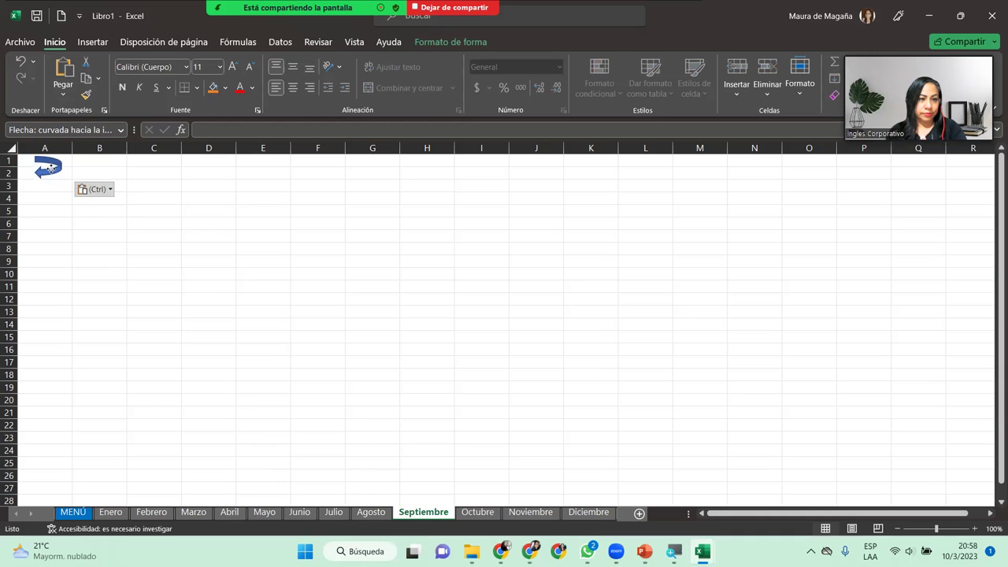
{"action": "left_click", "coordinate": [104, 174]}
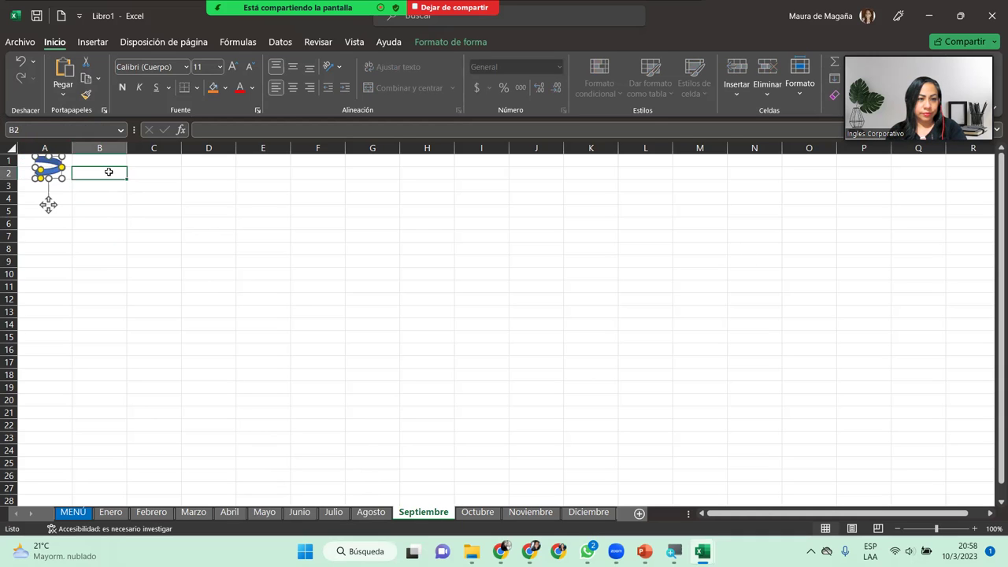
{"action": "left_click", "coordinate": [478, 512]}
{"action": "key", "text": "ctrl+v"}
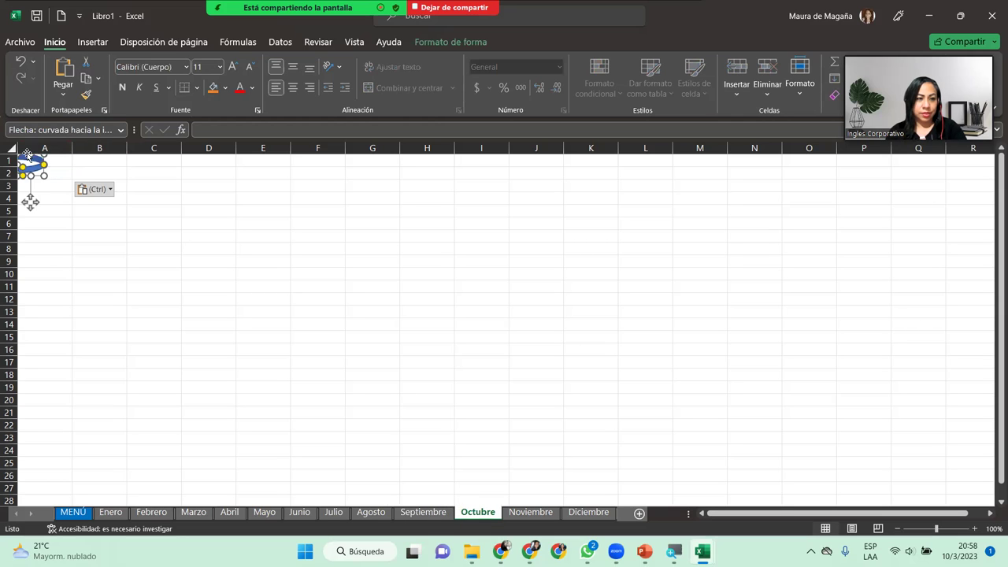
{"action": "left_click_drag", "start_coordinate": [34, 168], "coordinate": [50, 172]}
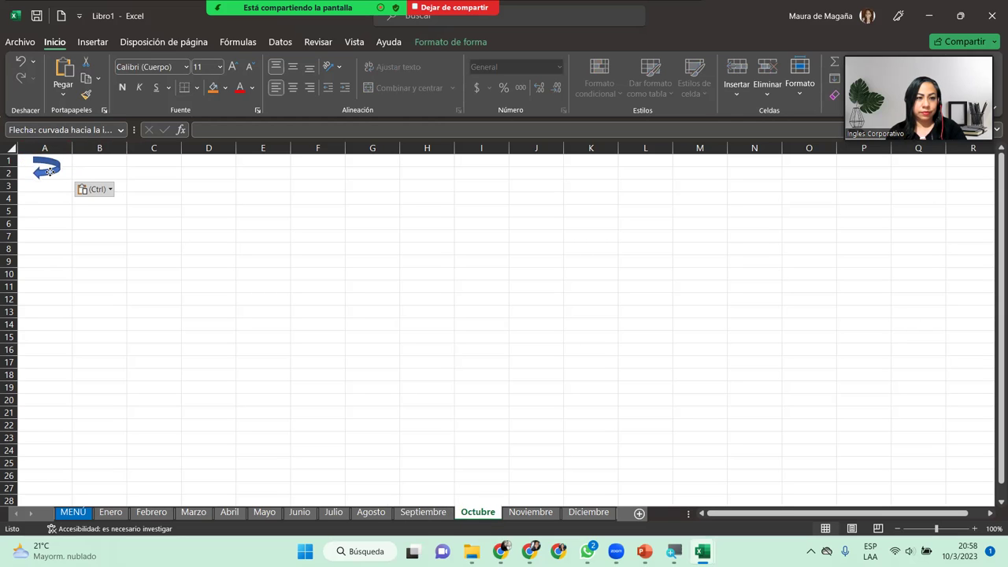
{"action": "left_click", "coordinate": [119, 175]}
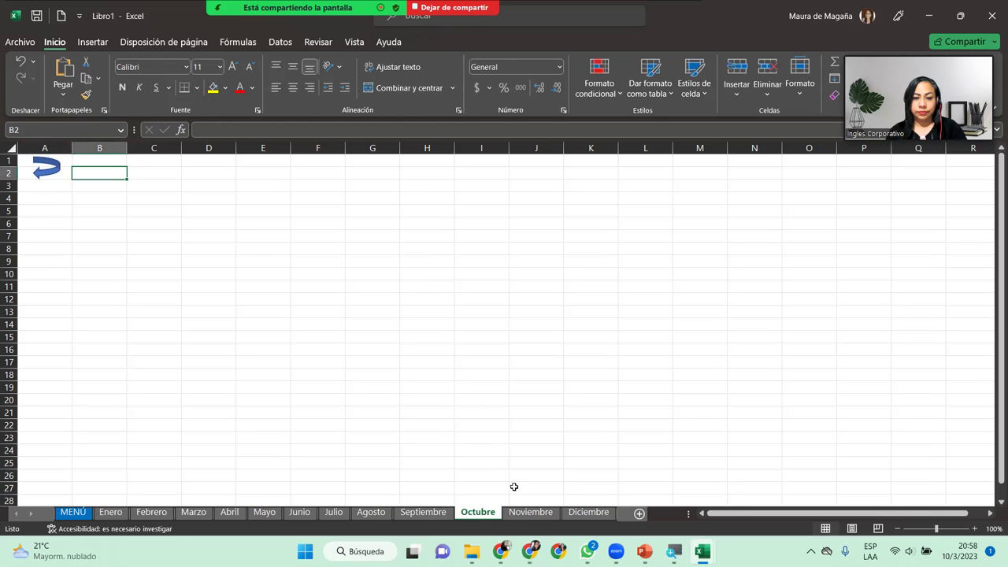
Place the arrow at A1:A2 on Noviembre and Diciembre, then test its link back to MENÚ
{"action": "left_click", "coordinate": [530, 514]}
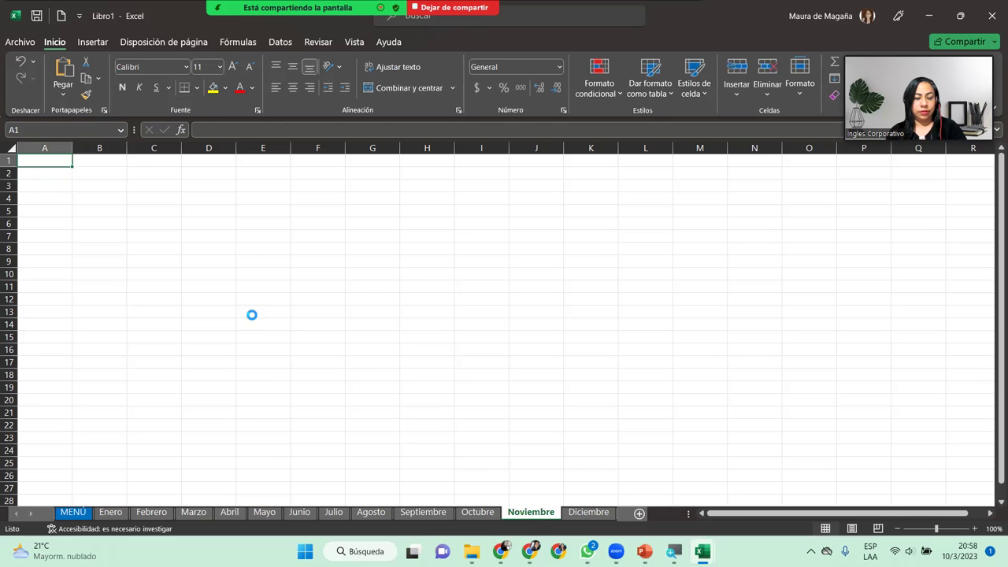
{"action": "key", "text": "ctrl+v"}
{"action": "left_click_drag", "start_coordinate": [33, 171], "coordinate": [51, 172]}
{"action": "left_click", "coordinate": [132, 186]}
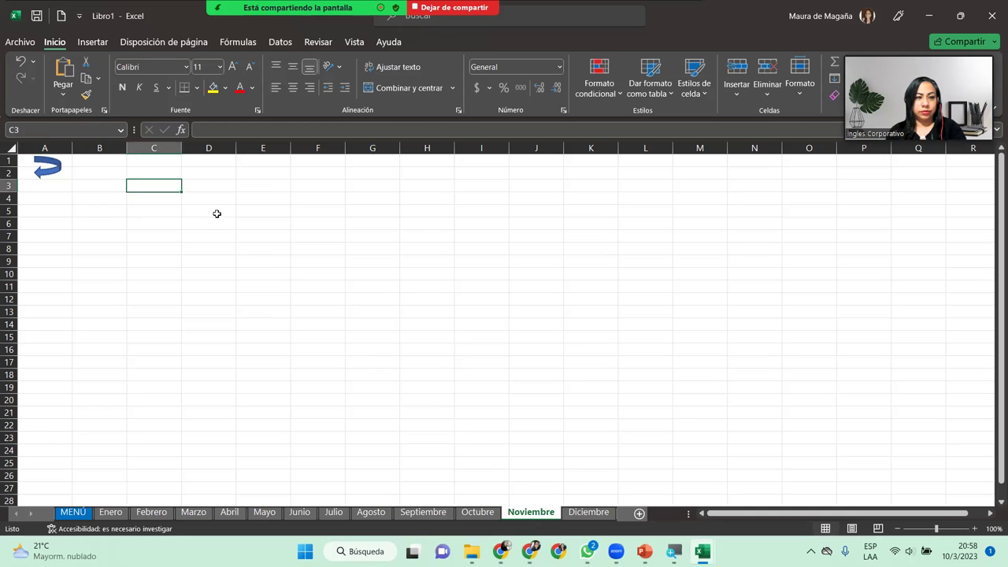
{"action": "left_click", "coordinate": [587, 512]}
{"action": "key", "text": "ctrl+v"}
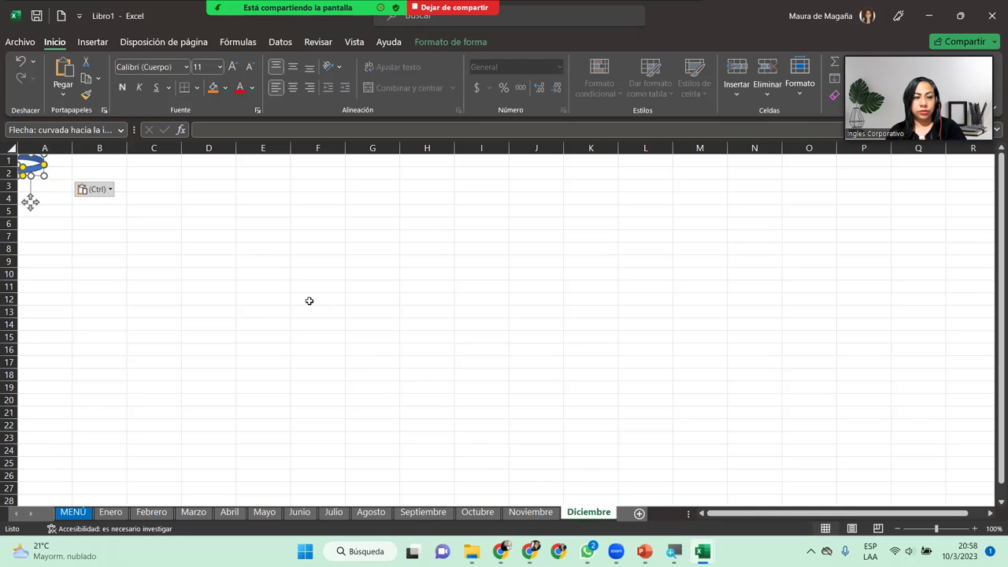
{"action": "left_click_drag", "start_coordinate": [35, 168], "coordinate": [51, 172]}
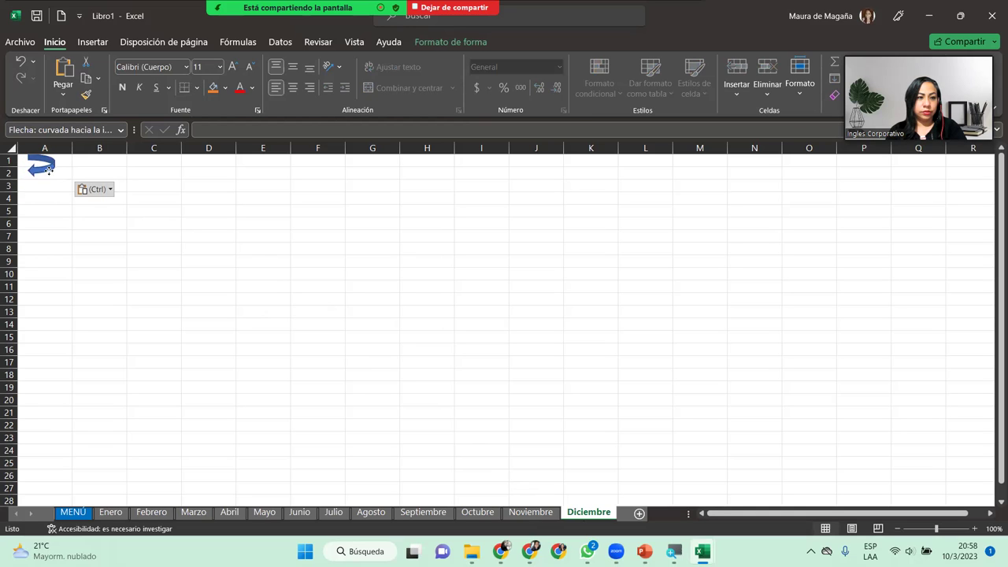
{"action": "left_click", "coordinate": [156, 184]}
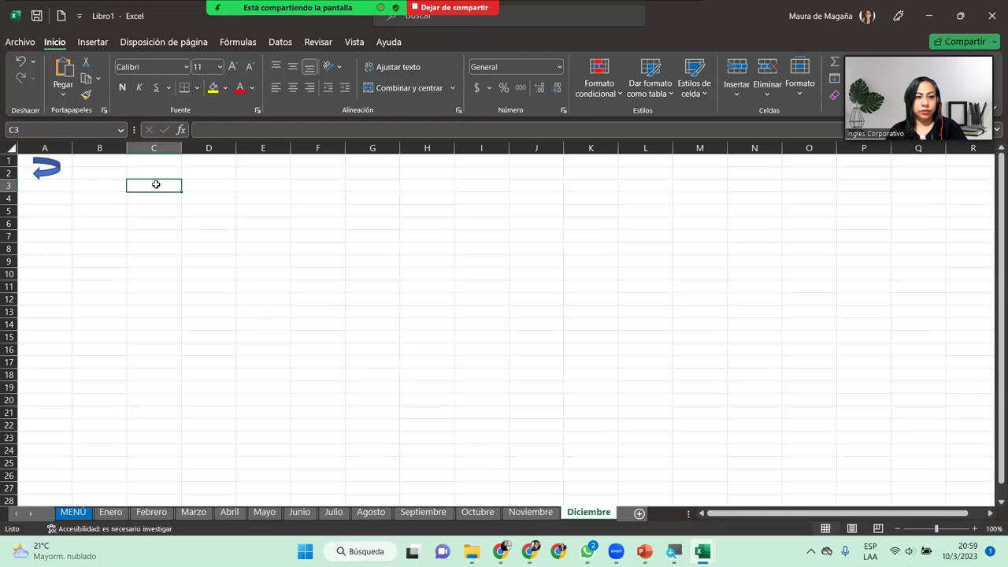
{"action": "left_click", "coordinate": [56, 168]}
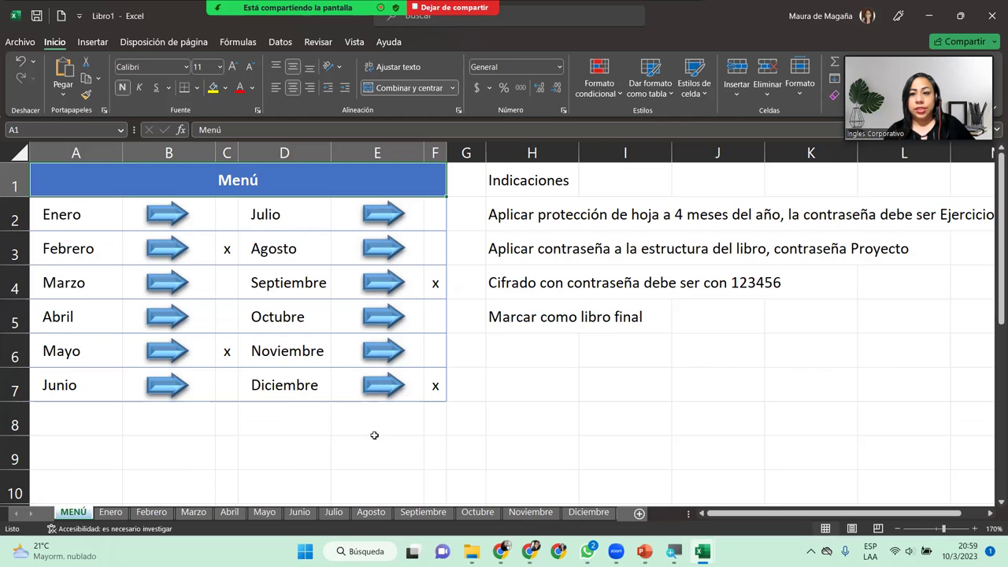
Protect the Febrero sheet with a confirmed password via Revisar > Proteger hoja, then return to MENÚ
{"action": "left_click", "coordinate": [152, 513]}
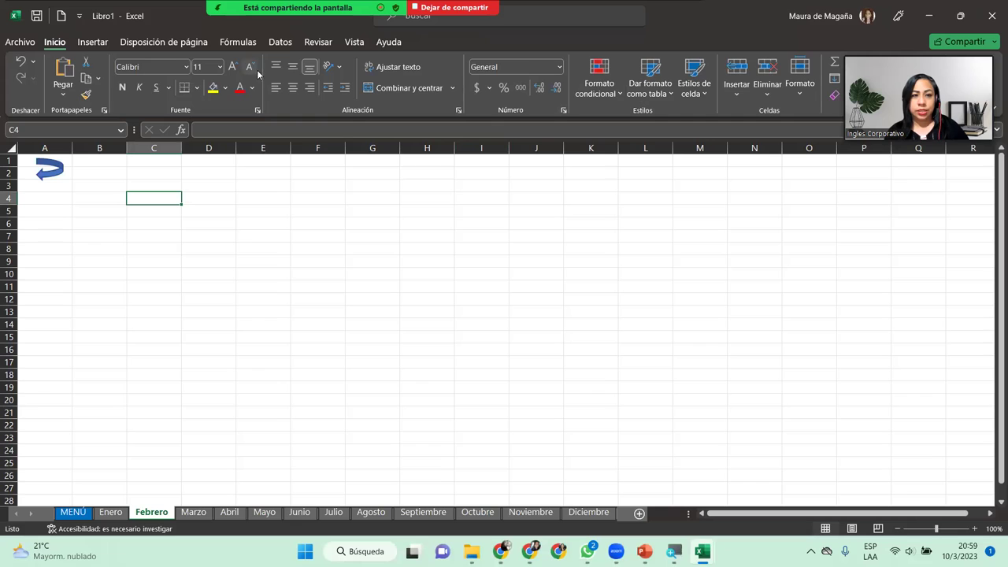
{"action": "left_click", "coordinate": [304, 45]}
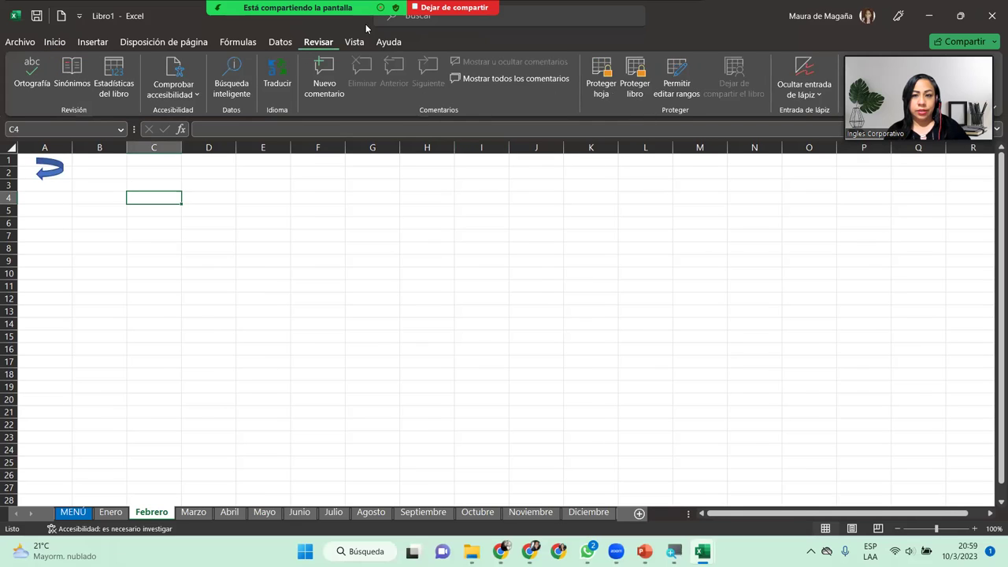
{"action": "left_click", "coordinate": [586, 85]}
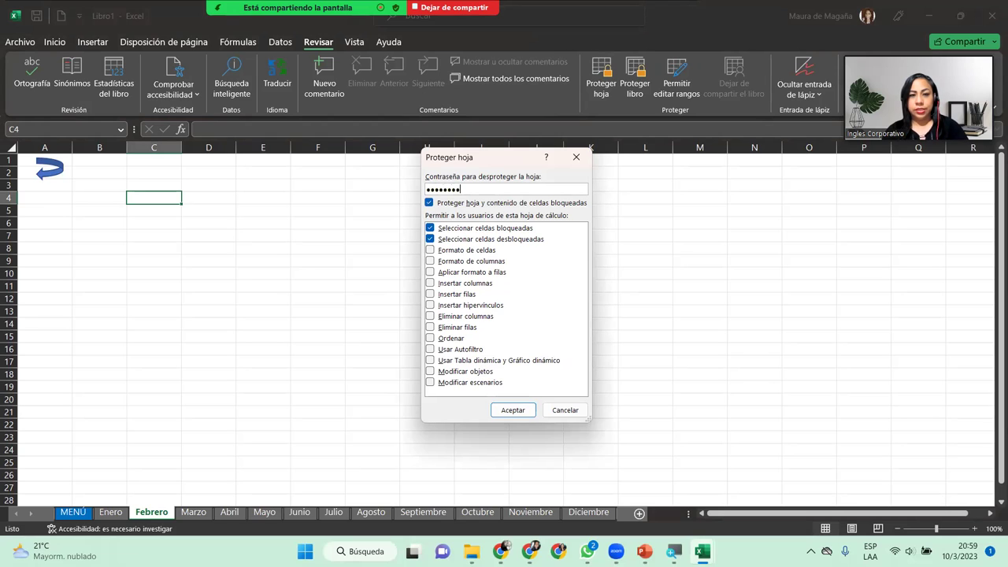
{"action": "key", "text": "Return"}
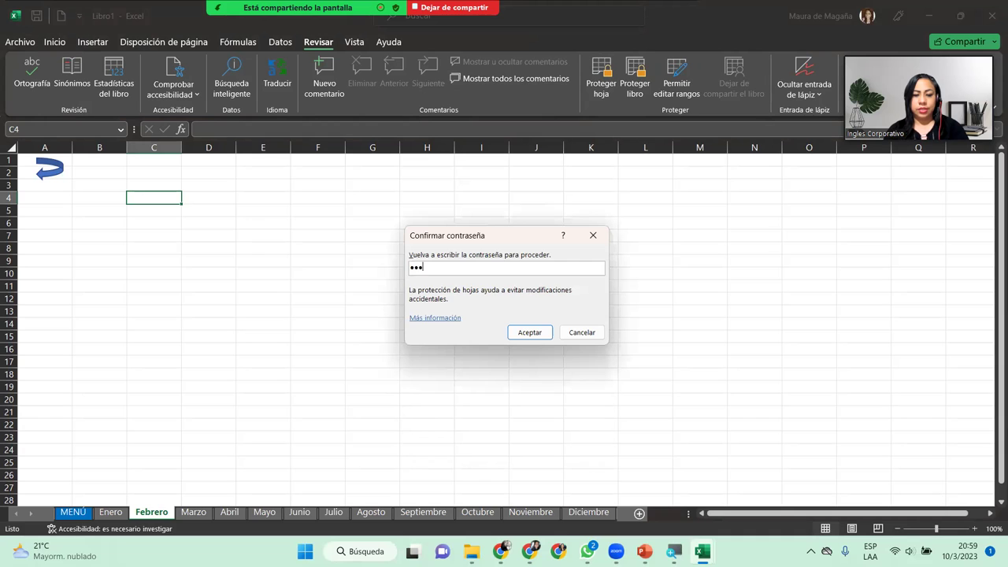
{"action": "key", "text": "Return"}
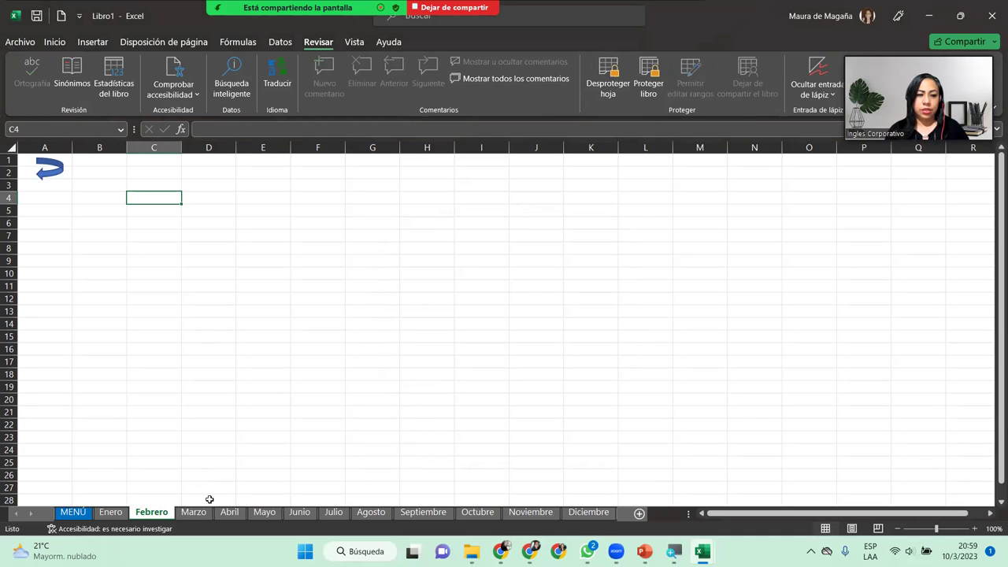
{"action": "left_click", "coordinate": [72, 512]}
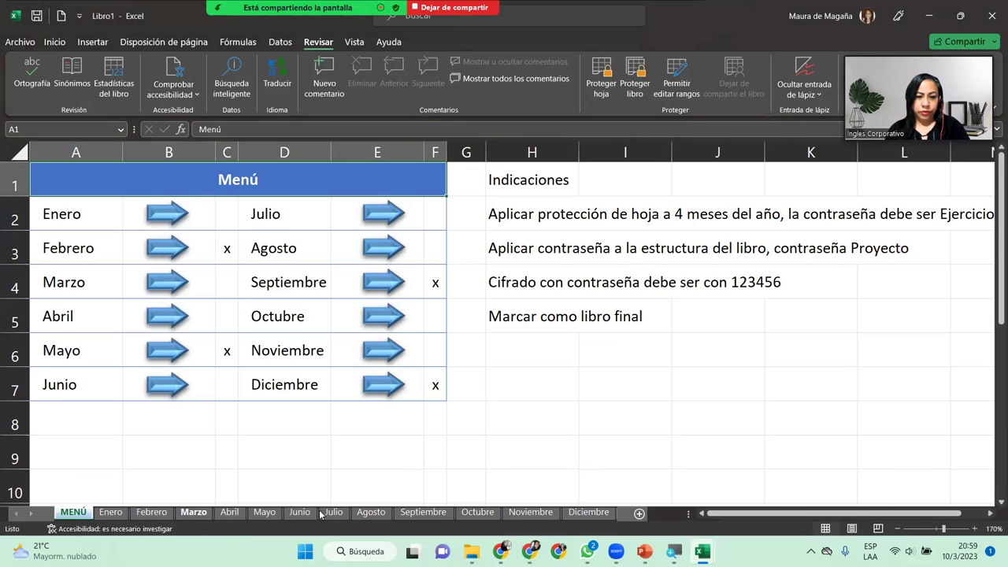
Protect the Mayo sheet with a confirmed password and jump back to MENÚ
{"action": "left_click", "coordinate": [265, 513]}
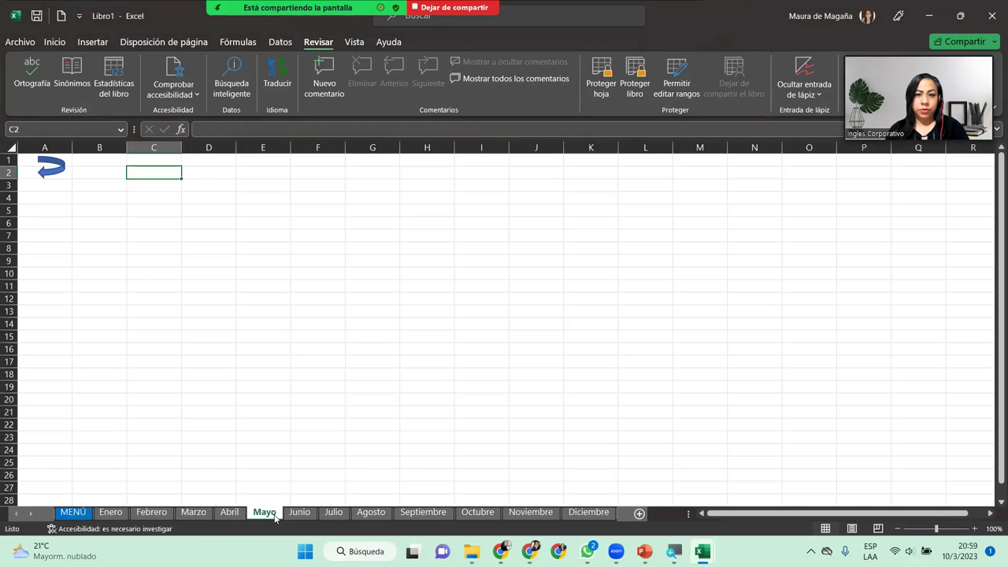
{"action": "left_click", "coordinate": [600, 88]}
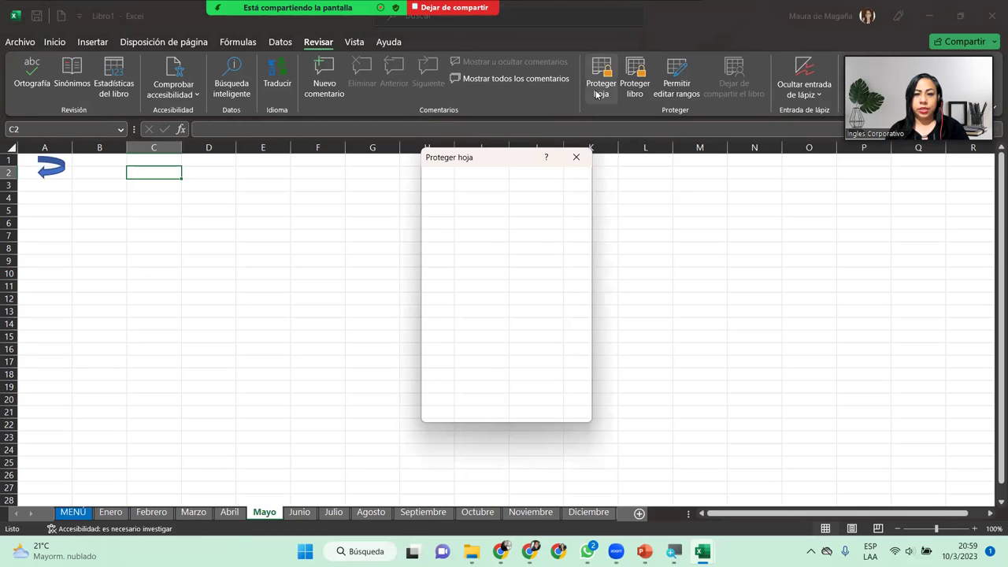
{"action": "key", "text": "Return"}
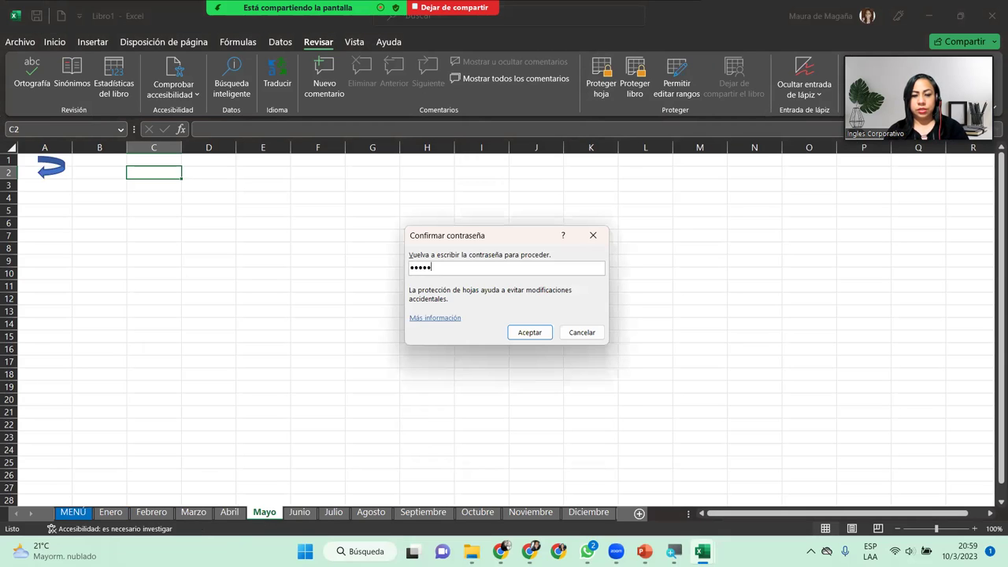
{"action": "key", "text": "Return"}
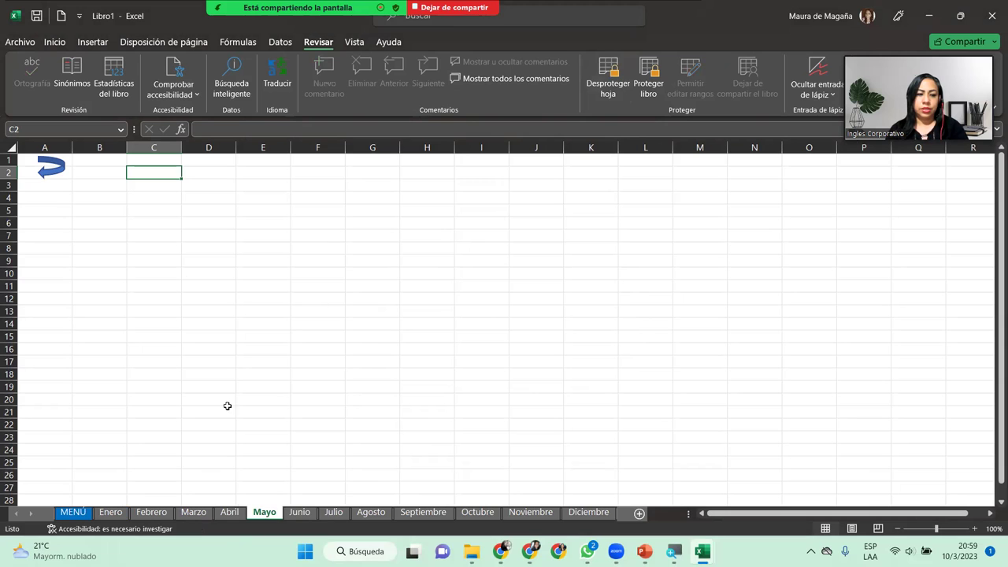
{"action": "left_click", "coordinate": [50, 174]}
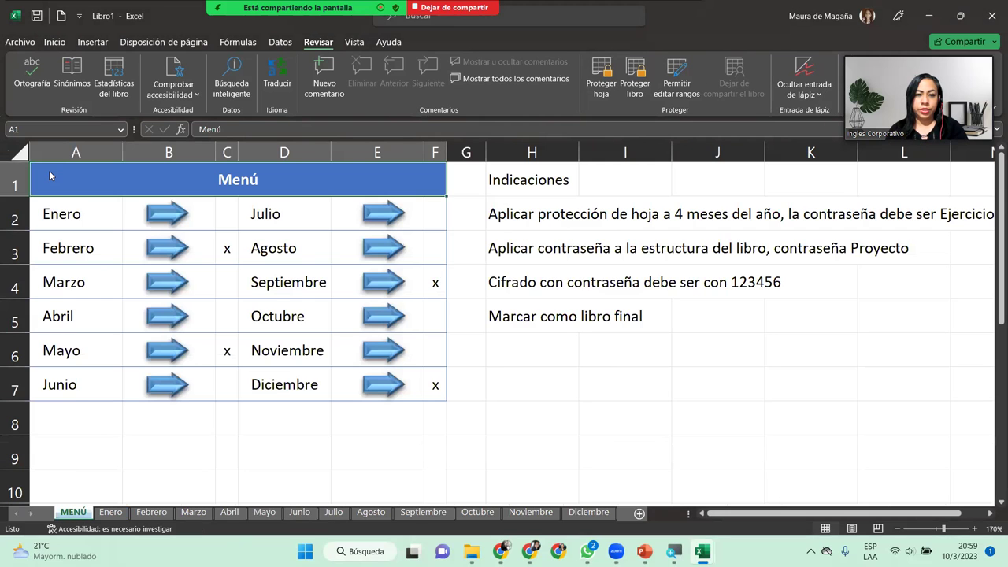
Protect the Septiembre sheet with a confirmed password and return to MENÚ
{"action": "left_click", "coordinate": [394, 279]}
{"action": "left_click", "coordinate": [605, 74]}
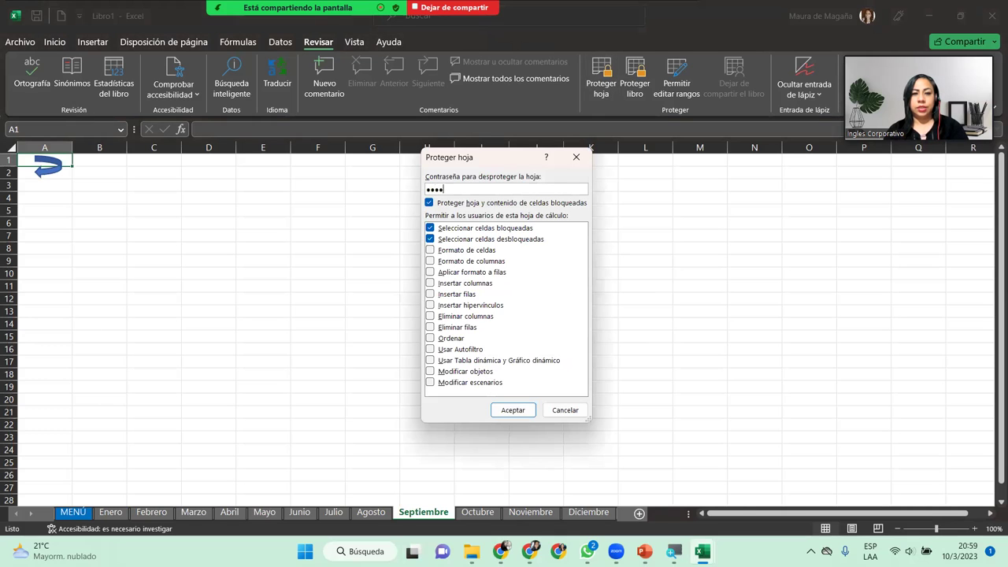
{"action": "key", "text": "BackSpace"}
{"action": "key", "text": "BackSpace"}
{"action": "key", "text": "BackSpace"}
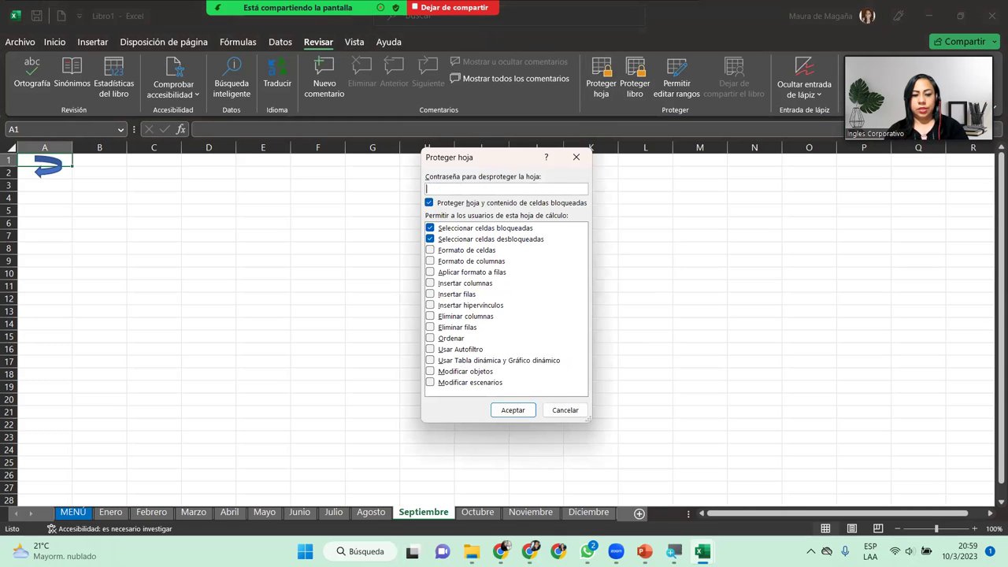
{"action": "key", "text": "Return"}
{"action": "type", "text": "1"}
{"action": "key", "text": "Return"}
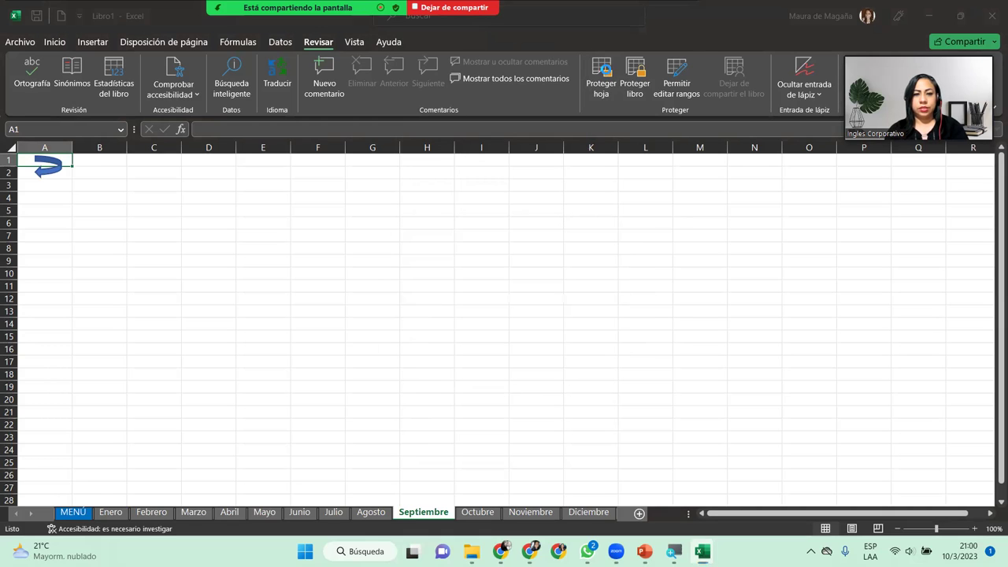
{"action": "left_click", "coordinate": [52, 171]}
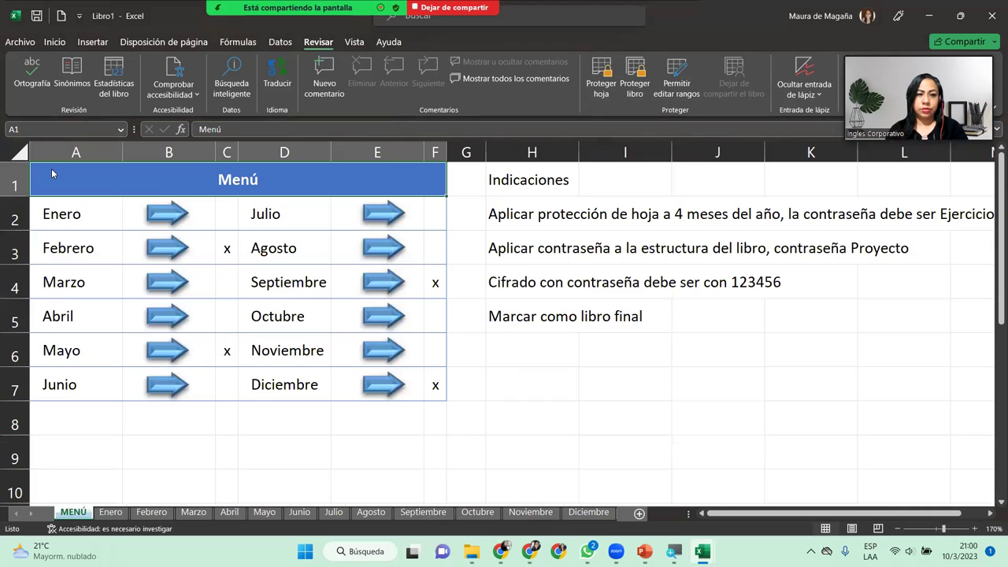
Protect the Diciembre sheet with a confirmed password and return to MENÚ
{"action": "left_click", "coordinate": [377, 392]}
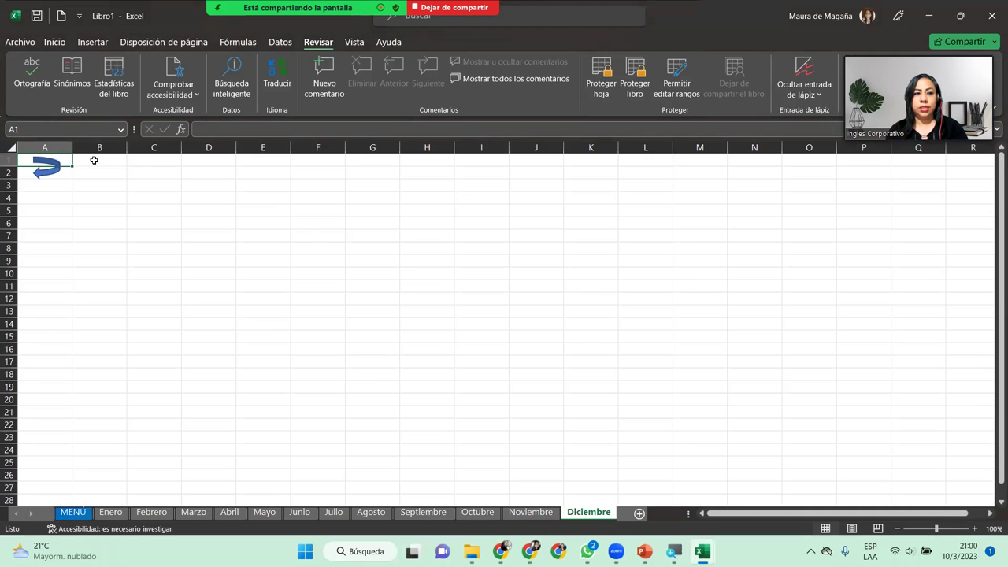
{"action": "left_click", "coordinate": [597, 79]}
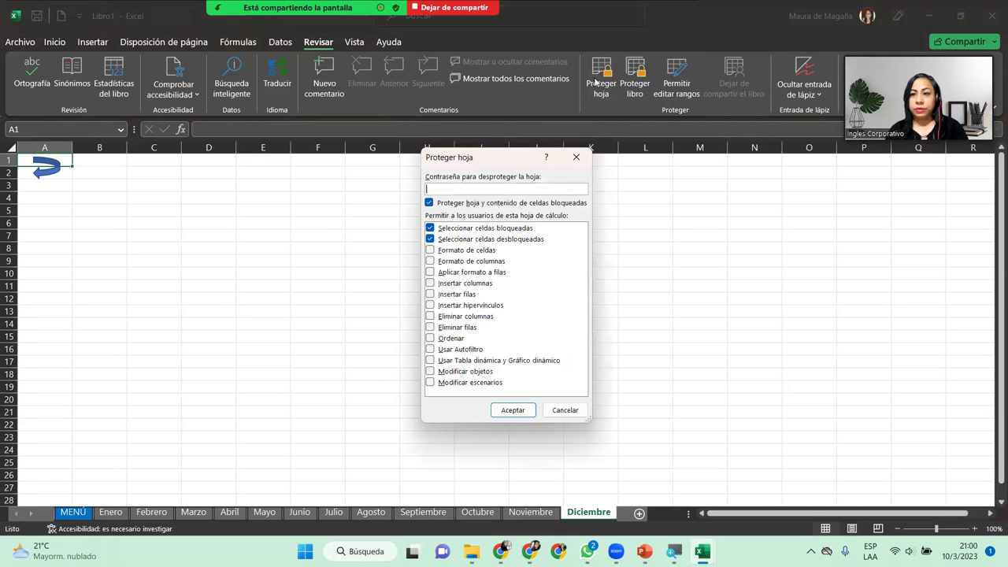
{"action": "key", "text": "Return"}
{"action": "type", "text": "1"}
{"action": "key", "text": "Return"}
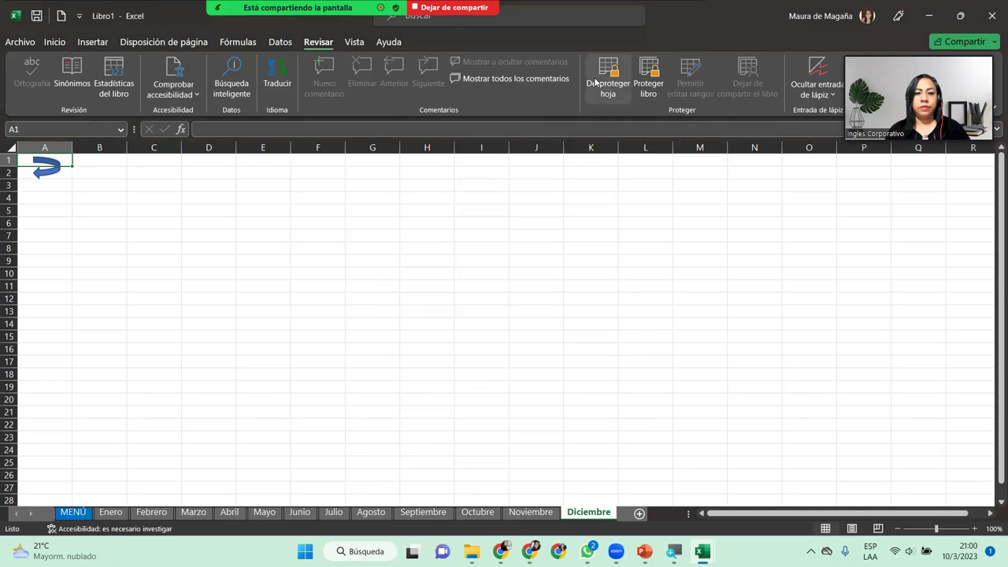
{"action": "left_click", "coordinate": [48, 167]}
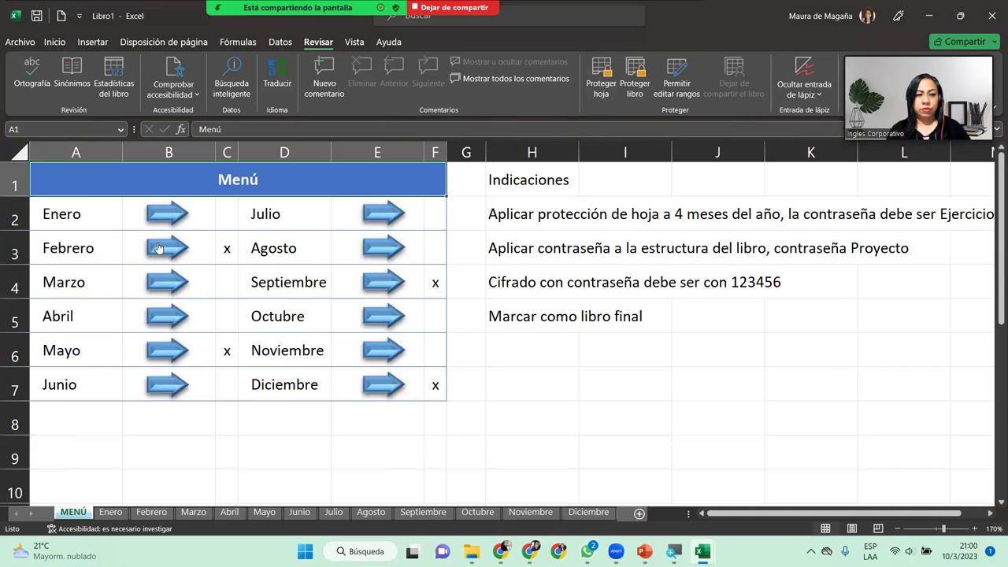
Test the Febrero and Mayo links, returning to MENÚ after each
{"action": "left_click", "coordinate": [160, 248]}
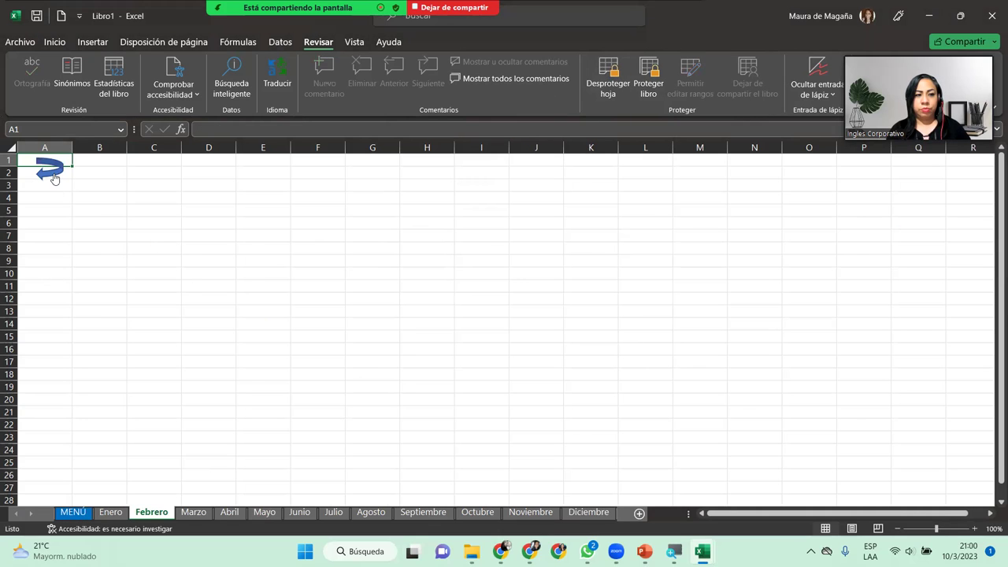
{"action": "left_click", "coordinate": [52, 168]}
{"action": "left_click", "coordinate": [161, 351]}
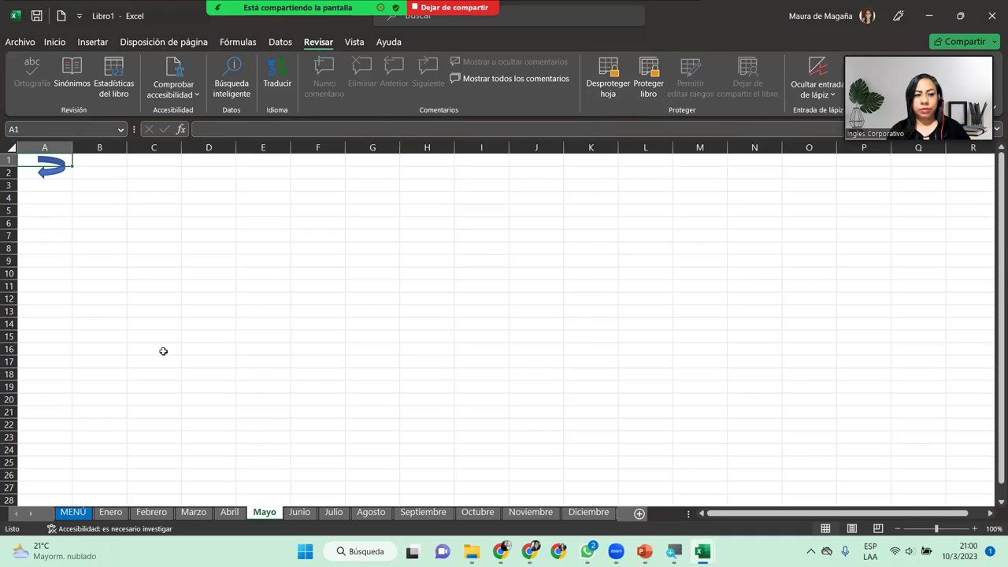
{"action": "left_click", "coordinate": [49, 170]}
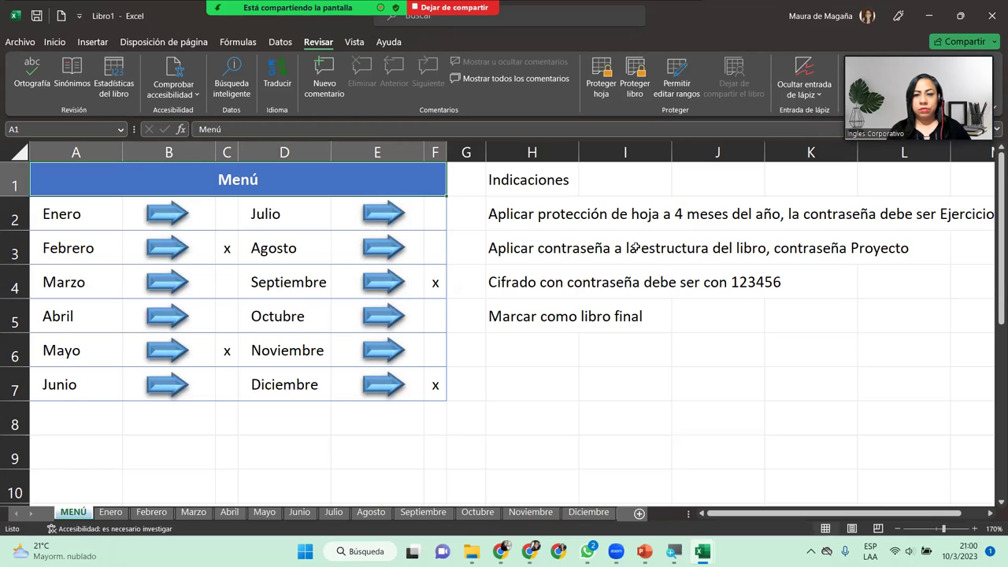
Lock the workbook structure with Proteger libro and a confirmed password
{"action": "left_click", "coordinate": [635, 80]}
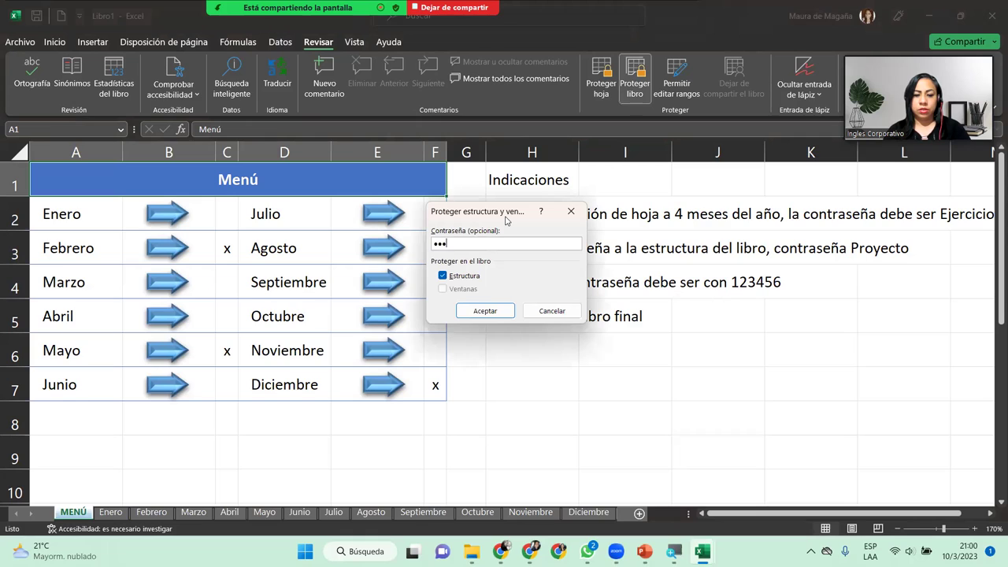
{"action": "key", "text": "Return"}
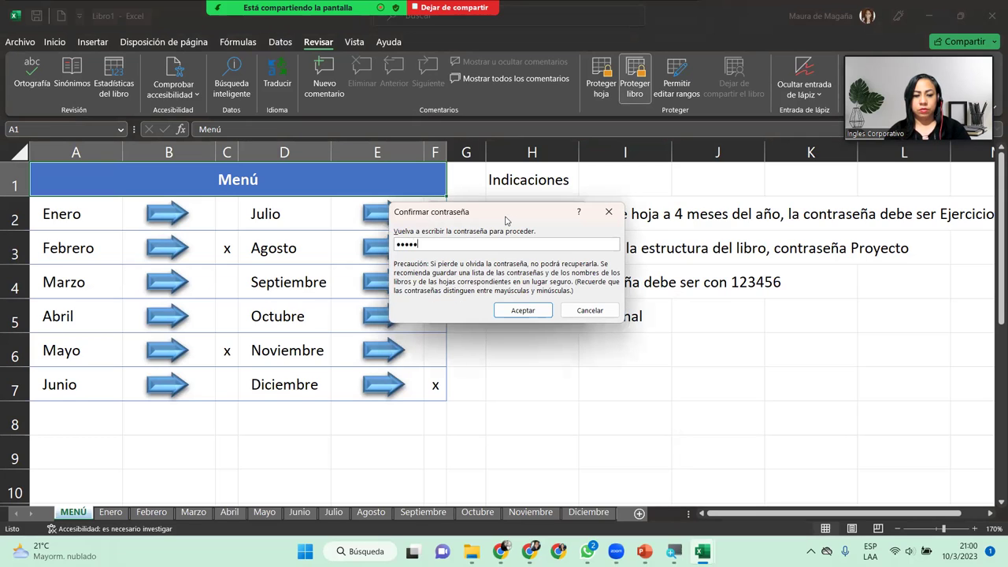
{"action": "type", "text": "o"}
{"action": "key", "text": "Return"}
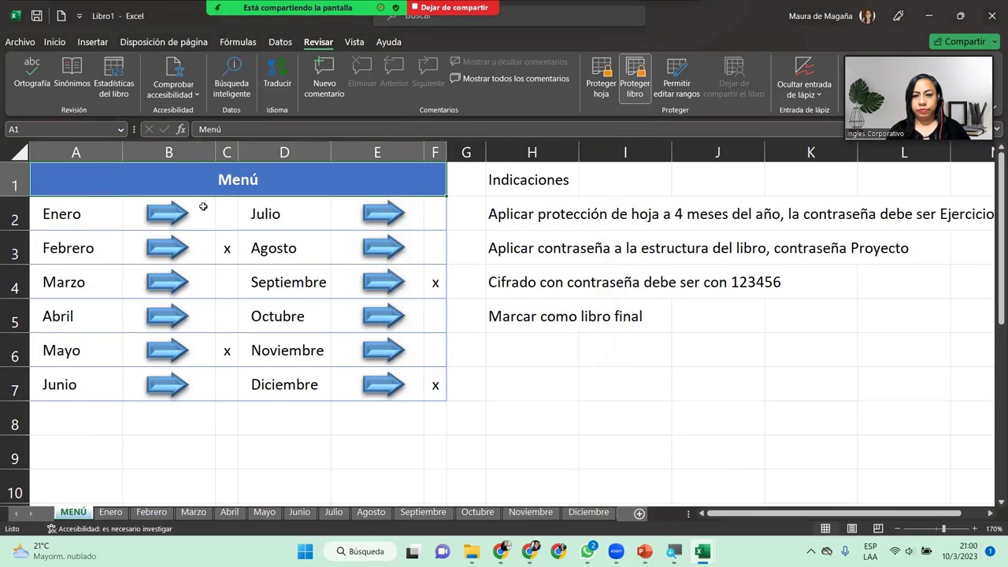
{"action": "left_click", "coordinate": [32, 45]}
Encrypt the workbook with a confirmed password via Información > Proteger libro > Cifrar con contraseña
{"action": "left_click", "coordinate": [67, 164]}
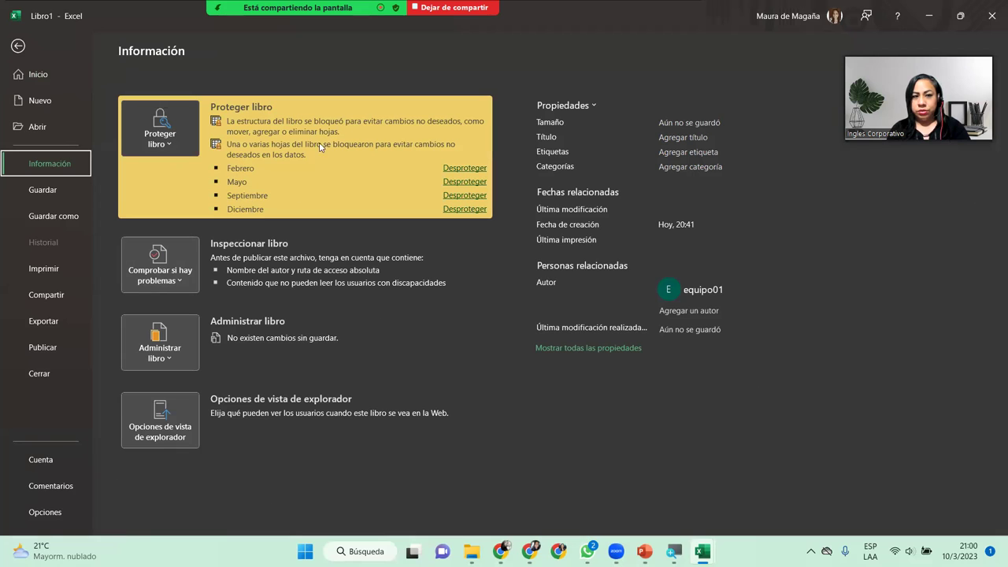
{"action": "left_click", "coordinate": [181, 143]}
{"action": "left_click", "coordinate": [215, 216]}
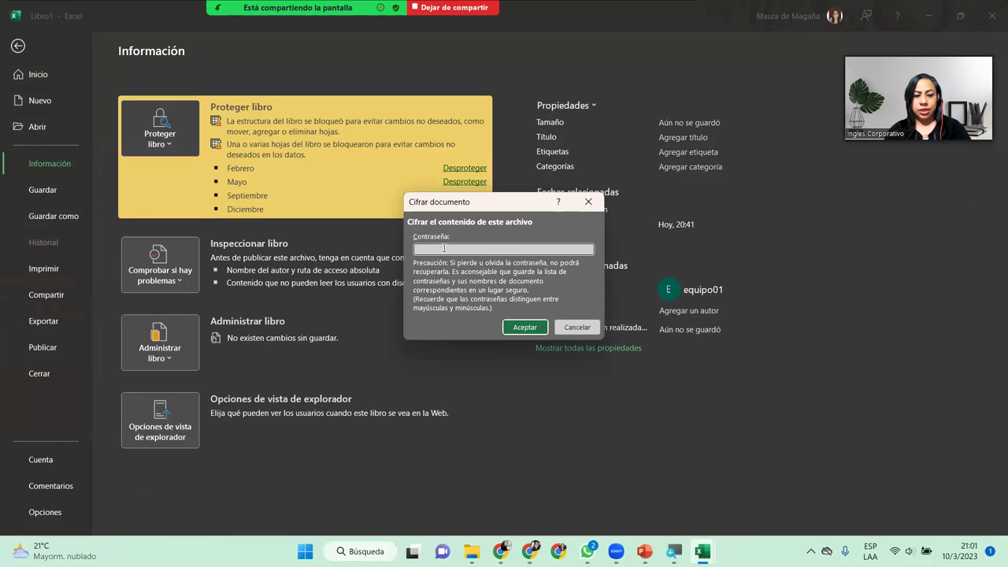
{"action": "key", "text": "Return"}
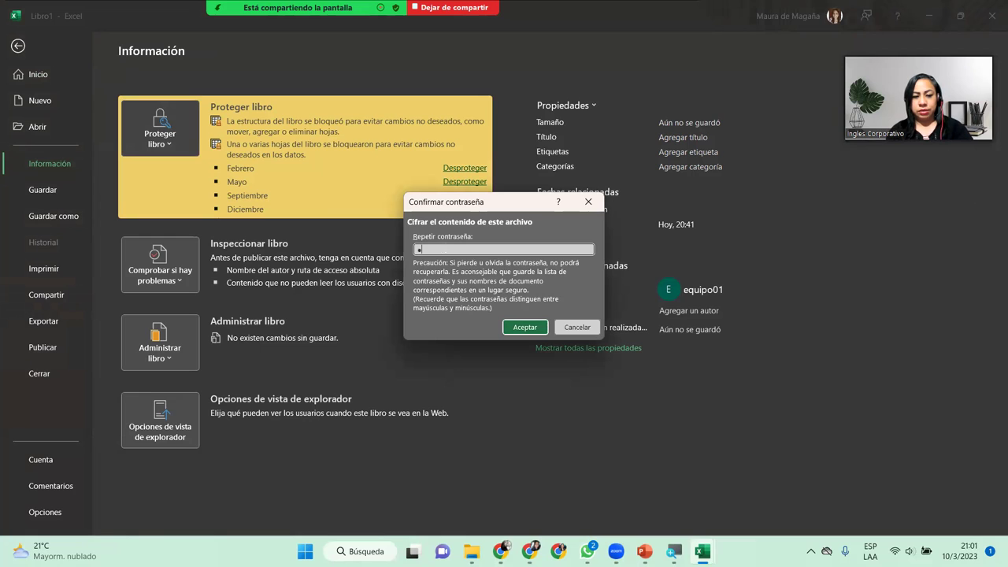
{"action": "key", "text": "Return"}
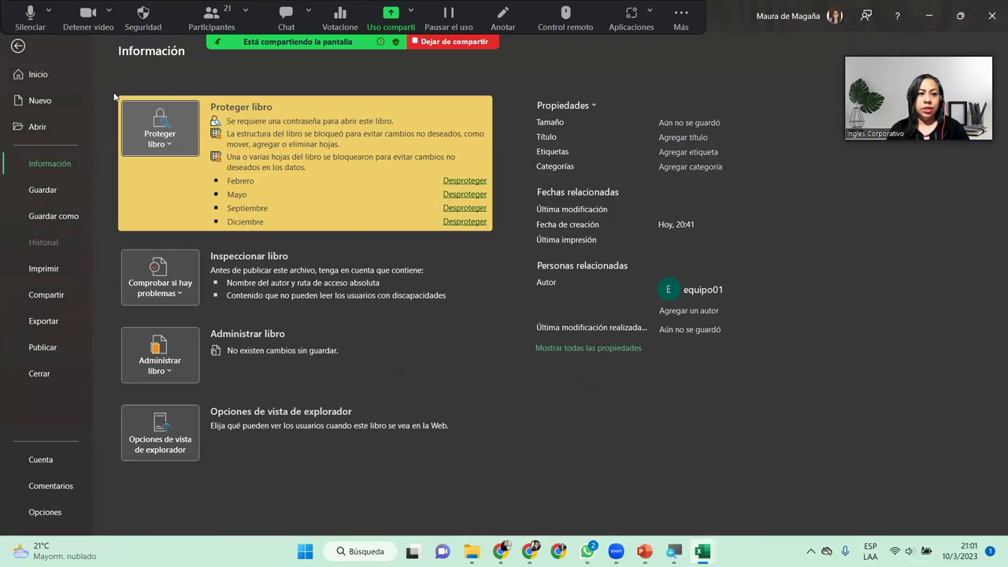
{"action": "left_click", "coordinate": [173, 141]}
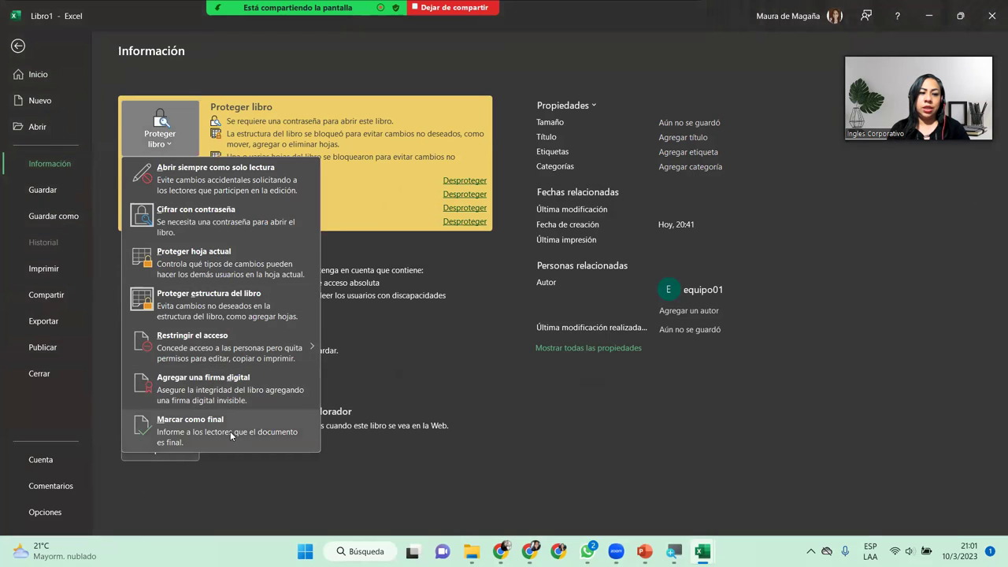
Mark the workbook as final and browse to the Práctica extra folder to save it
{"action": "left_click", "coordinate": [230, 431]}
{"action": "left_click", "coordinate": [469, 311]}
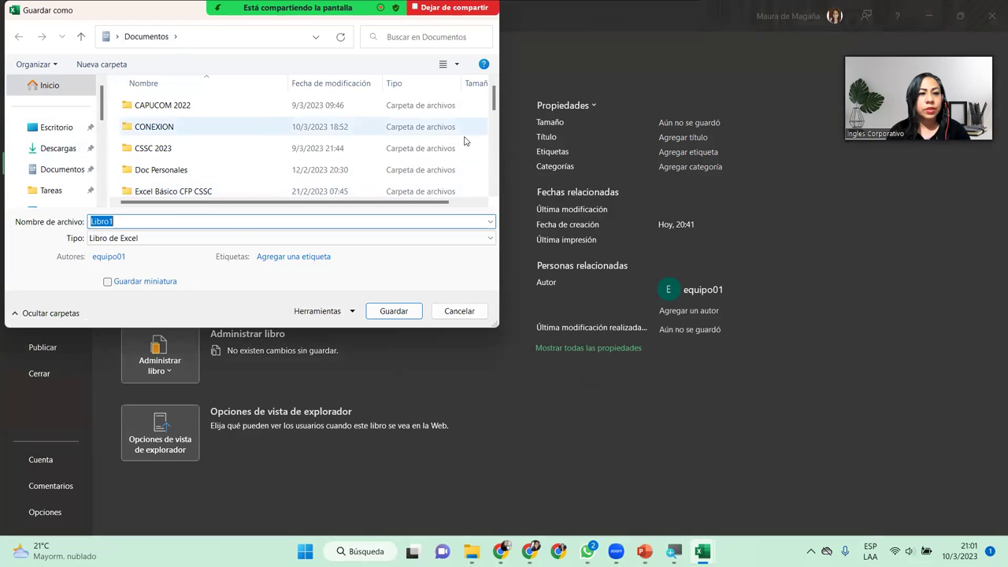
{"action": "left_click_drag", "start_coordinate": [495, 104], "coordinate": [497, 123]}
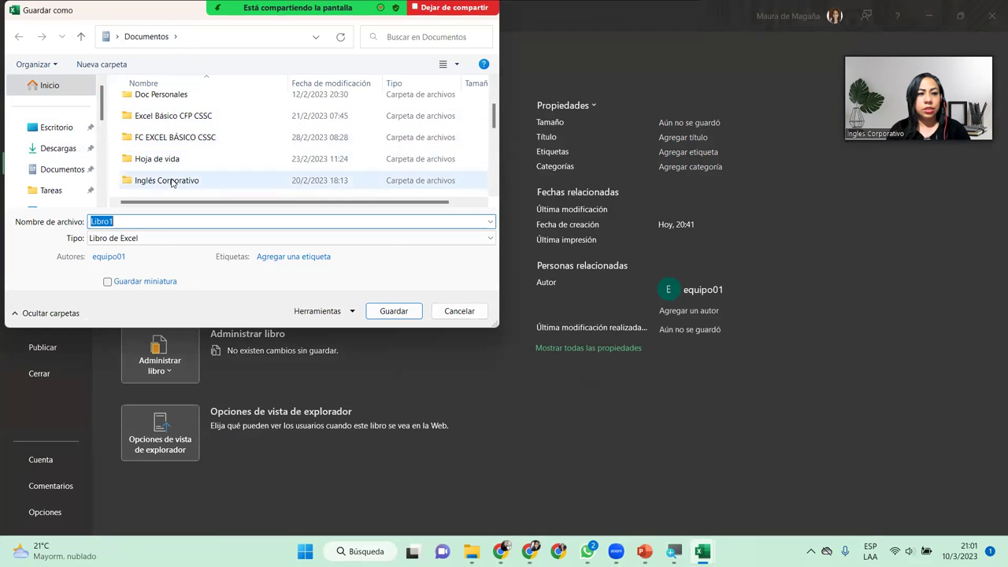
{"action": "double_click", "coordinate": [172, 181]}
{"action": "double_click", "coordinate": [162, 106]}
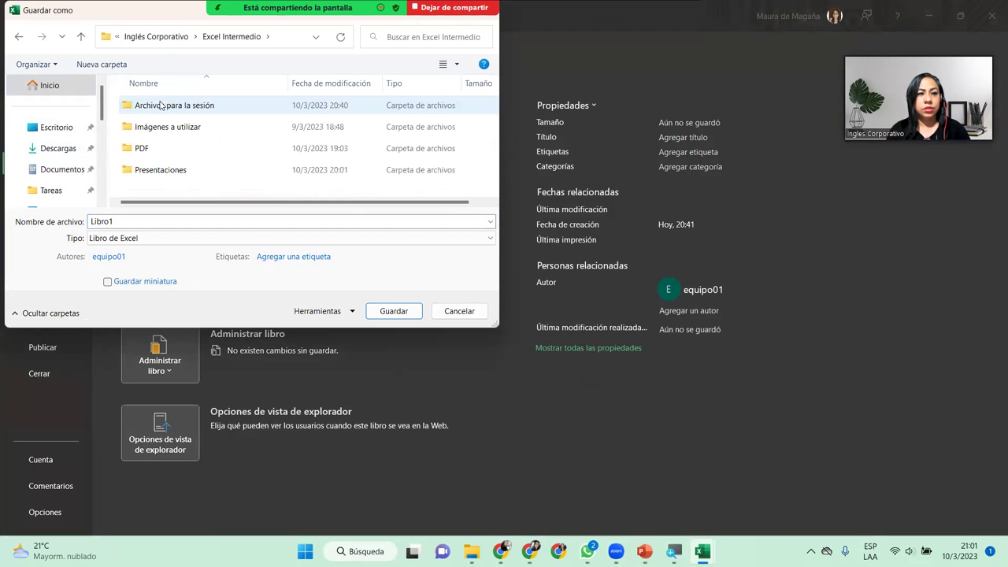
{"action": "double_click", "coordinate": [160, 105]}
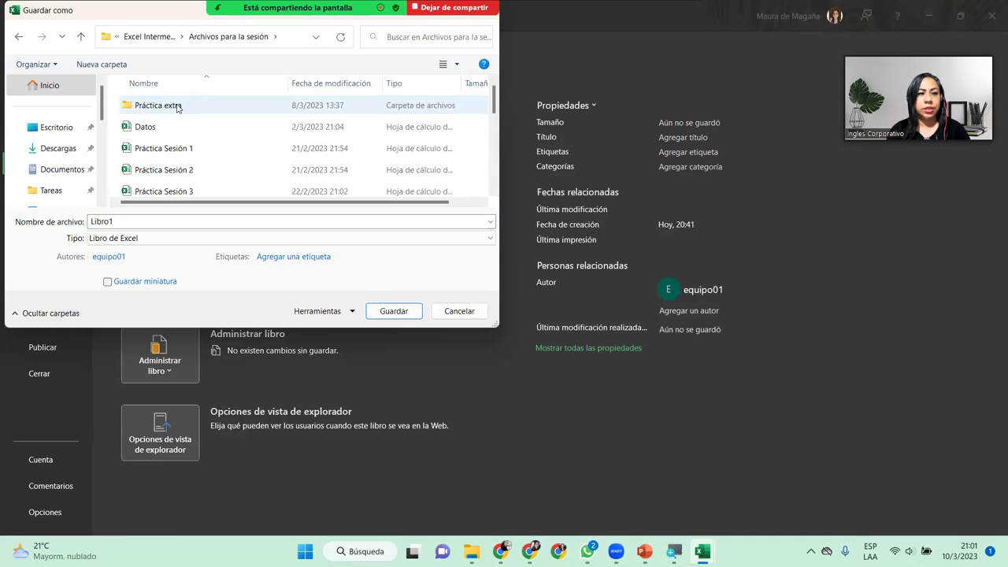
{"action": "double_click", "coordinate": [176, 108]}
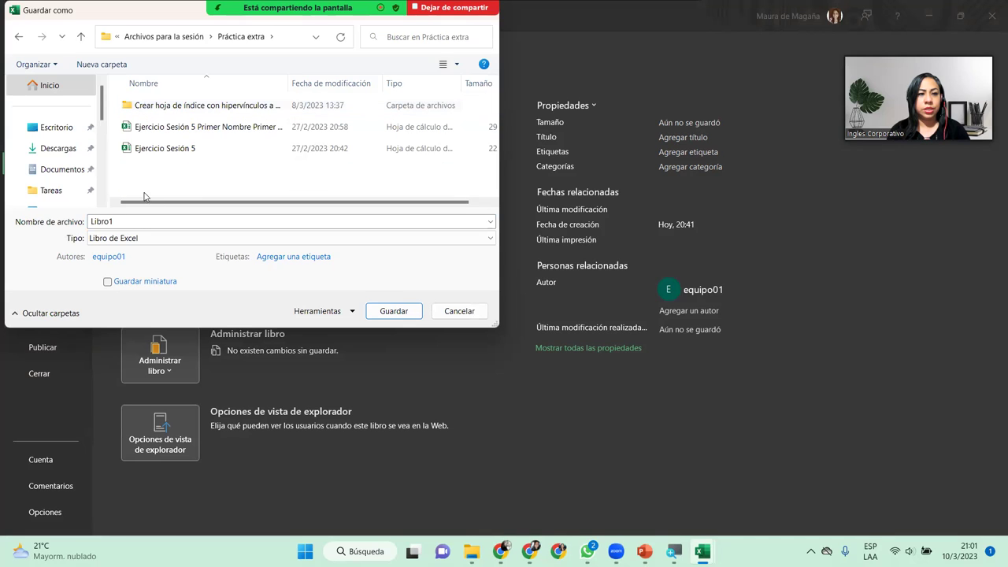
Name the file 'Ejercicio Sesión 14 - Su nombre' and save it
{"action": "left_click", "coordinate": [155, 220]}
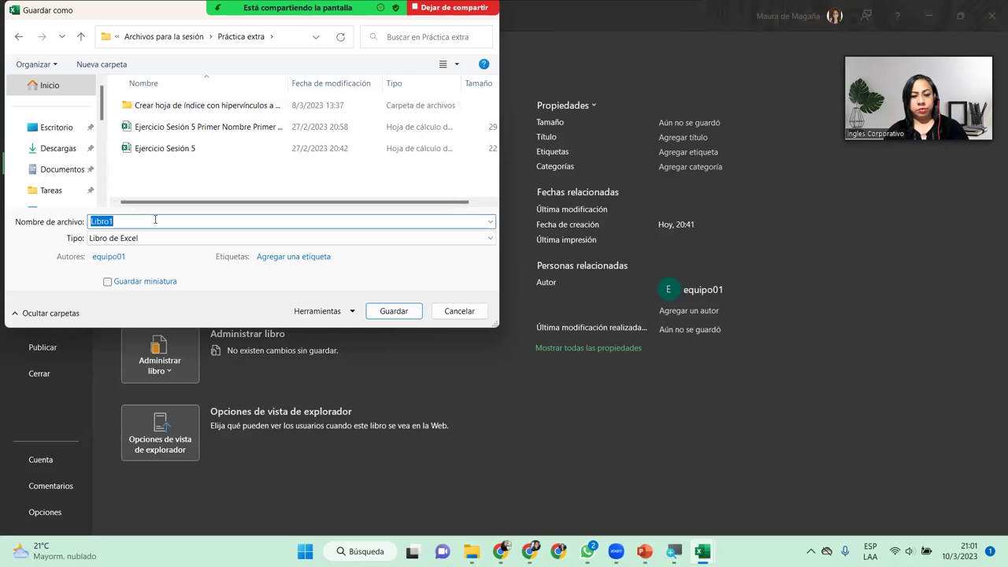
{"action": "type", "text": "Ejercicio Sesión "}
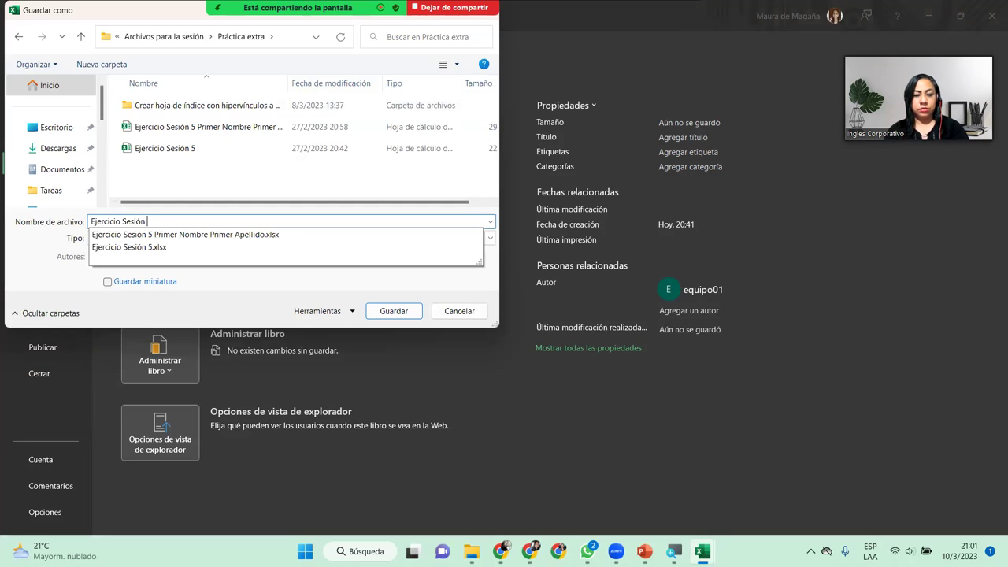
{"action": "type", "text": "14"}
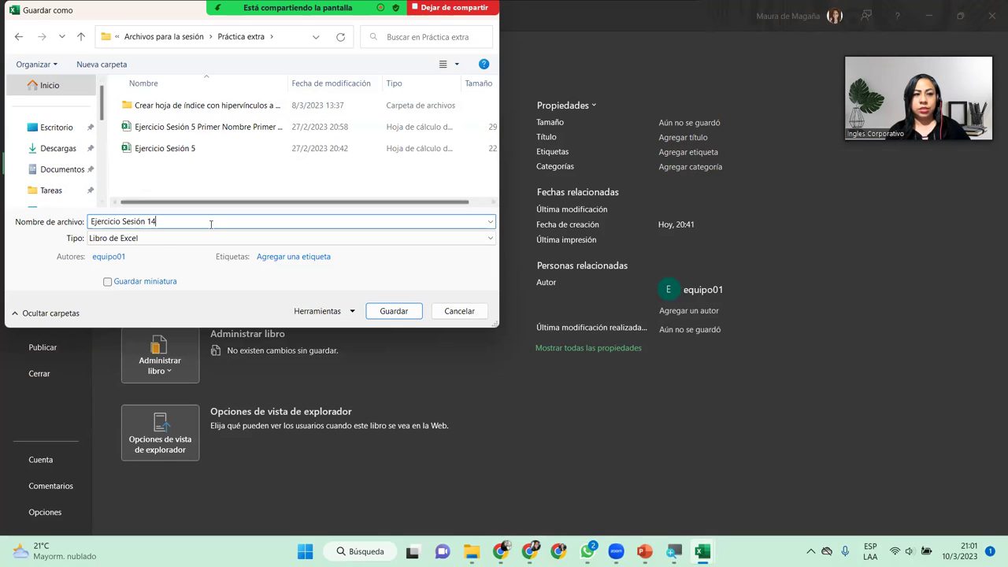
{"action": "left_click", "coordinate": [60, 219]}
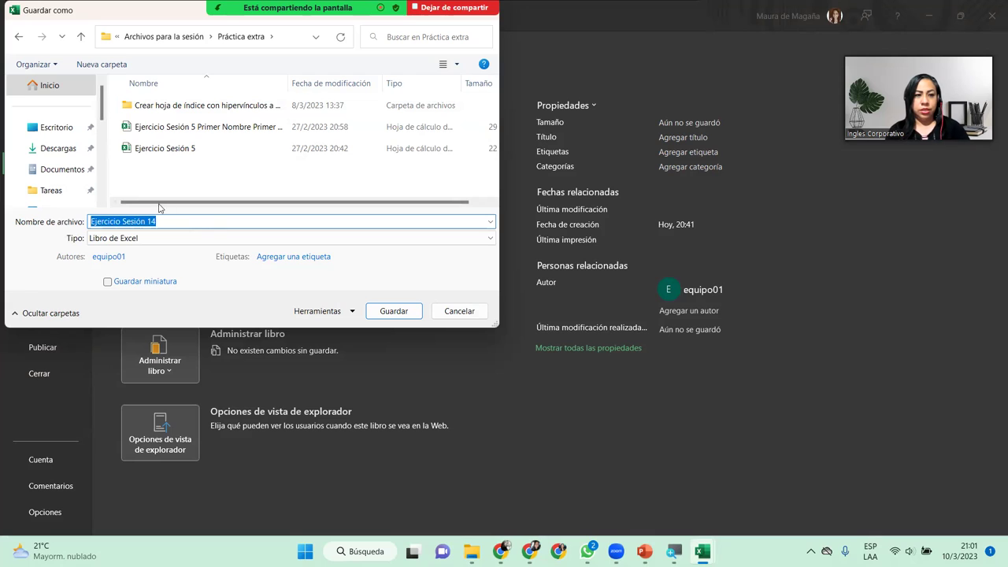
{"action": "left_click", "coordinate": [181, 222]}
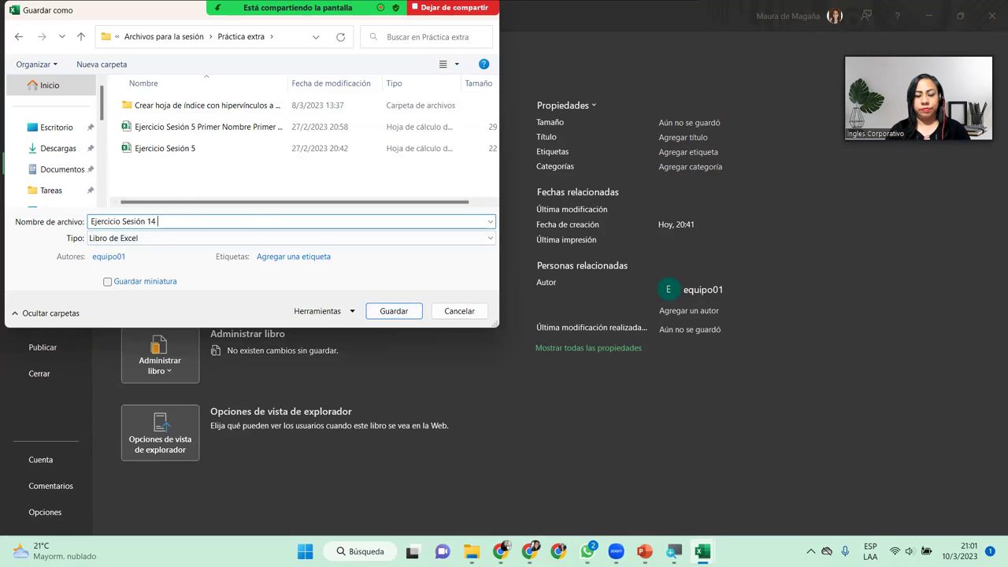
{"action": "type", "text": "mo"}
{"action": "type", "text": "nombre"}
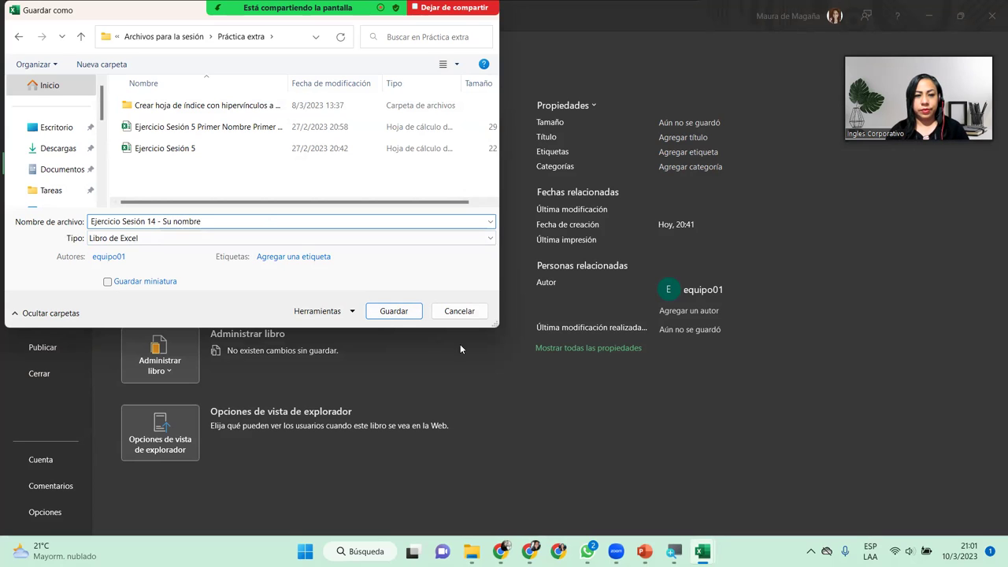
{"action": "left_click", "coordinate": [388, 313]}
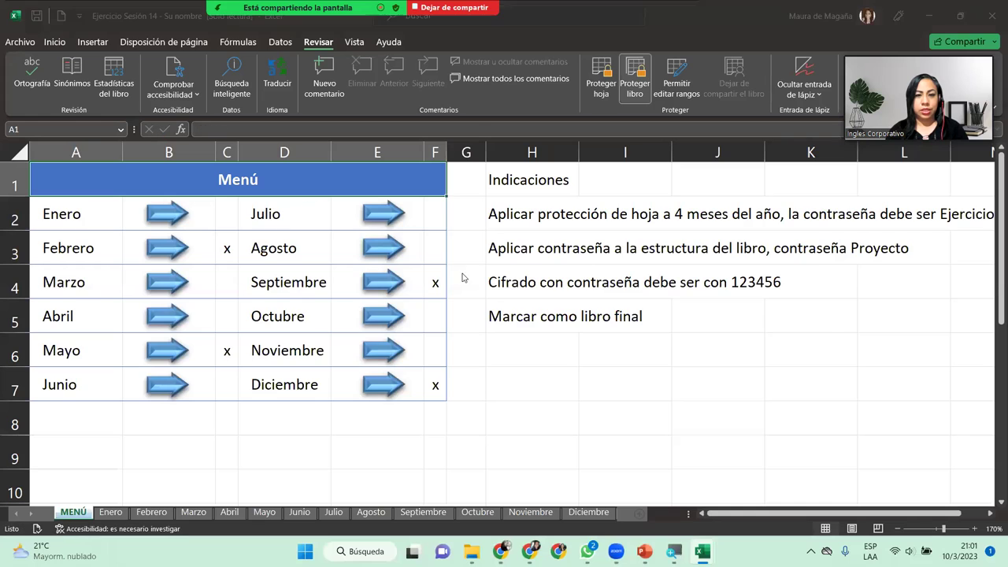
Make the workbook editable and enter Nombre del archivo "Ejercicio Sesión 14 - su nombre" in H6
{"action": "left_click", "coordinate": [513, 328]}
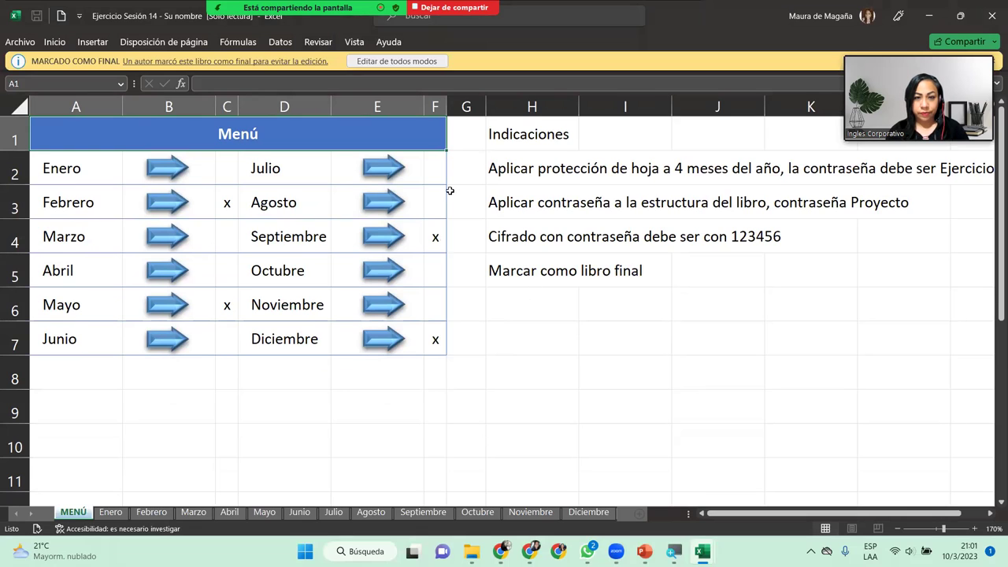
{"action": "left_click", "coordinate": [416, 62]}
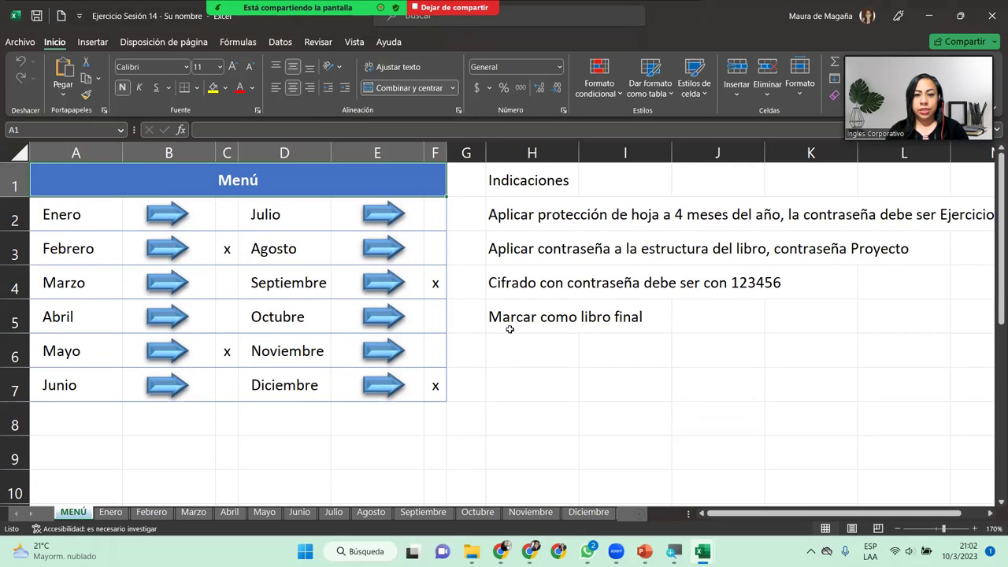
{"action": "double_click", "coordinate": [543, 354]}
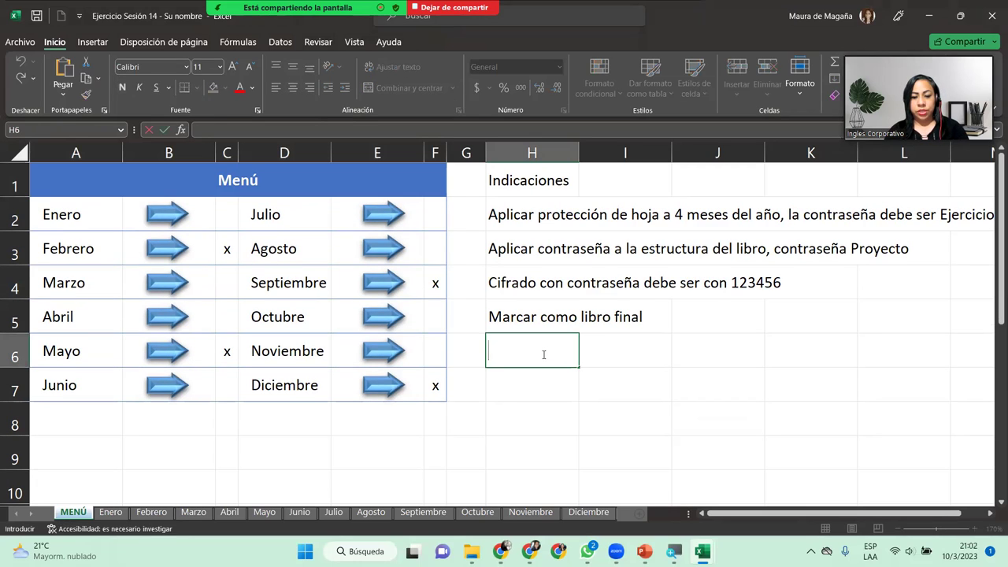
{"action": "type", "text": "NOmbre del archivo Ejercicio Sesión 14 -"}
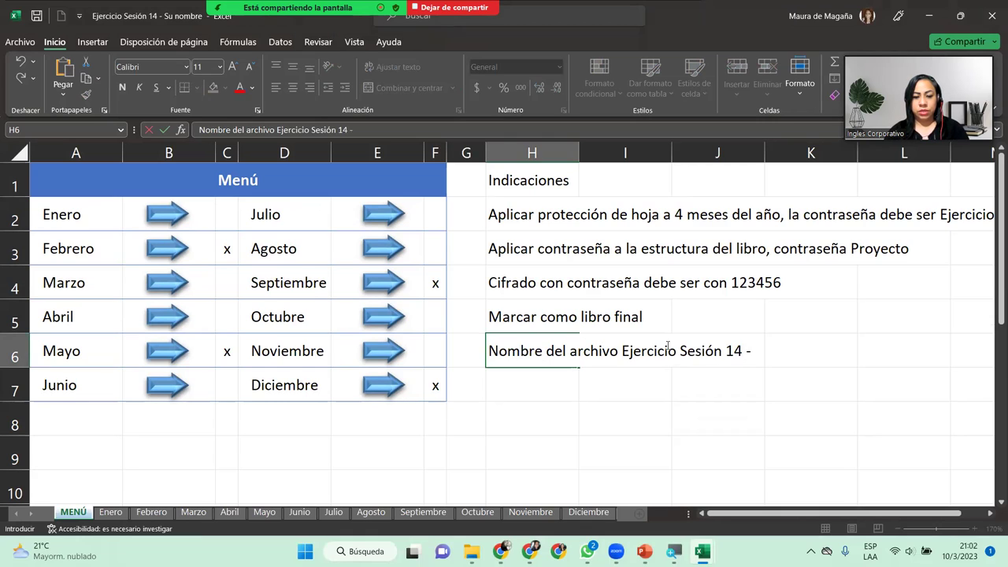
{"action": "type", "text": " su nombre"}
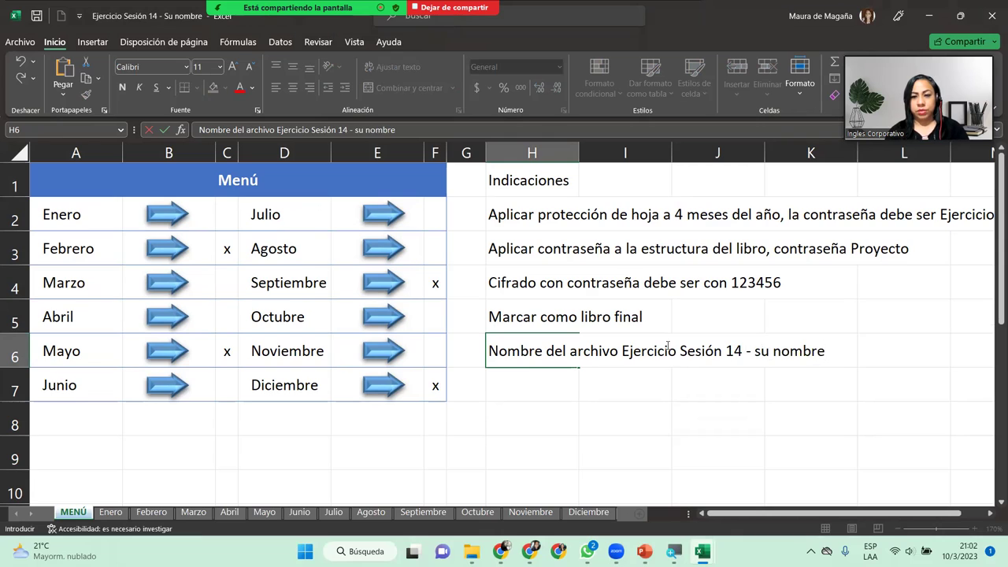
{"action": "left_click", "coordinate": [626, 355]}
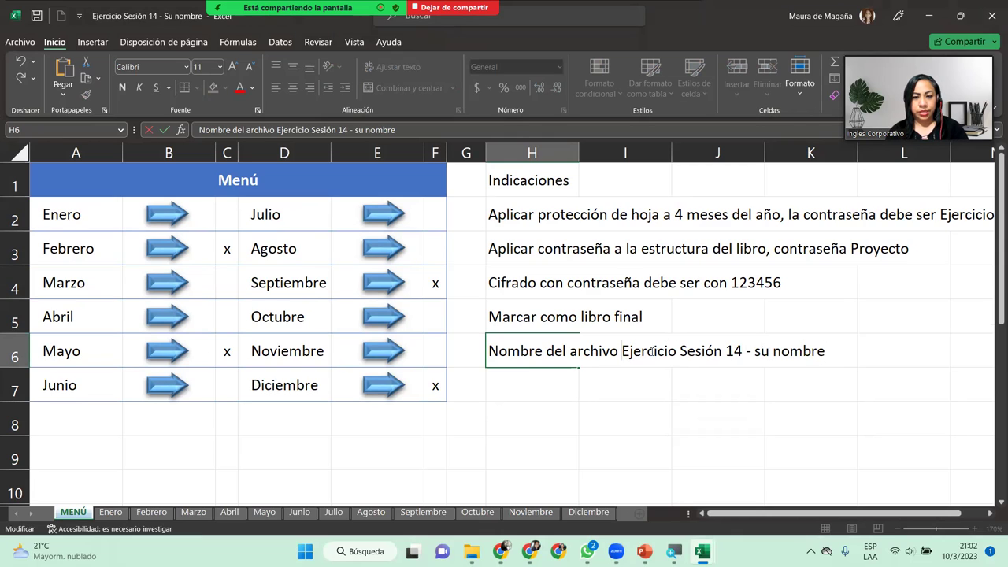
{"action": "type", "text": "\""}
{"action": "type", "text": "\""}
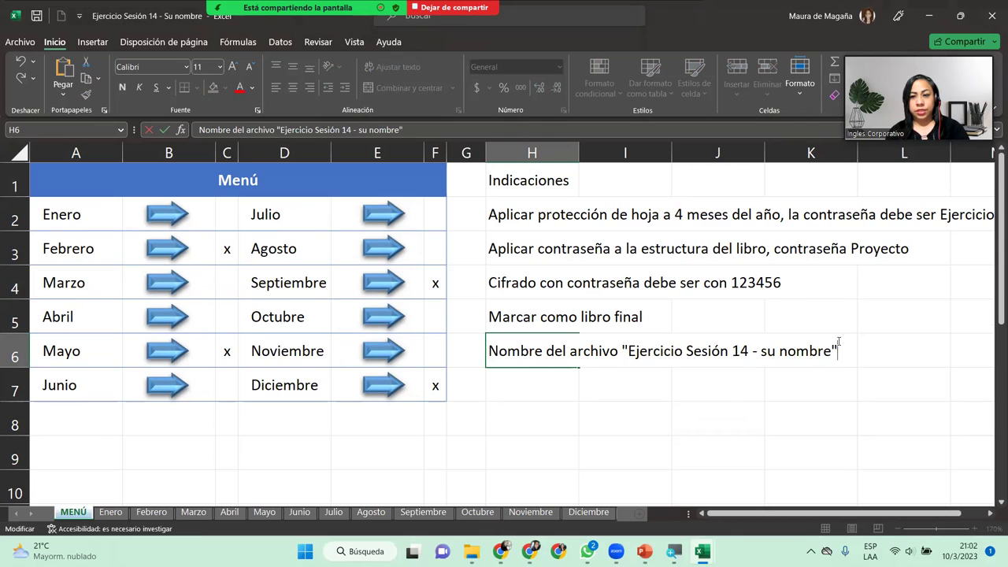
Copy the H6 text and send it in the meeting chat
{"action": "left_click_drag", "start_coordinate": [838, 347], "coordinate": [463, 344]}
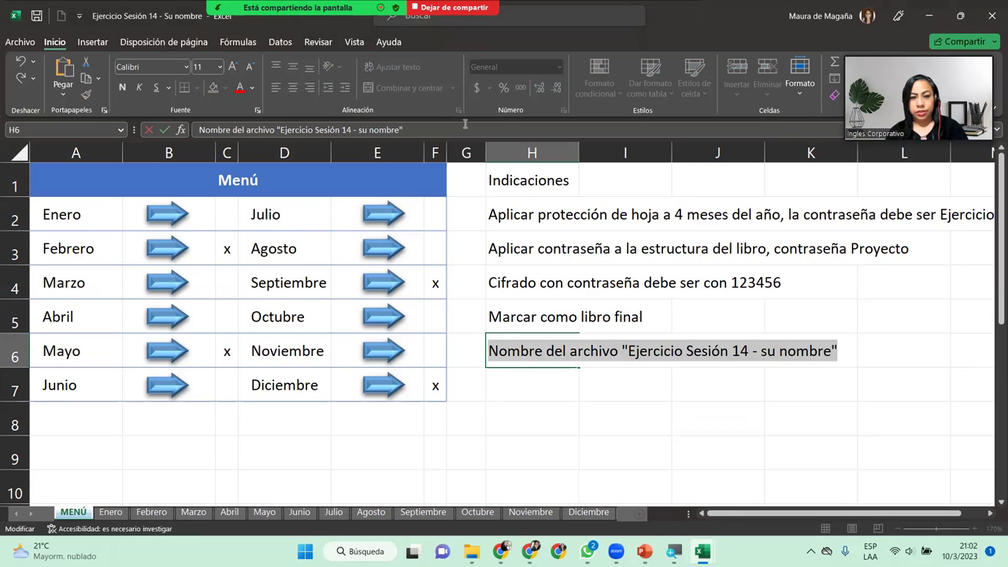
{"action": "key", "text": "alt+Tab"}
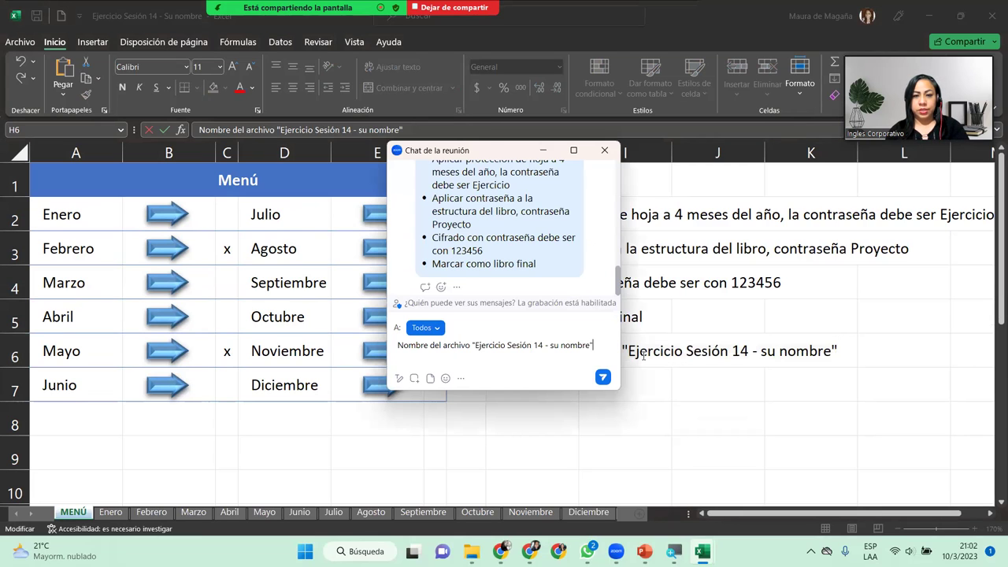
{"action": "key", "text": "Return"}
{"action": "key", "text": "alt+Tab"}
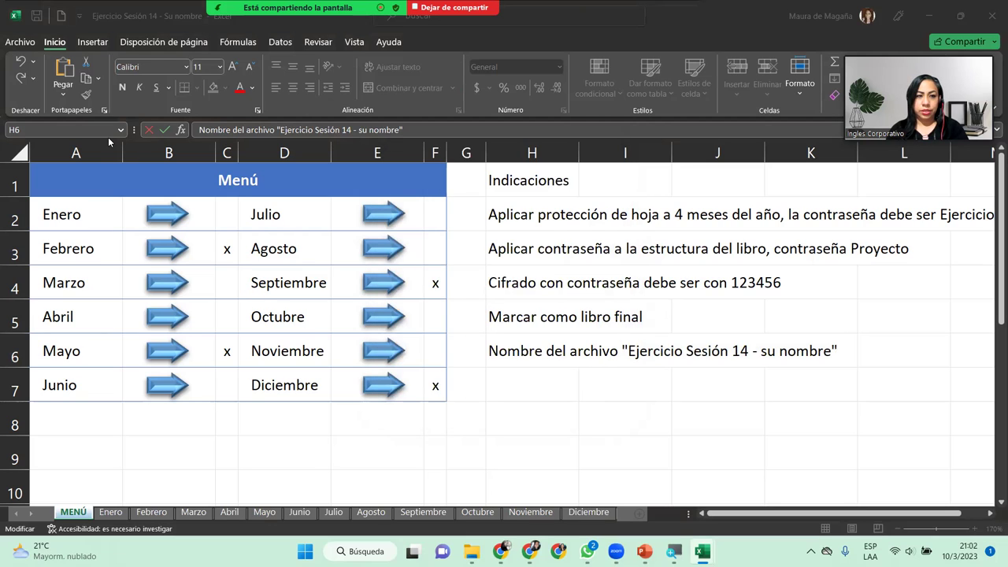
Mark the workbook as final again through Información > Proteger libro, then select cell H1
{"action": "left_click", "coordinate": [19, 41]}
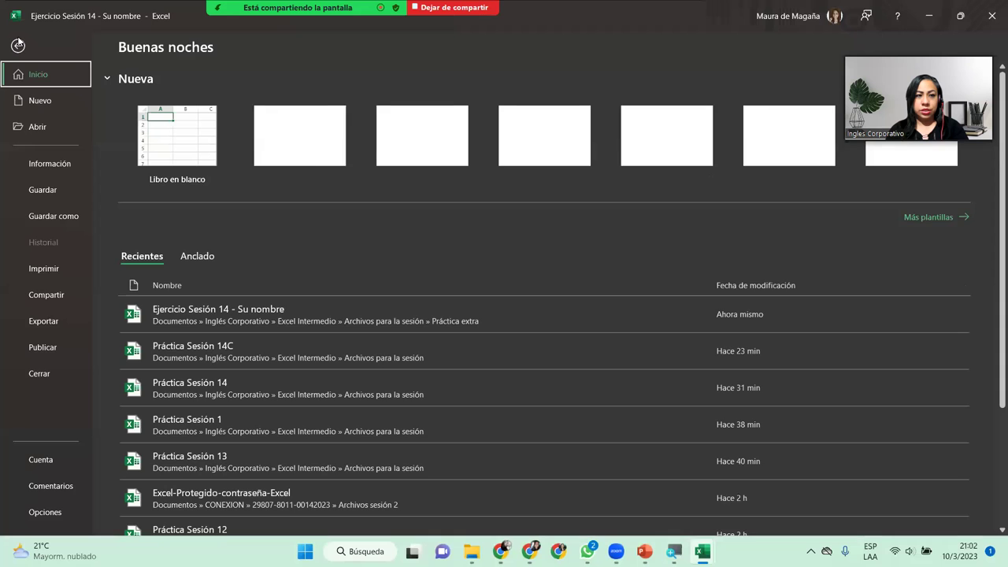
{"action": "left_click", "coordinate": [52, 164]}
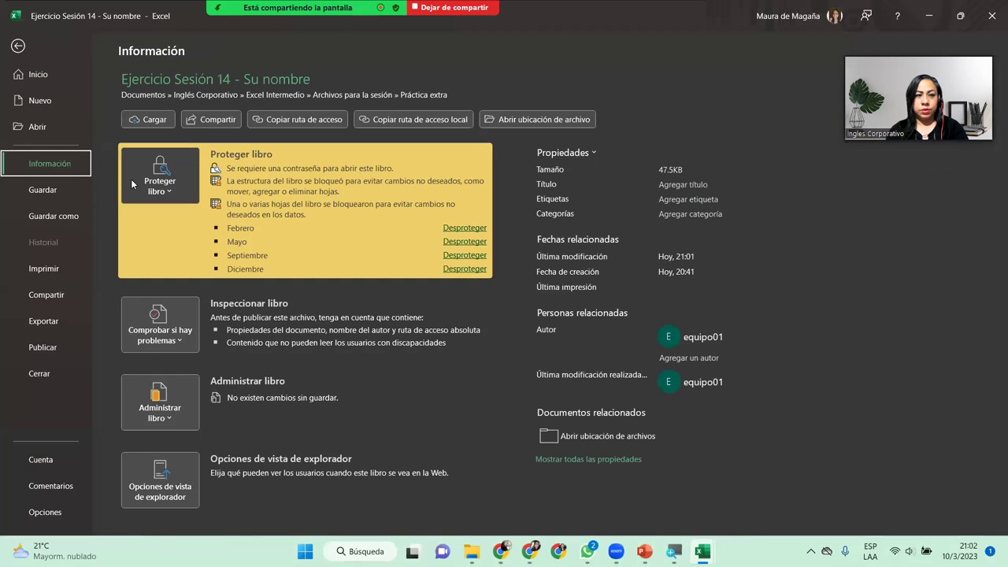
{"action": "left_click", "coordinate": [158, 182]}
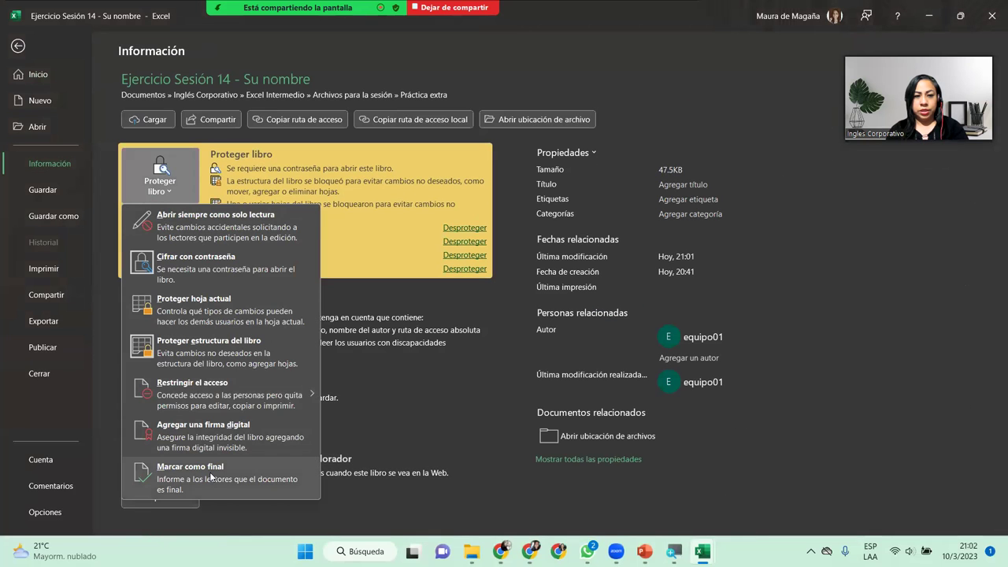
{"action": "left_click", "coordinate": [211, 476]}
{"action": "left_click", "coordinate": [481, 311]}
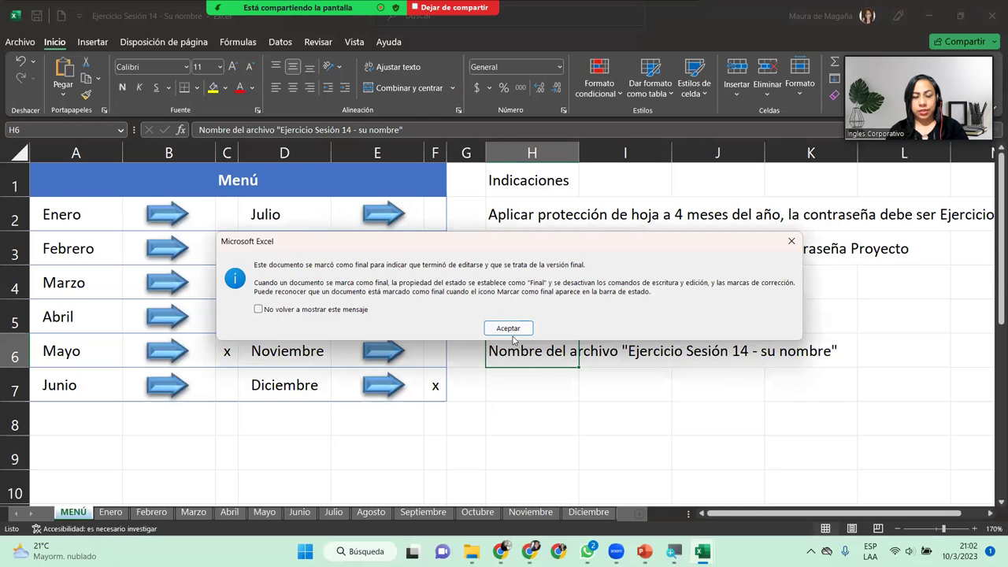
{"action": "left_click", "coordinate": [511, 329]}
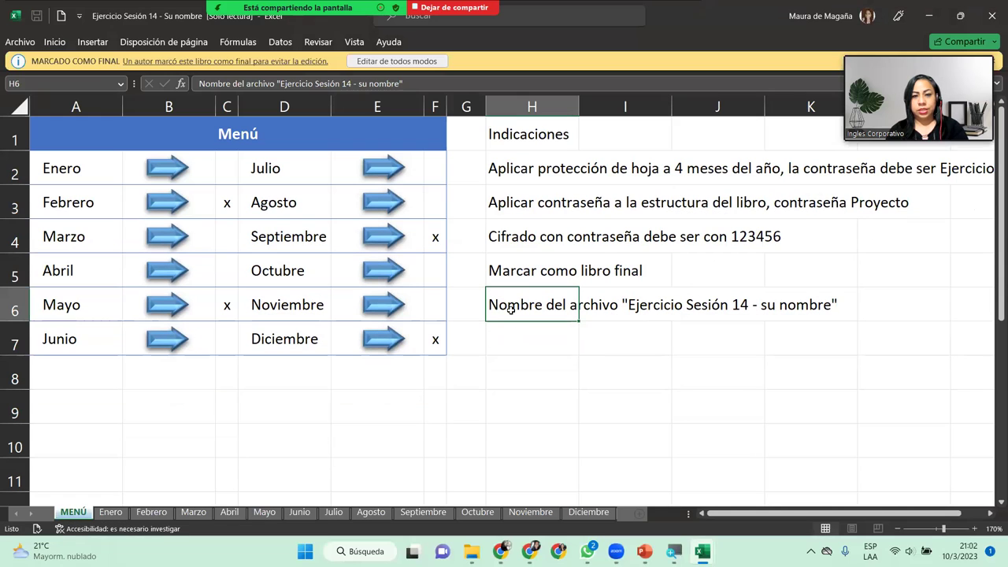
{"action": "left_click", "coordinate": [498, 138]}
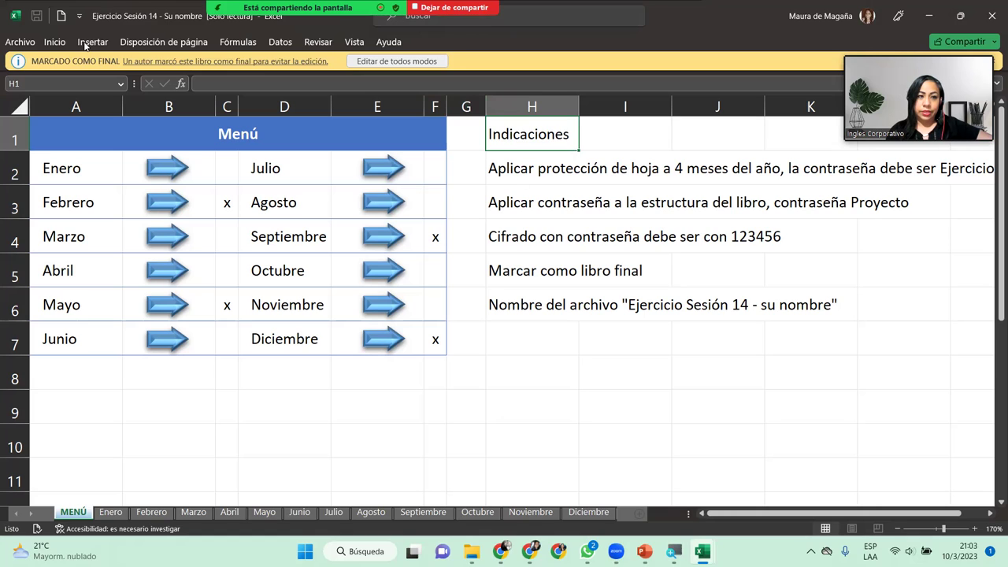
{"action": "left_click", "coordinate": [54, 42]}
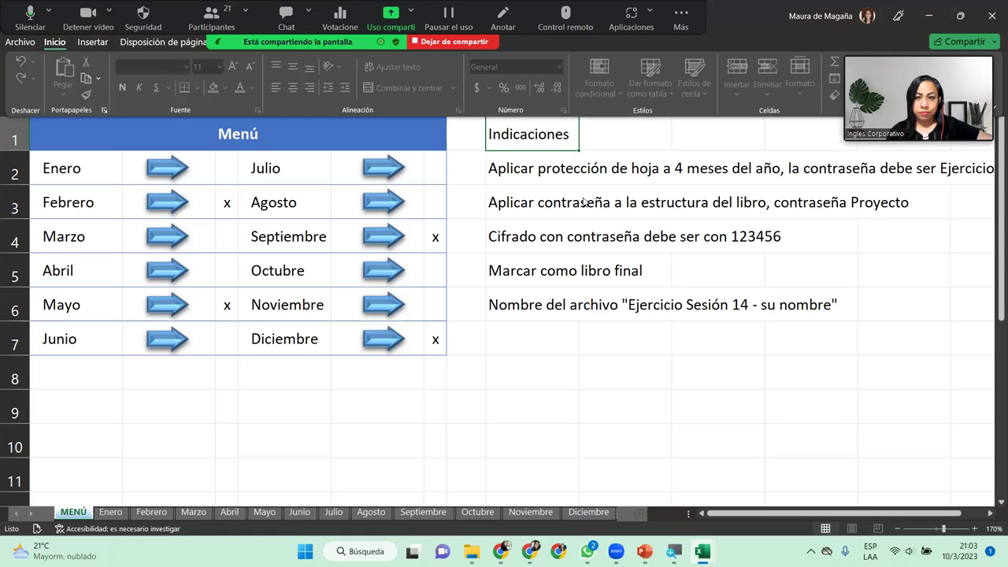
{"action": "left_click", "coordinate": [312, 43]}
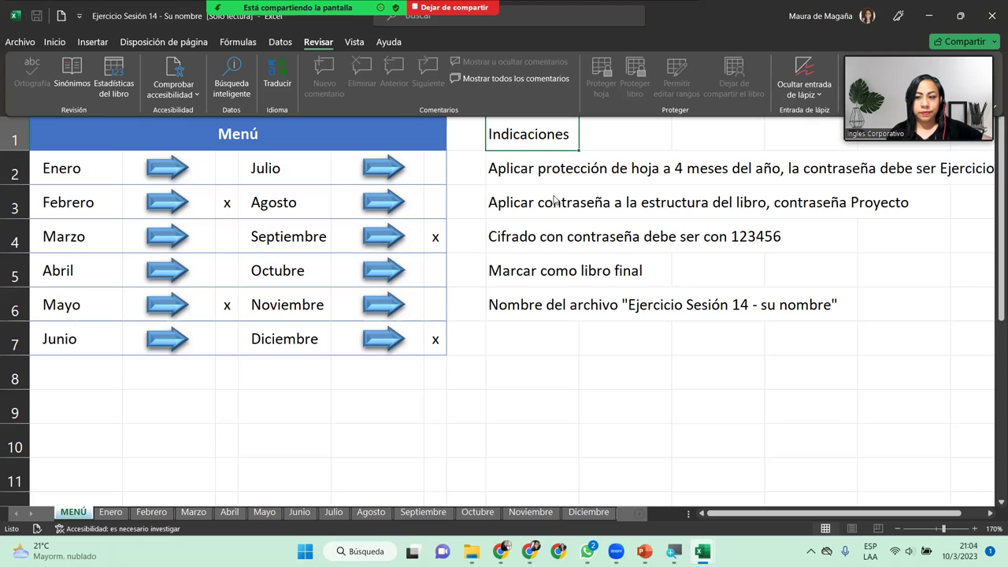
{"action": "left_click", "coordinate": [457, 9]}
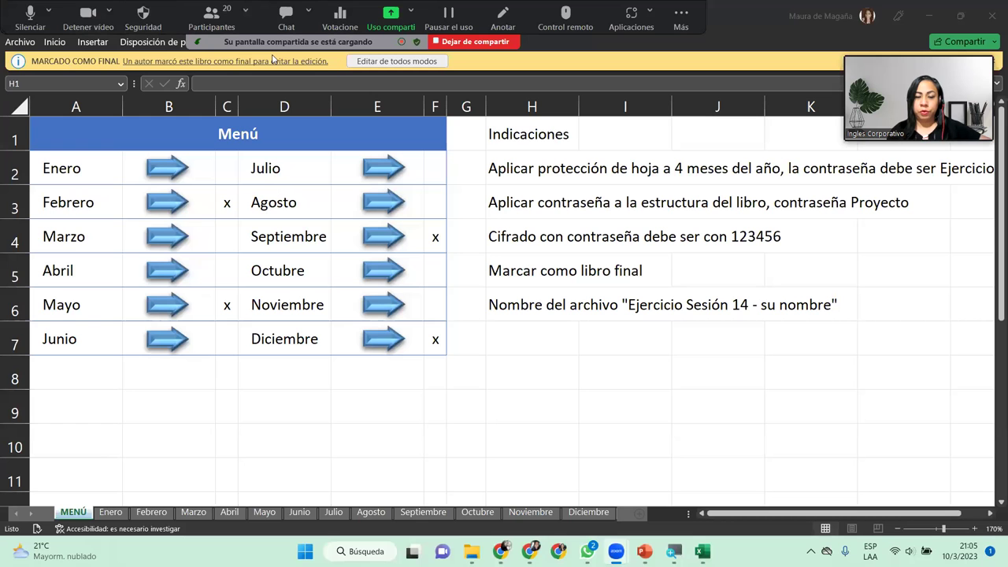
Mark the workbook as final again via Proteger libro > Marcar como final, then stop screen sharing
{"action": "left_click", "coordinate": [375, 66]}
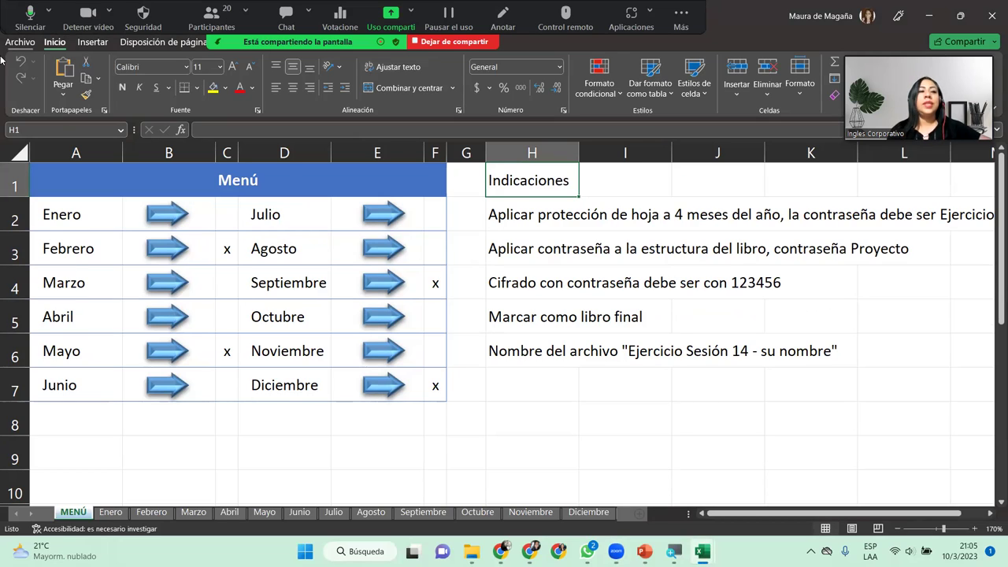
{"action": "left_click", "coordinate": [20, 41]}
{"action": "left_click", "coordinate": [51, 170]}
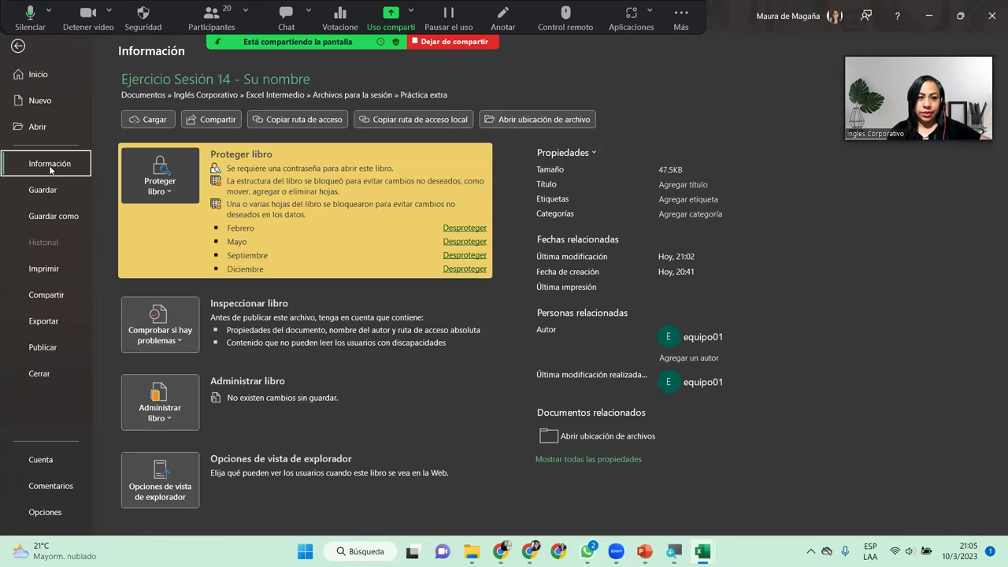
{"action": "left_click", "coordinate": [186, 189]}
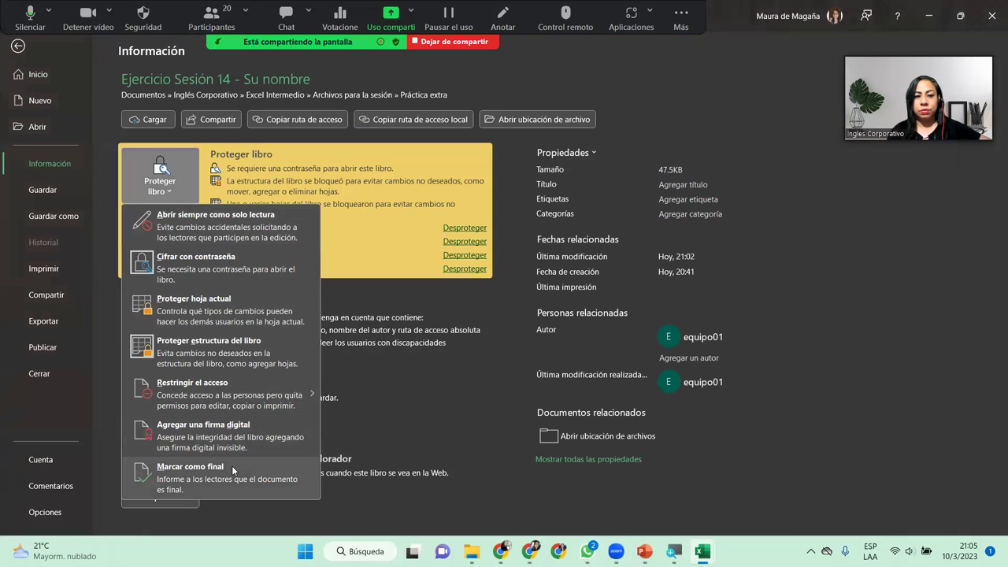
{"action": "key", "text": "Escape"}
{"action": "key", "text": "Escape"}
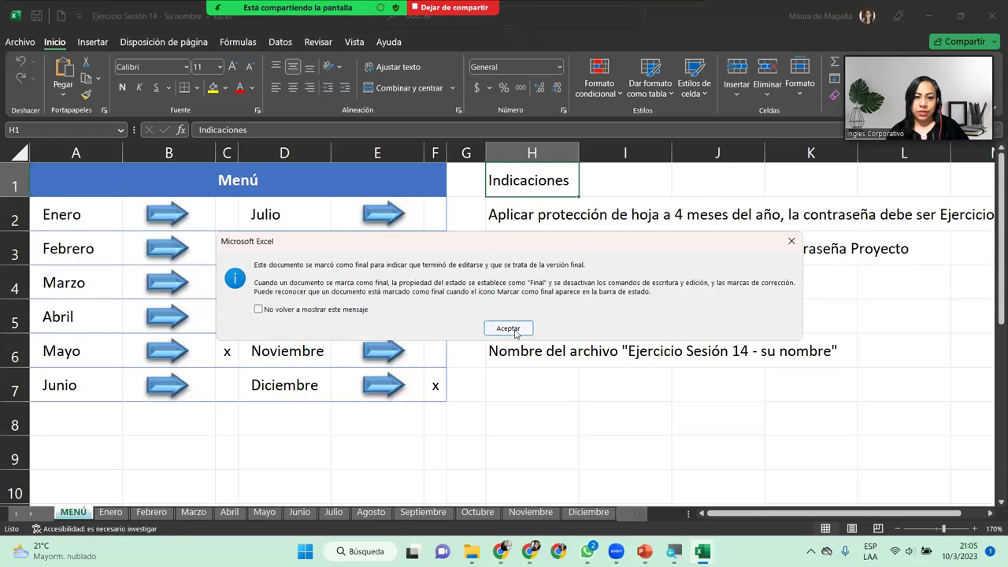
{"action": "left_click", "coordinate": [514, 330]}
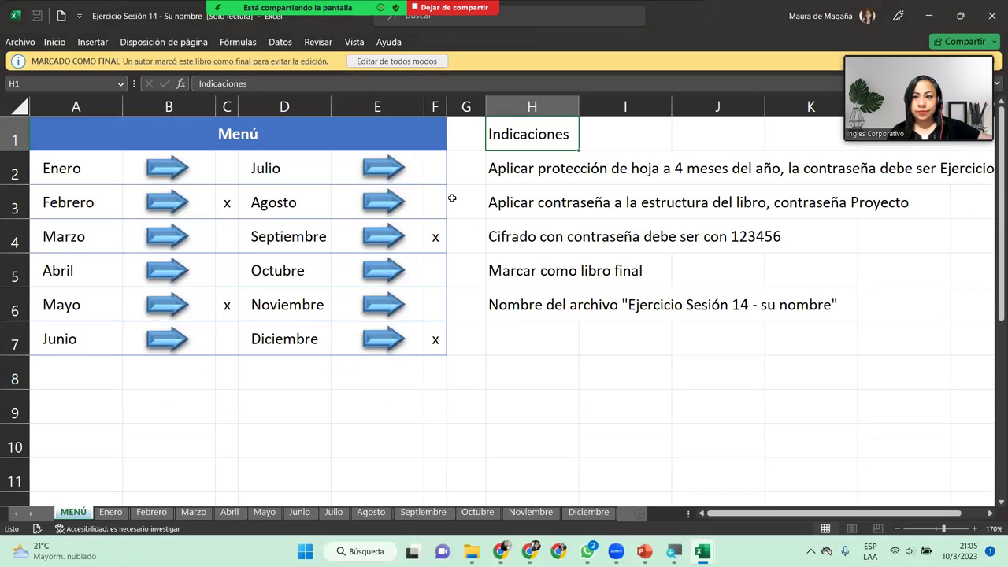
{"action": "left_click", "coordinate": [462, 26]}
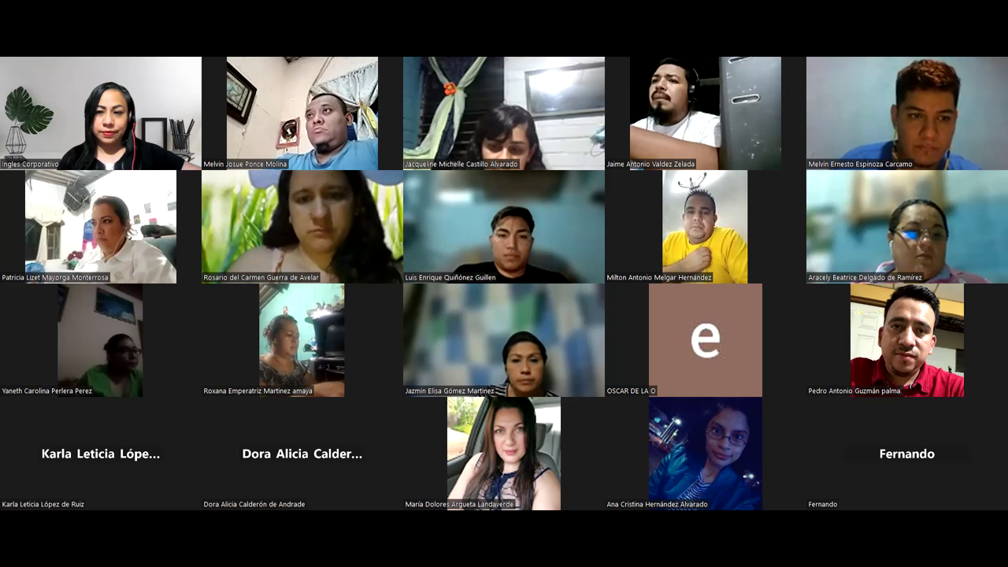